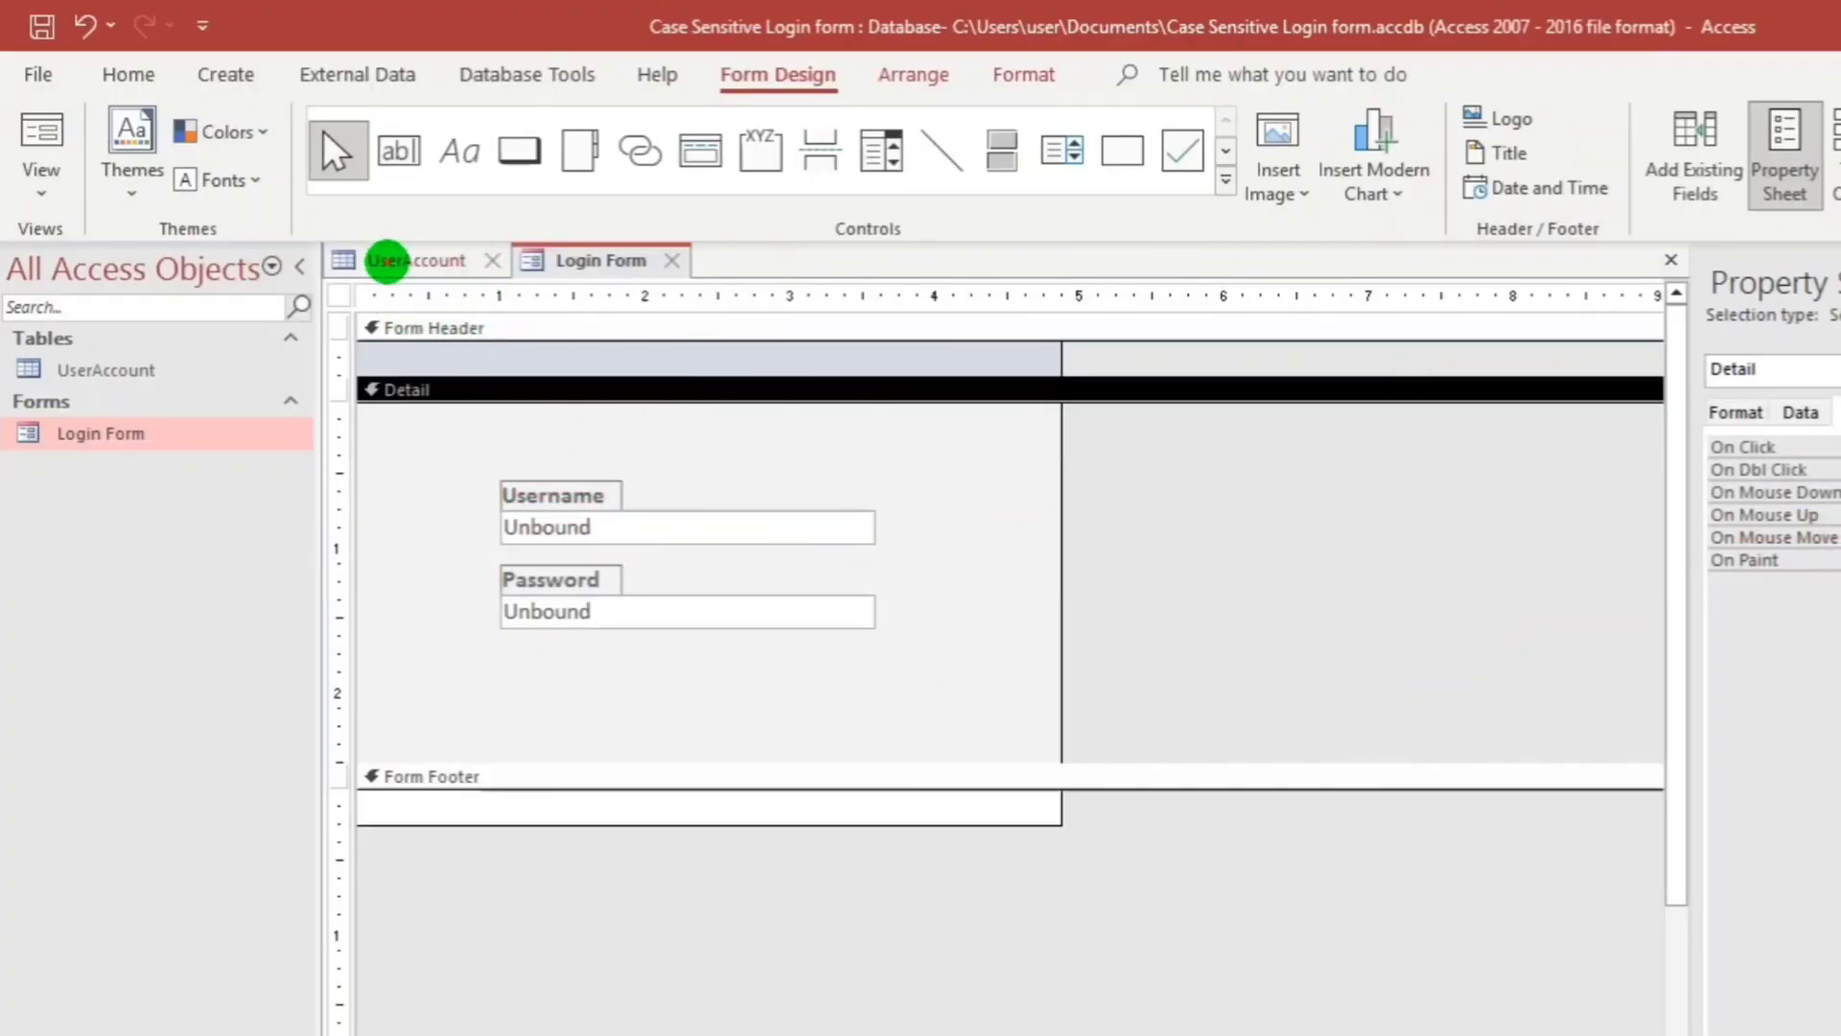
After viewing the UserAccount records, place a new command button below the Password box, skipping the wizard.
left_click(381, 257)
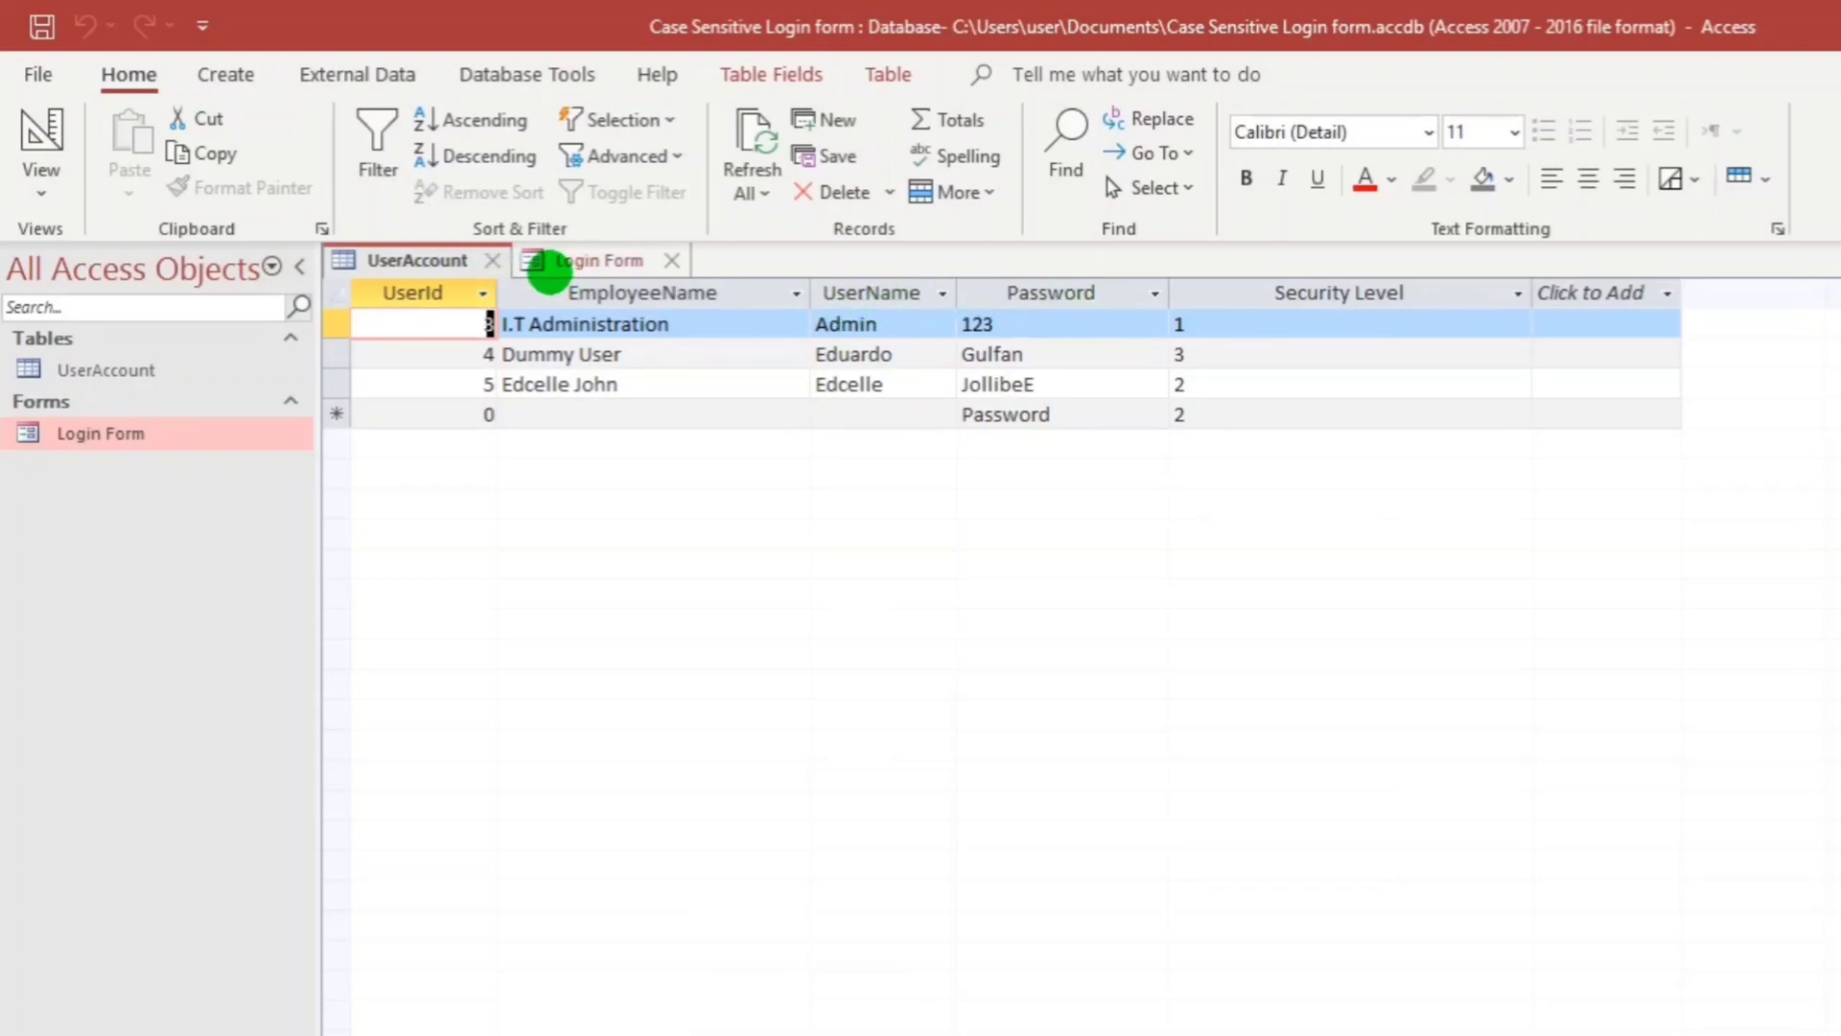
left_click(556, 257)
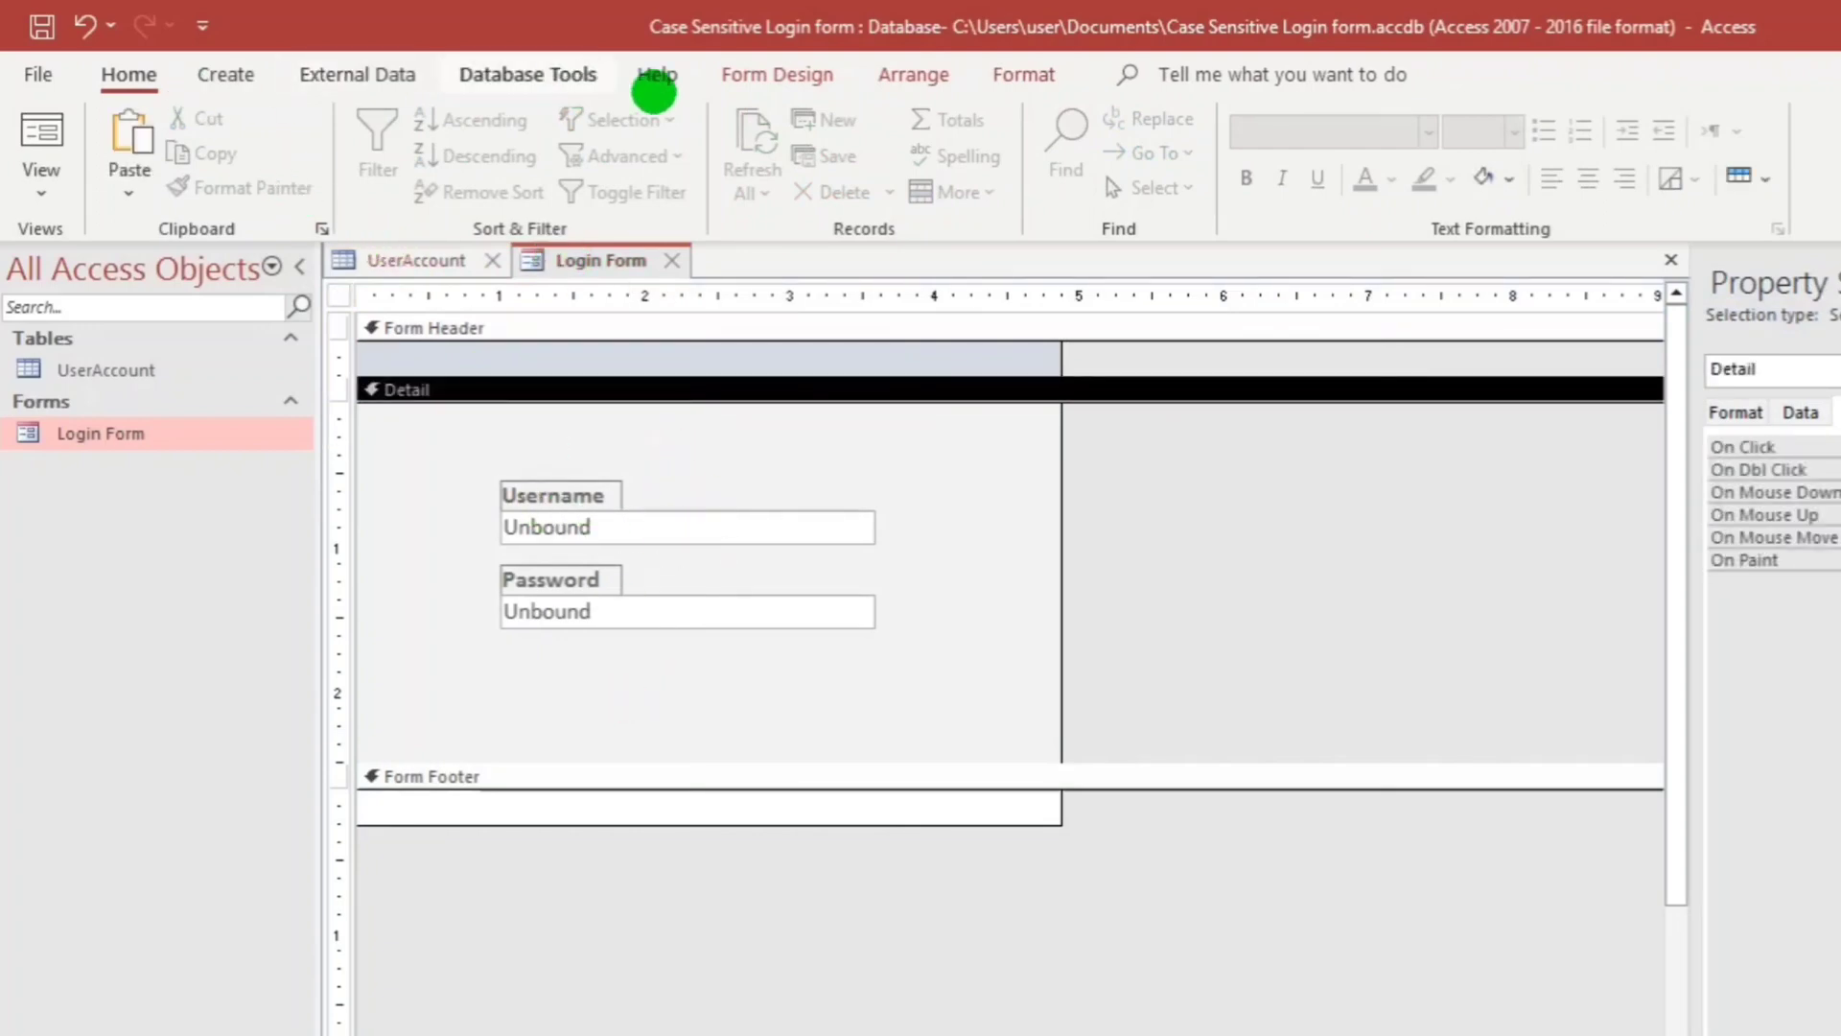
left_click(779, 75)
left_click(508, 154)
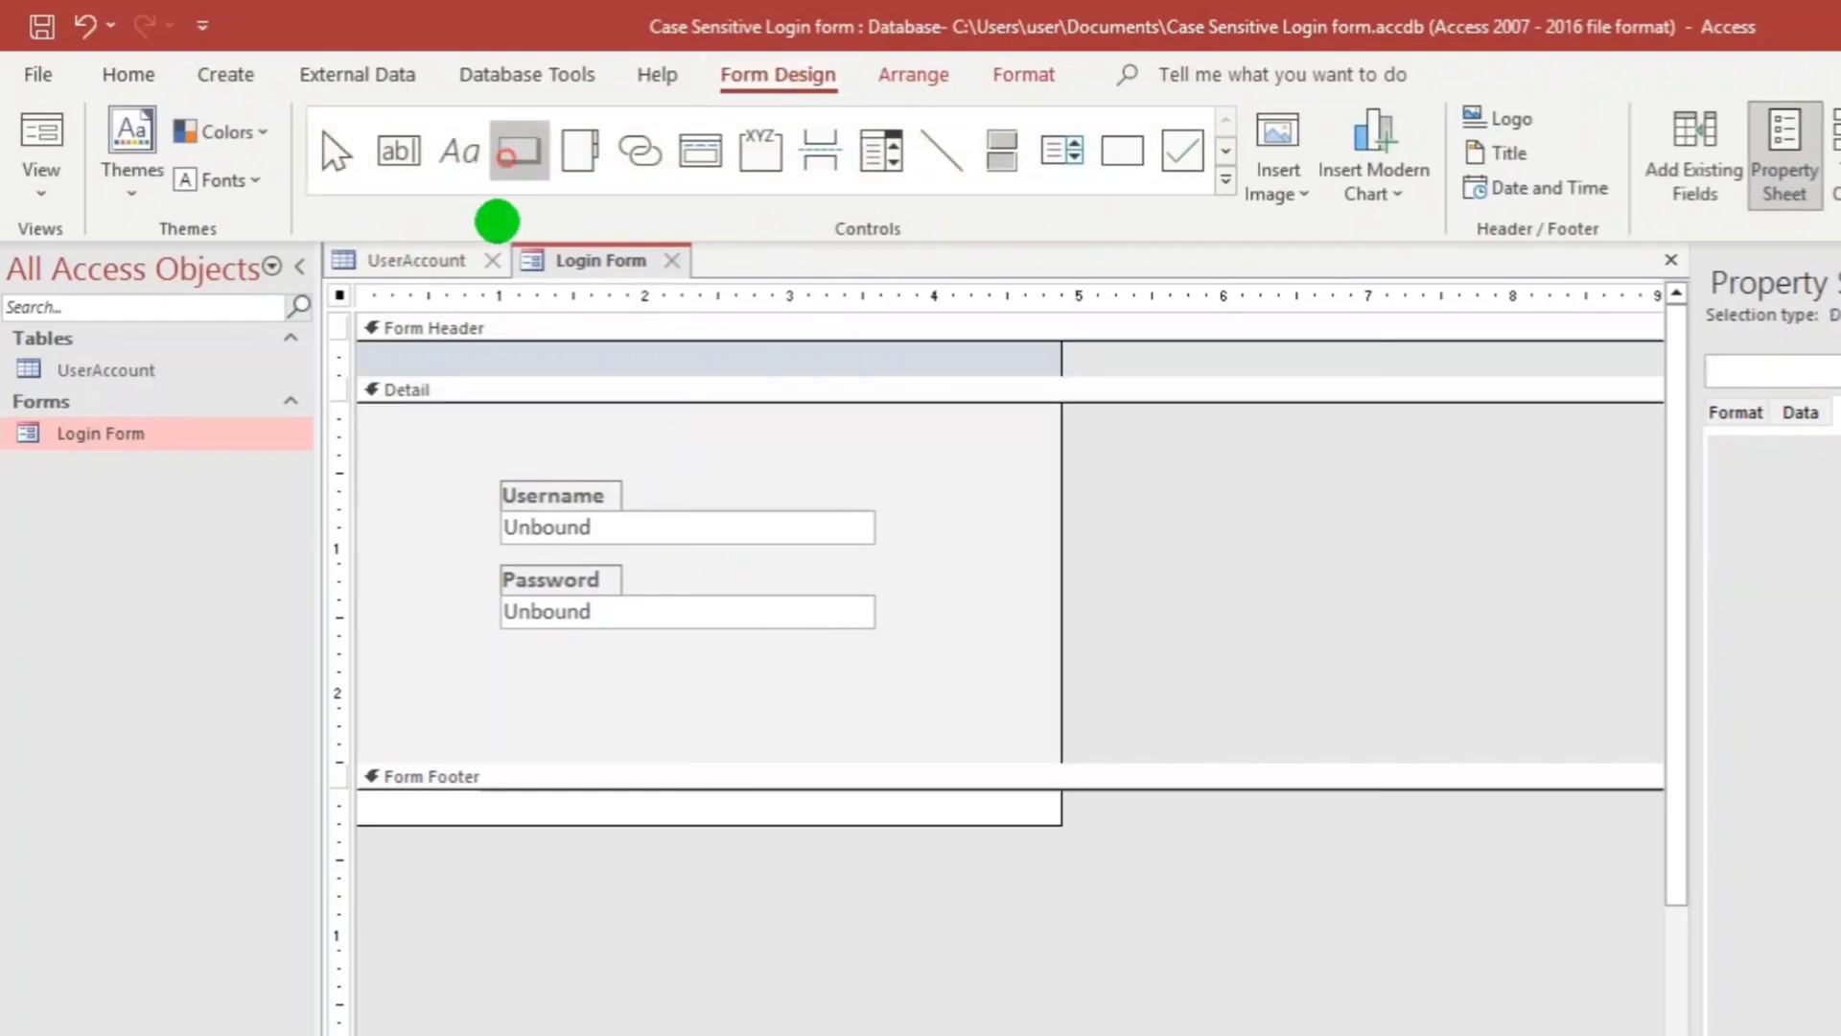
left_click(765, 643)
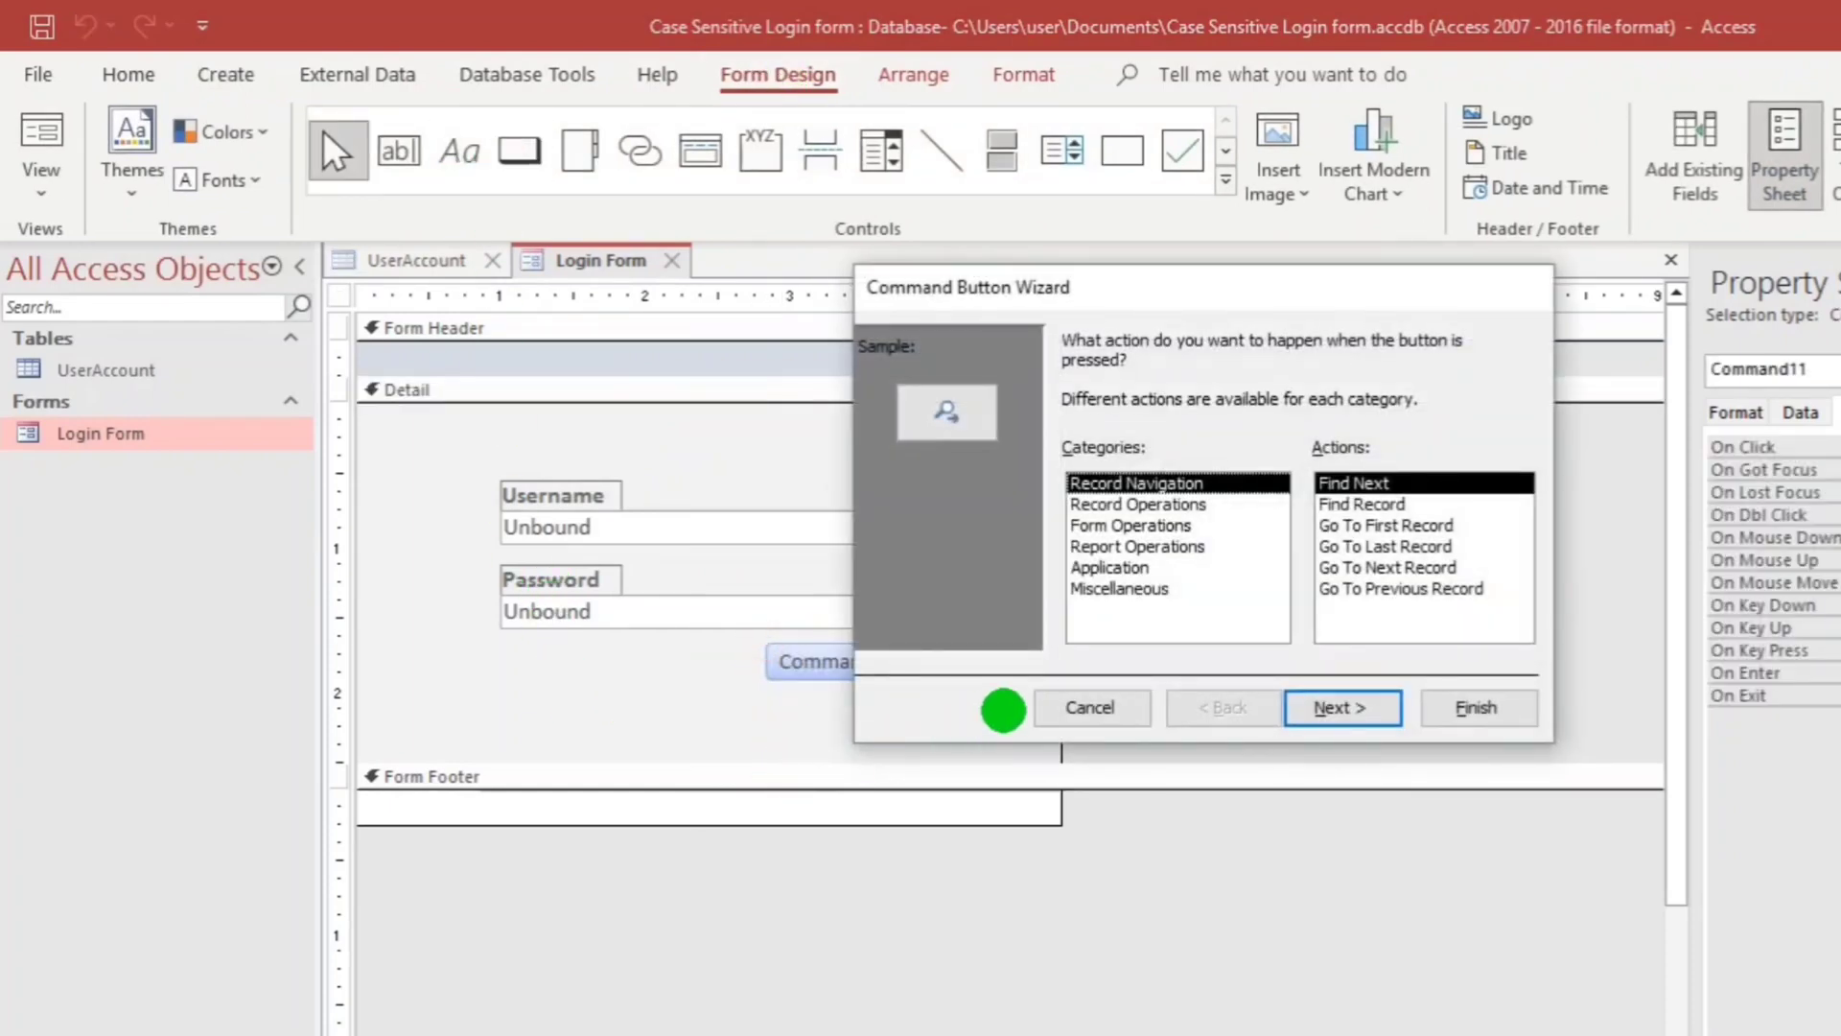
left_click(1089, 707)
Caption the button 'Login' and position it directly under the Password box.
left_click_drag(777, 660, 907, 661)
type("Login")
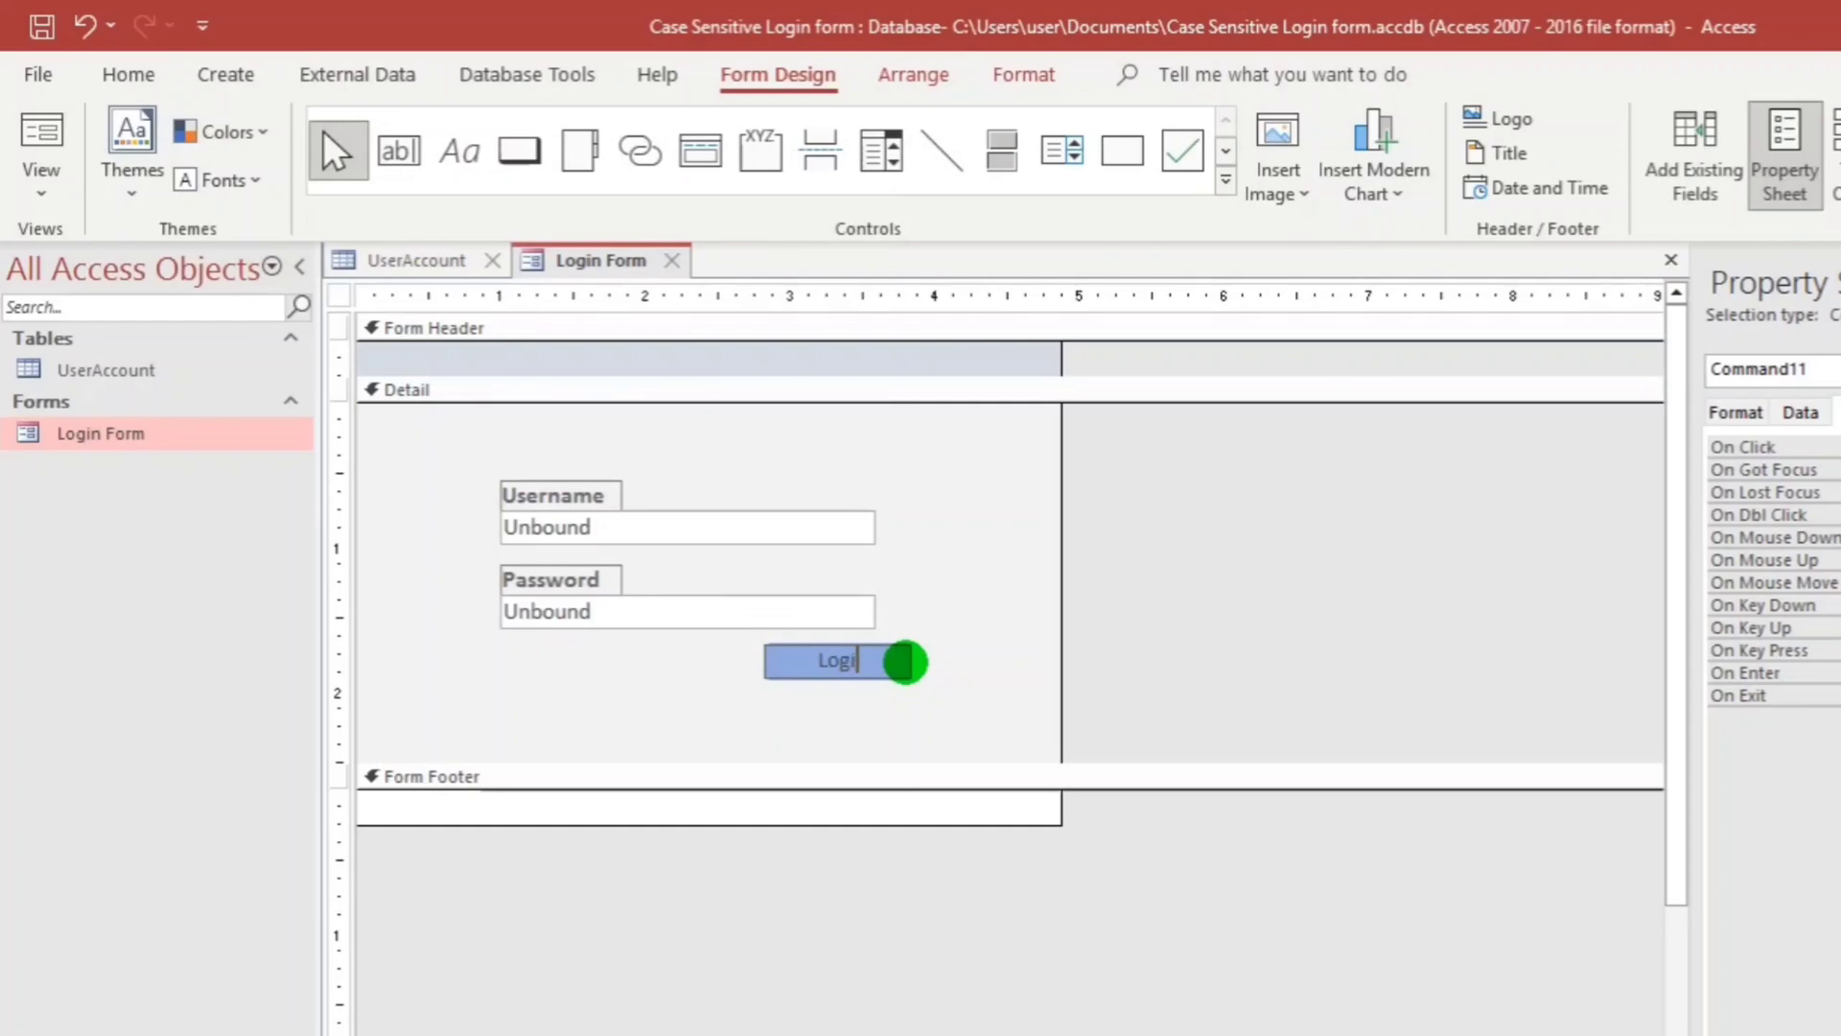
left_click(877, 735)
left_click_drag(855, 670, 814, 663)
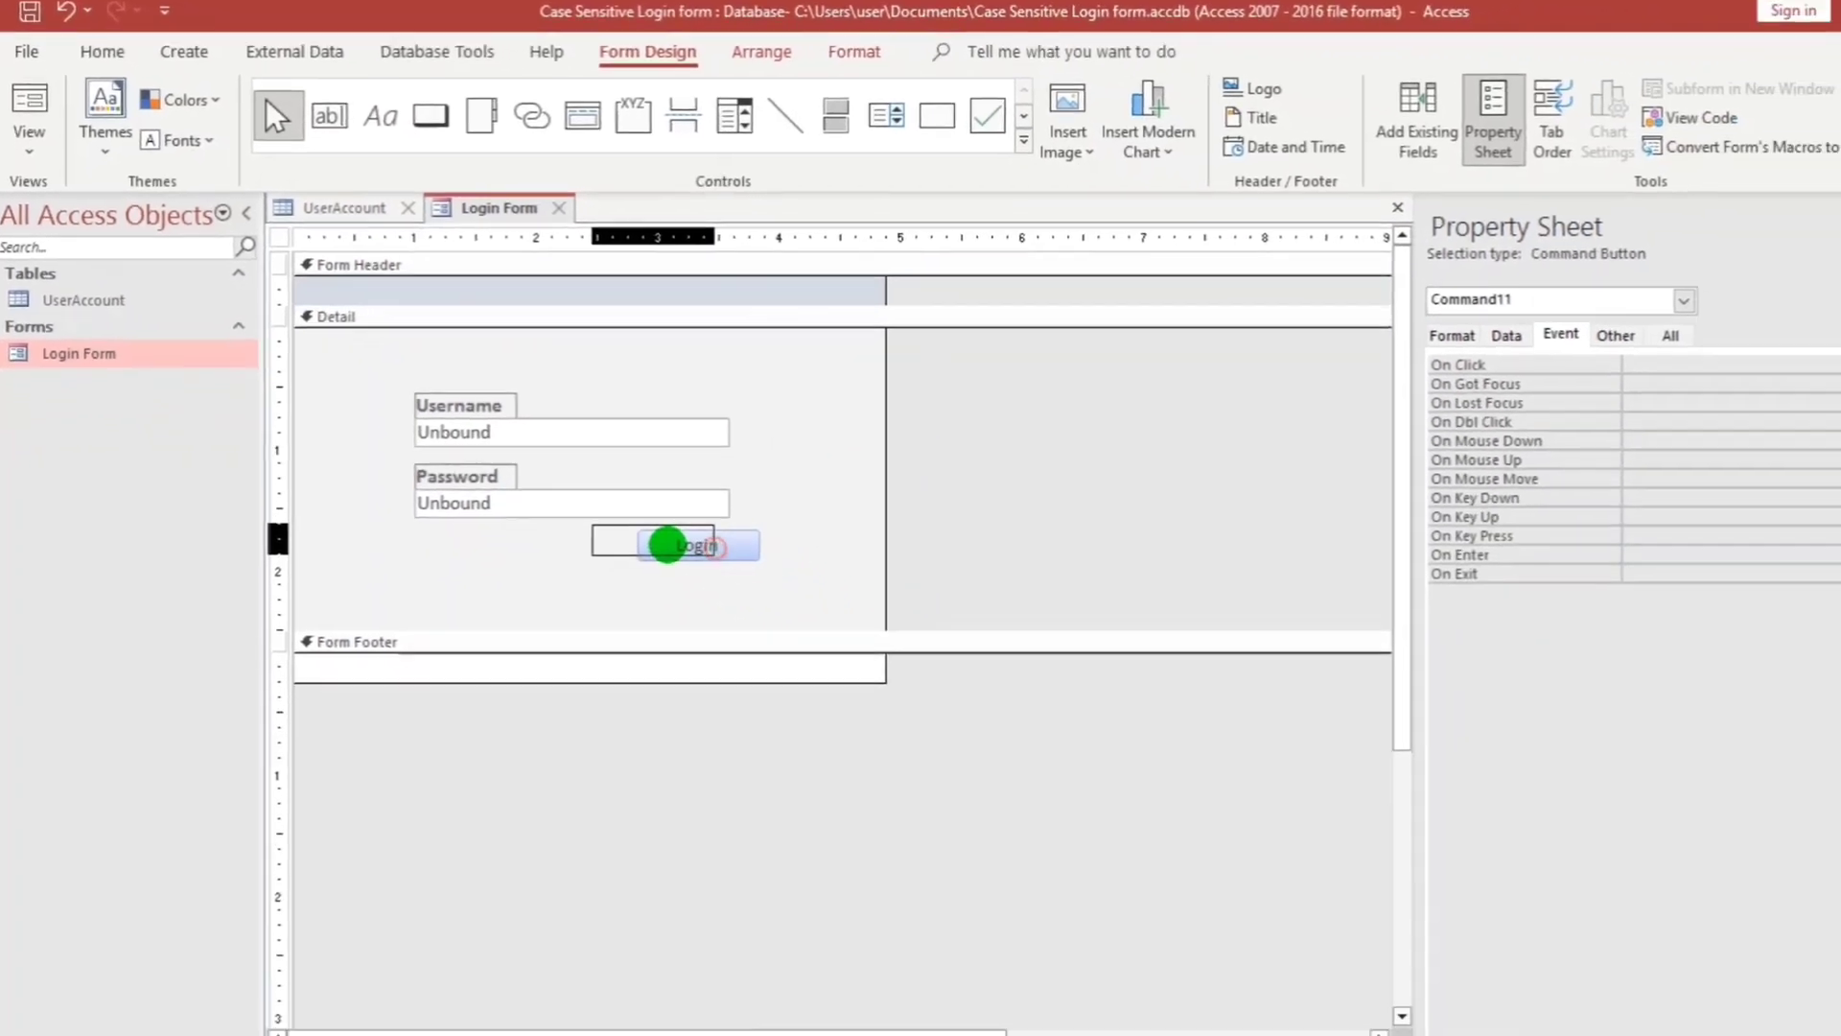
left_click_drag(640, 519, 645, 522)
left_click(715, 538)
left_click(762, 431)
left_click(752, 440)
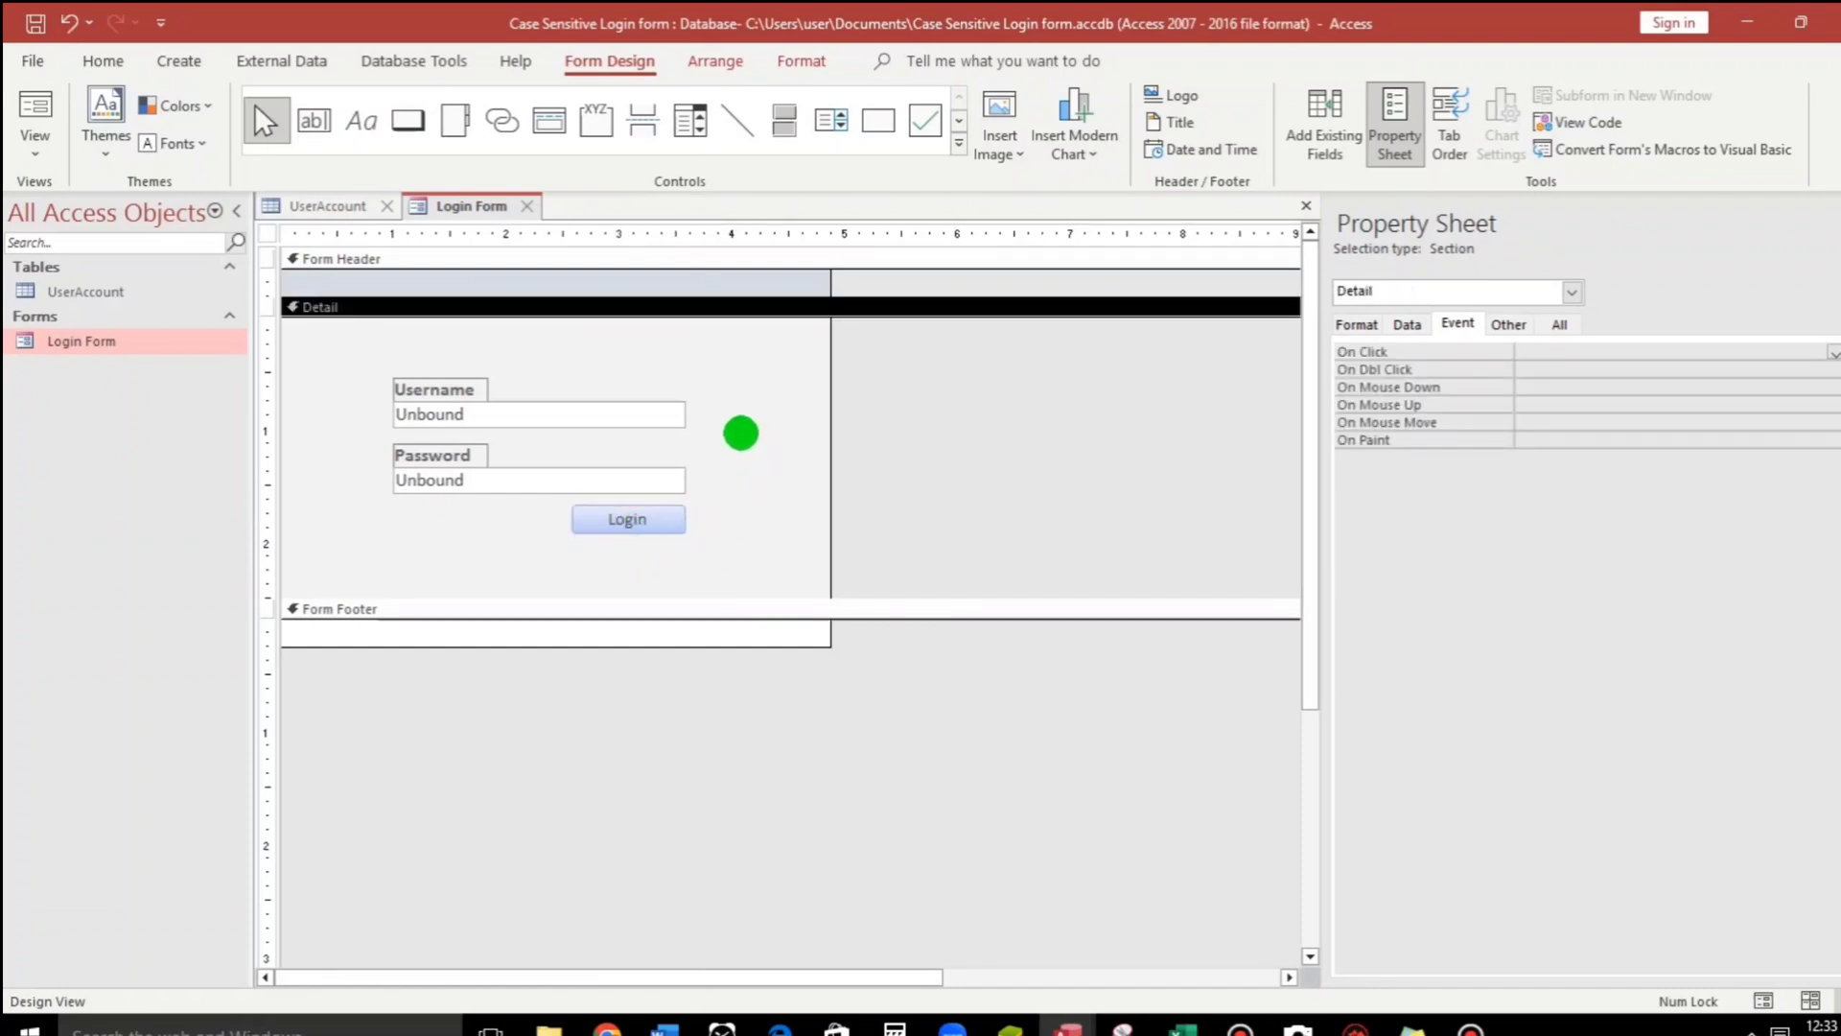
left_click(670, 522)
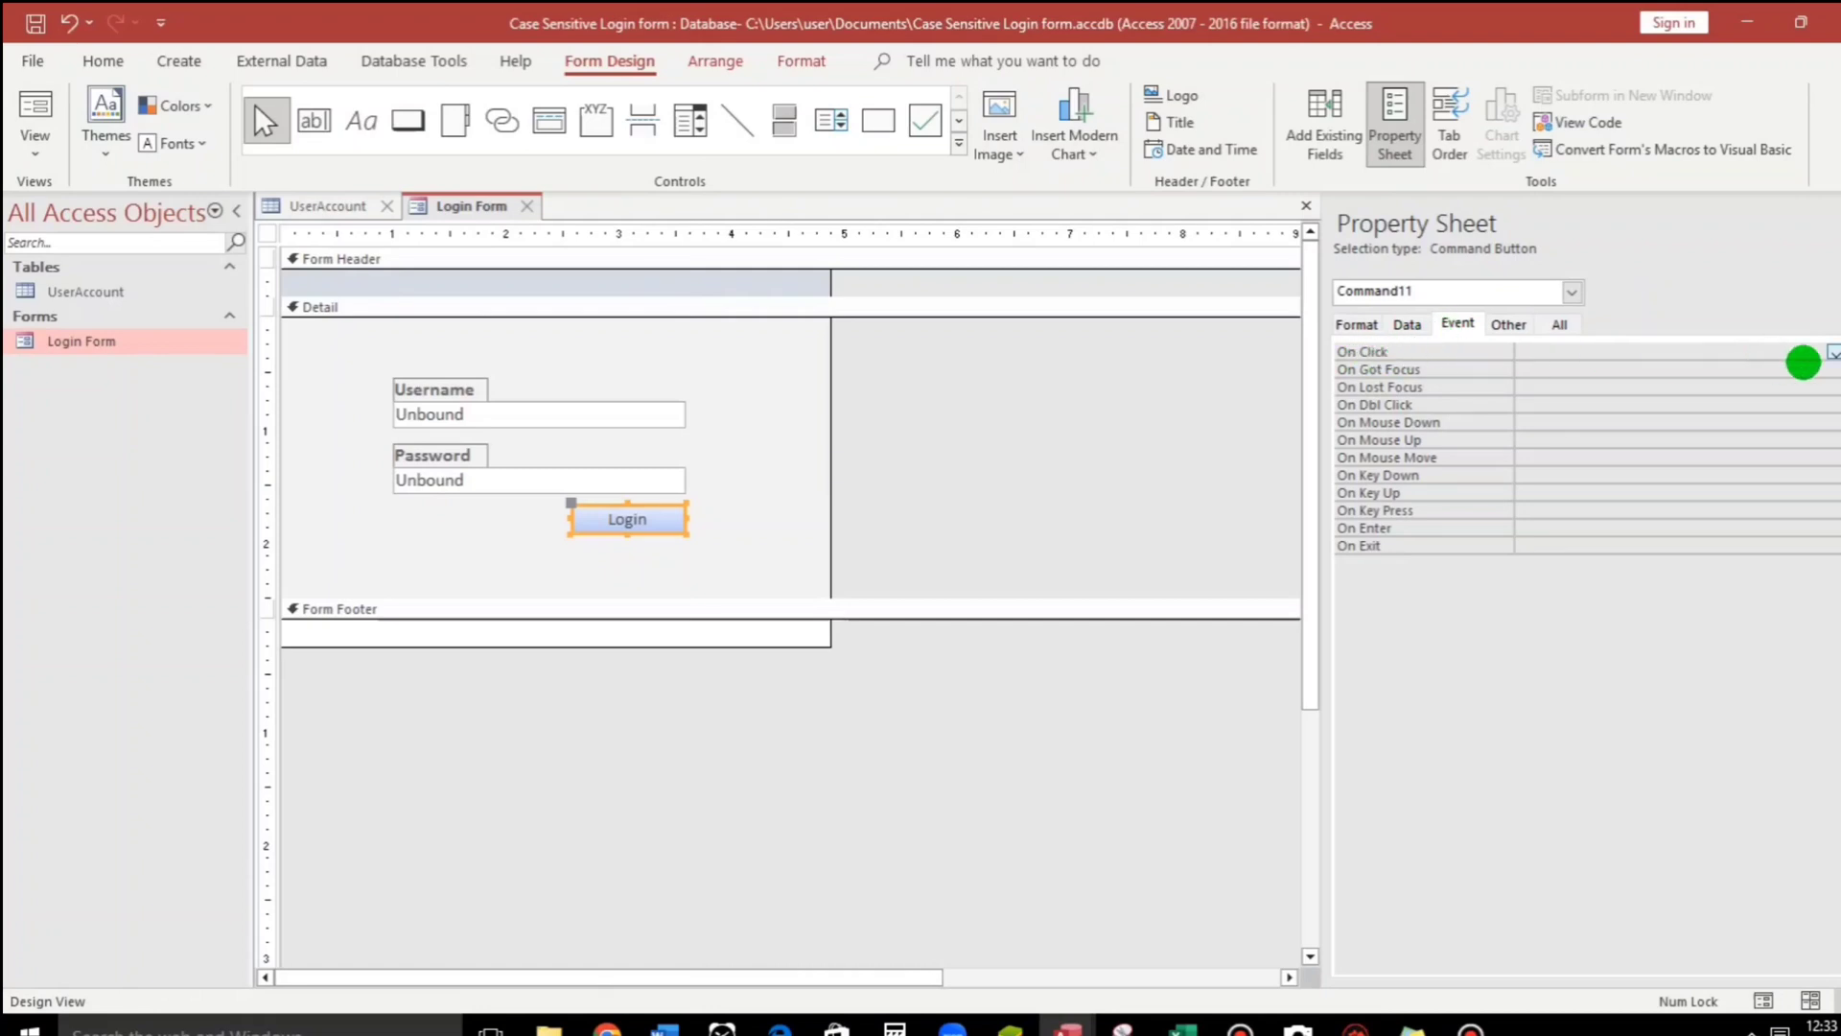
Create an empty Code Builder procedure, Command11_Click, for the Login button's On Click event.
left_click(1833, 352)
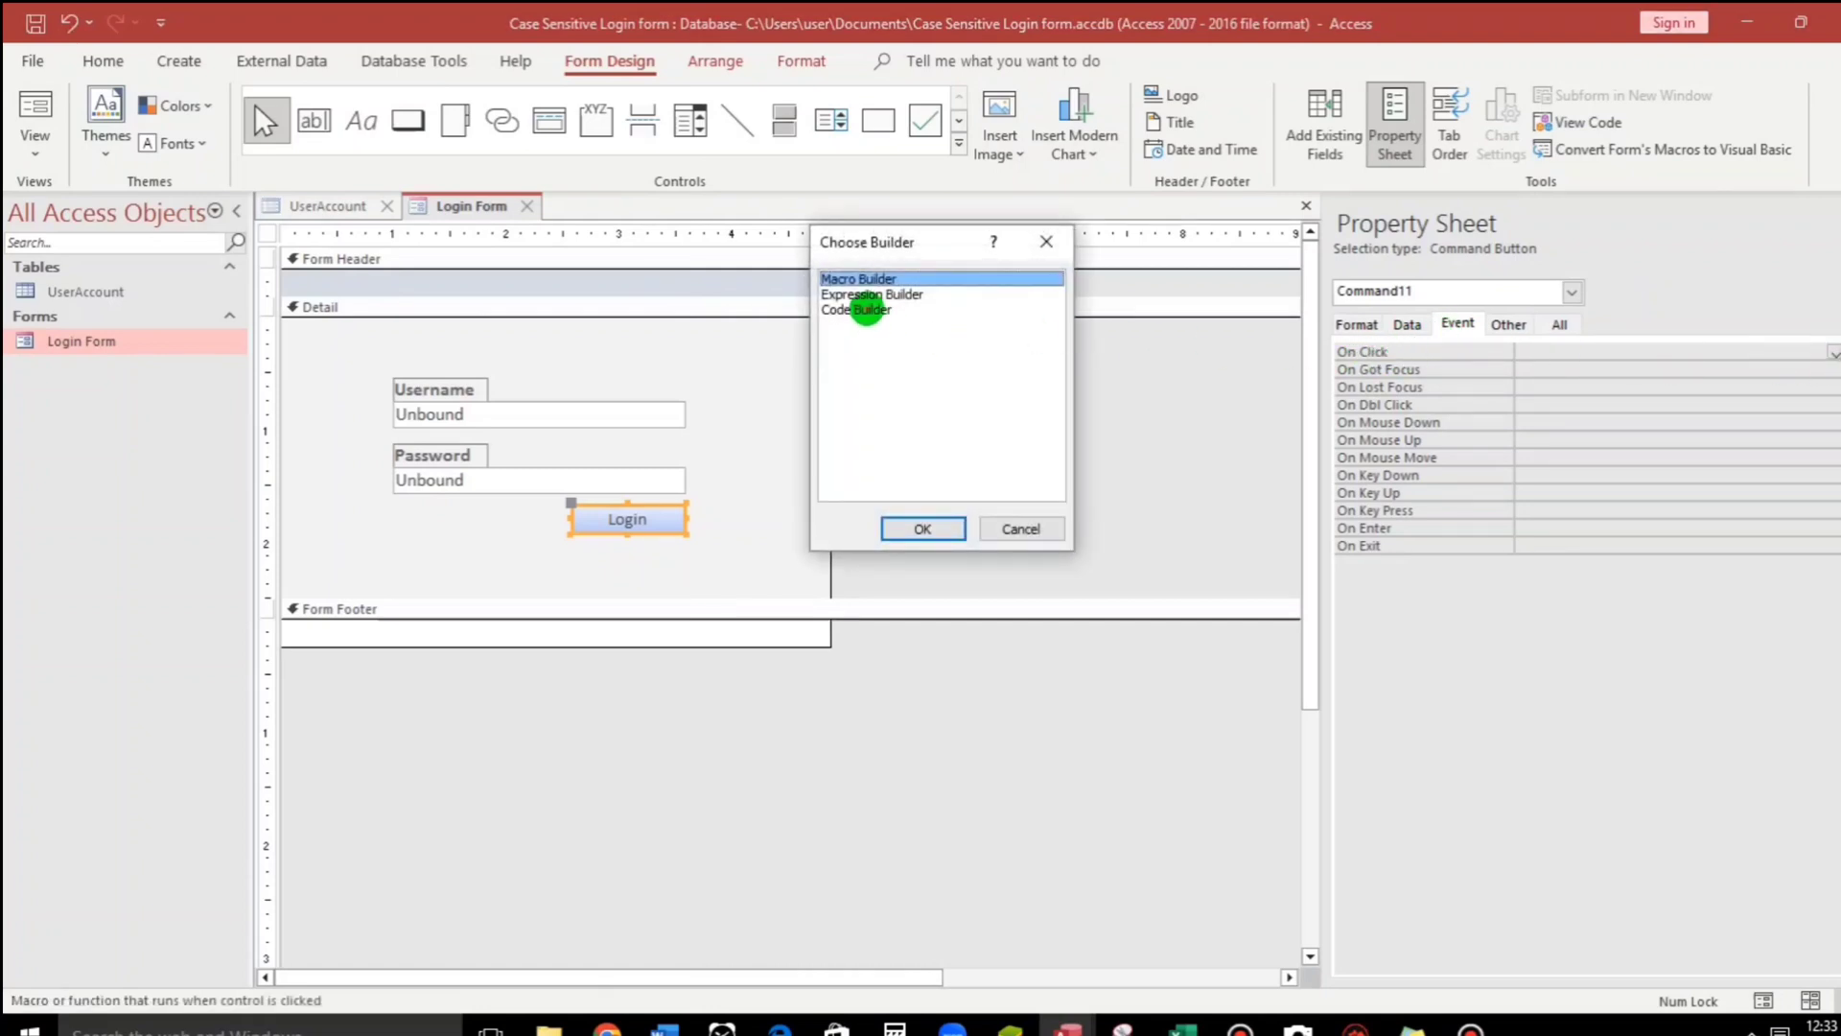
left_click(866, 309)
double_click(866, 309)
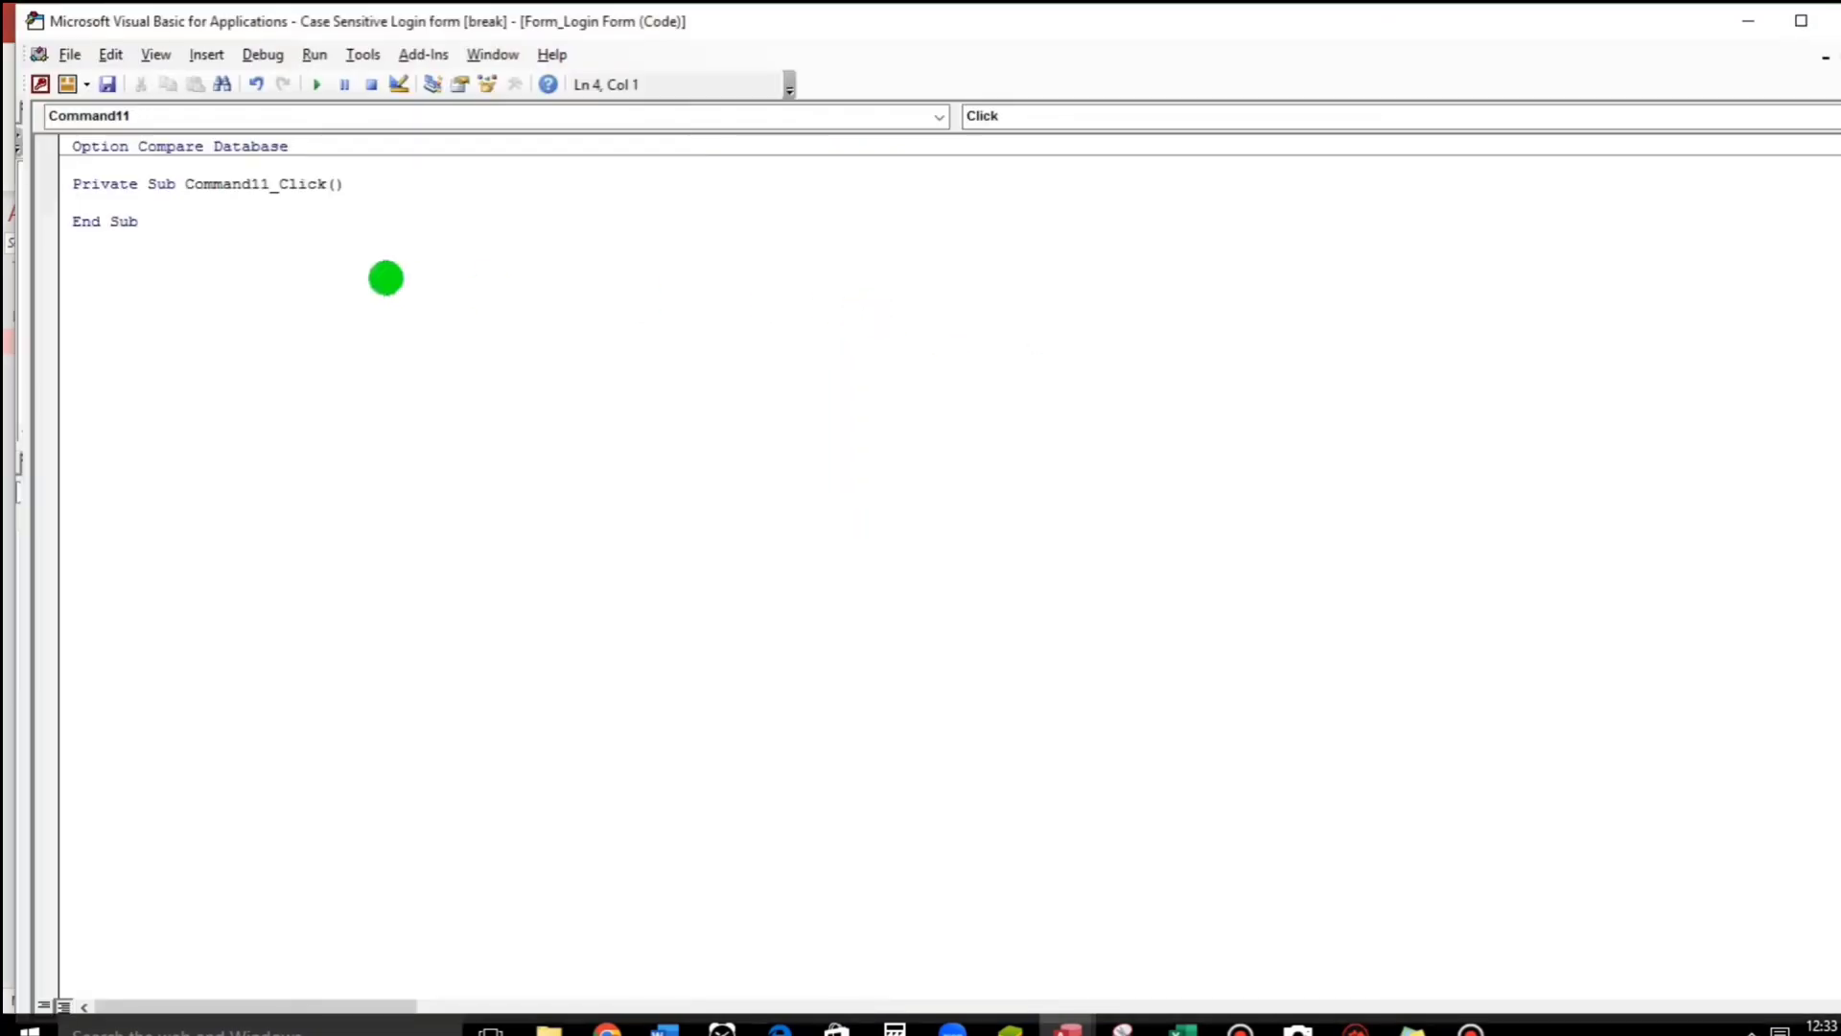
key("Return")
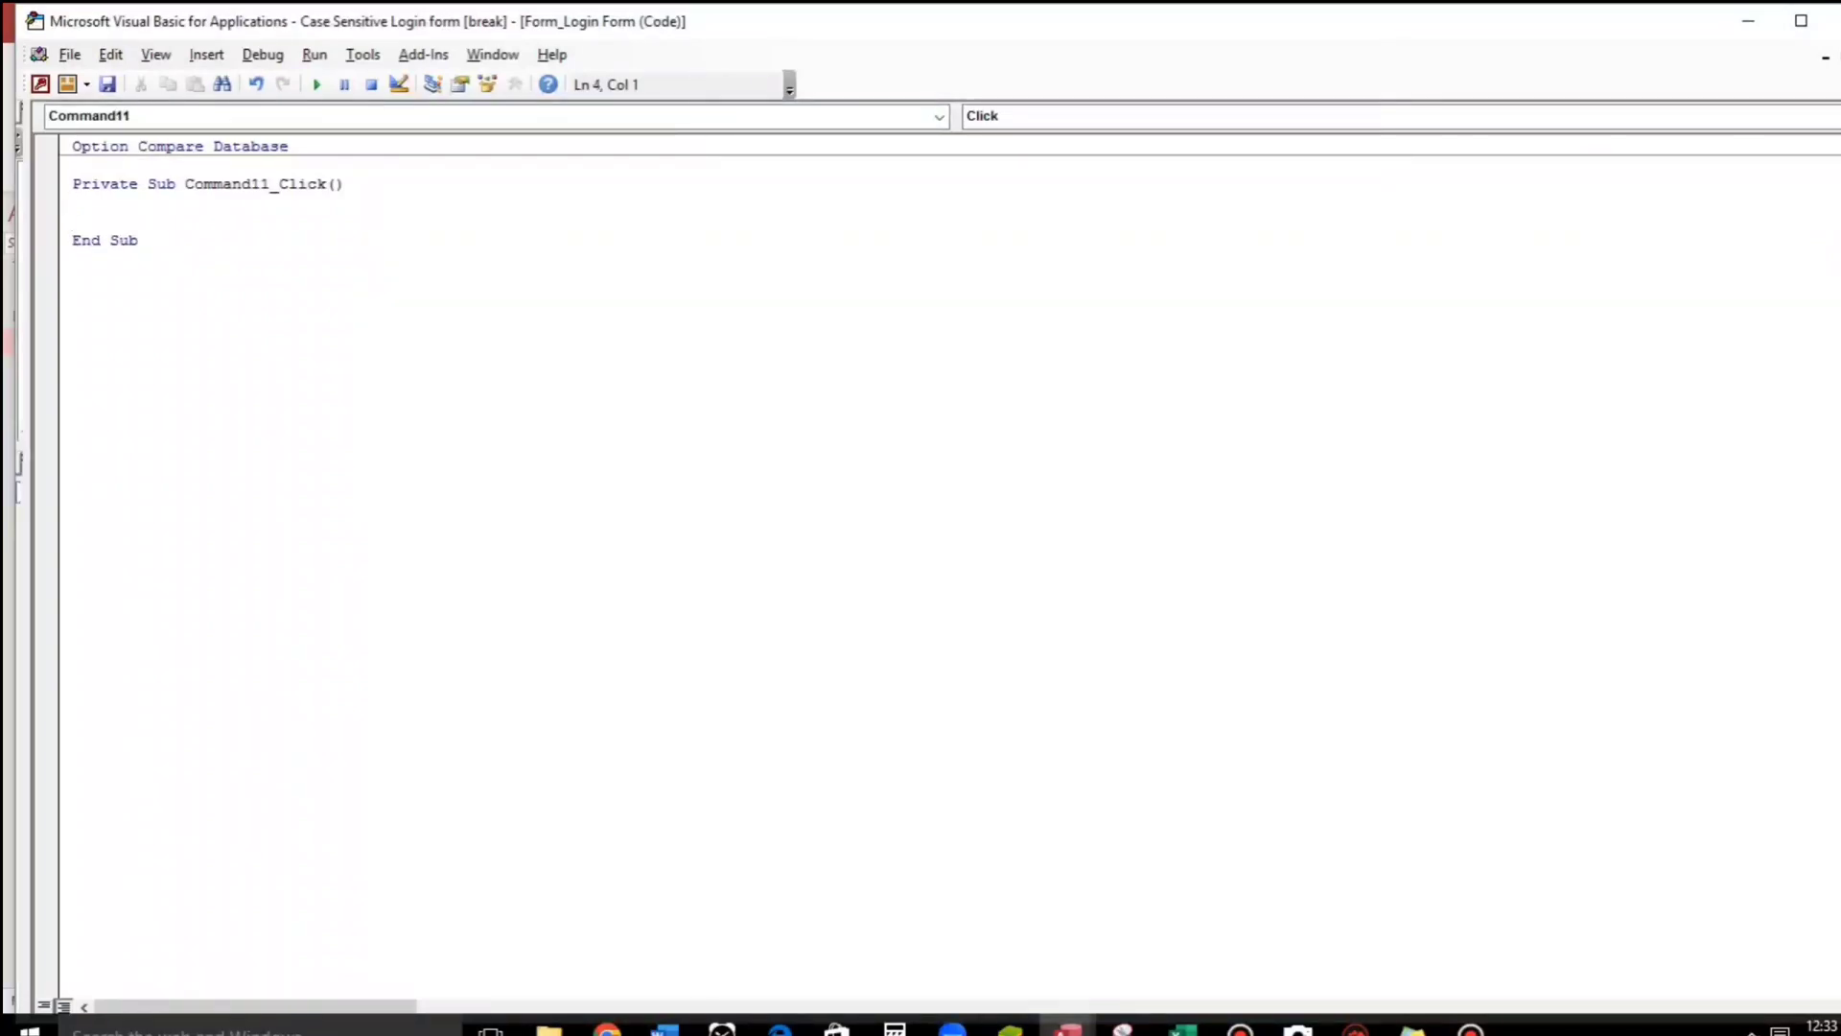
Back in the form design, inspect the Username and Password text boxes.
key("alt+F11")
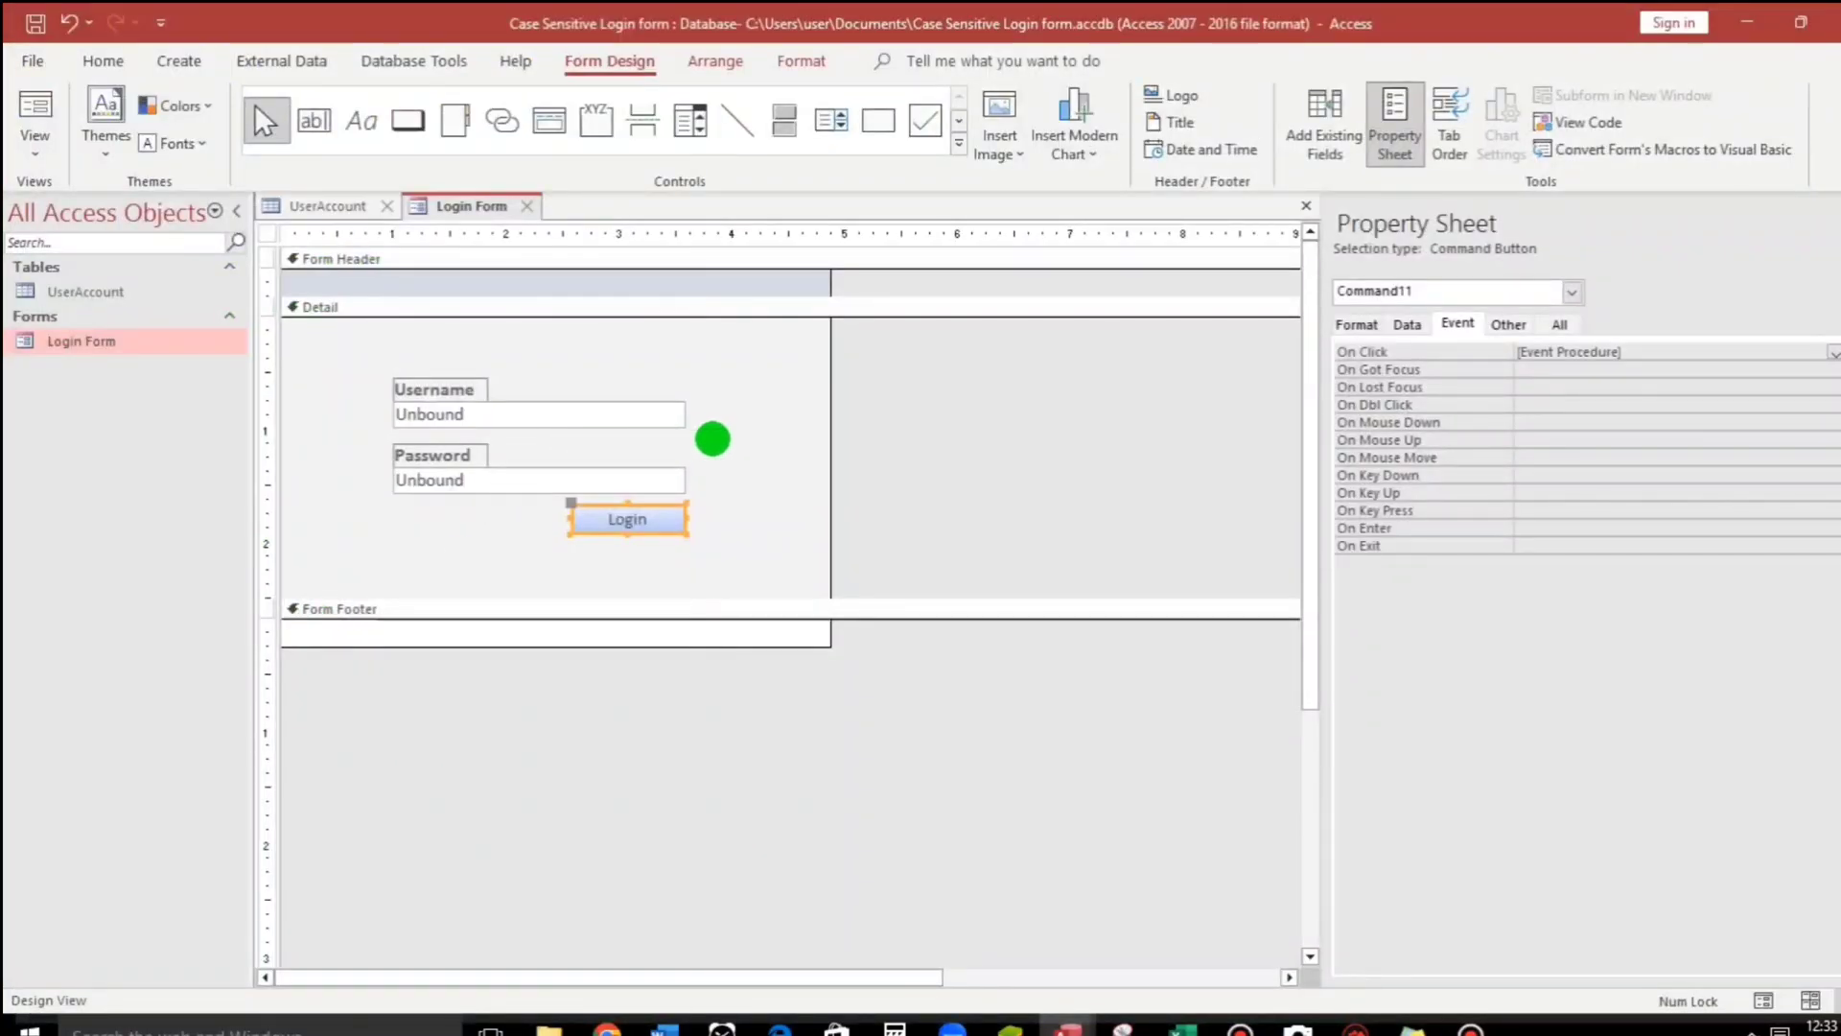
left_click(648, 420)
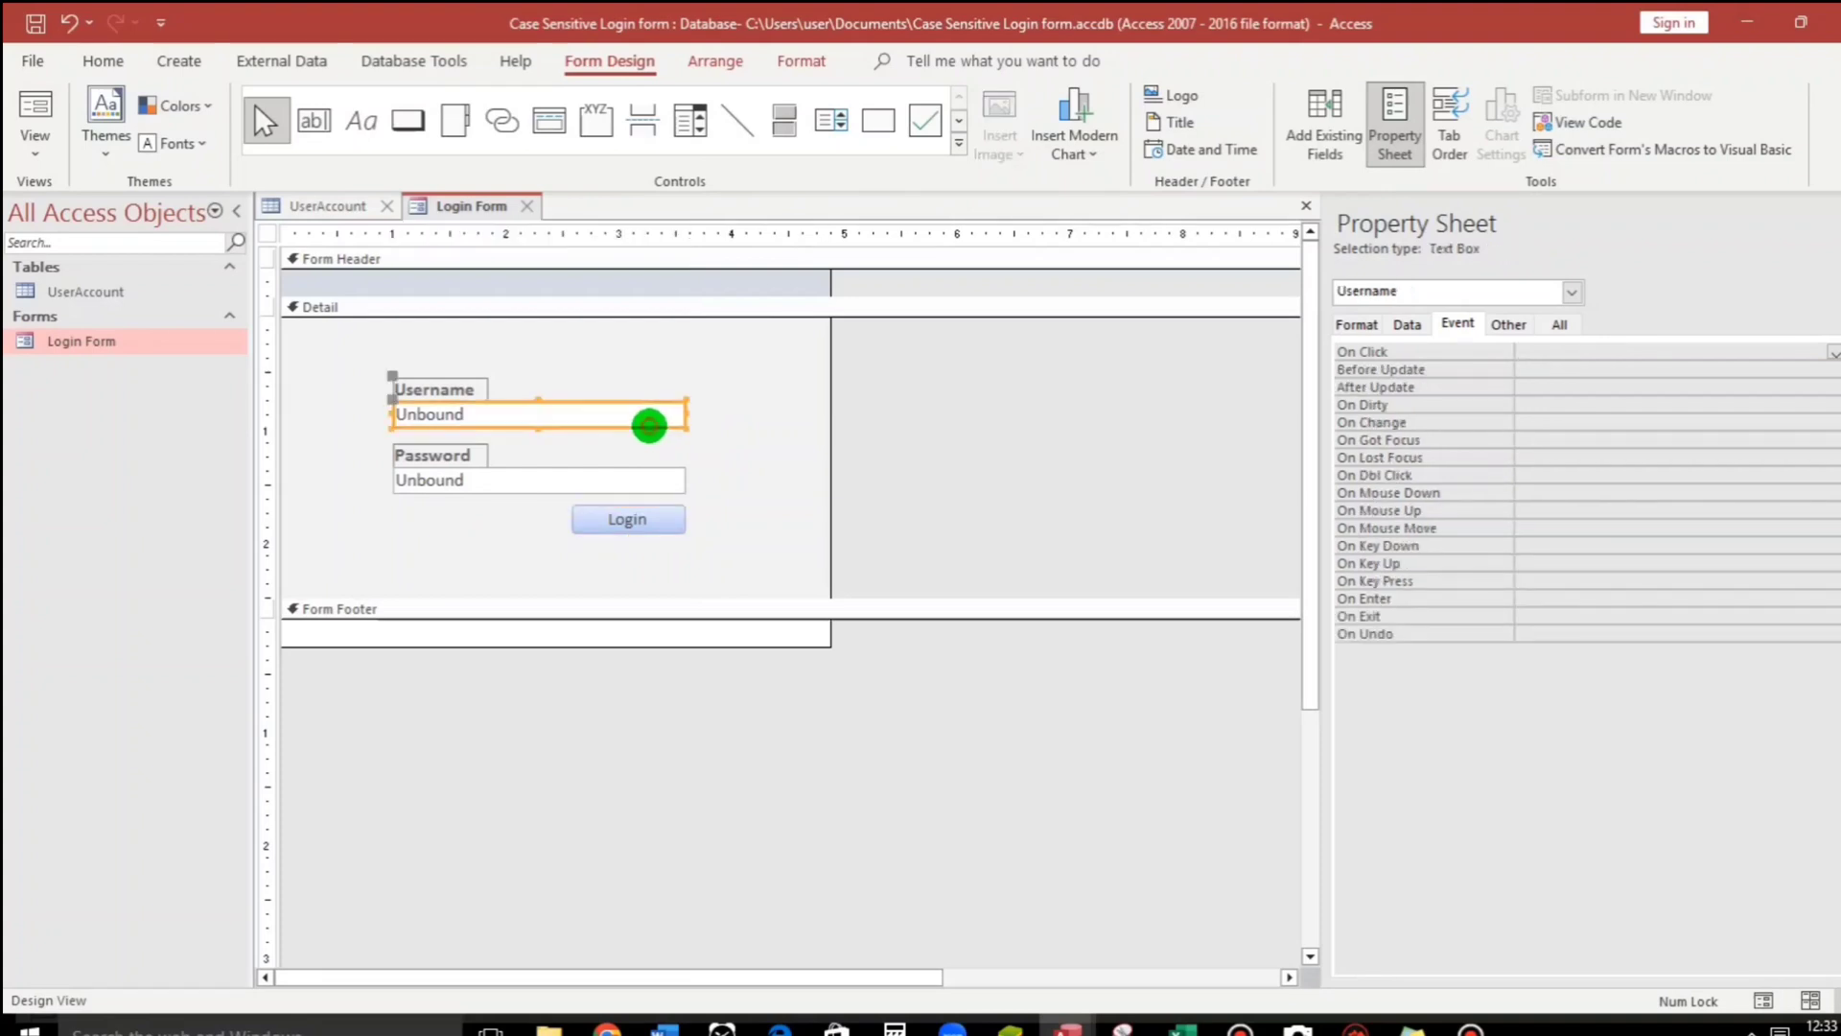
left_click(654, 483)
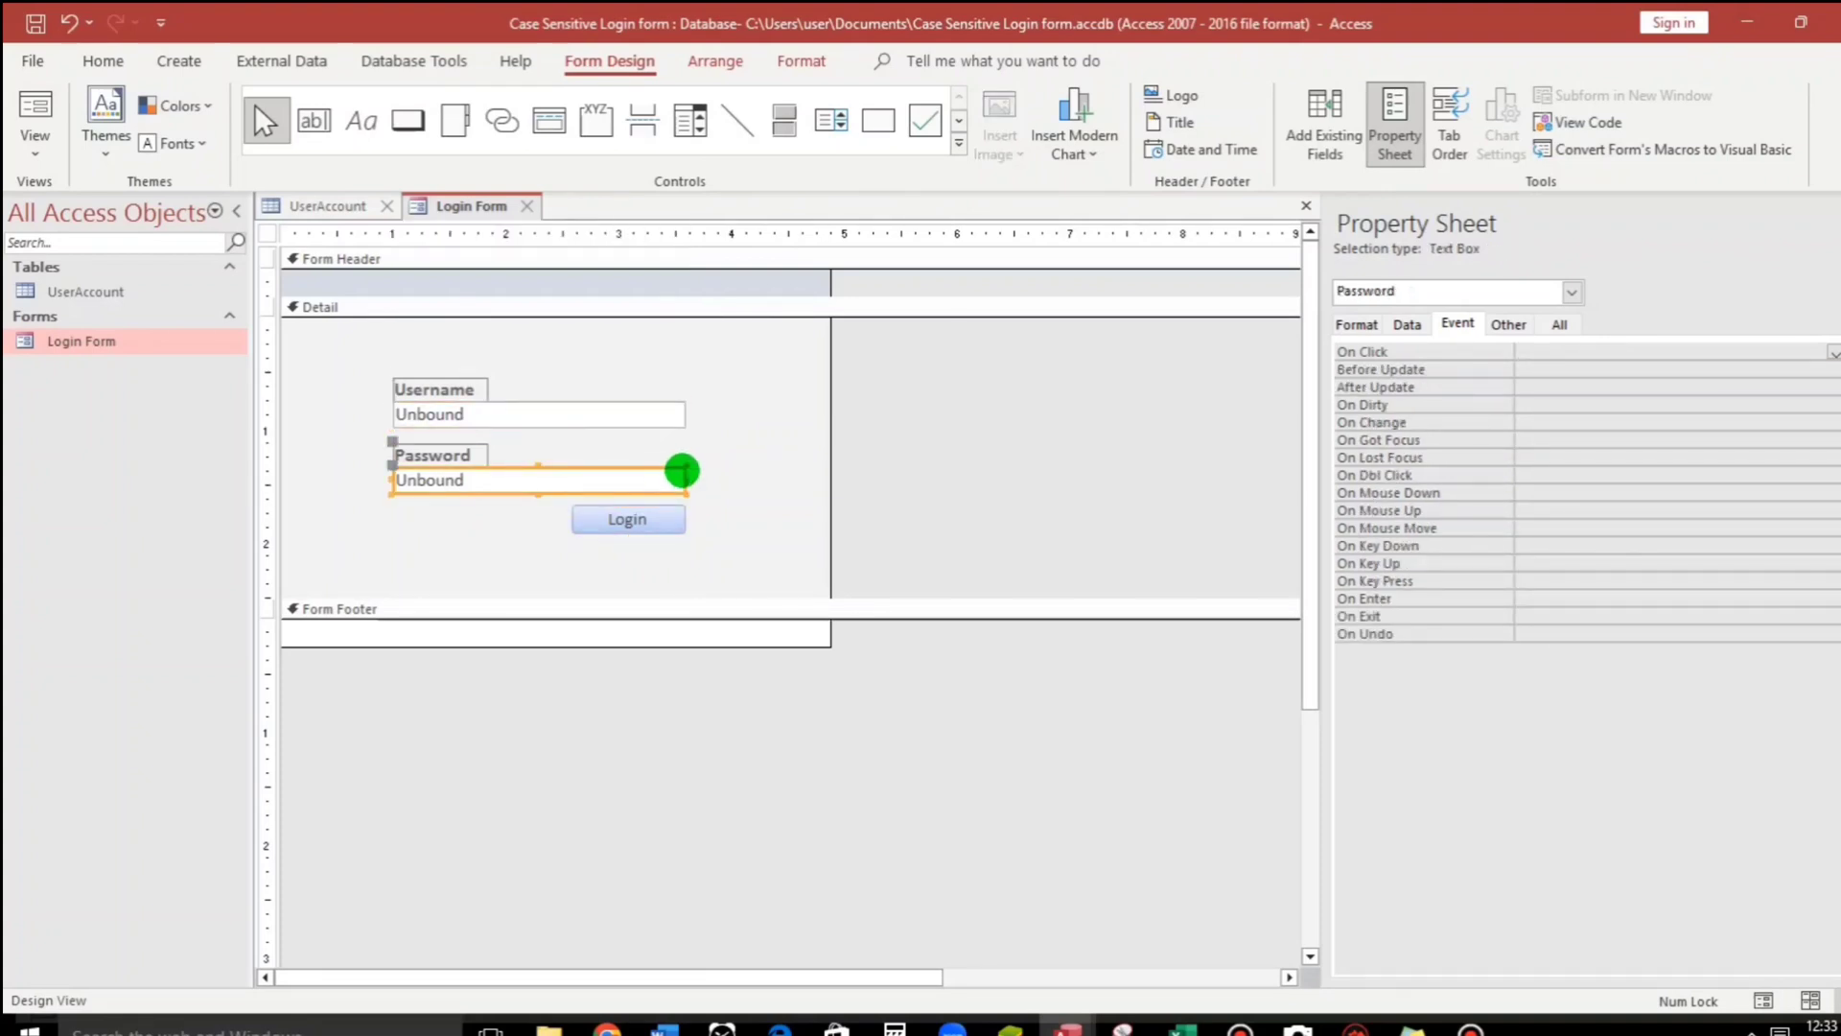
left_click(715, 424)
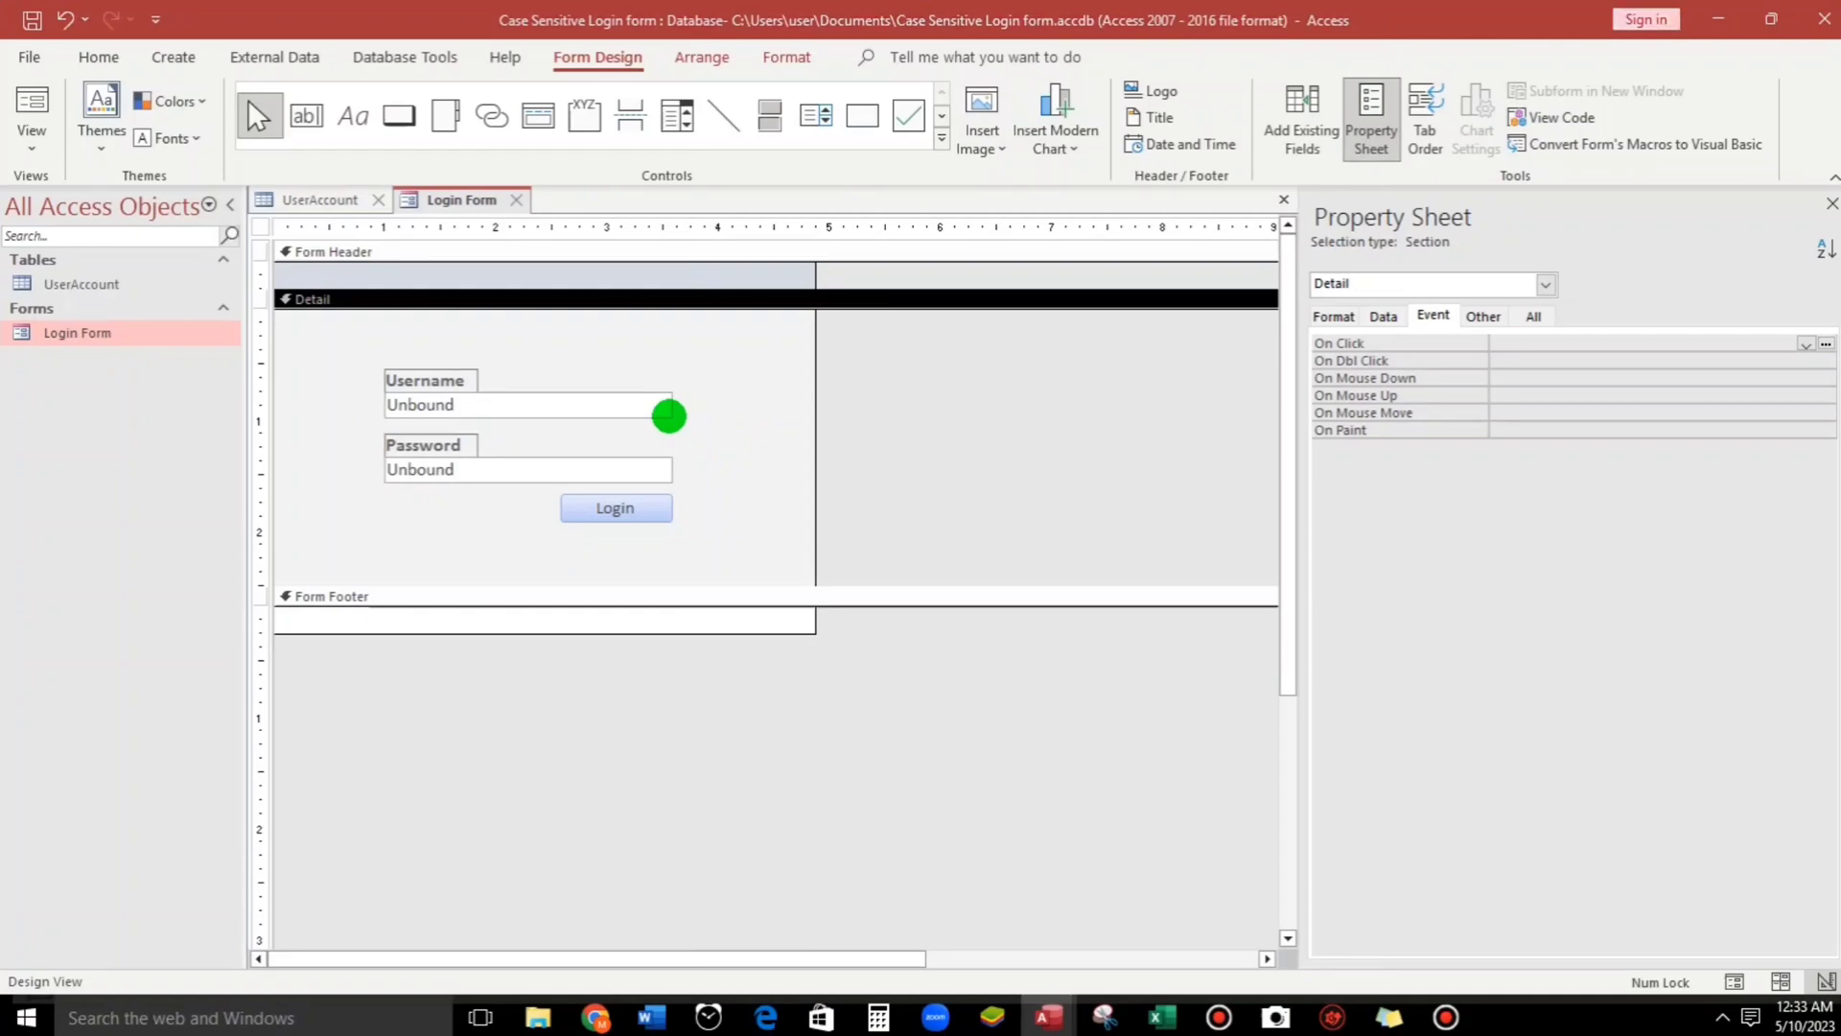
Start the handler with If IsNull(Me.UserName), confirming the text box names.
key("F7")
type("if is")
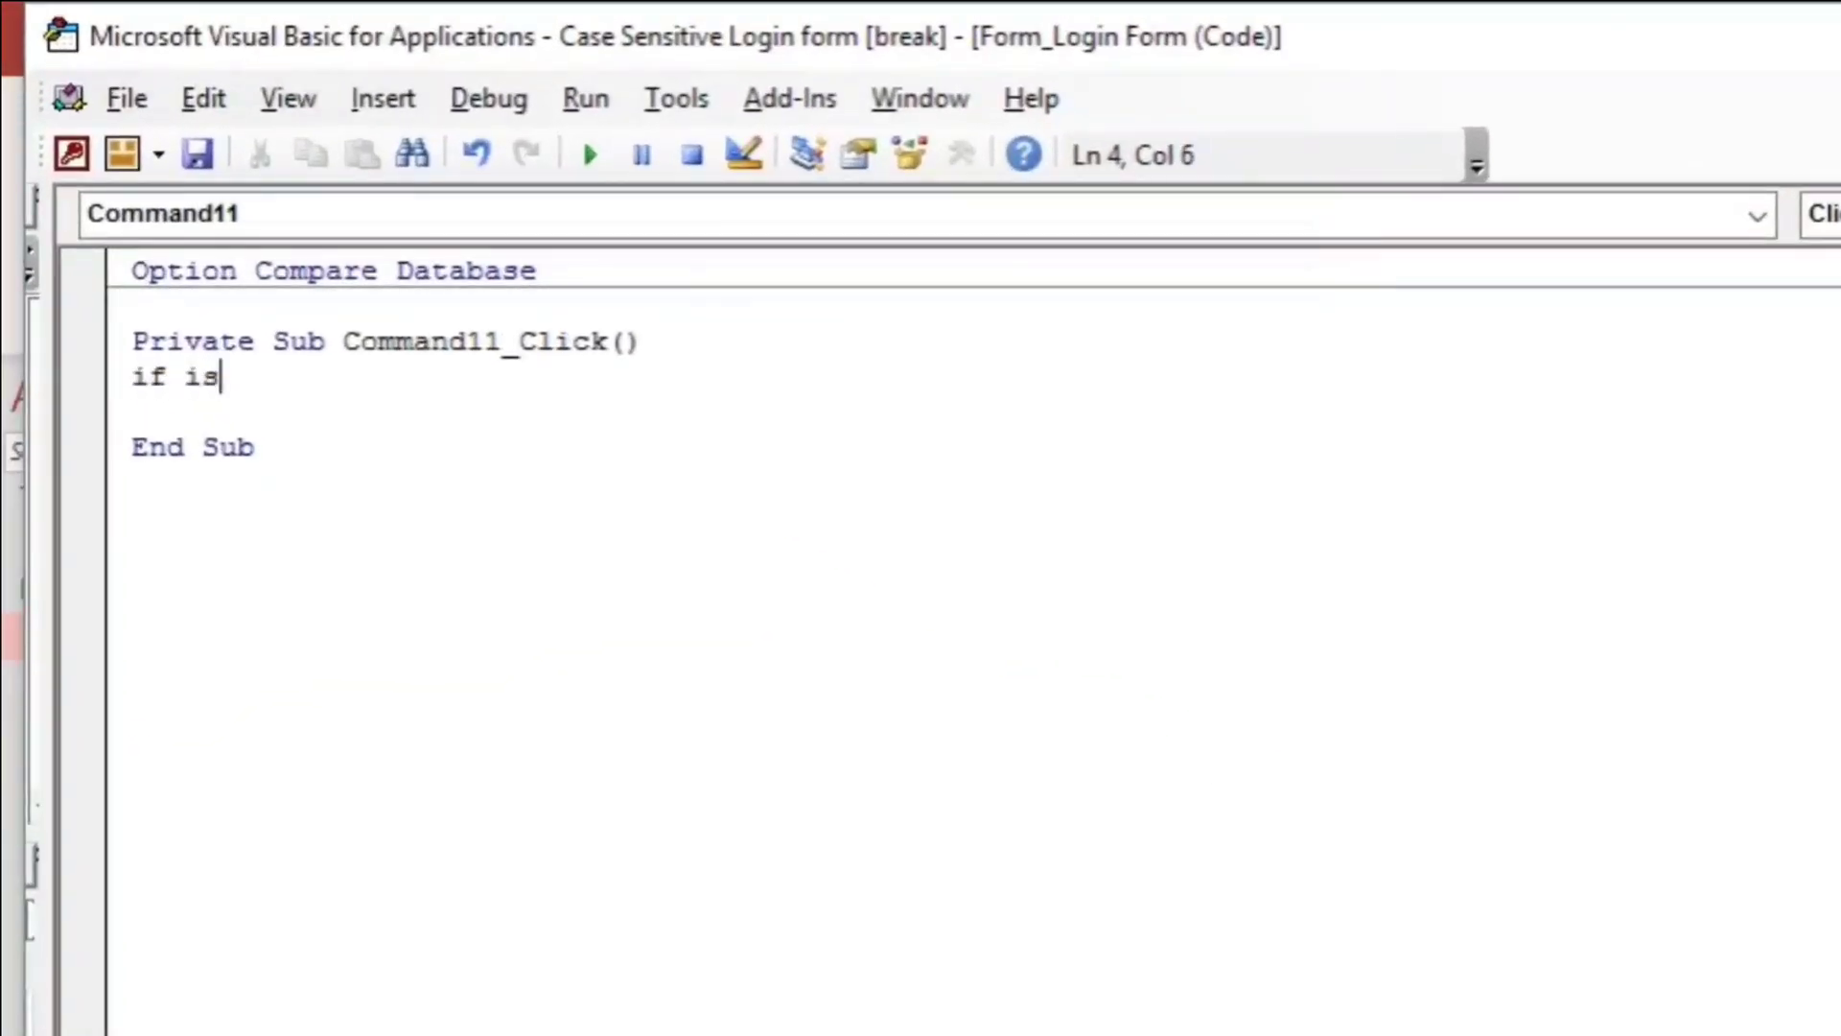
type("null")
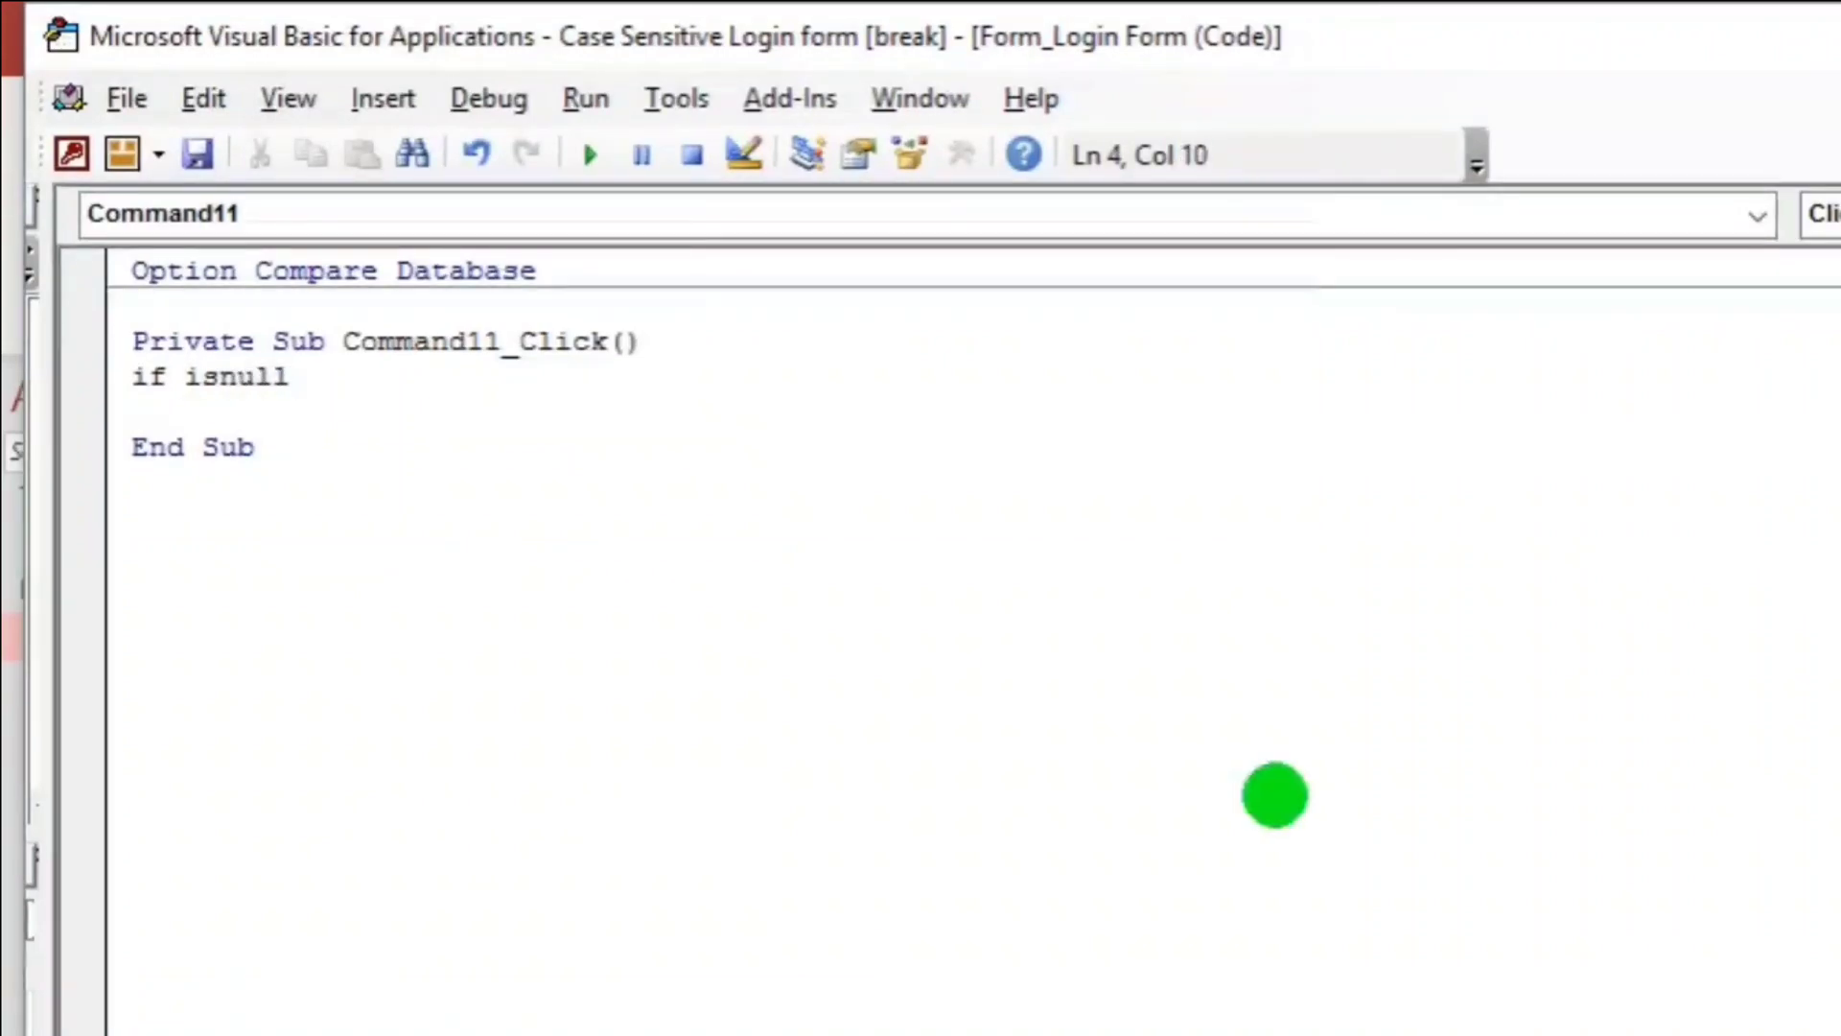
type("(me.user")
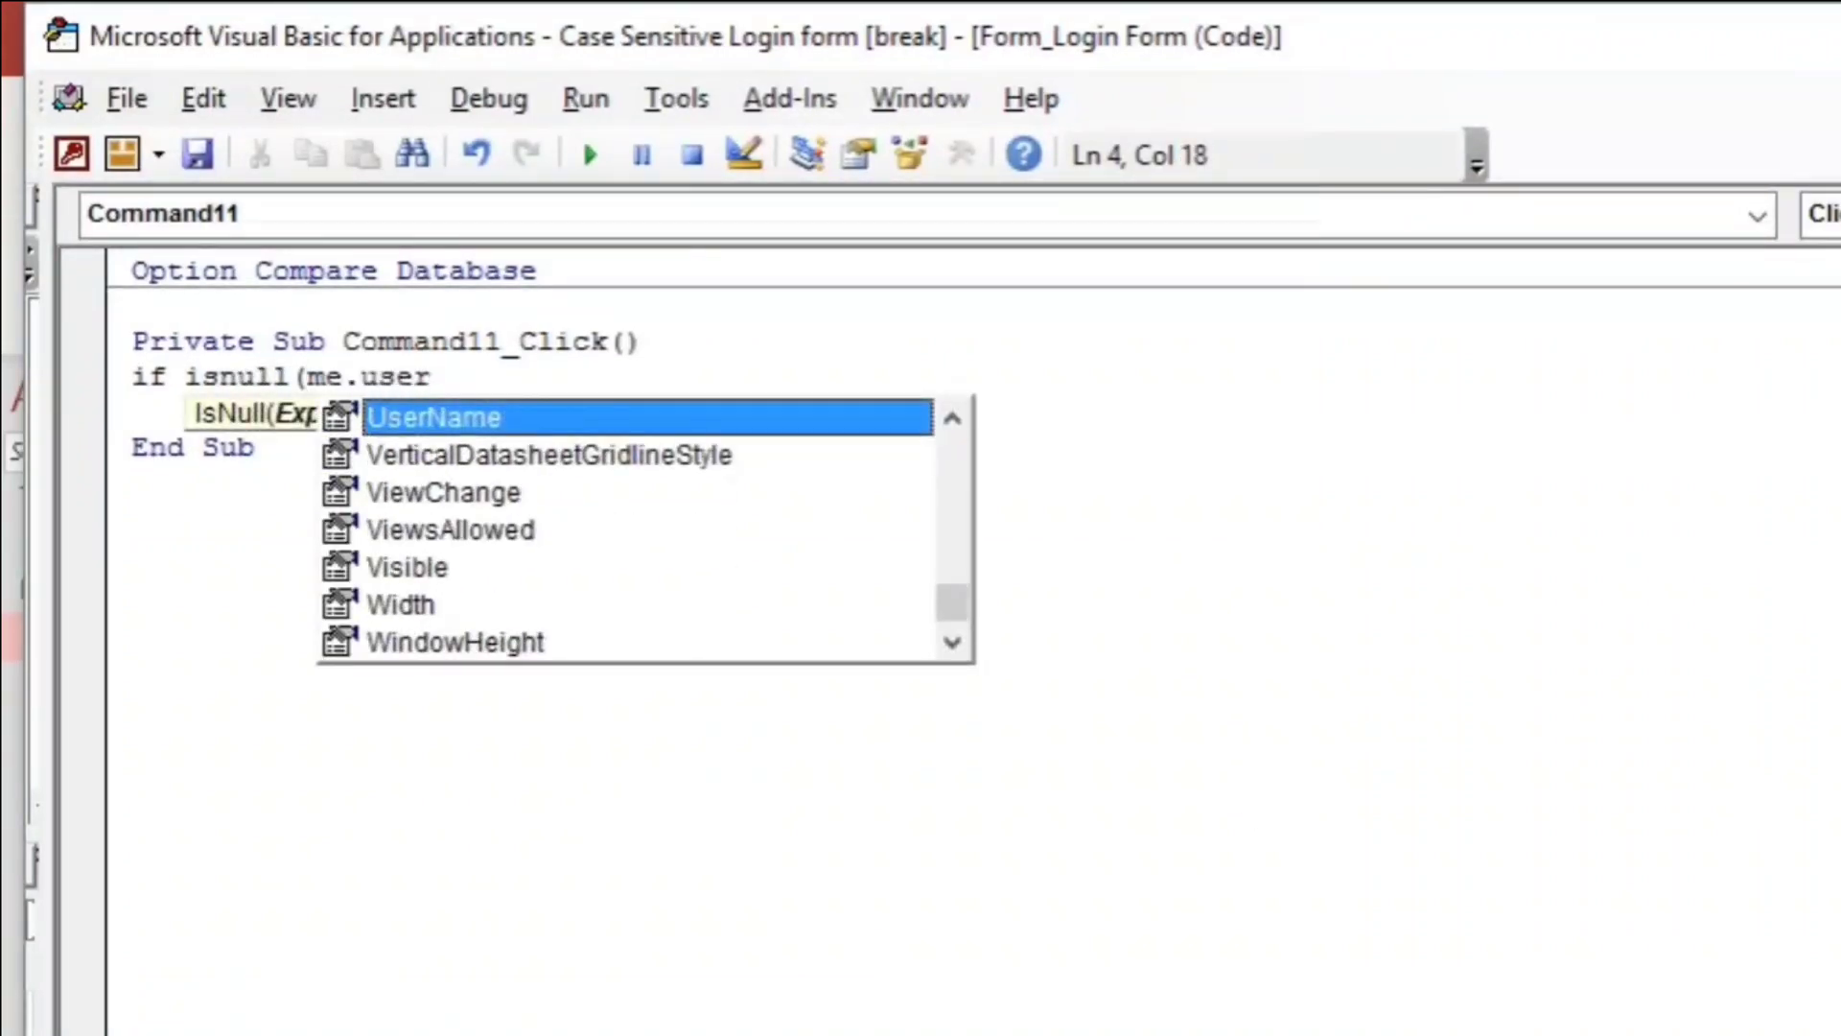
key("Tab")
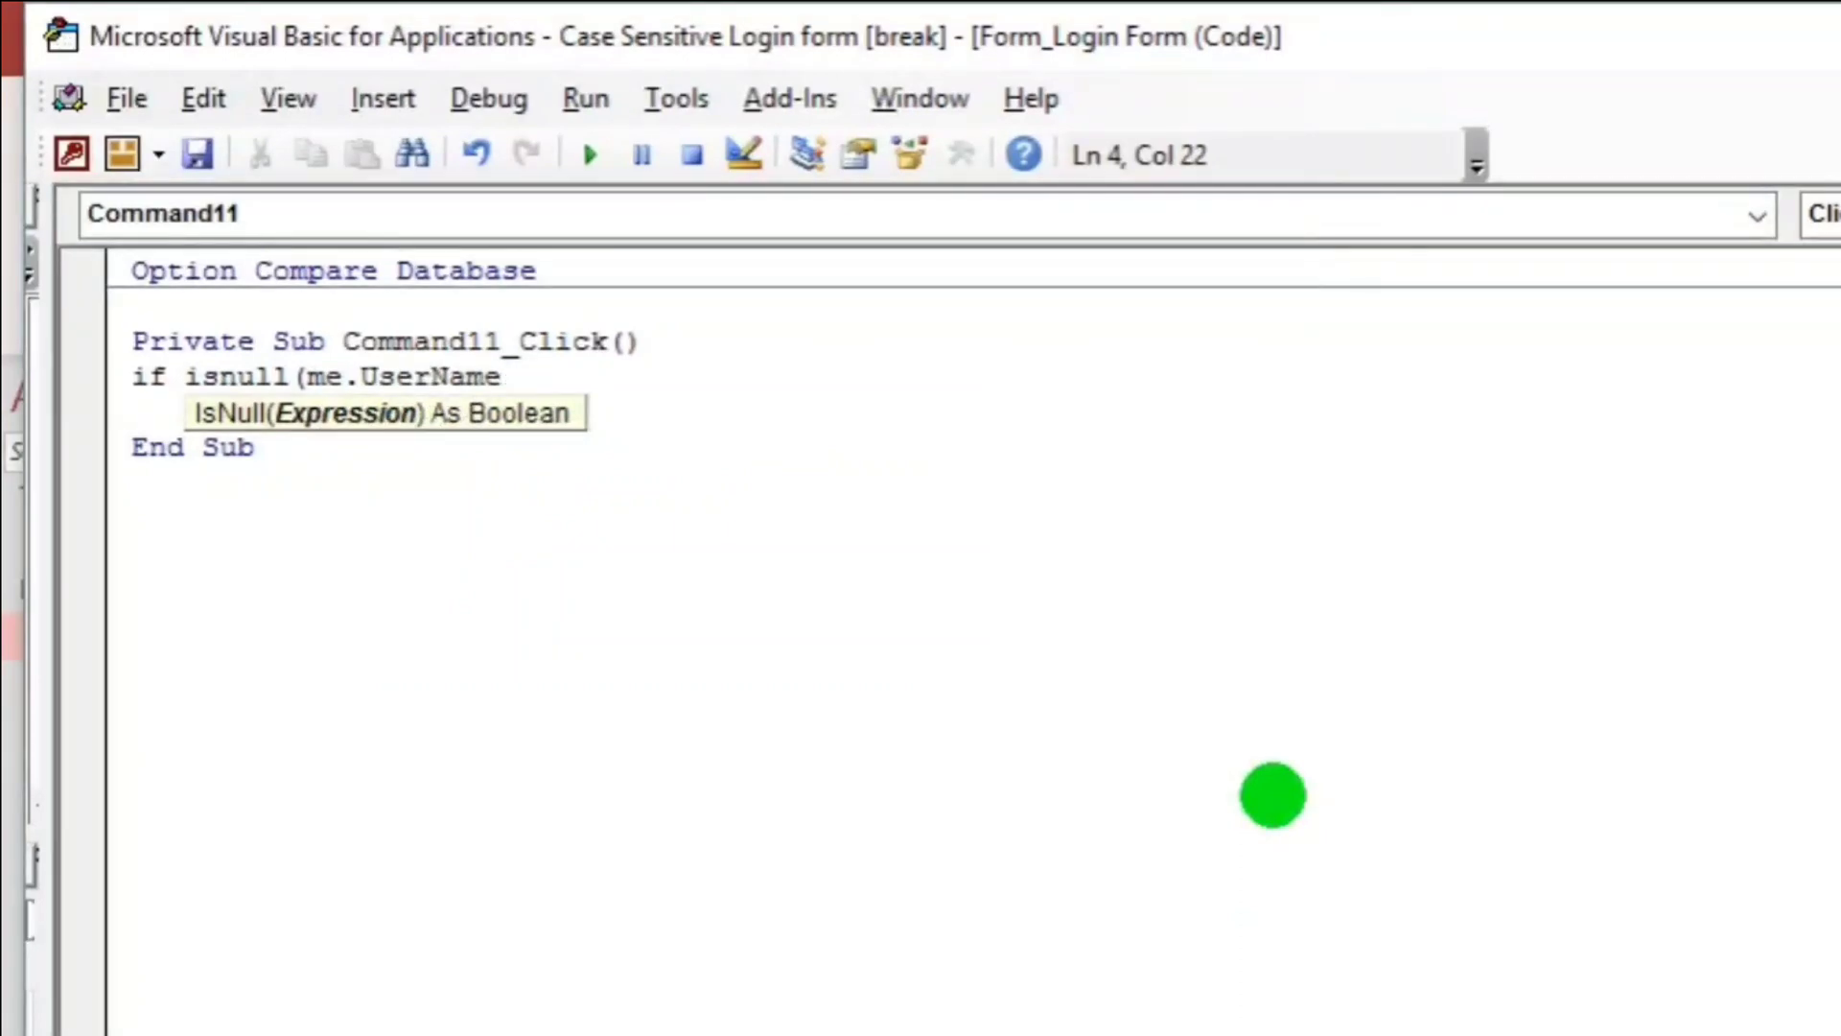
type(")")
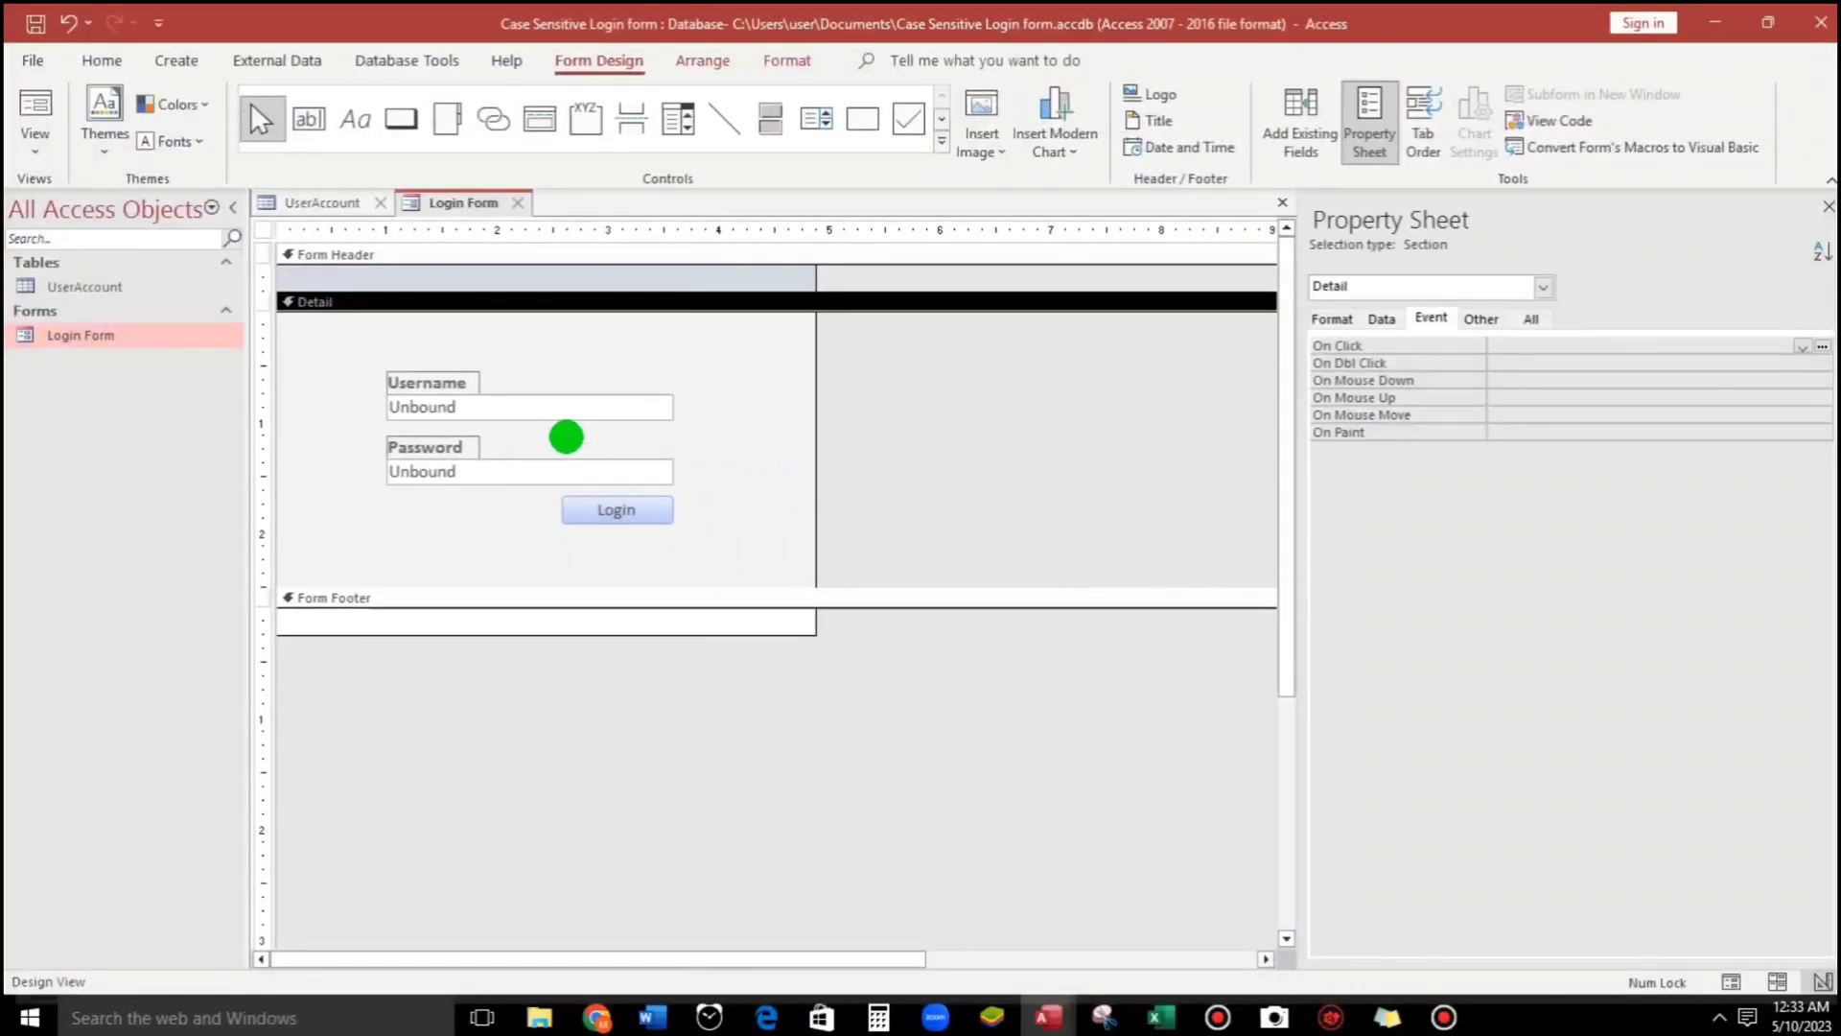
left_click(580, 407)
left_click(1477, 320)
left_click(525, 470)
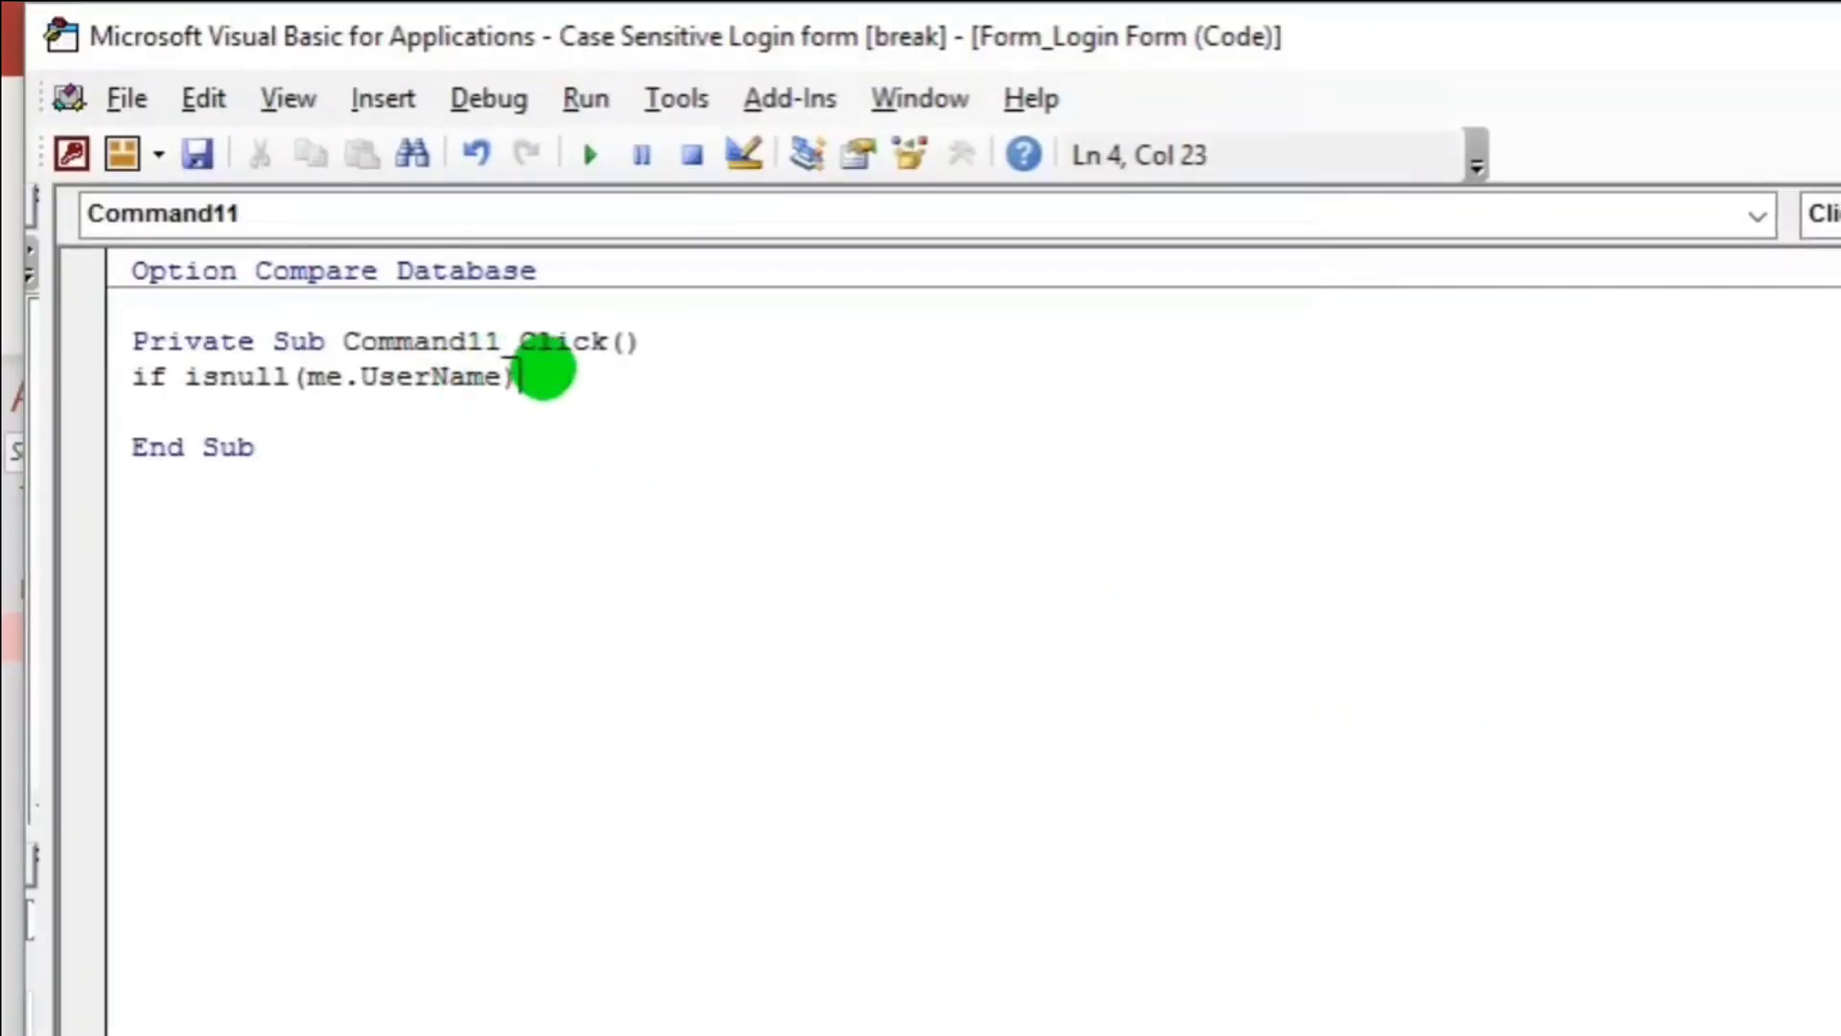
Finish with Then and add an indented MsgBox "Please enter the correct username." line.
type("then")
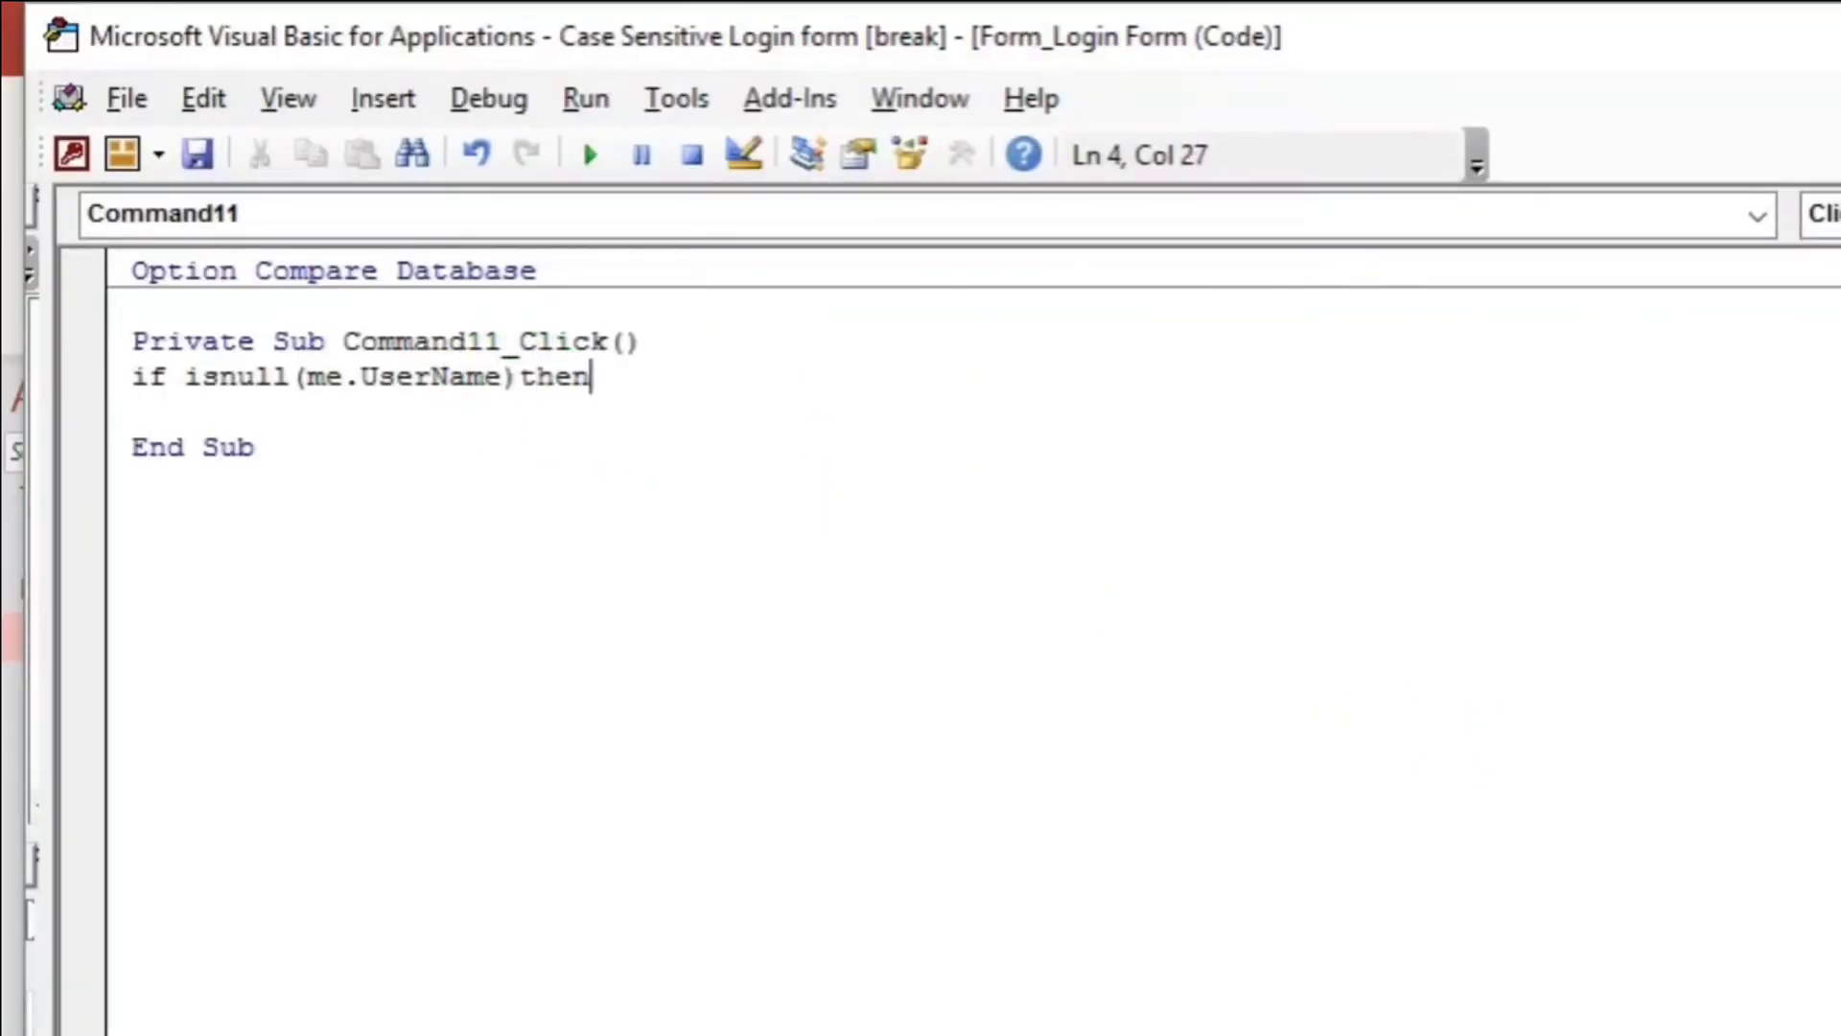
key("Return")
key("Tab")
type("msgb")
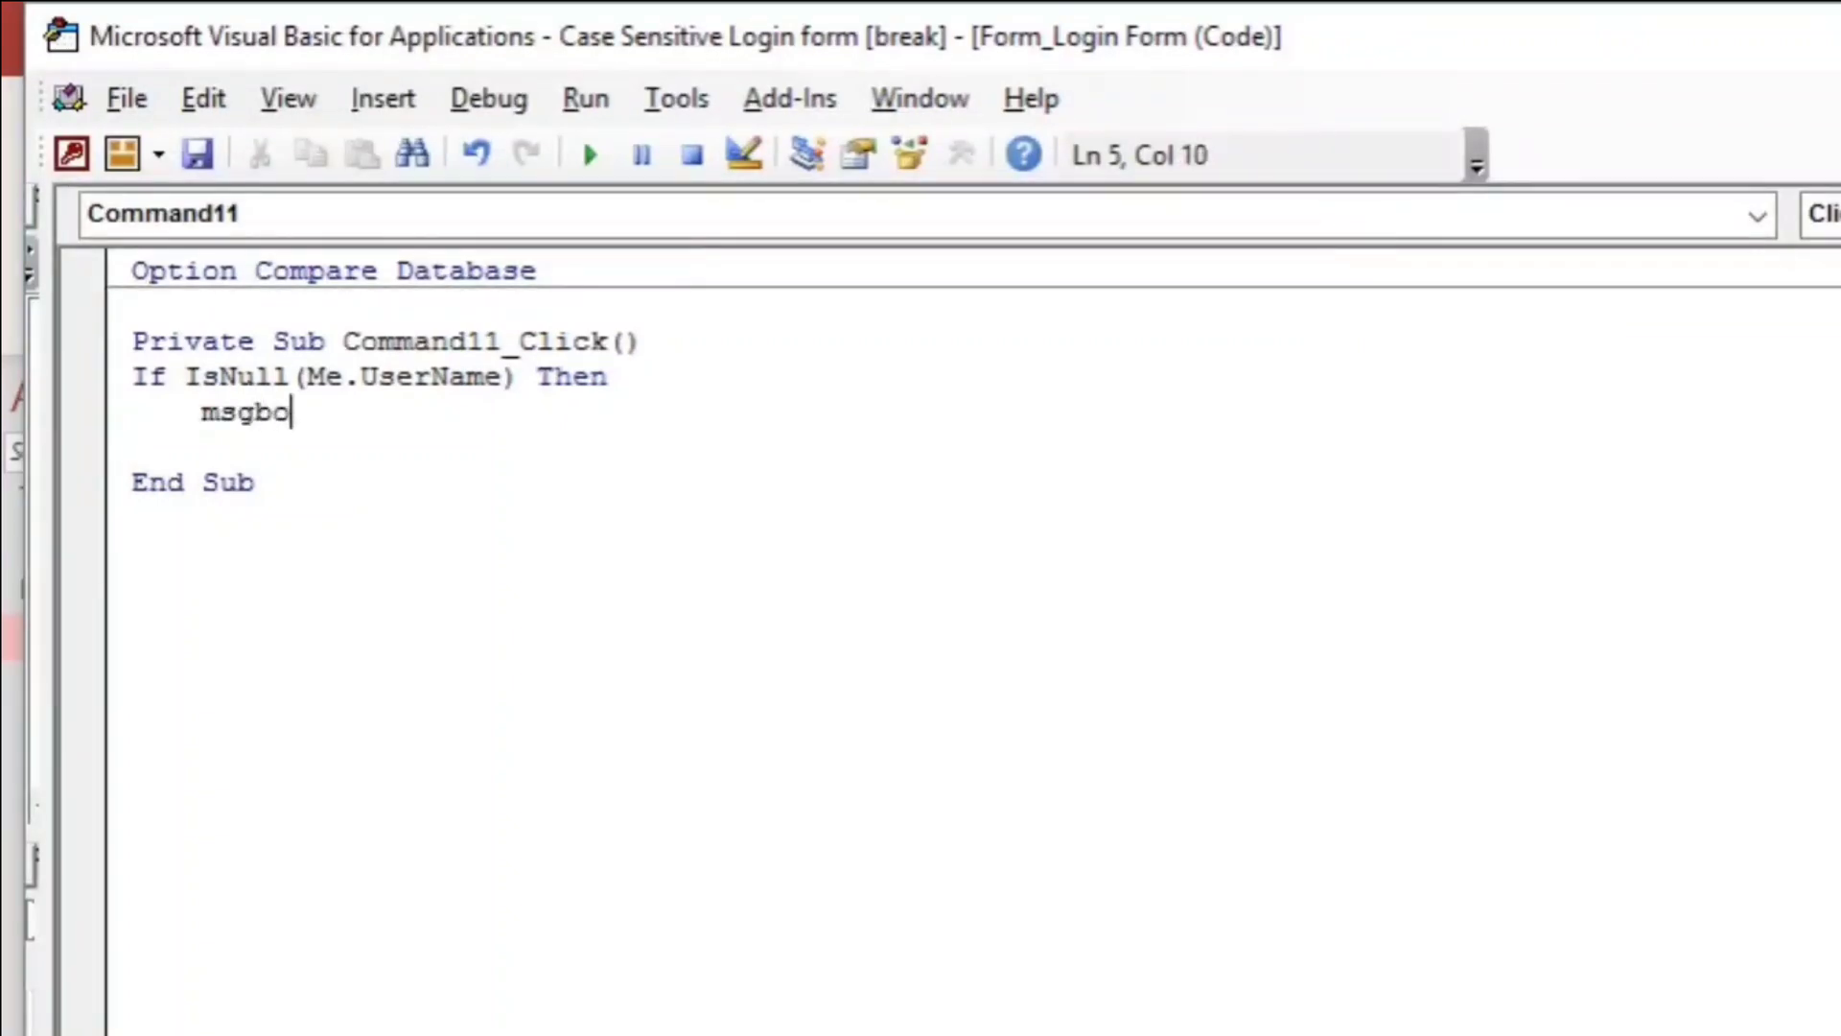
type("ox \"")
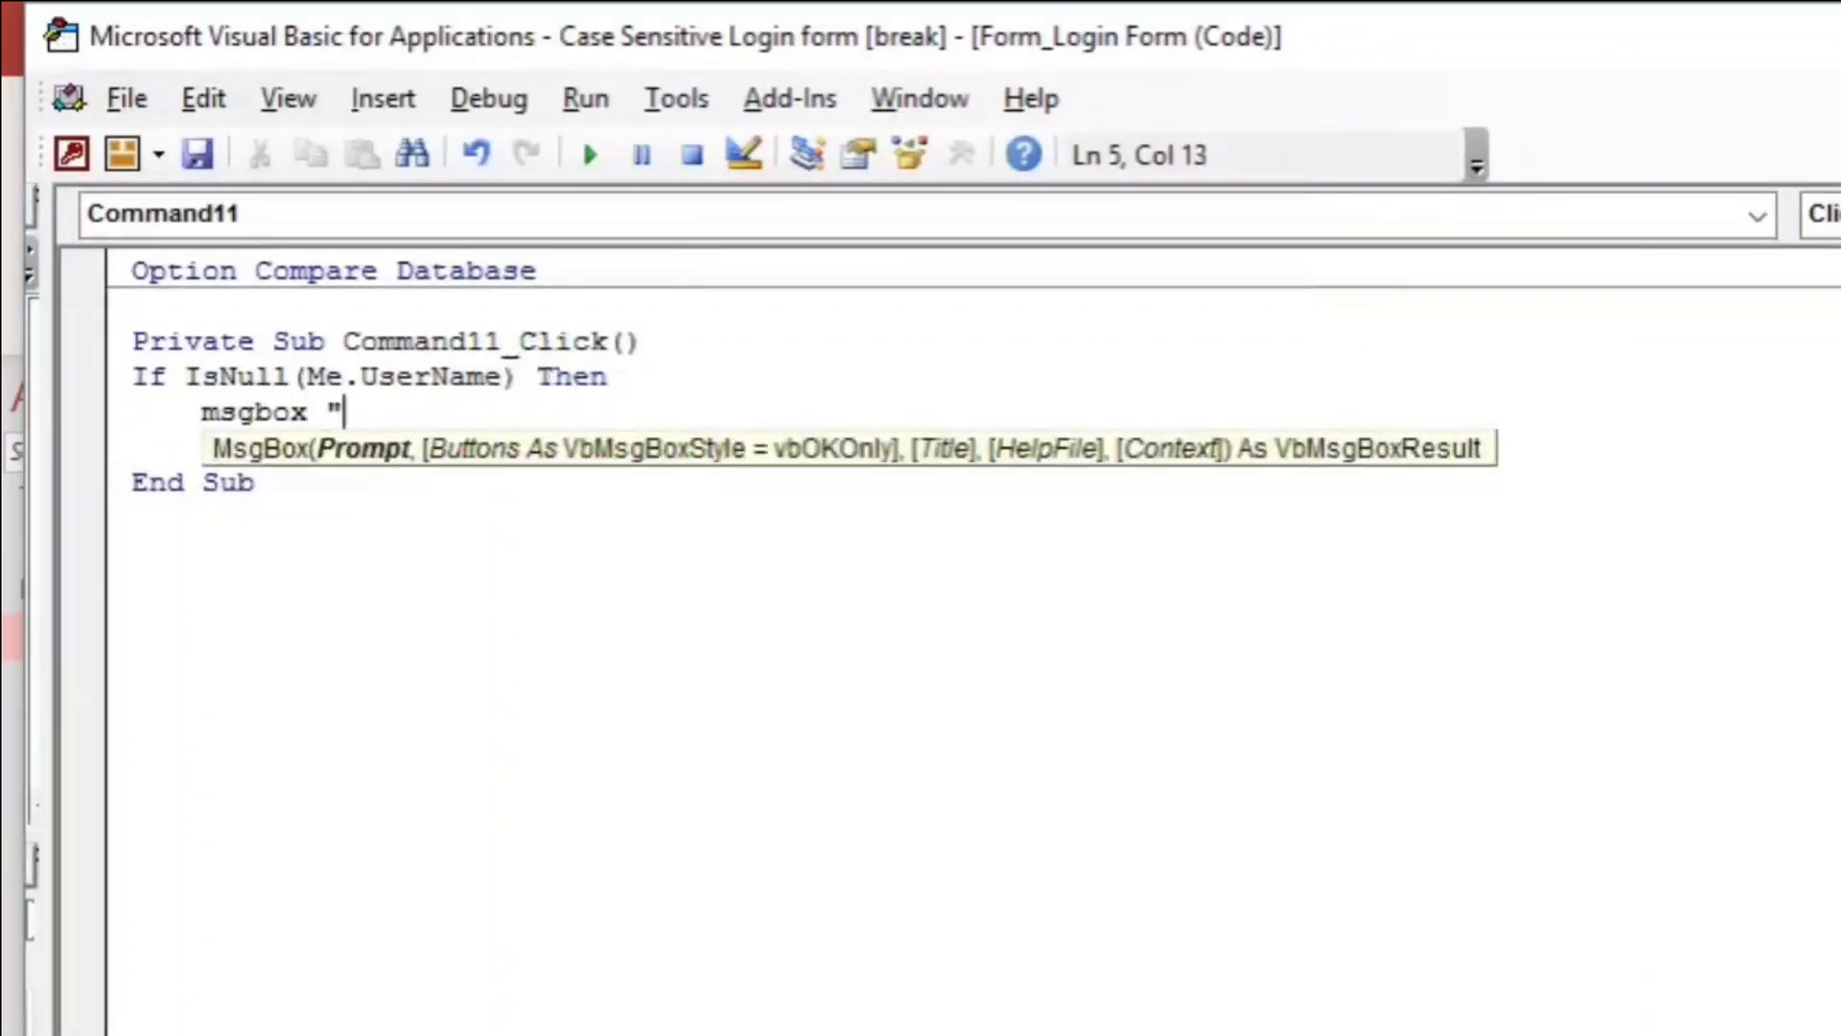
type("Please ")
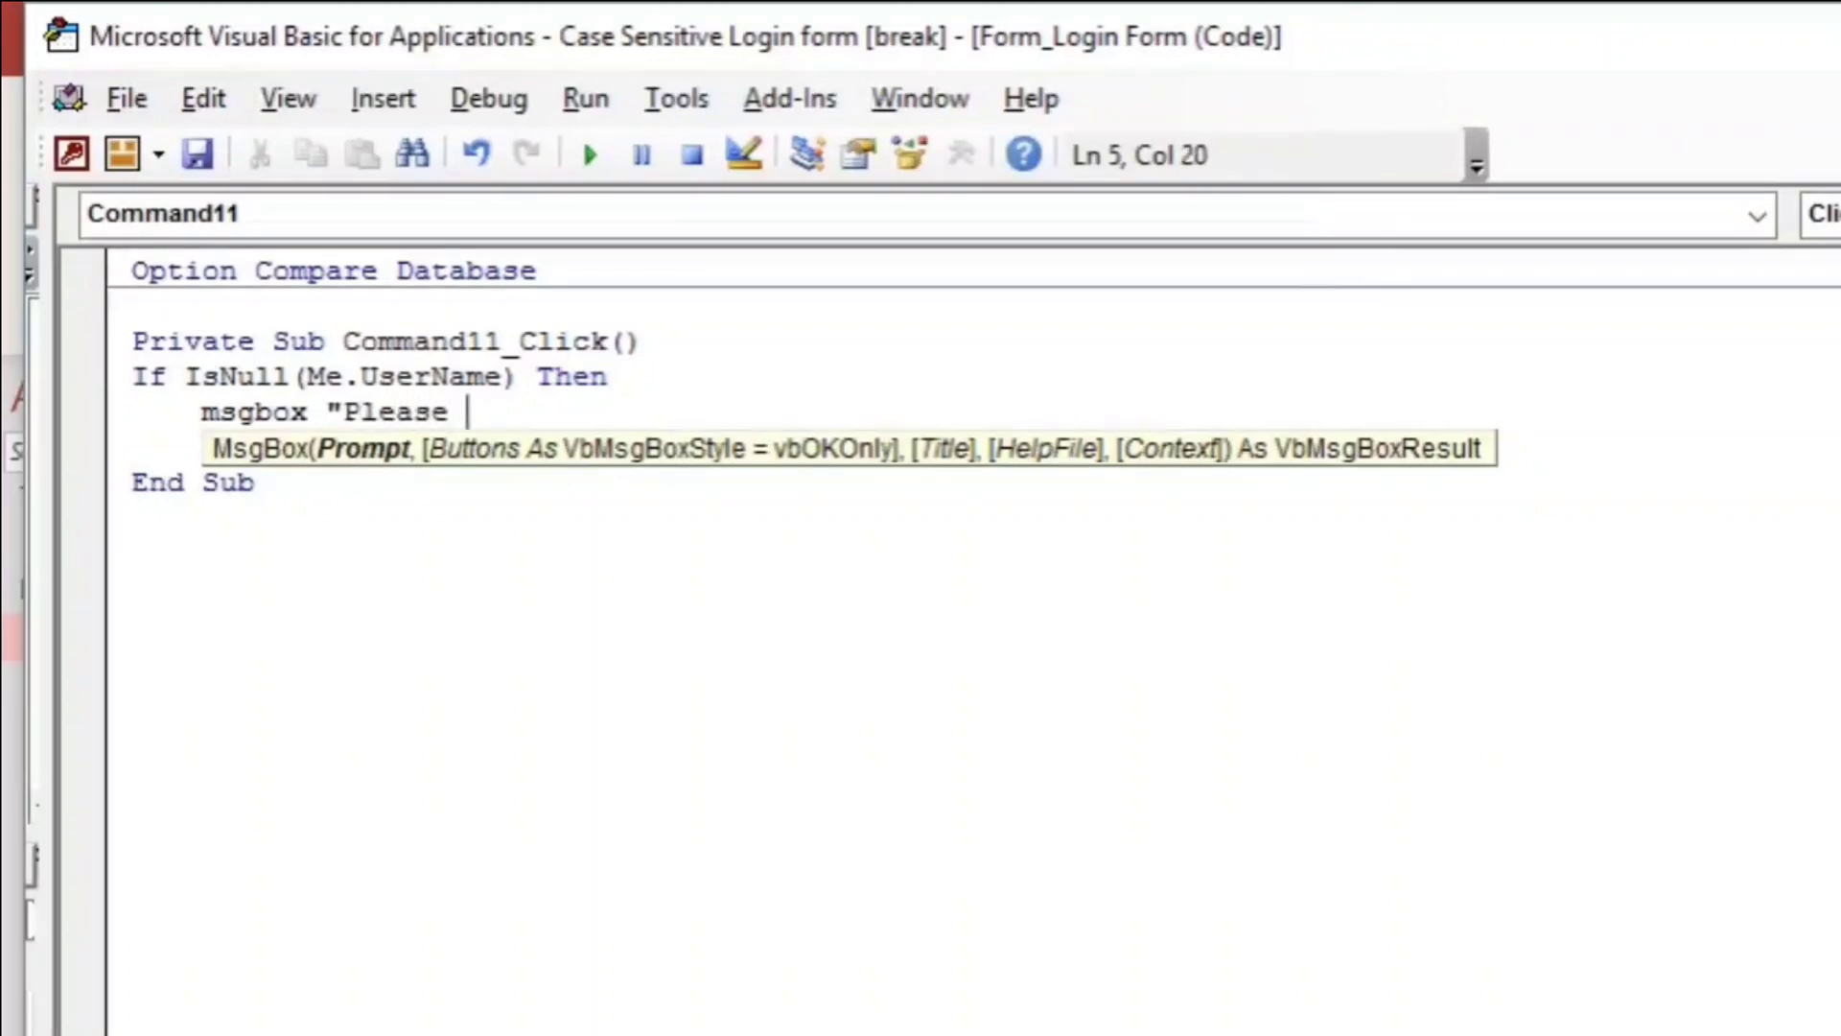
type("enter ")
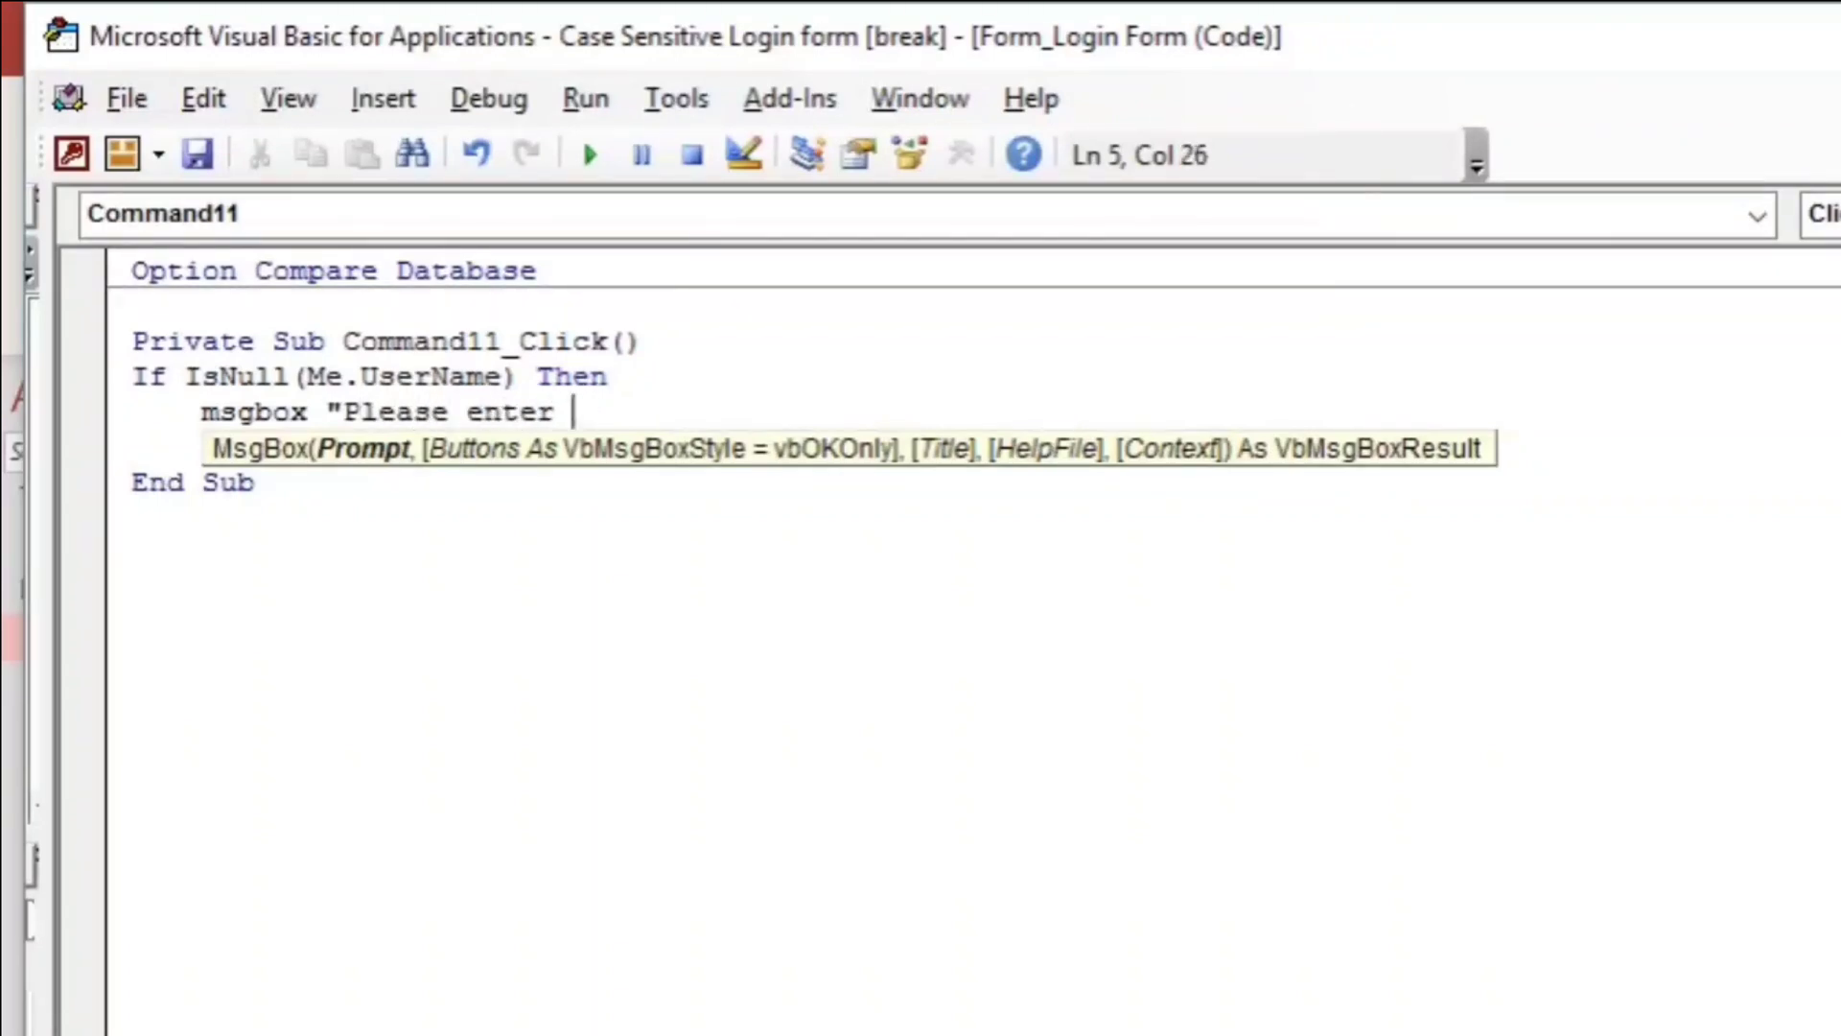
type("the correct username.\"")
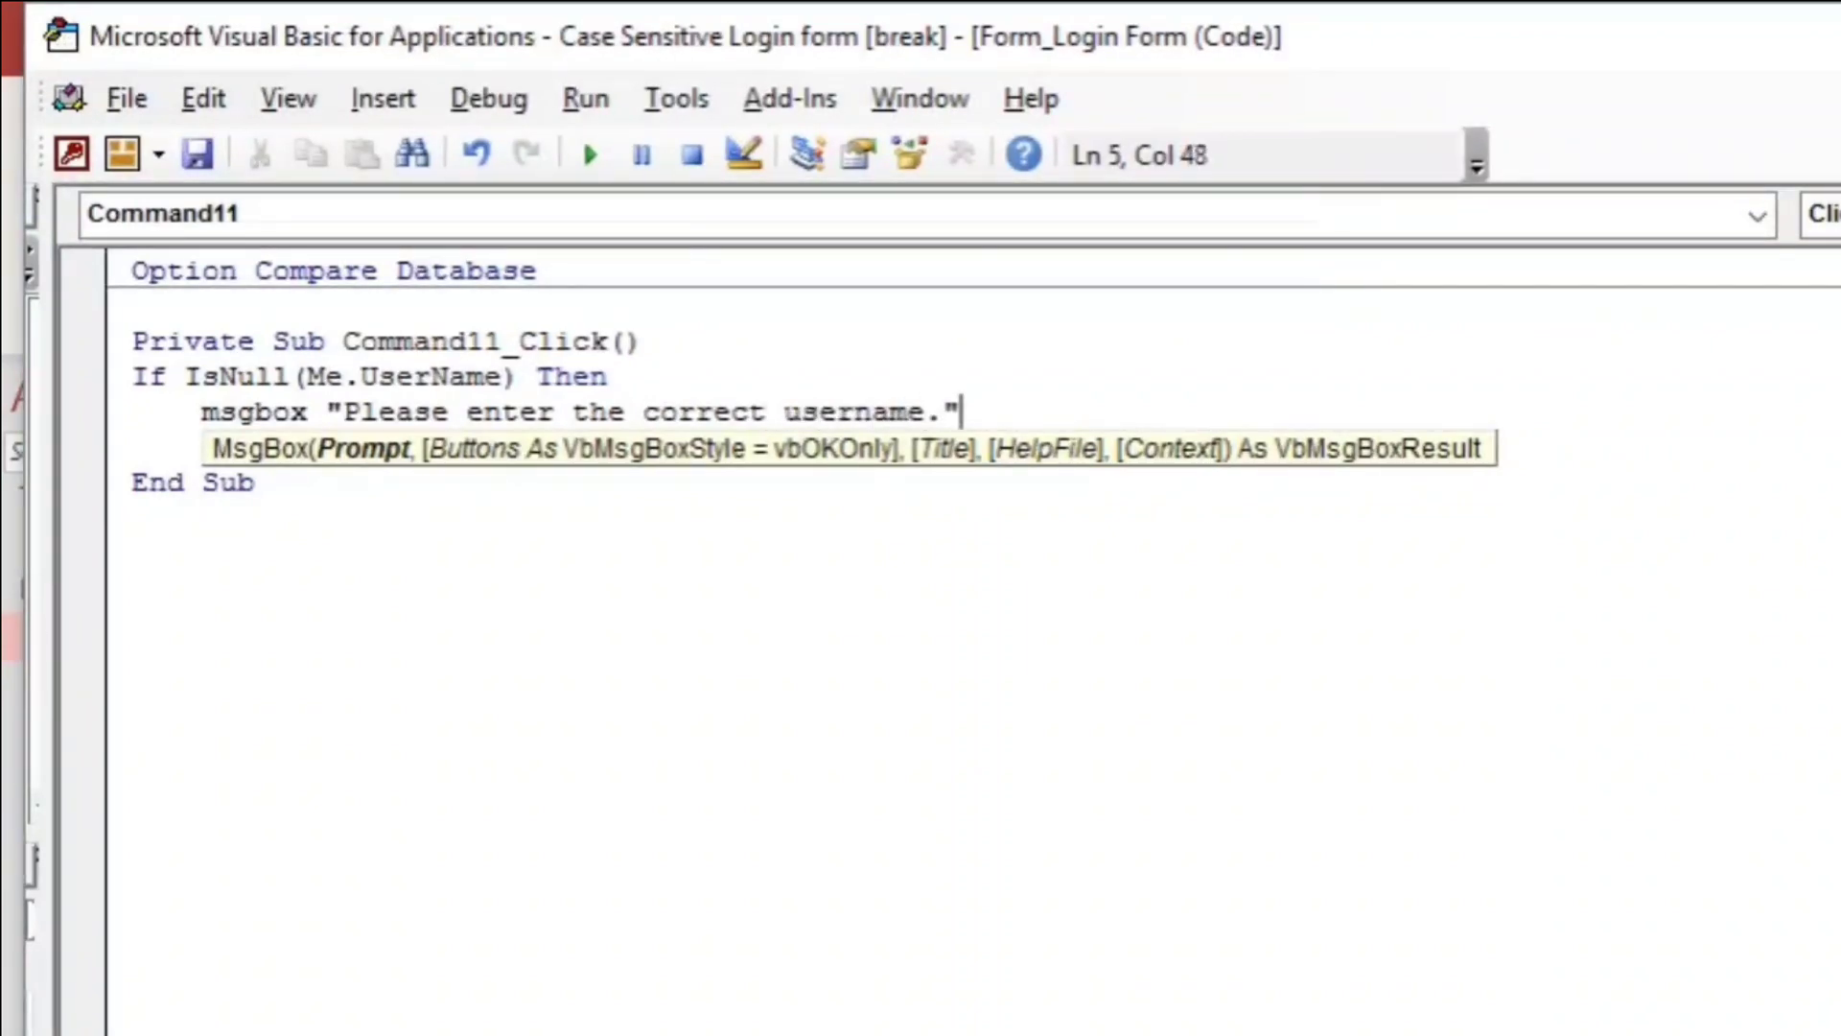
Add an ElseIf IsNull(Me.Password) Then line after the username message.
key("Return")
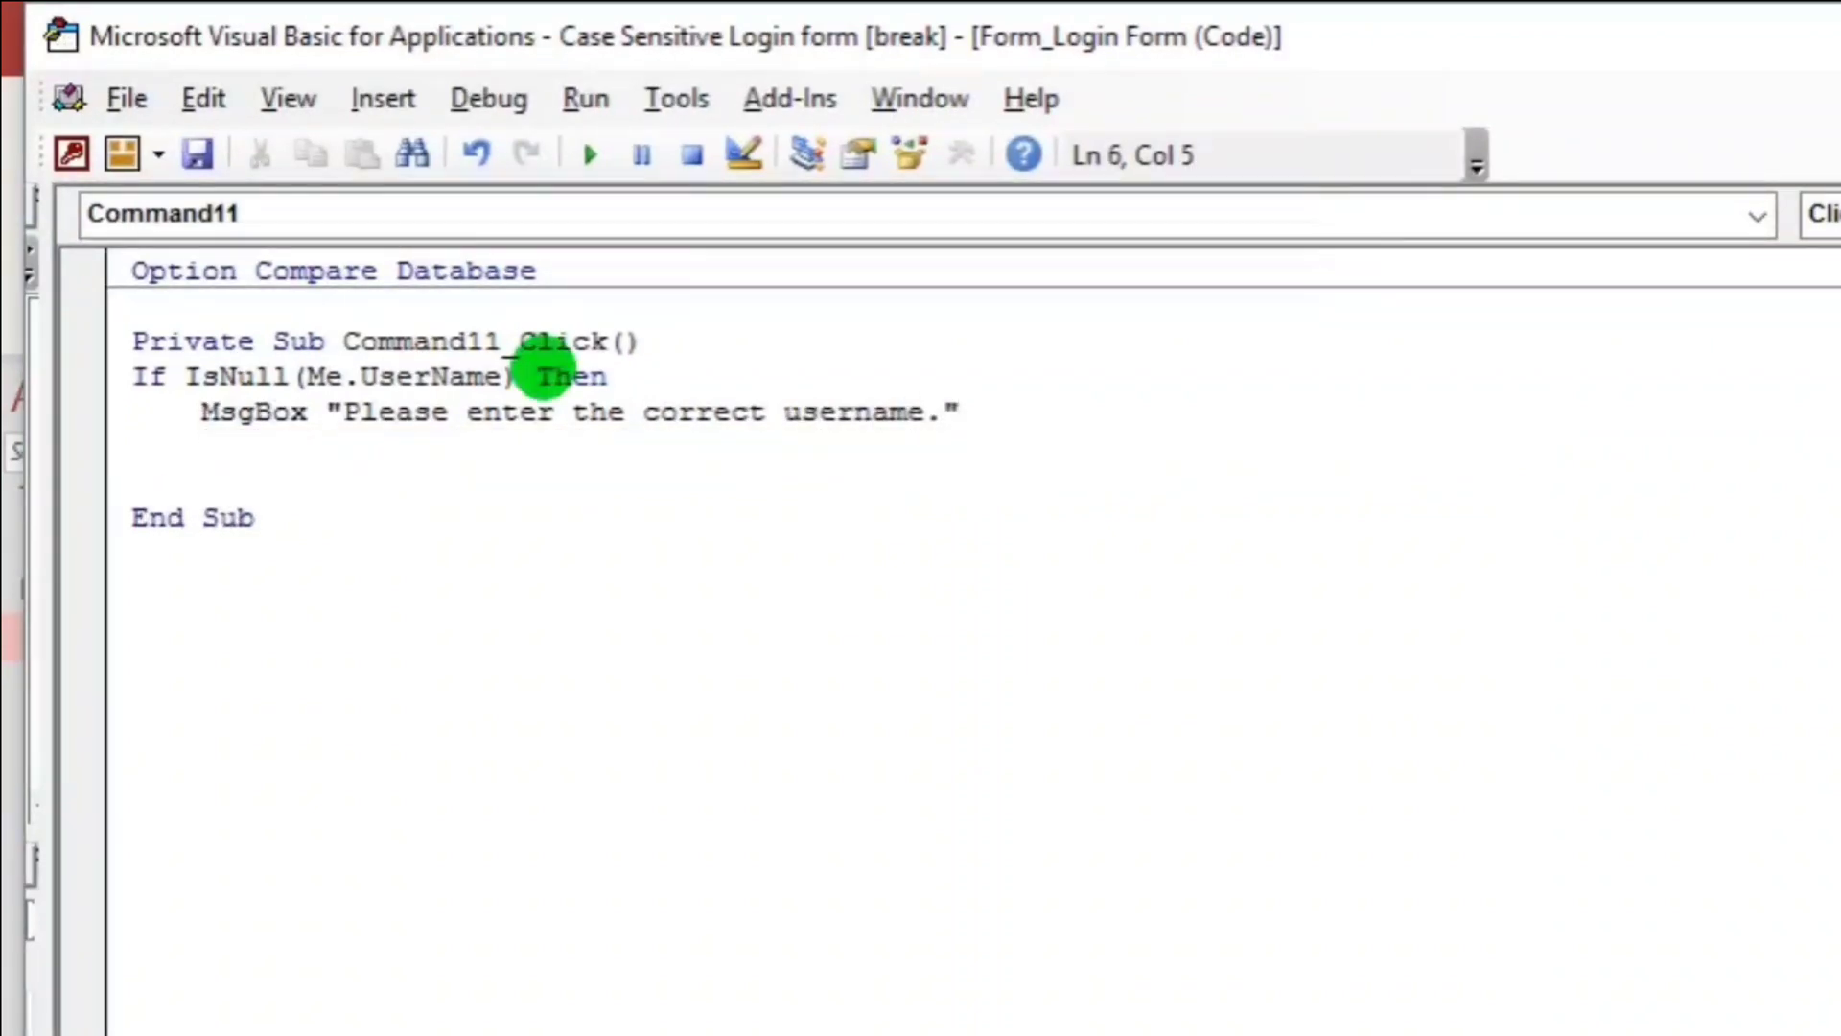
key("Return")
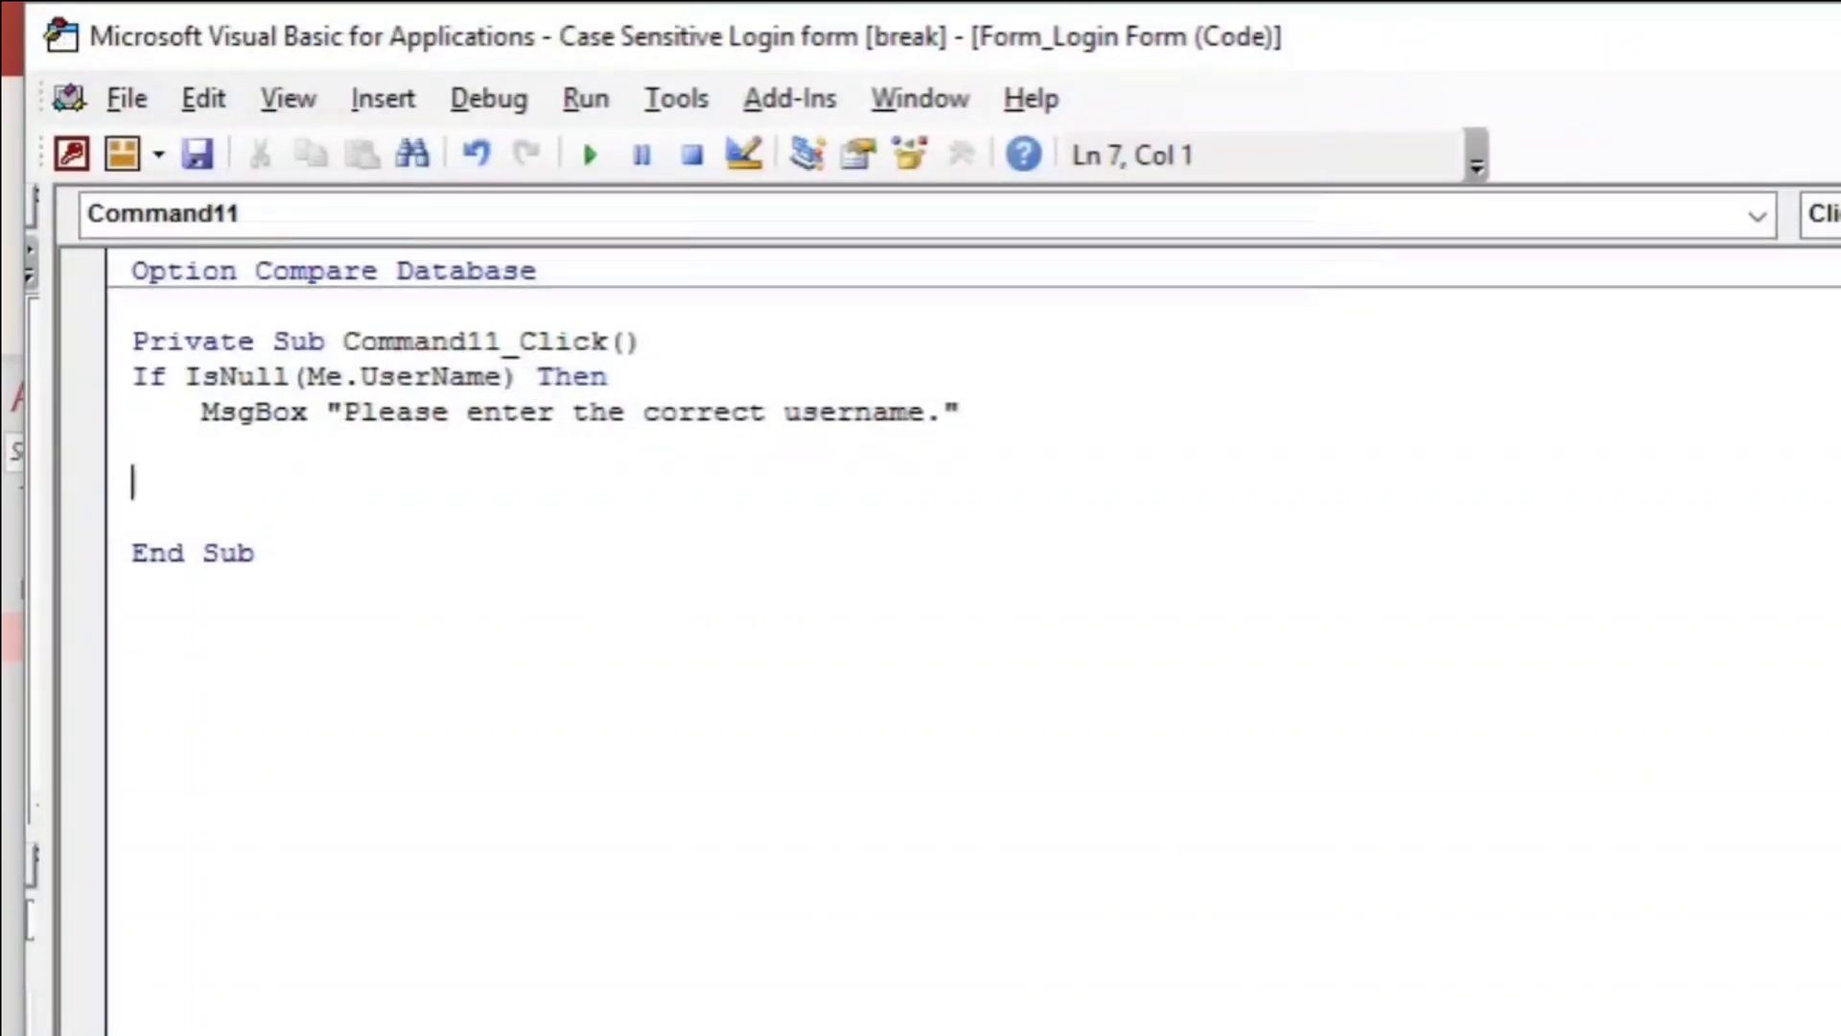
type("elseif isn")
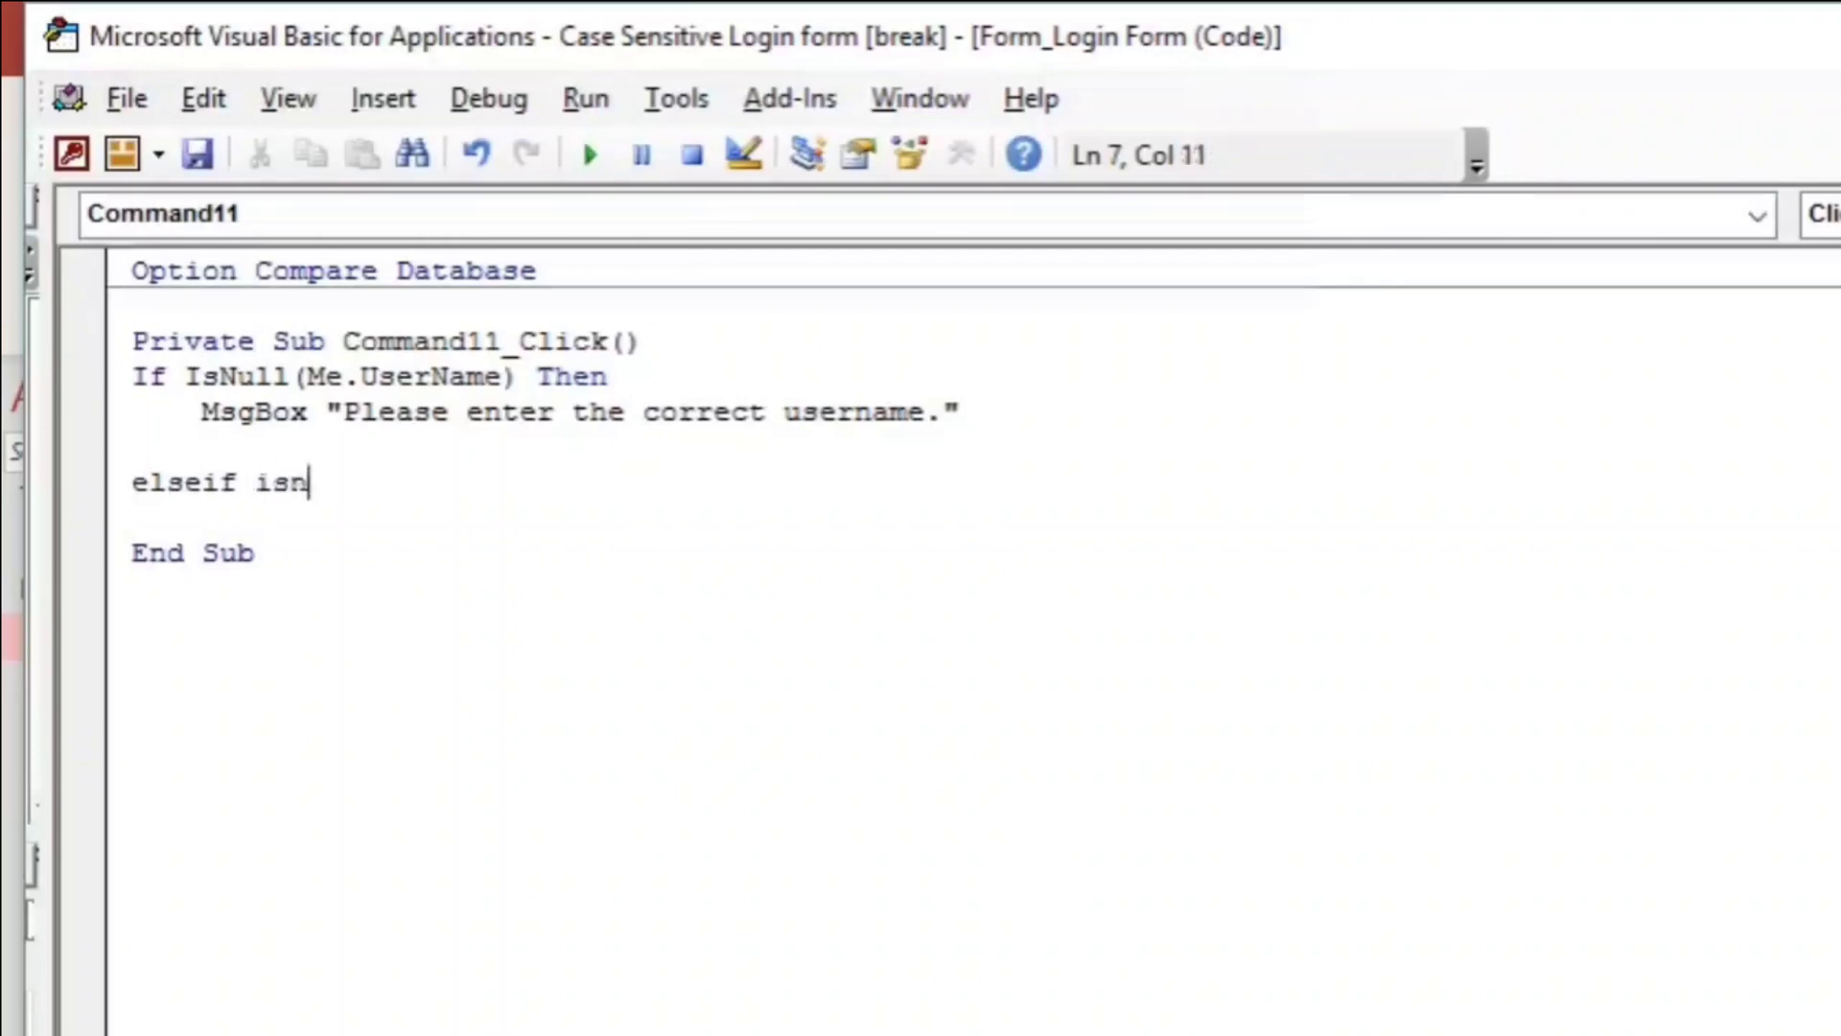
type("ull(")
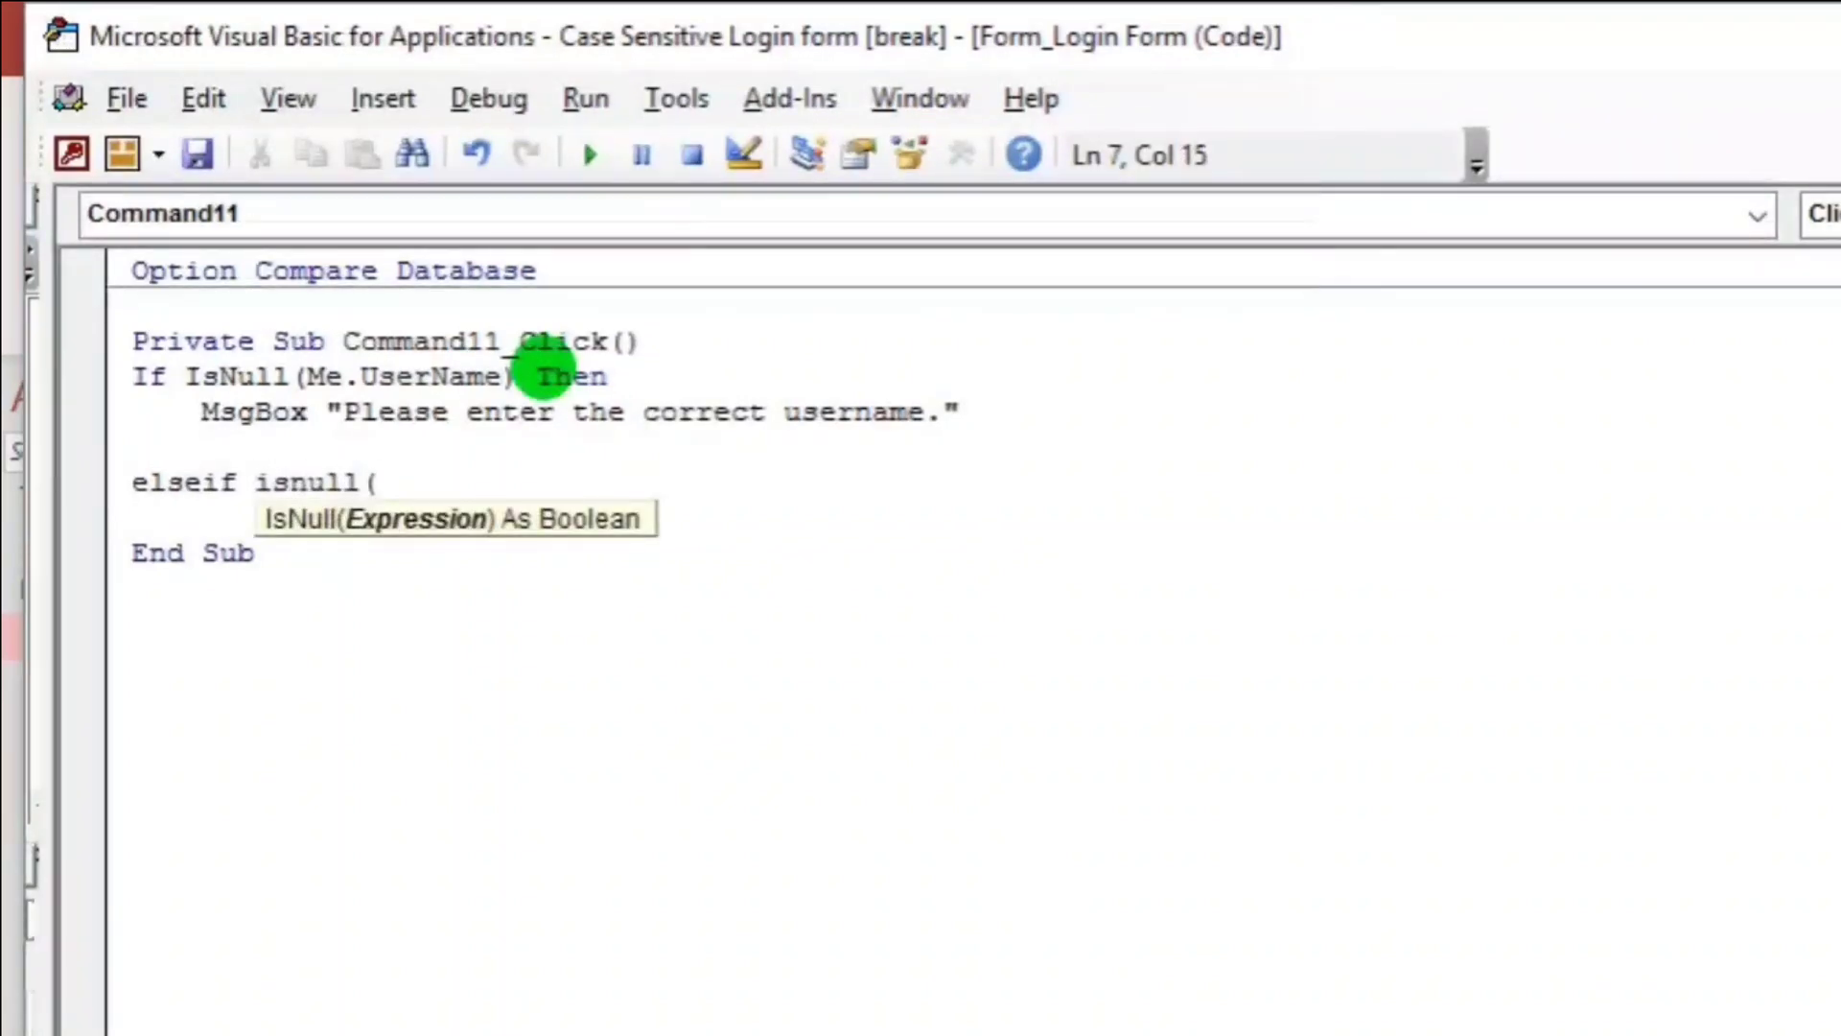
type("me.pas")
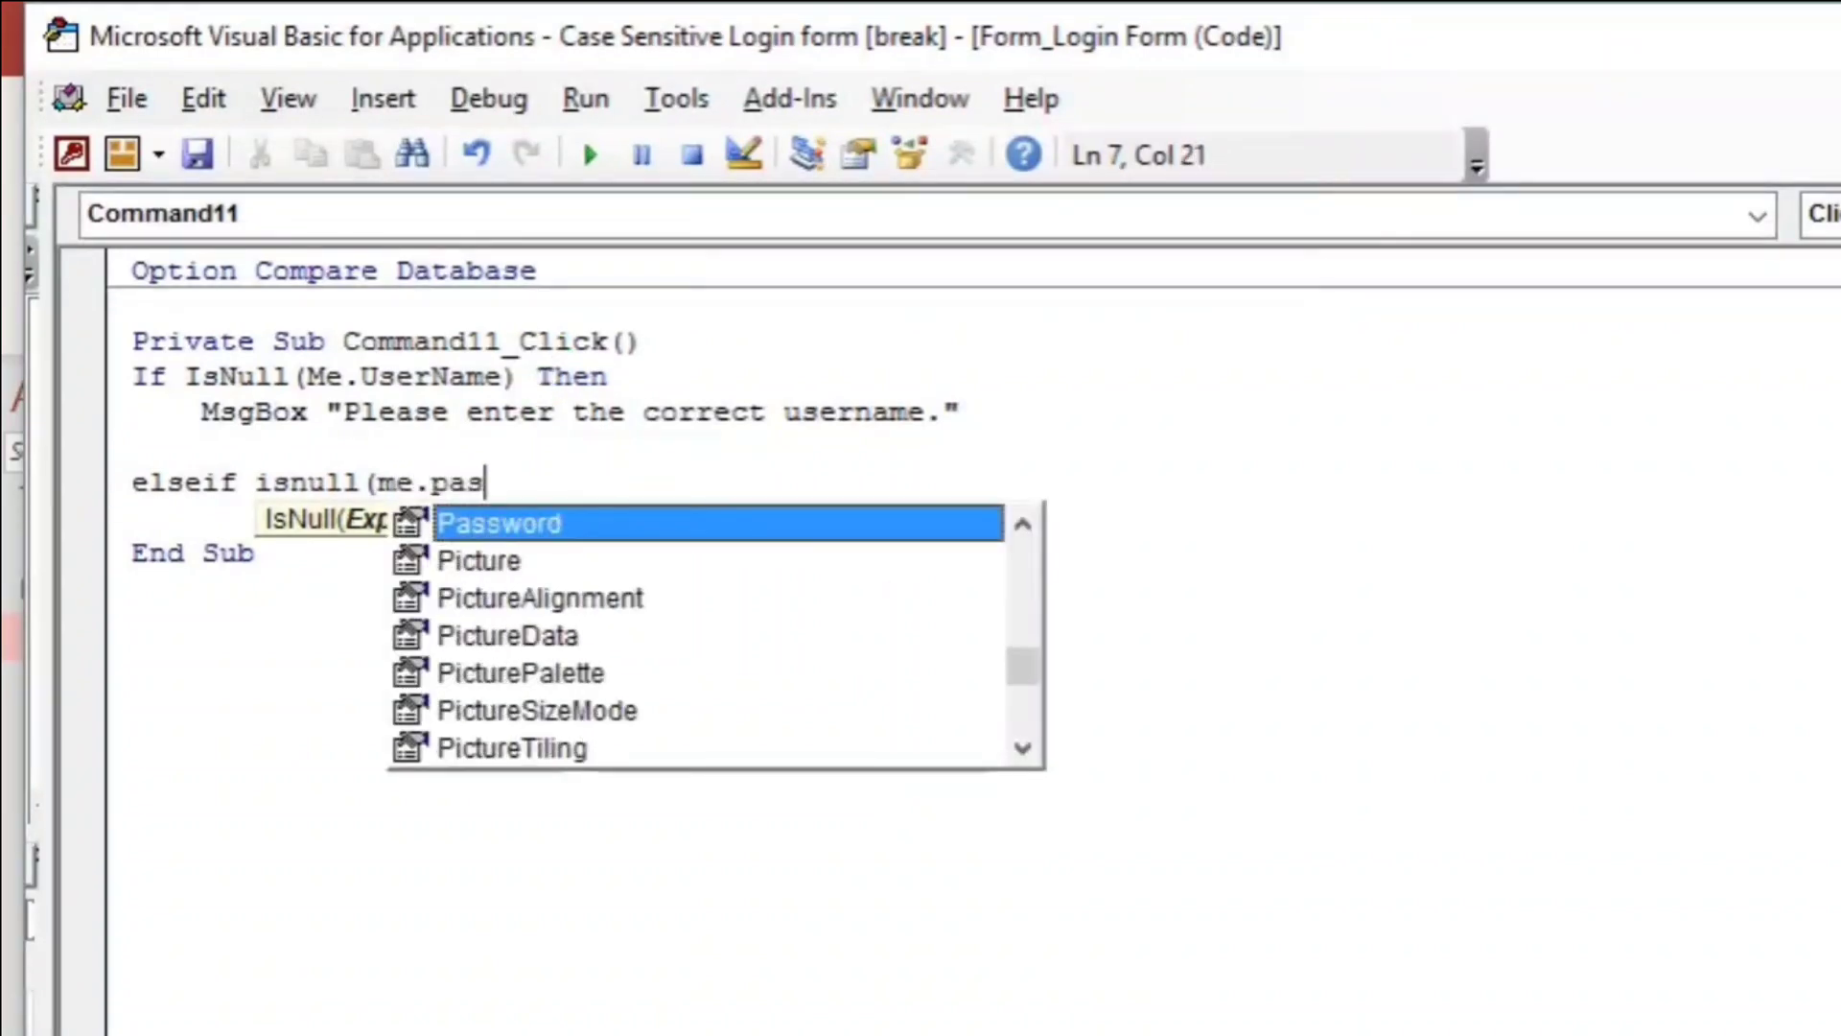
type("s")
key("Tab")
type(")")
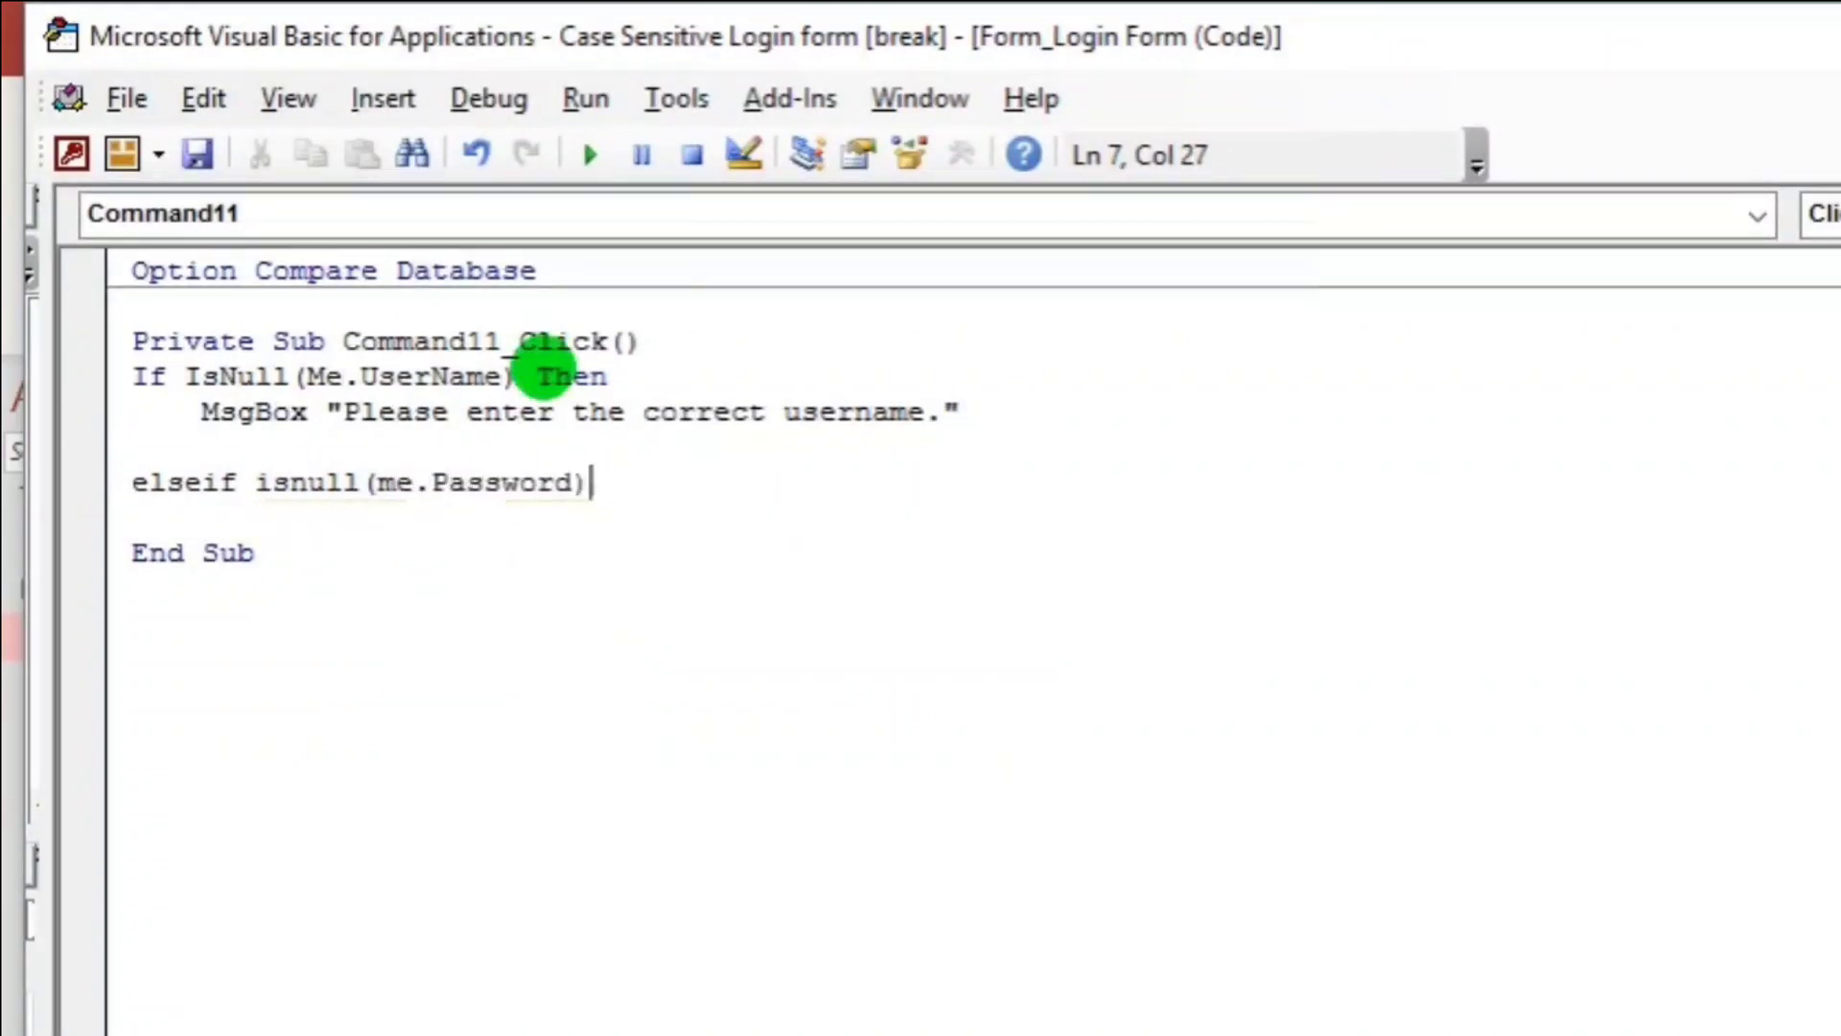
type(" then")
key("Return")
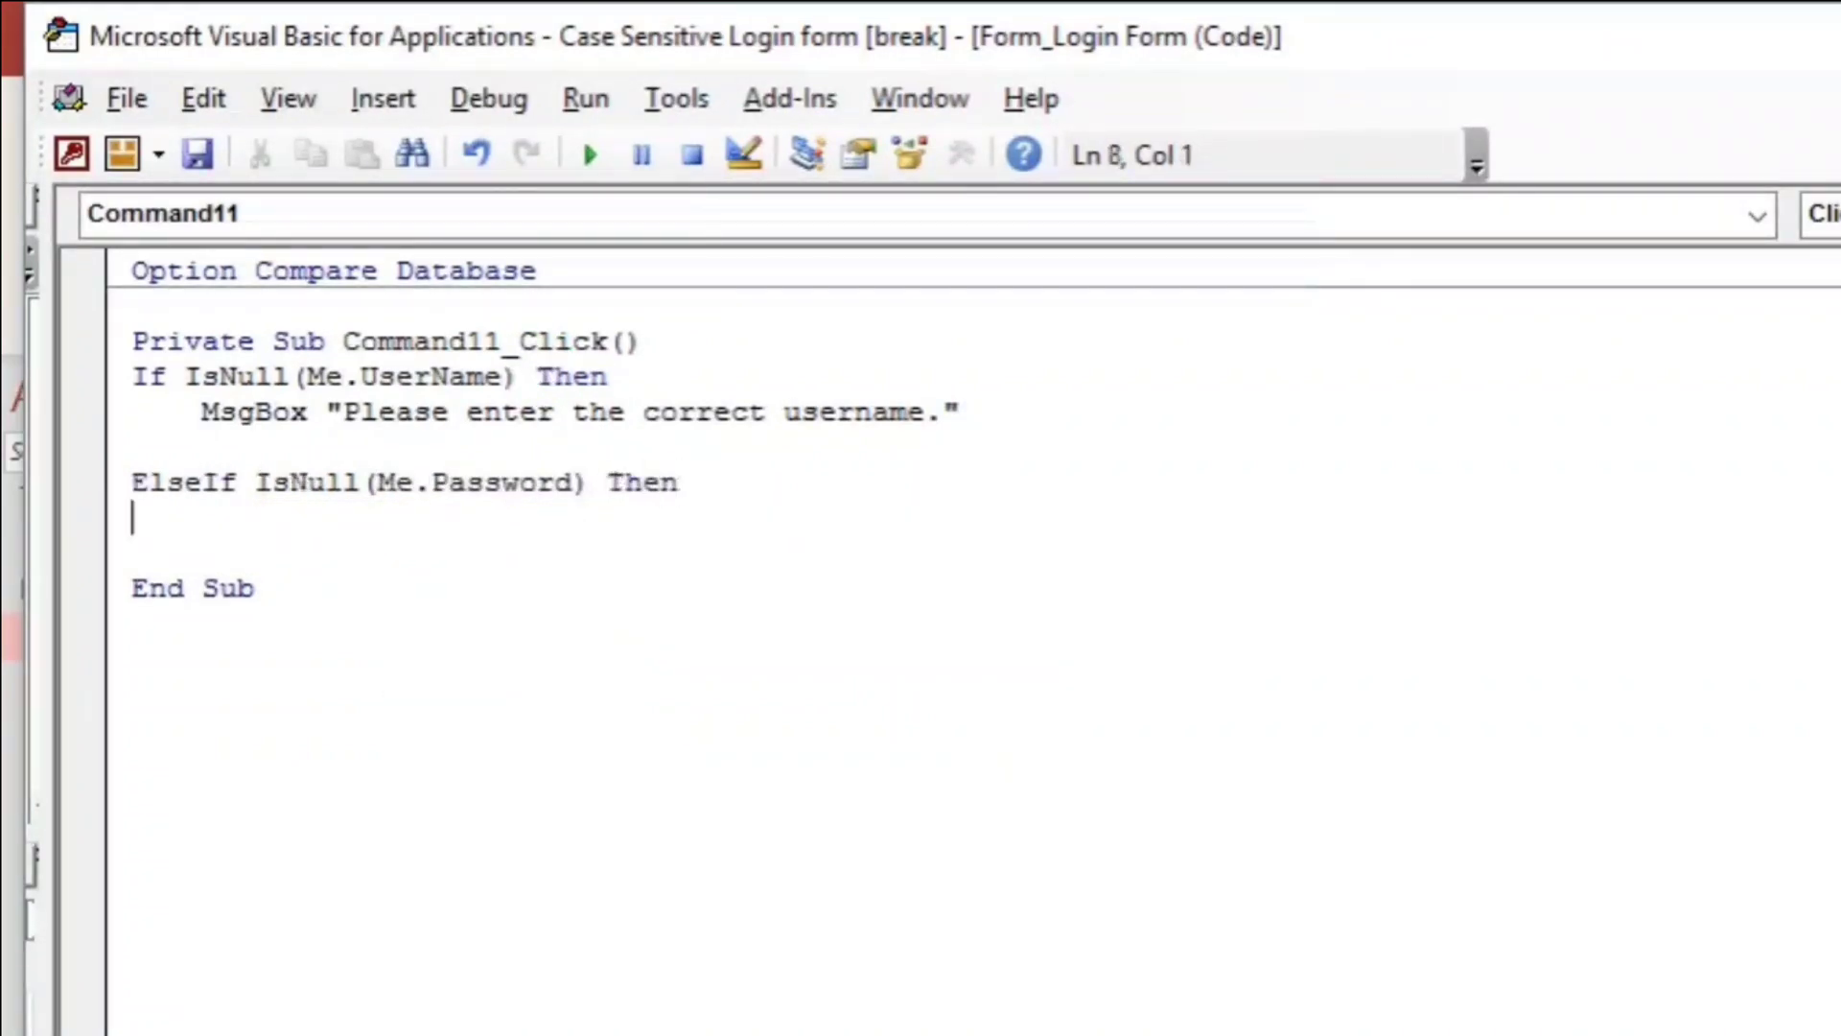
Copy the MsgBox line under it, changing the text to "Please enter the correct Password.".
left_click_drag(218, 413, 1020, 411)
key("ctrl+c")
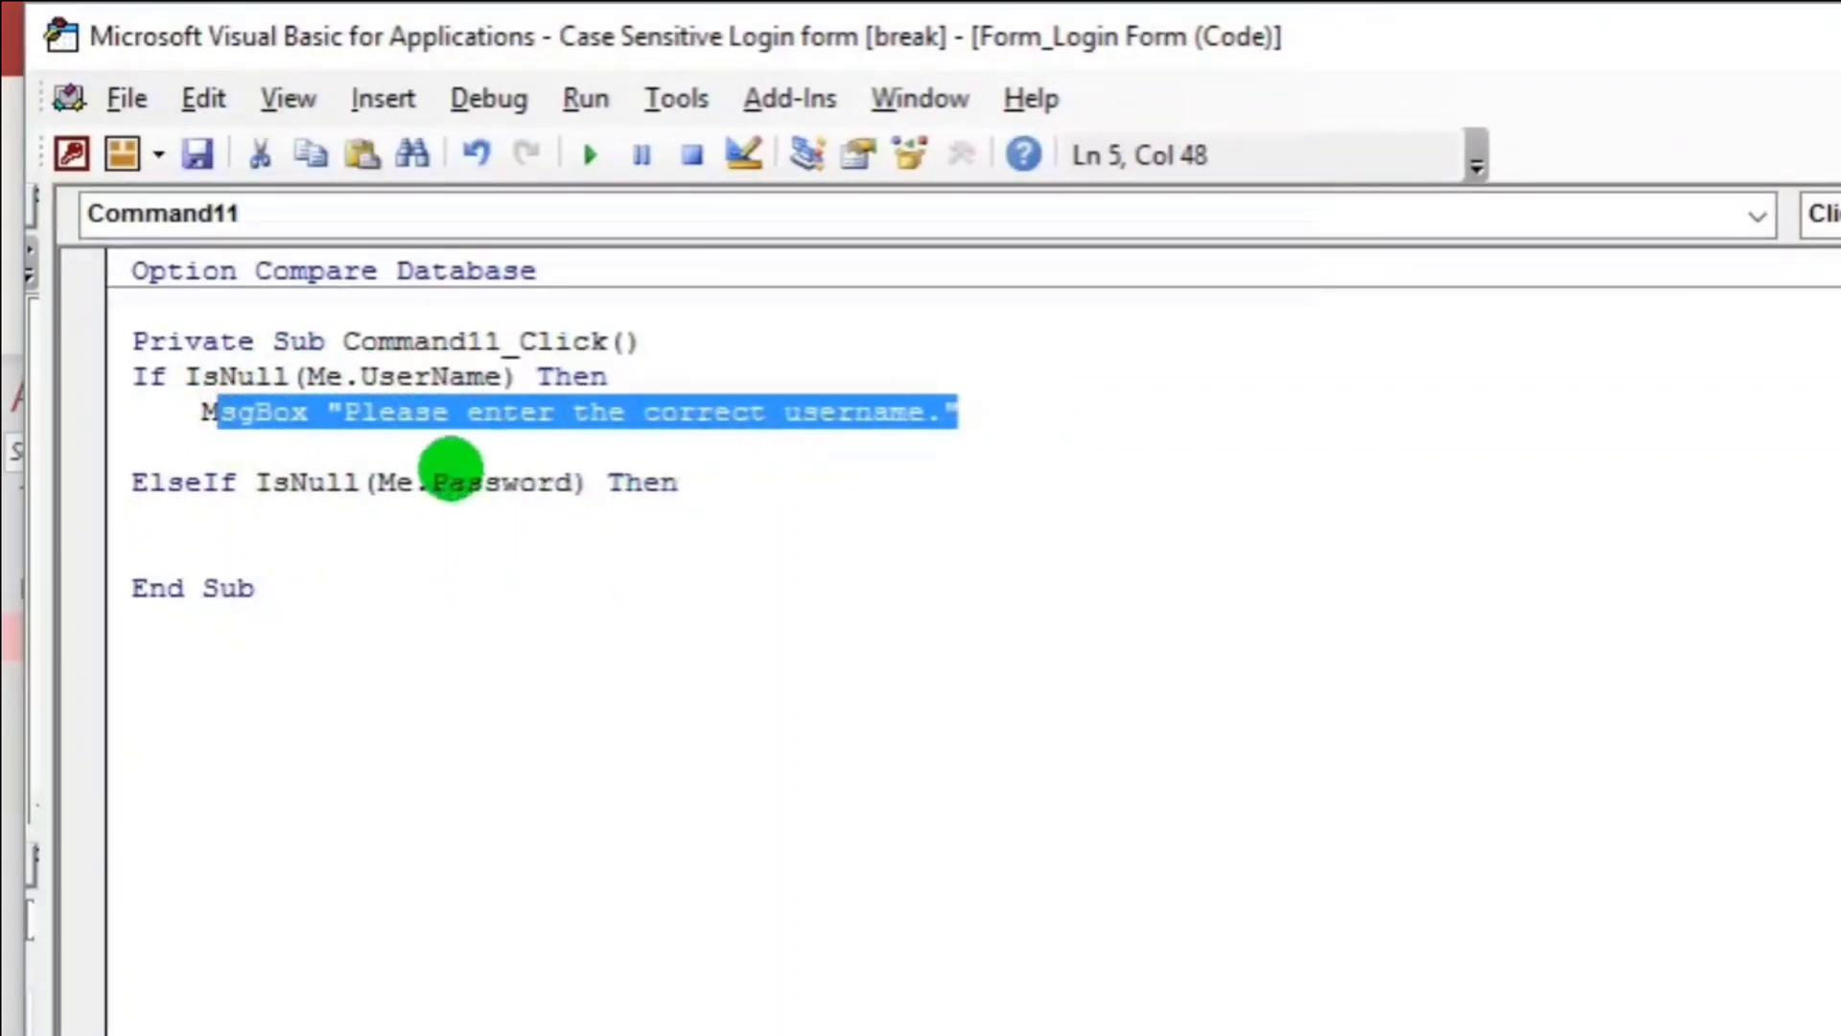
left_click(298, 513)
key("Tab")
type("m")
key("ctrl+v")
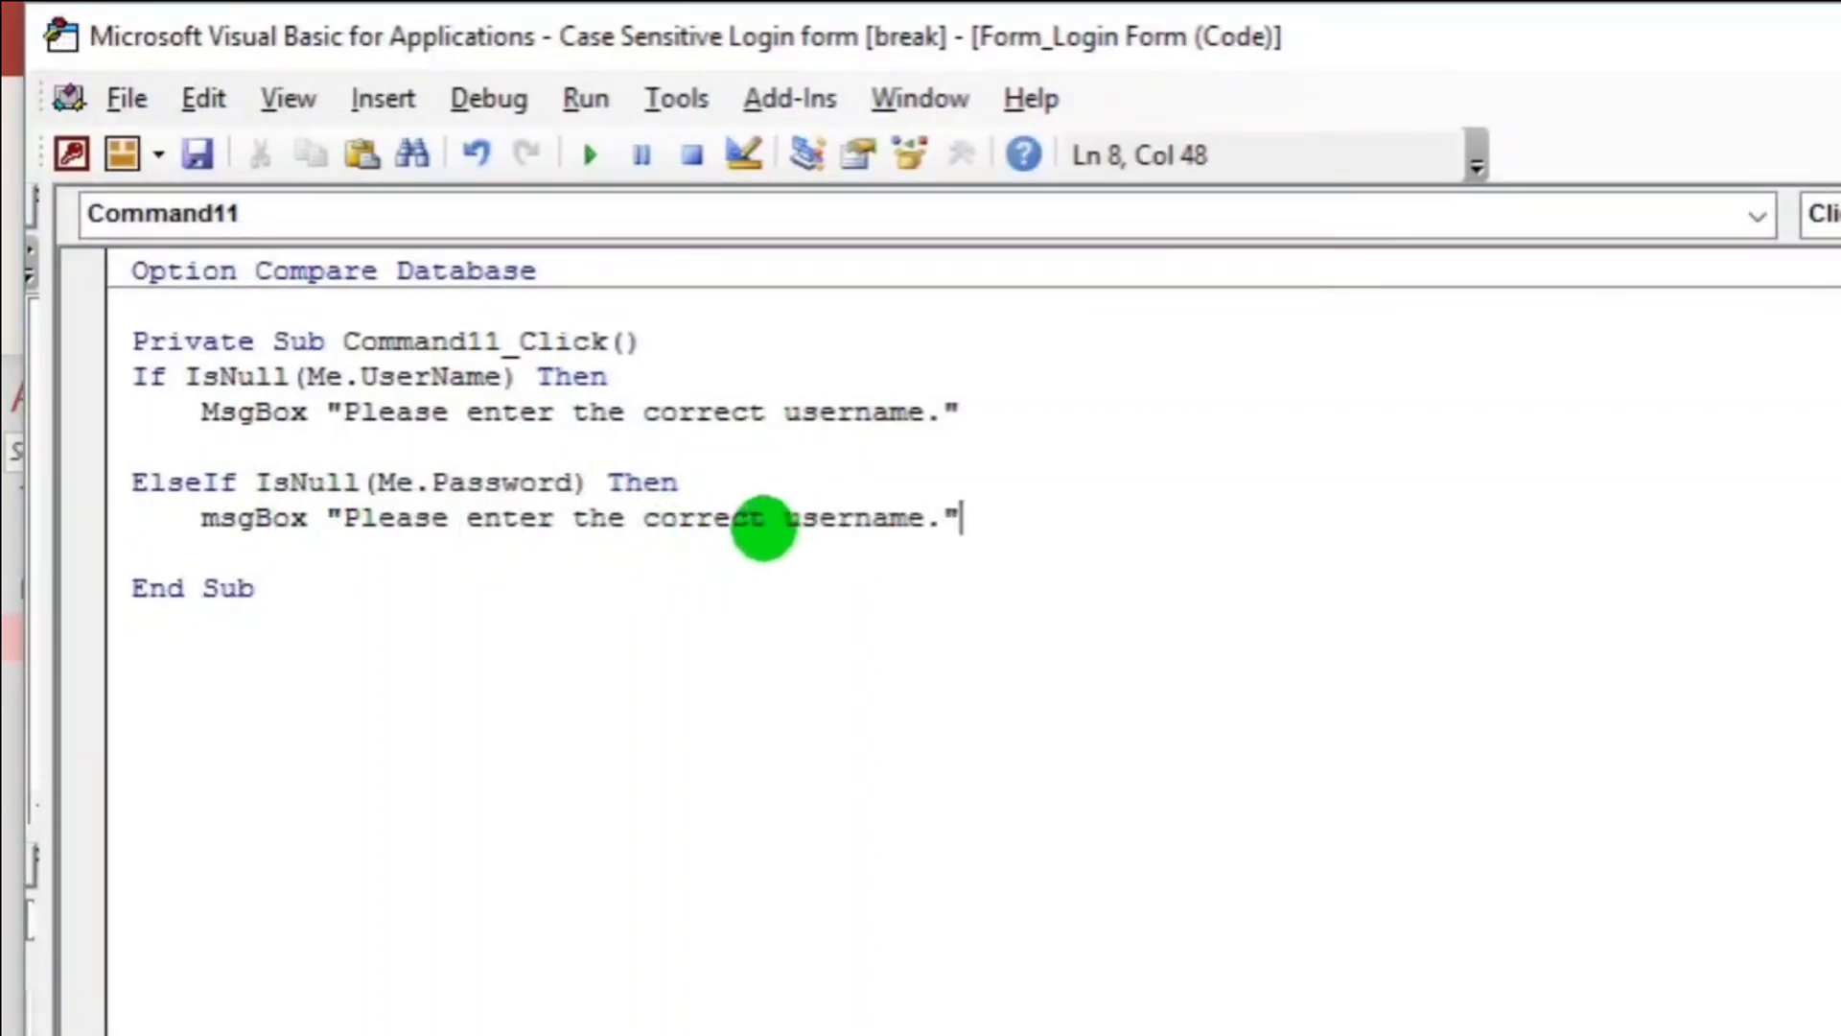
left_click_drag(784, 522, 921, 518)
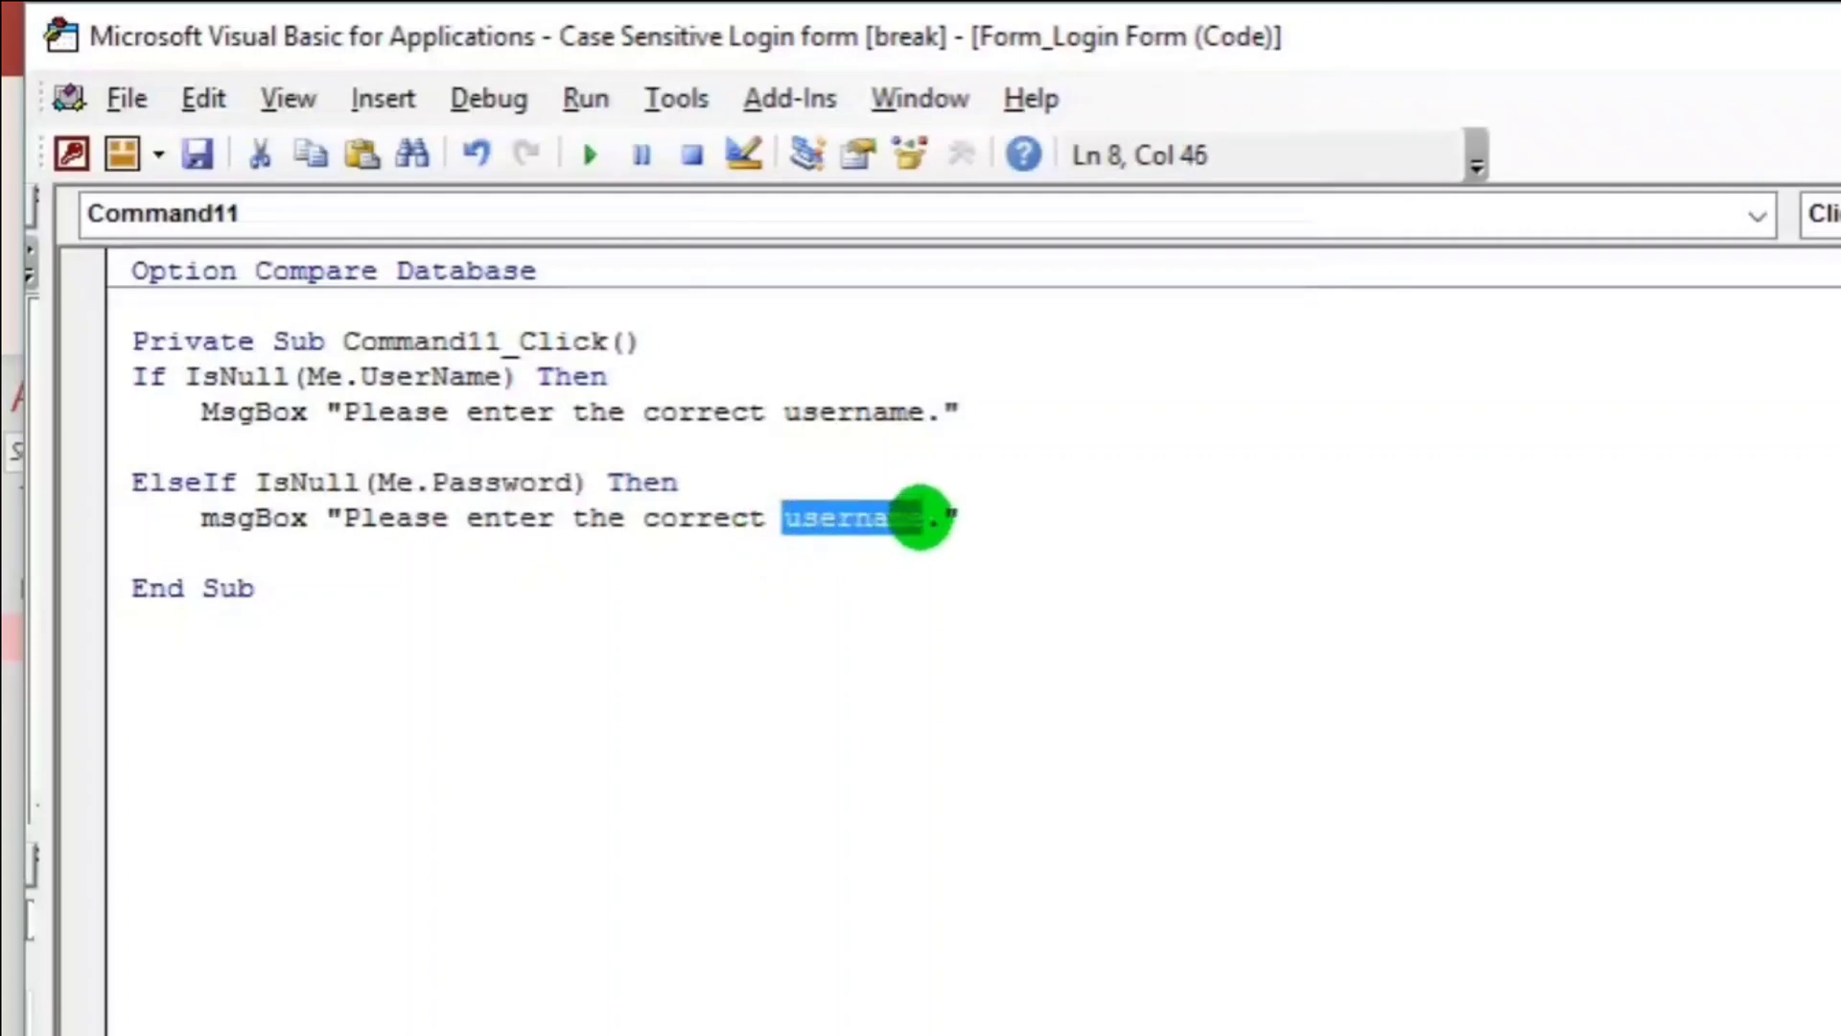
type("Password")
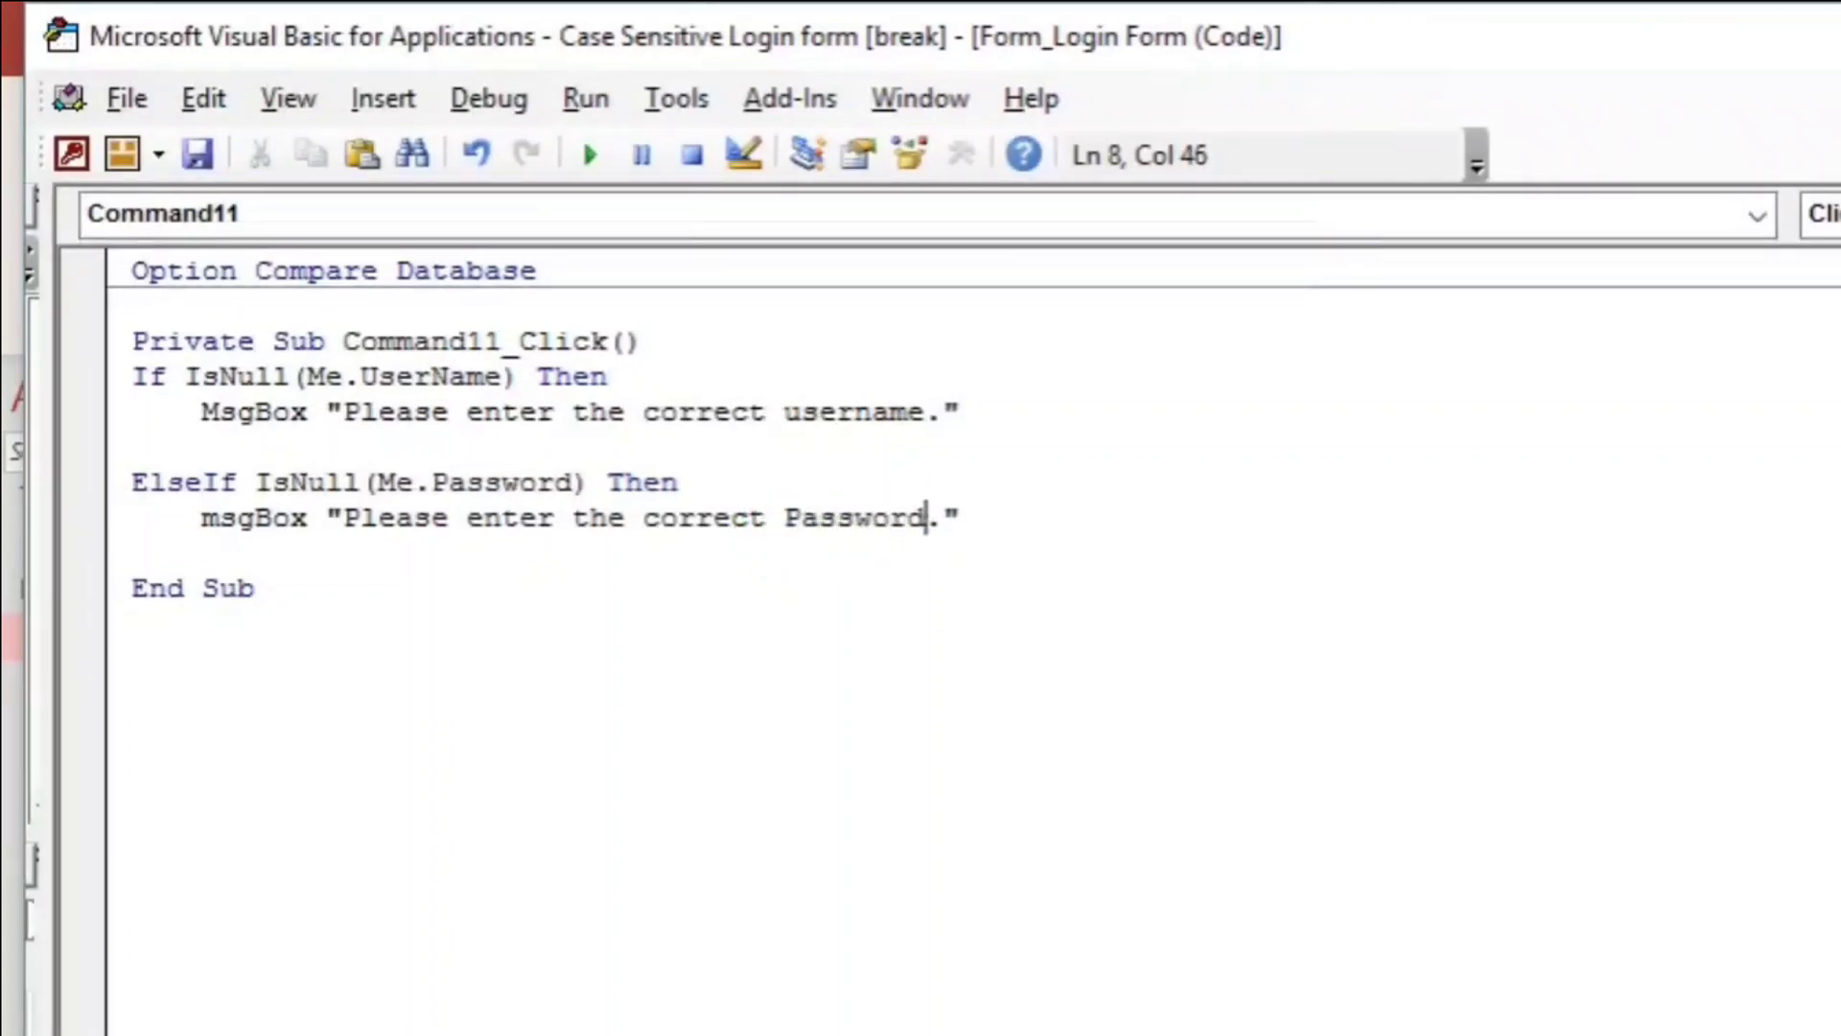
left_click(974, 517)
Add an ElseIf IsNull(Me.UserName) And IsNull(Me.Password) Then branch.
key("Return")
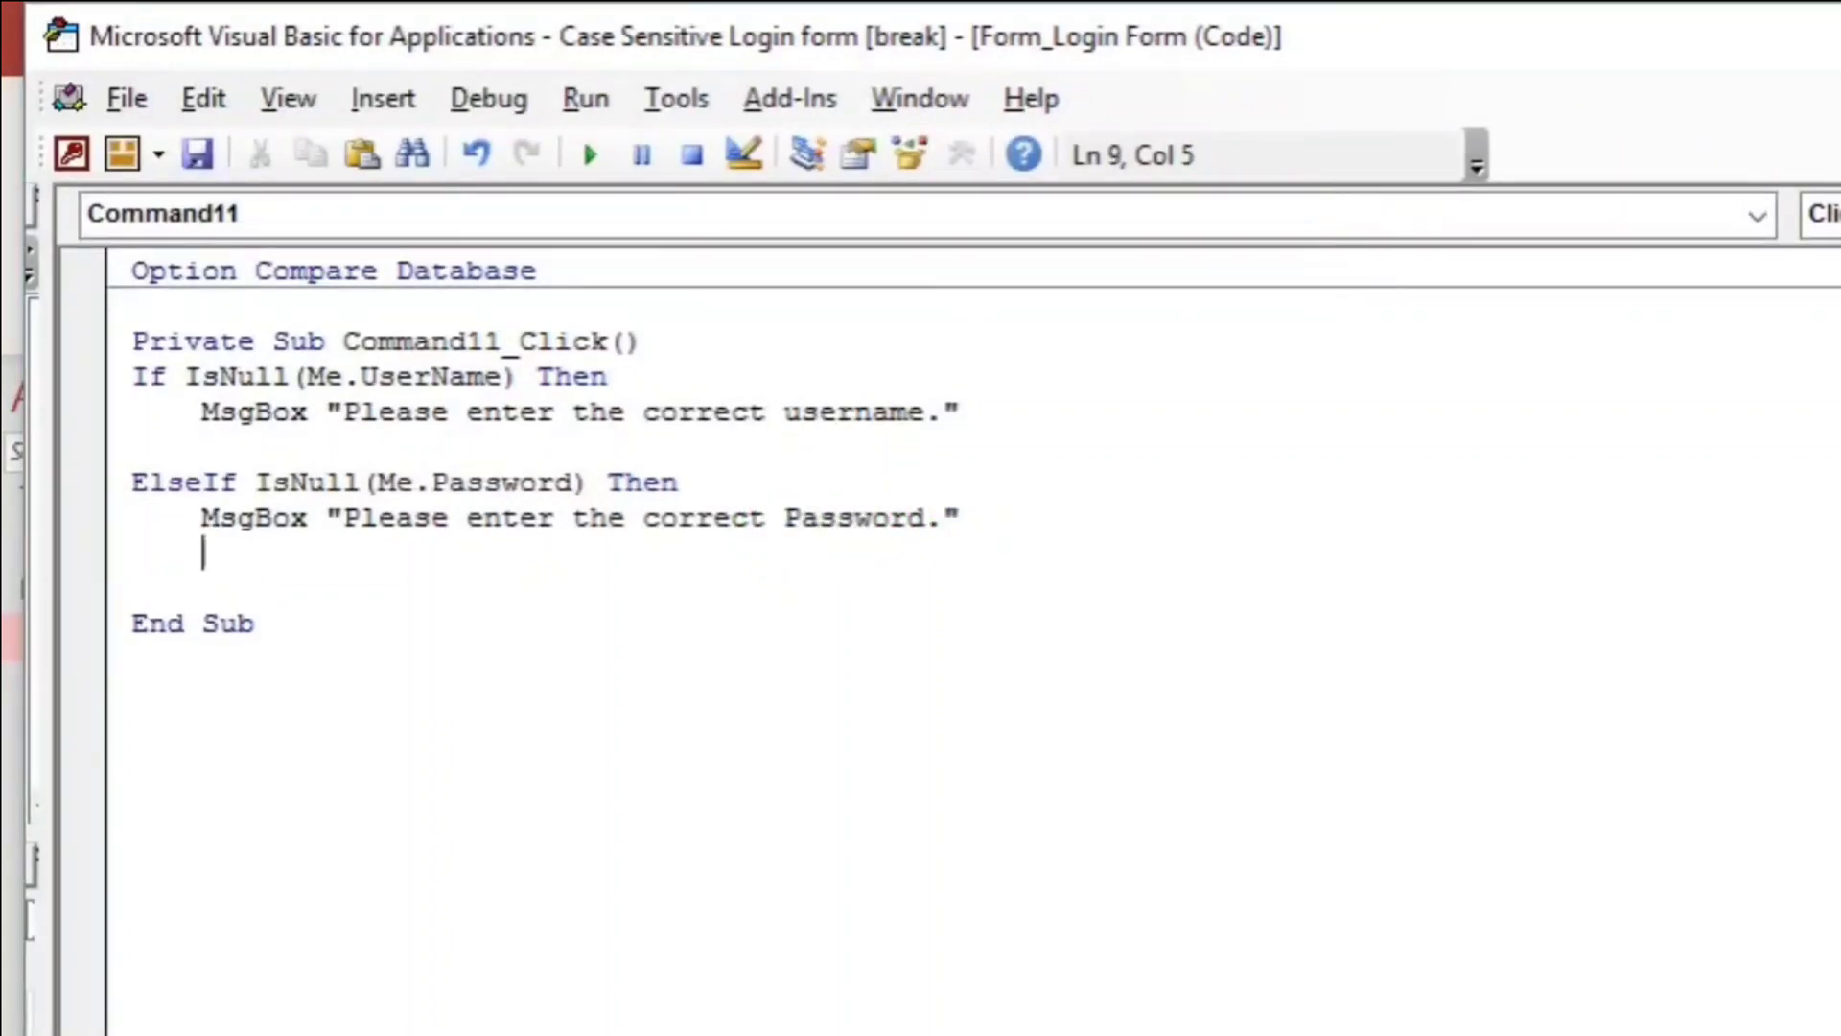
key("Return")
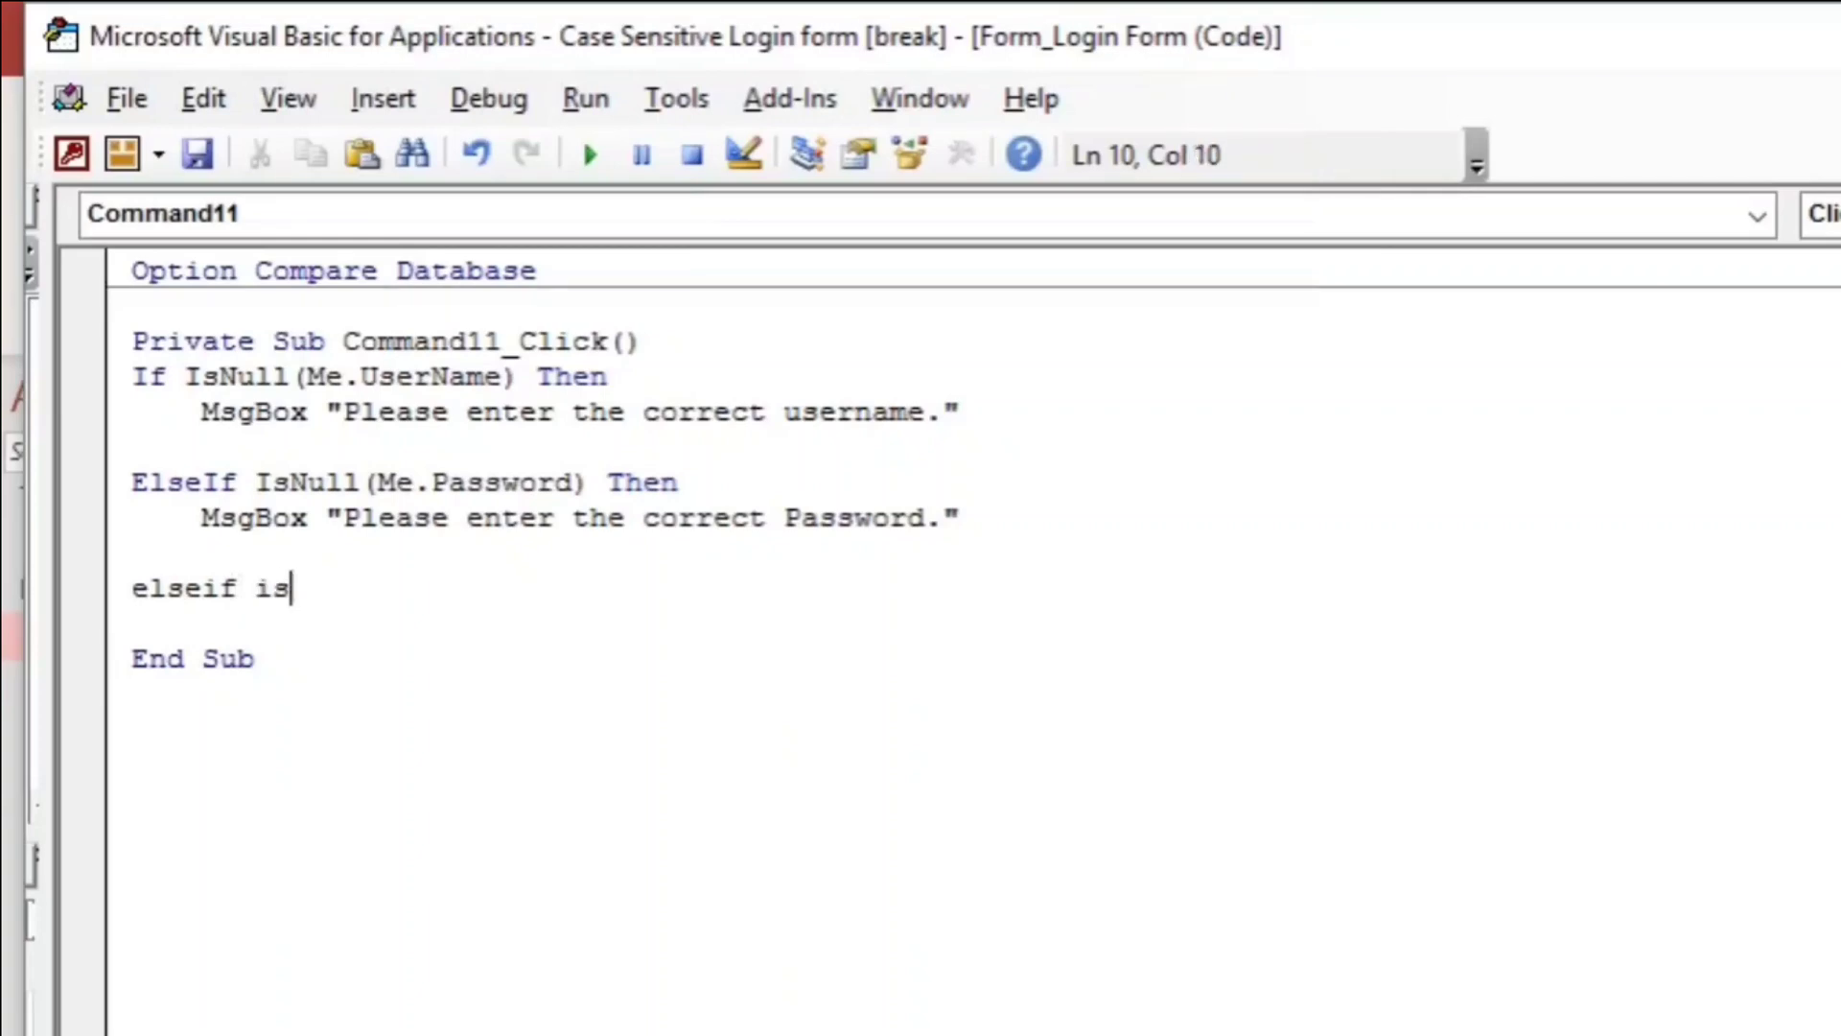
type("elseif isnull(me.user")
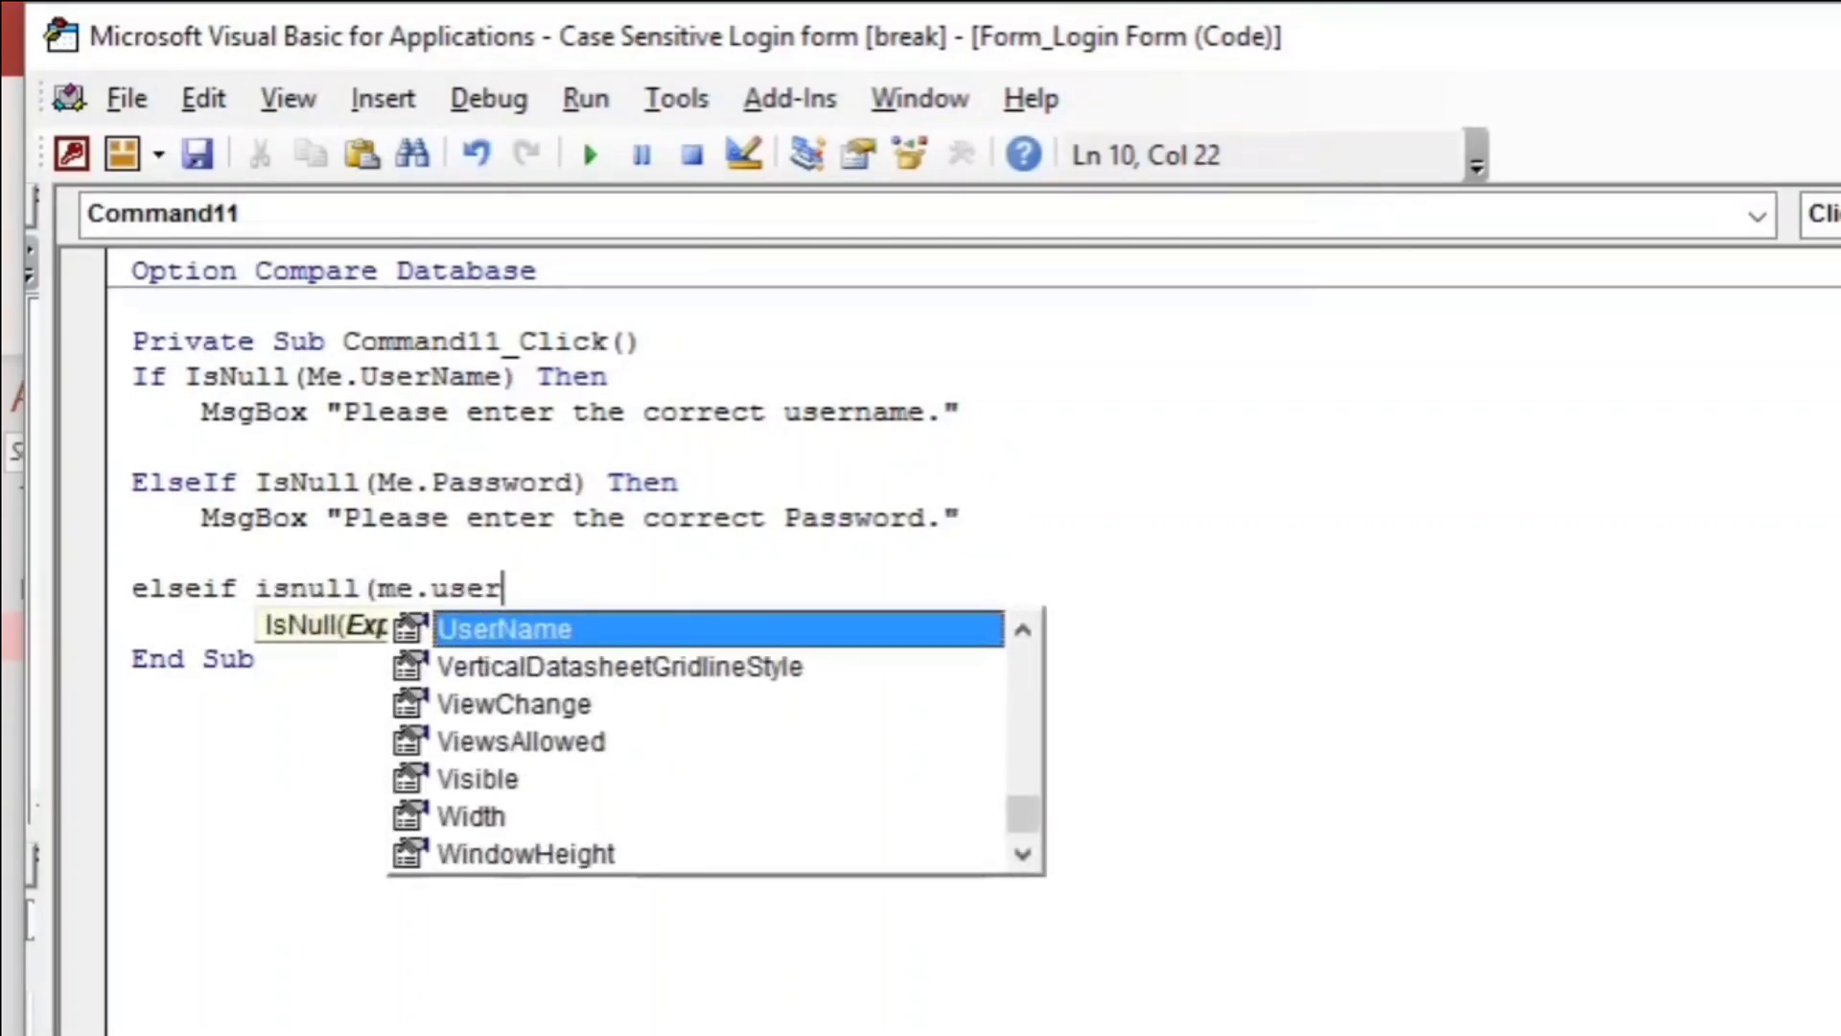
key("Tab")
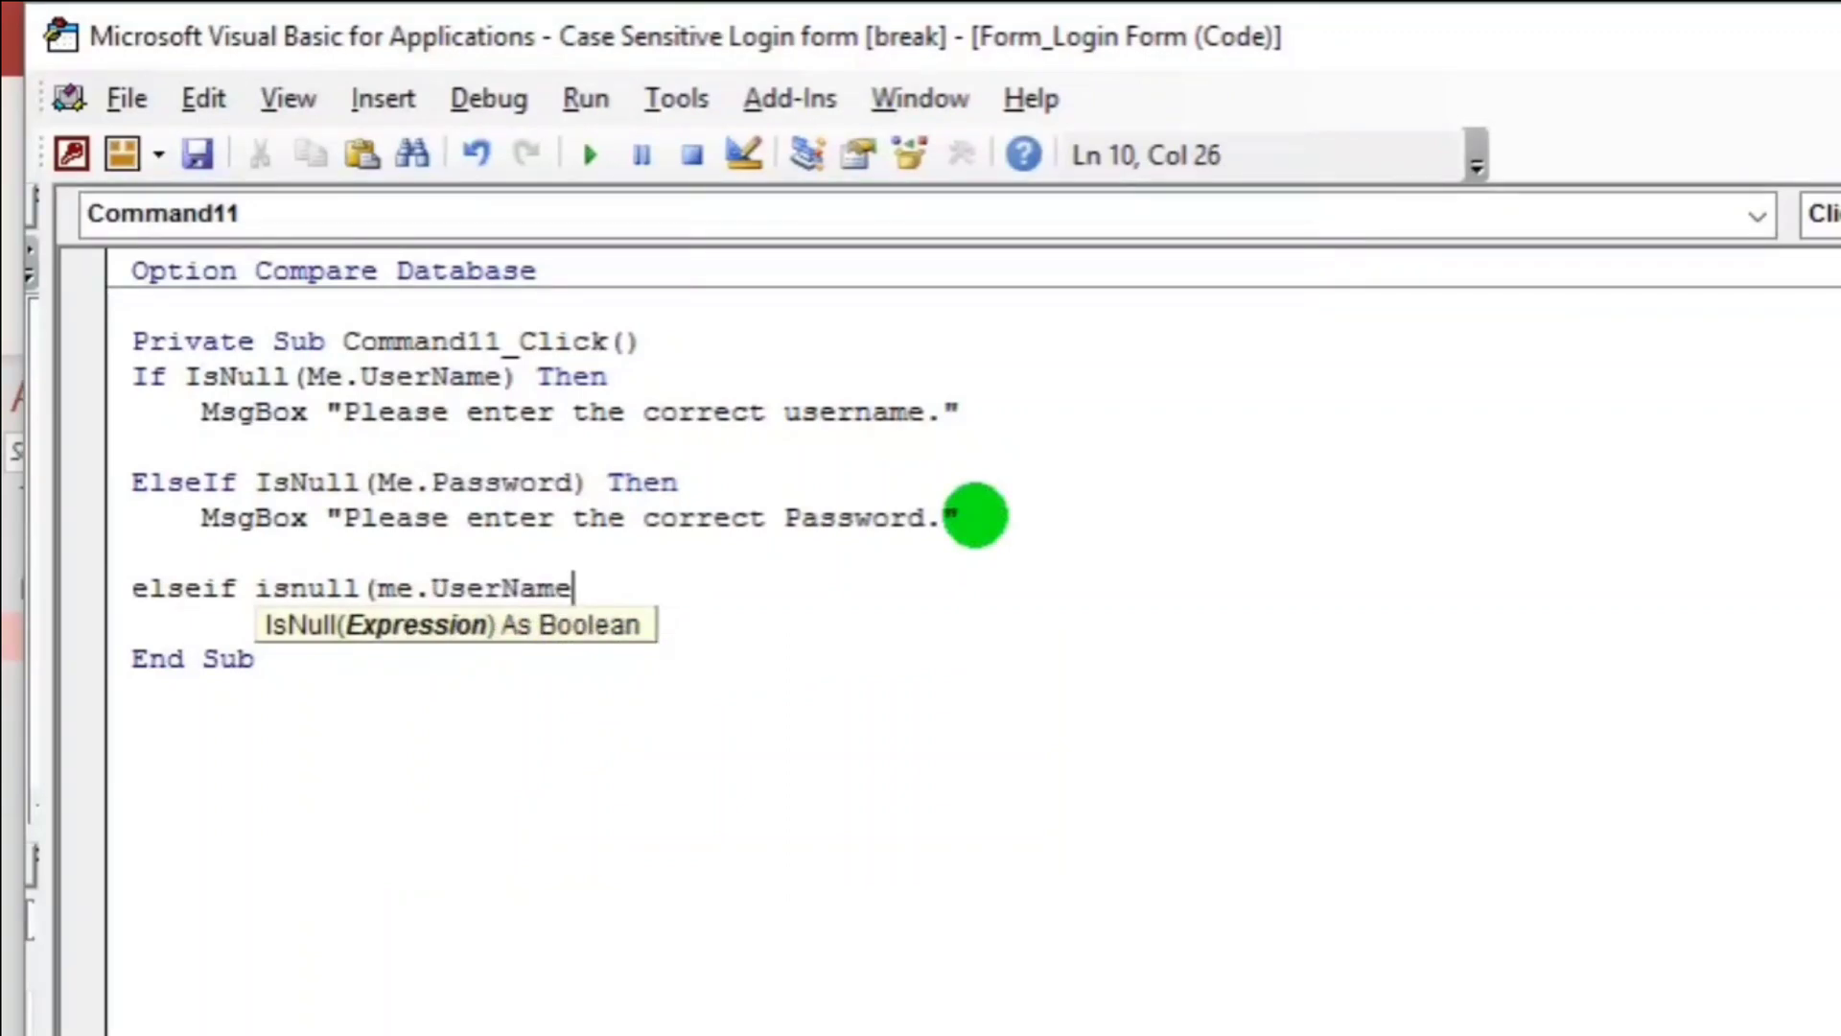
type(") and ")
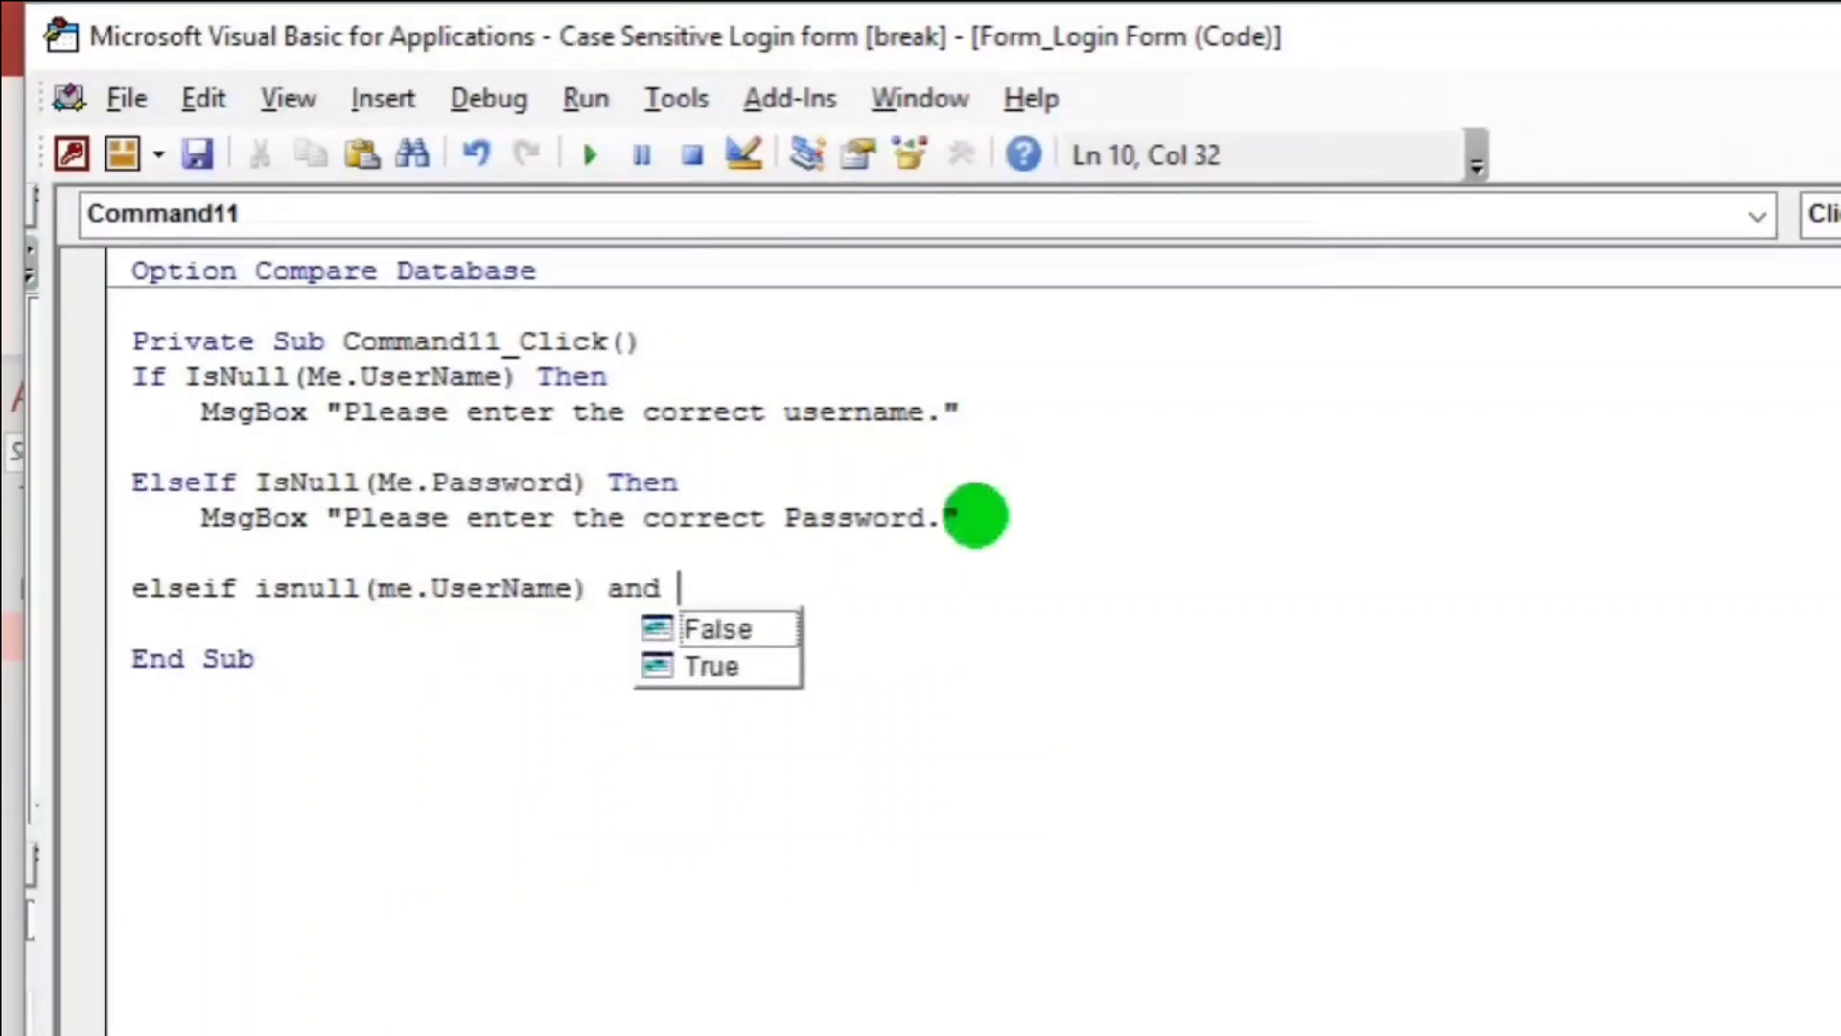
type("is")
type("null(")
type("me.")
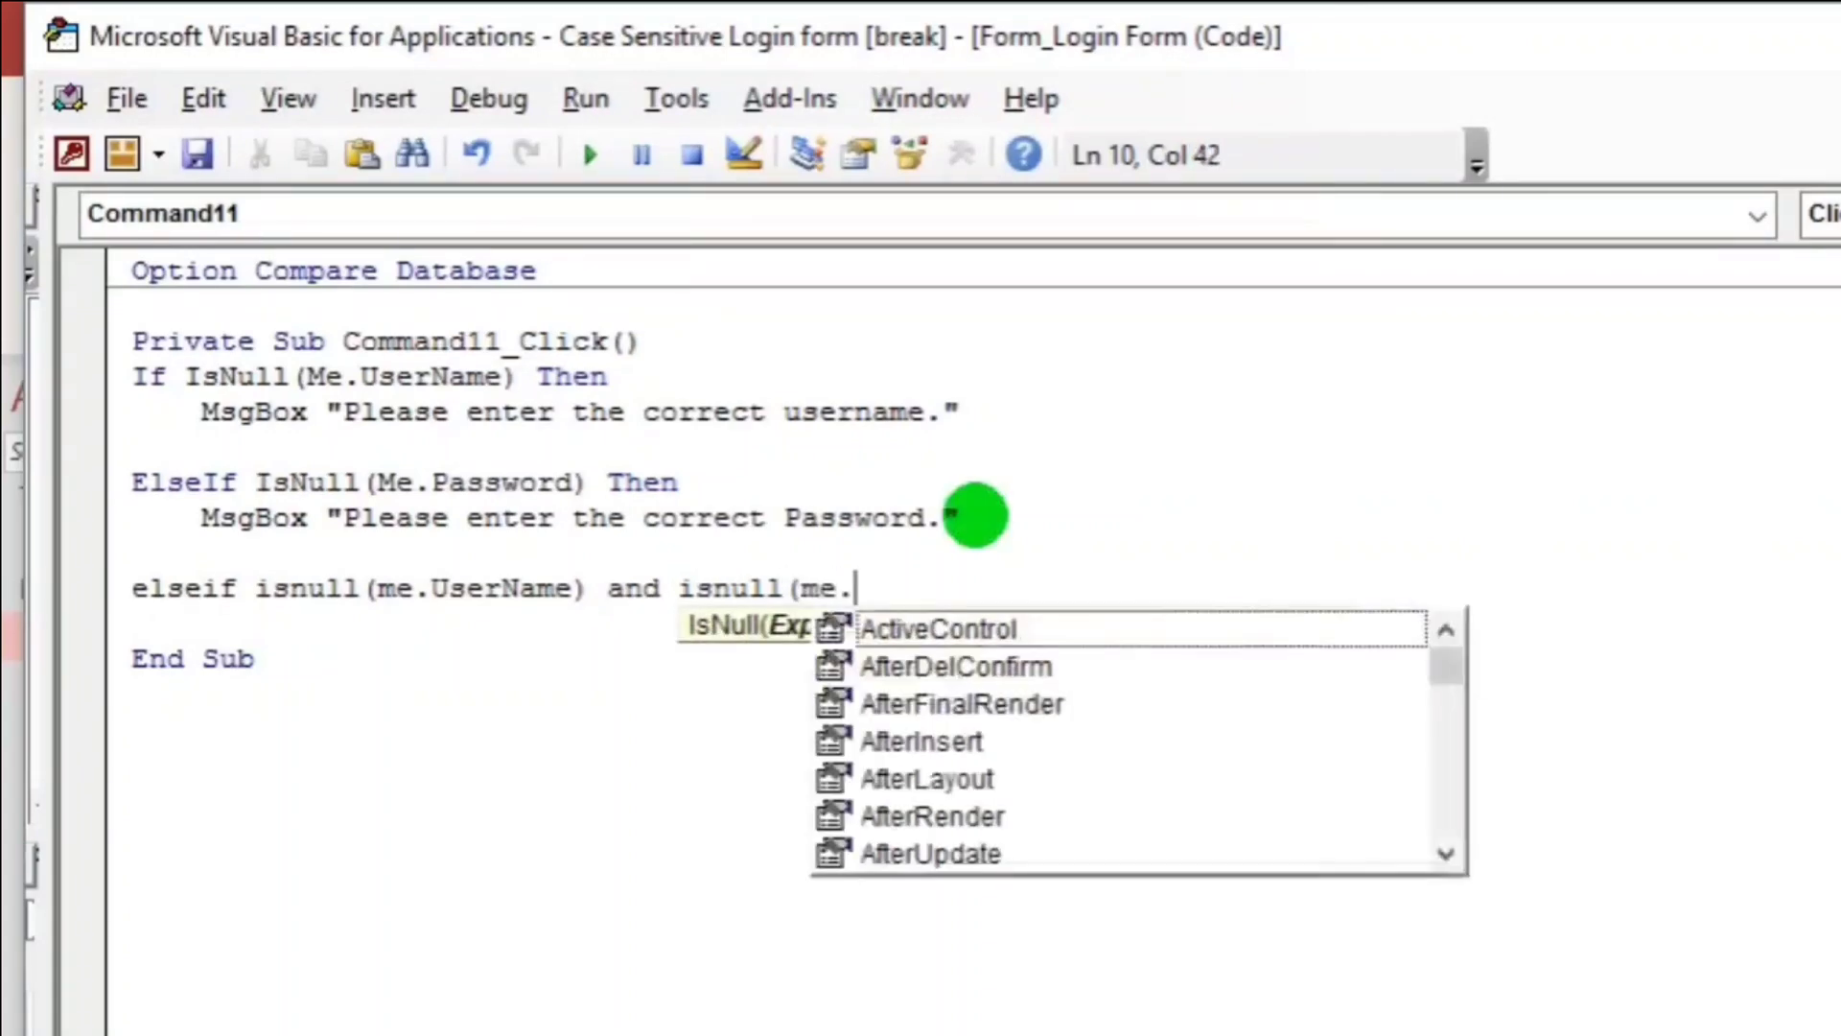
type("p[asss")
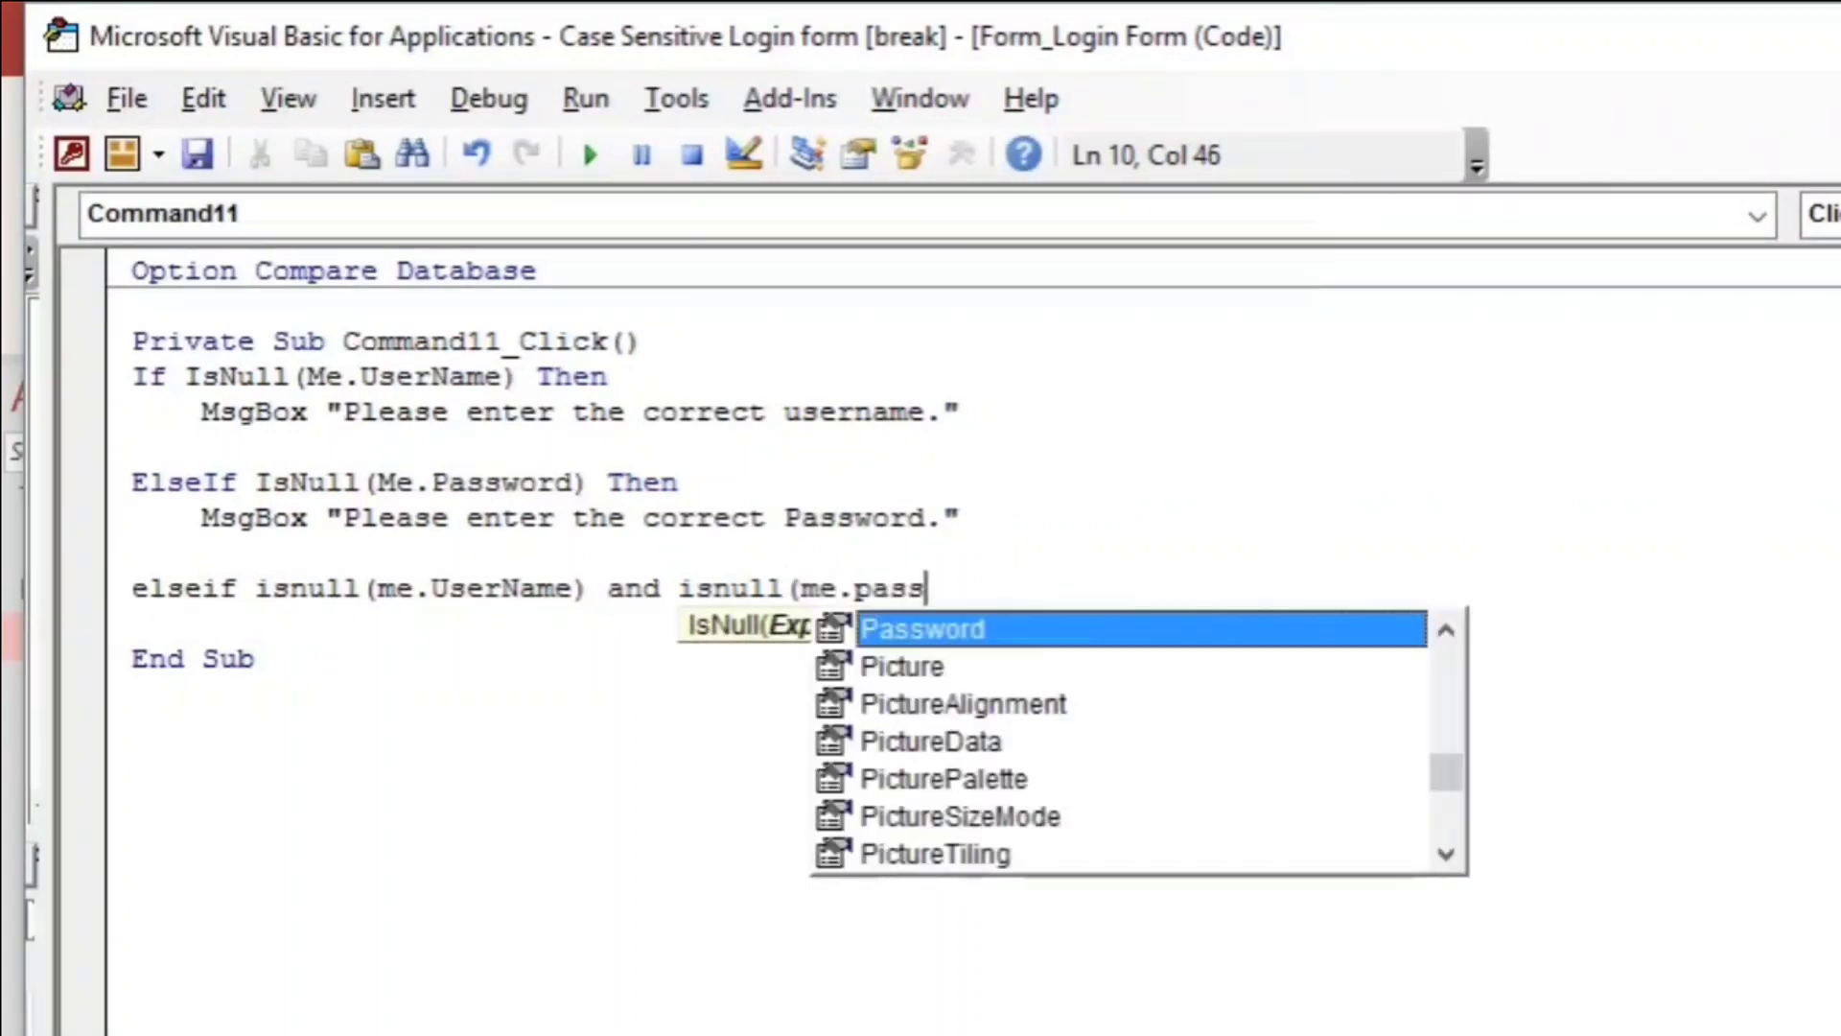
key("Tab")
type(") thn")
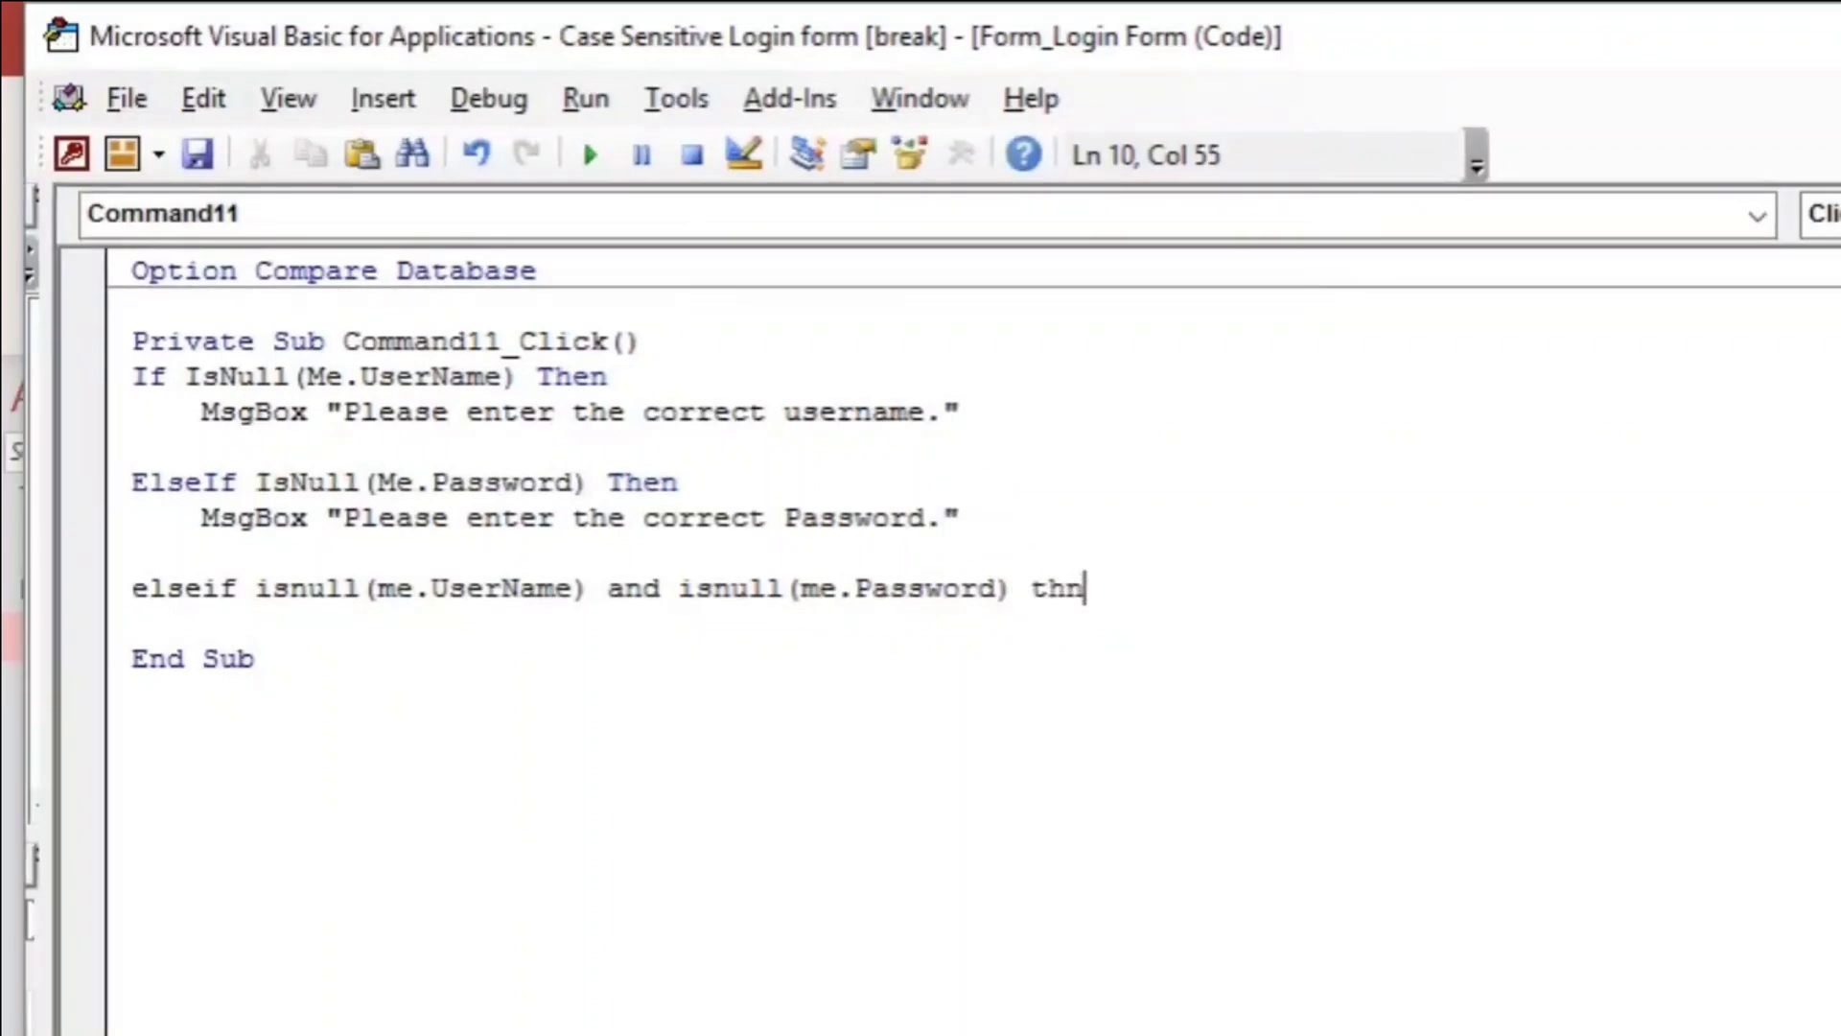
key("Return")
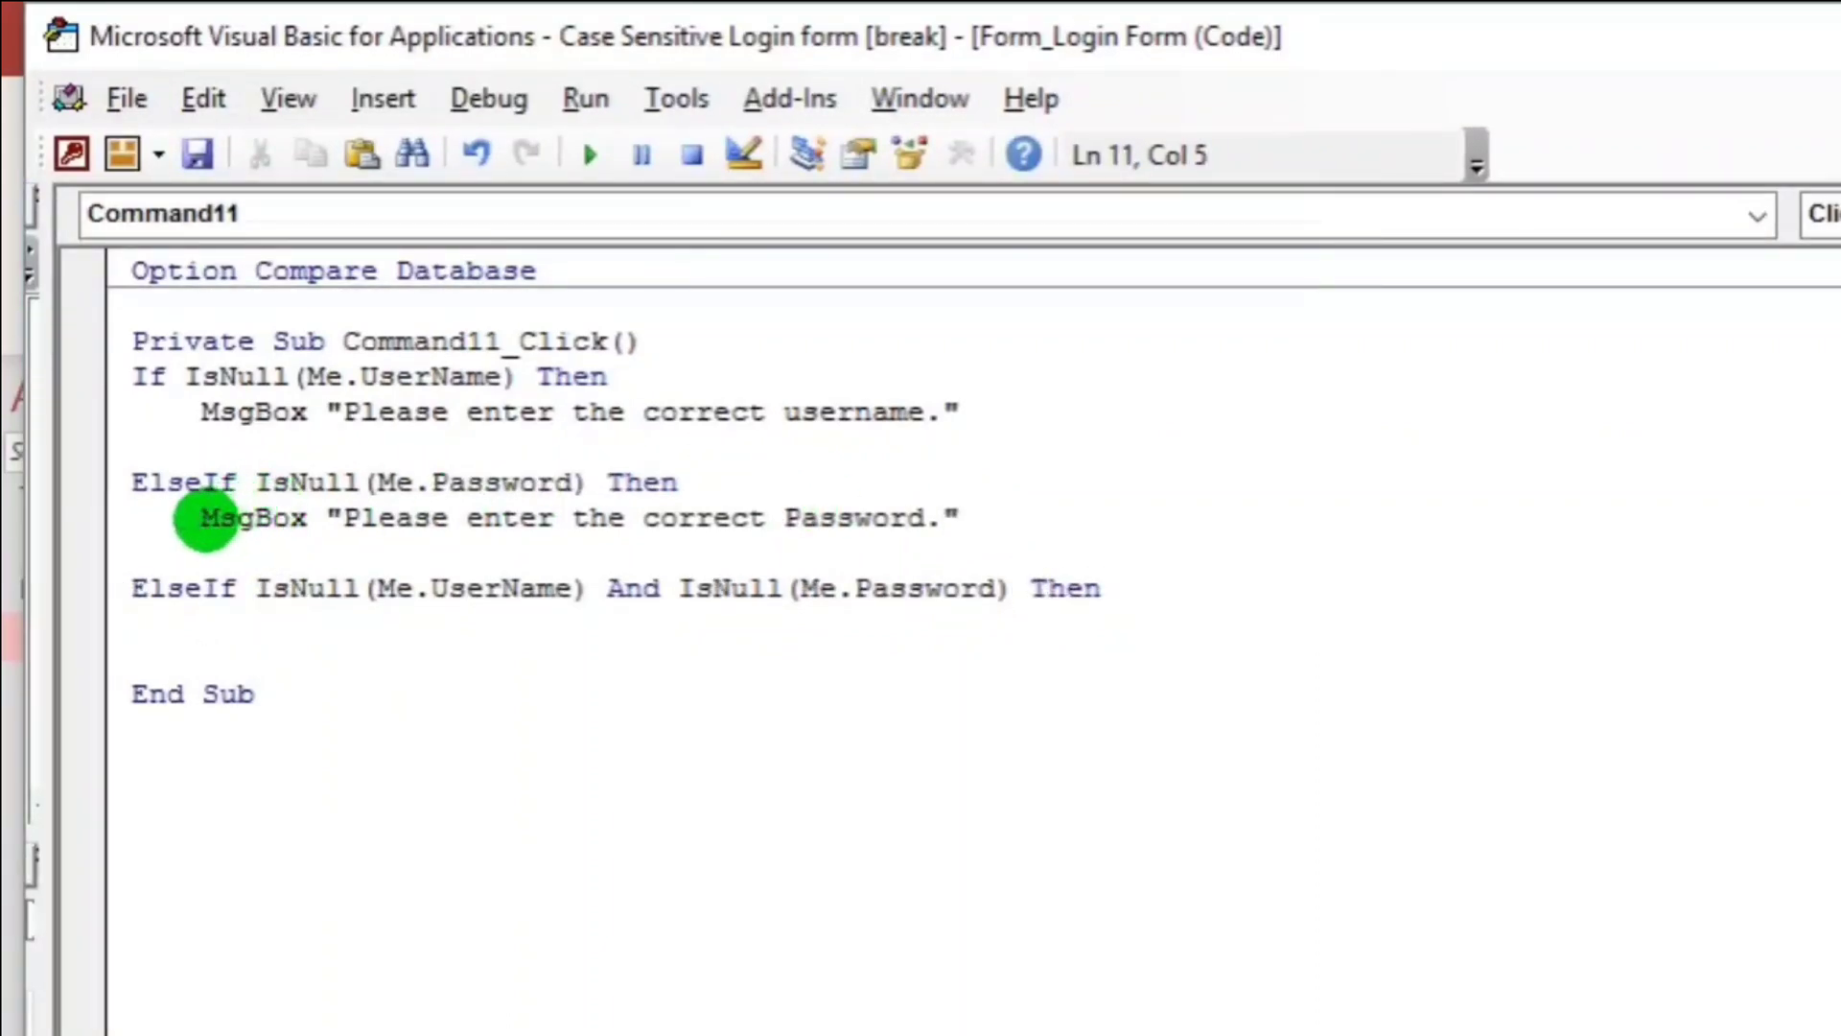
Paste the message beneath it, edited to "Please enter the correct username and Password.".
left_click_drag(201, 518, 991, 527)
key("ctrl+c")
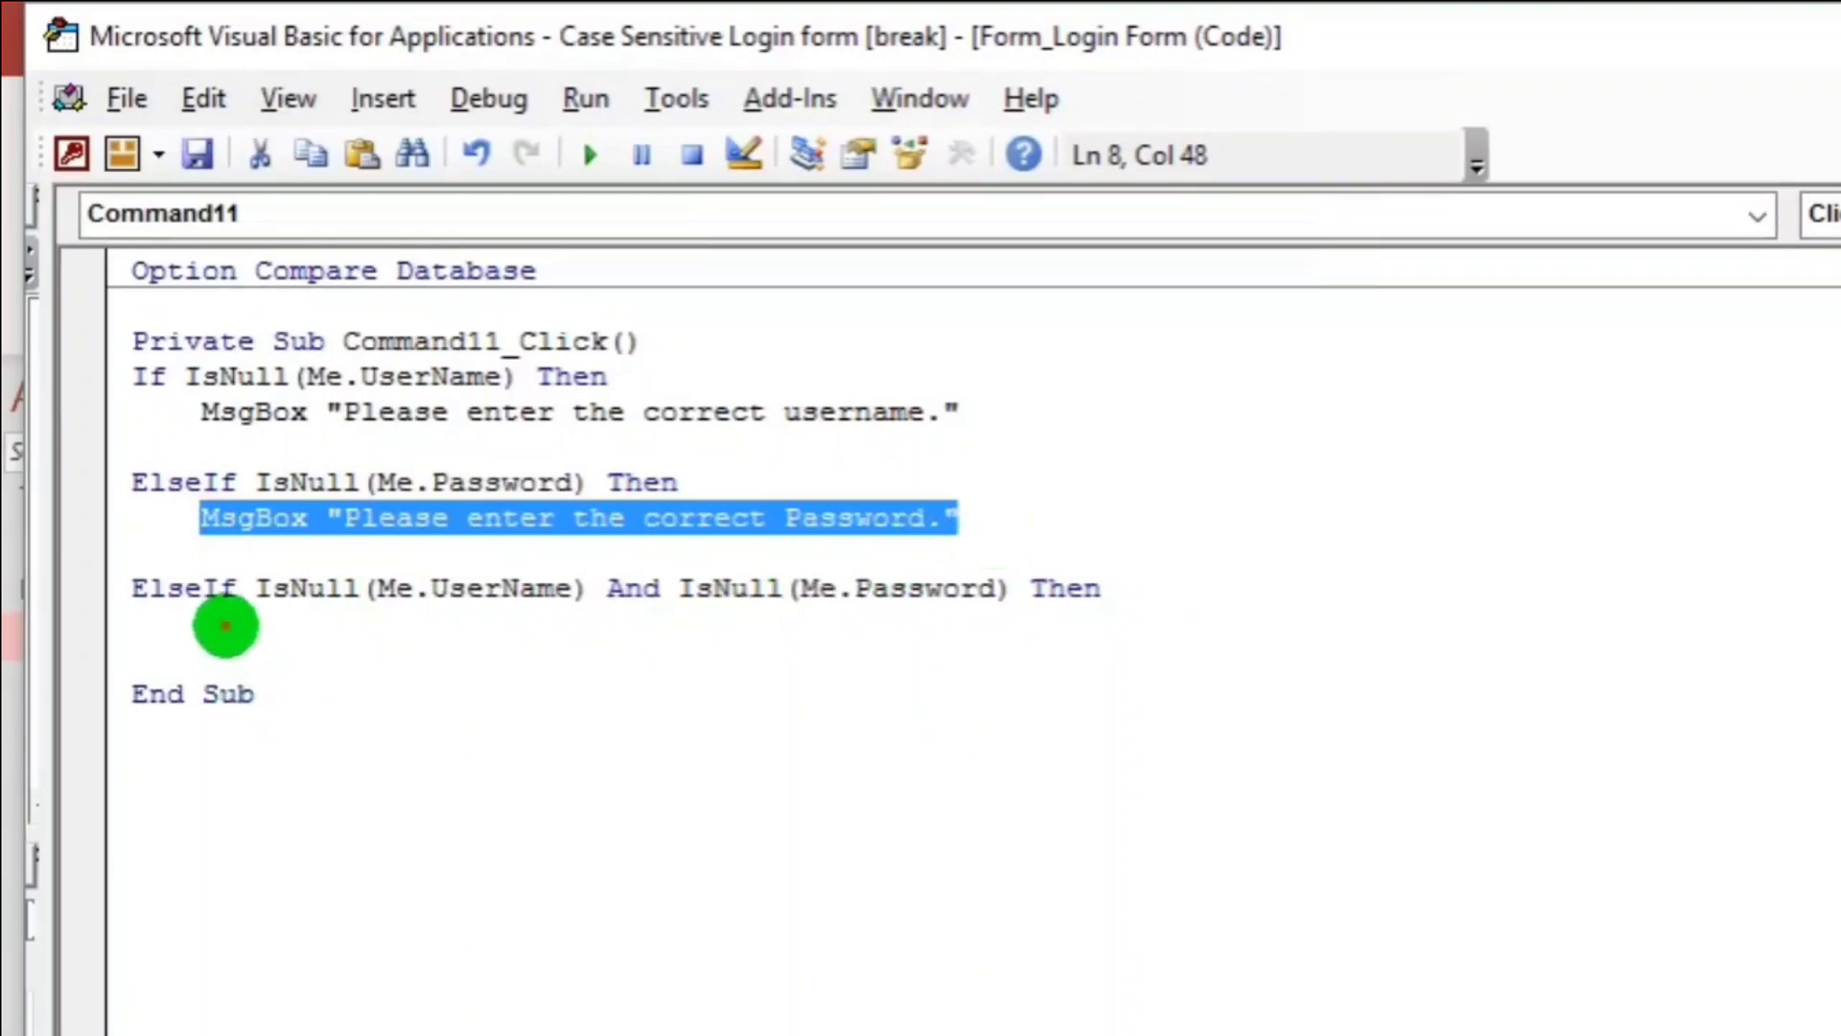
left_click(226, 624)
key("Tab")
key("ctrl+v")
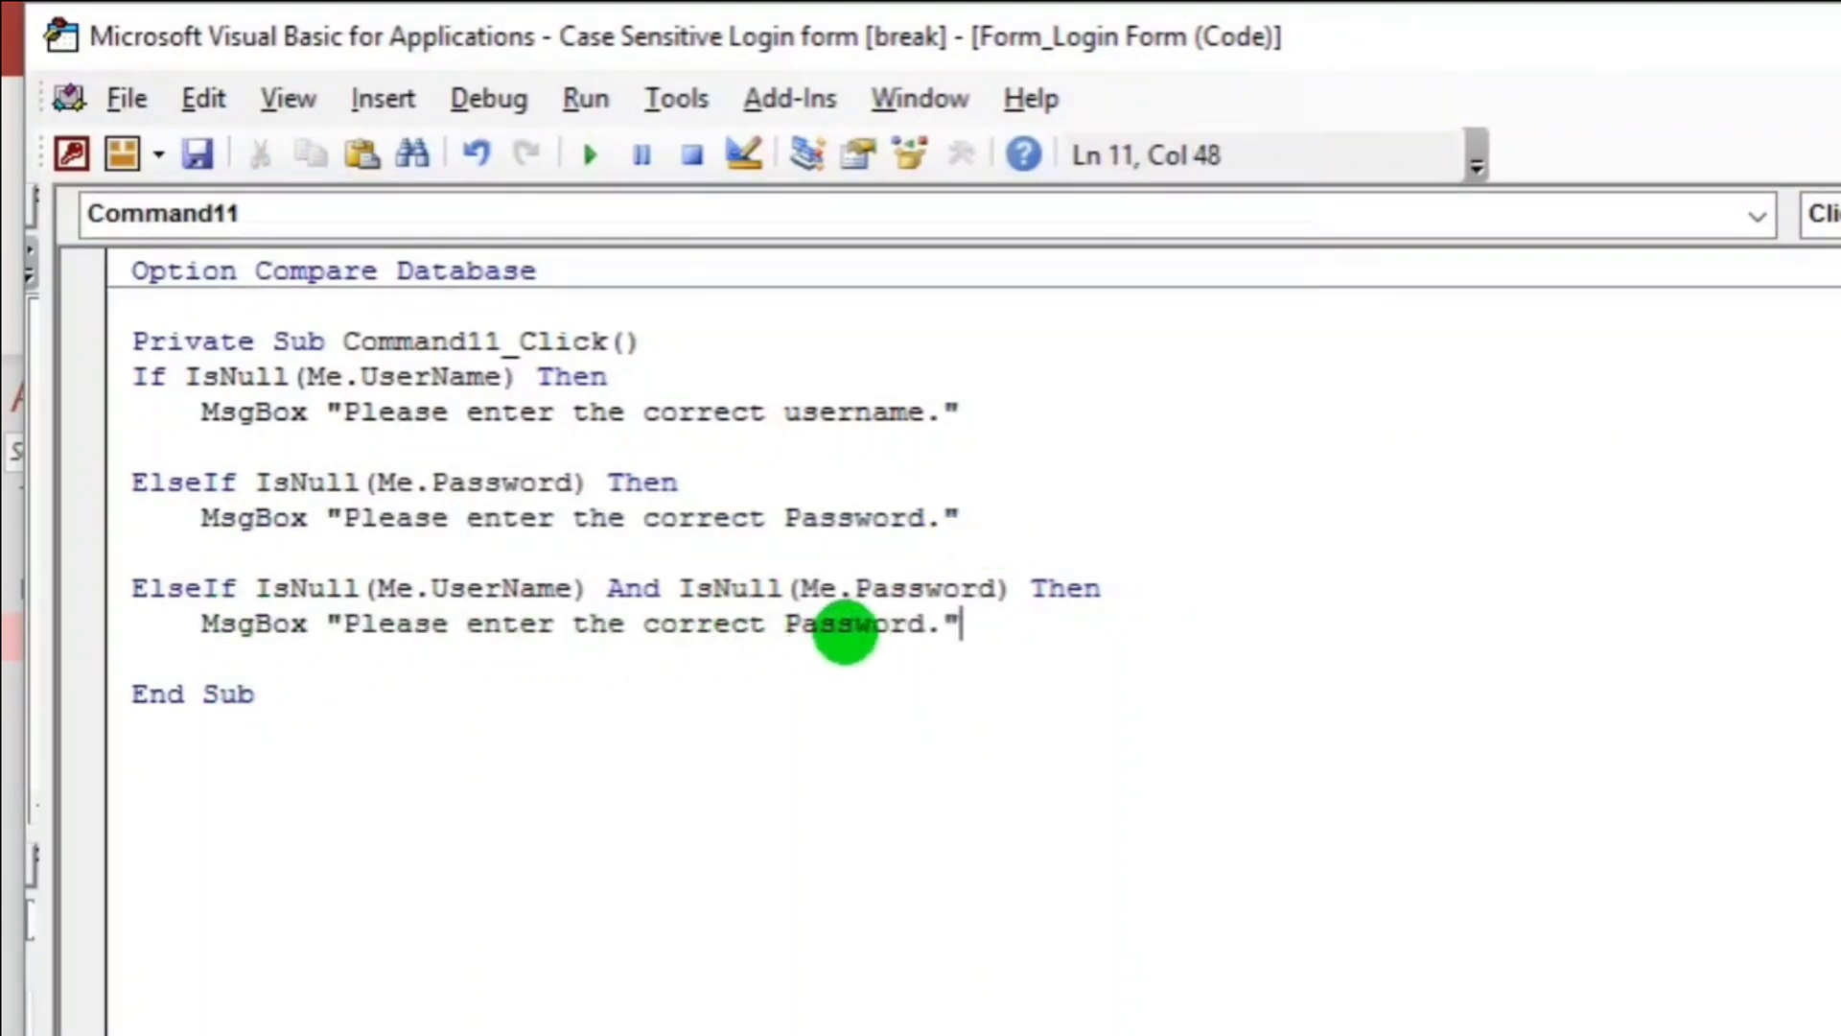
left_click(770, 624)
type("username")
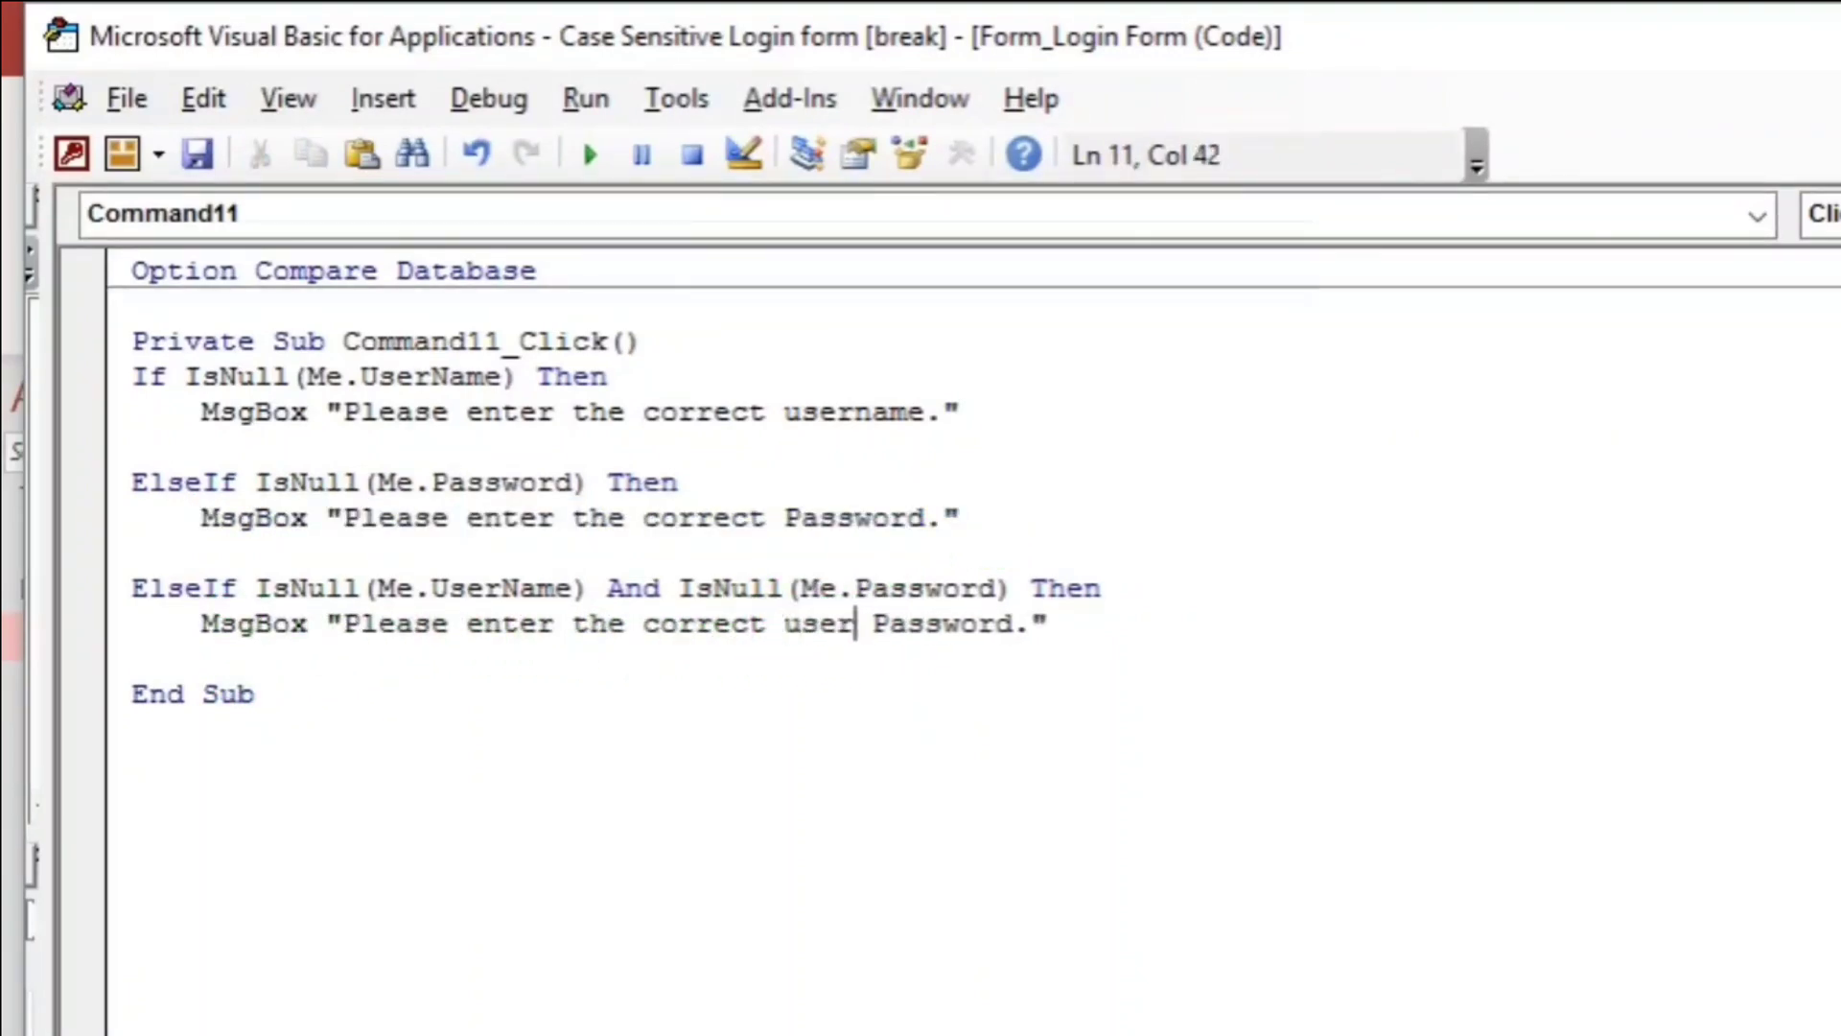
type(" and")
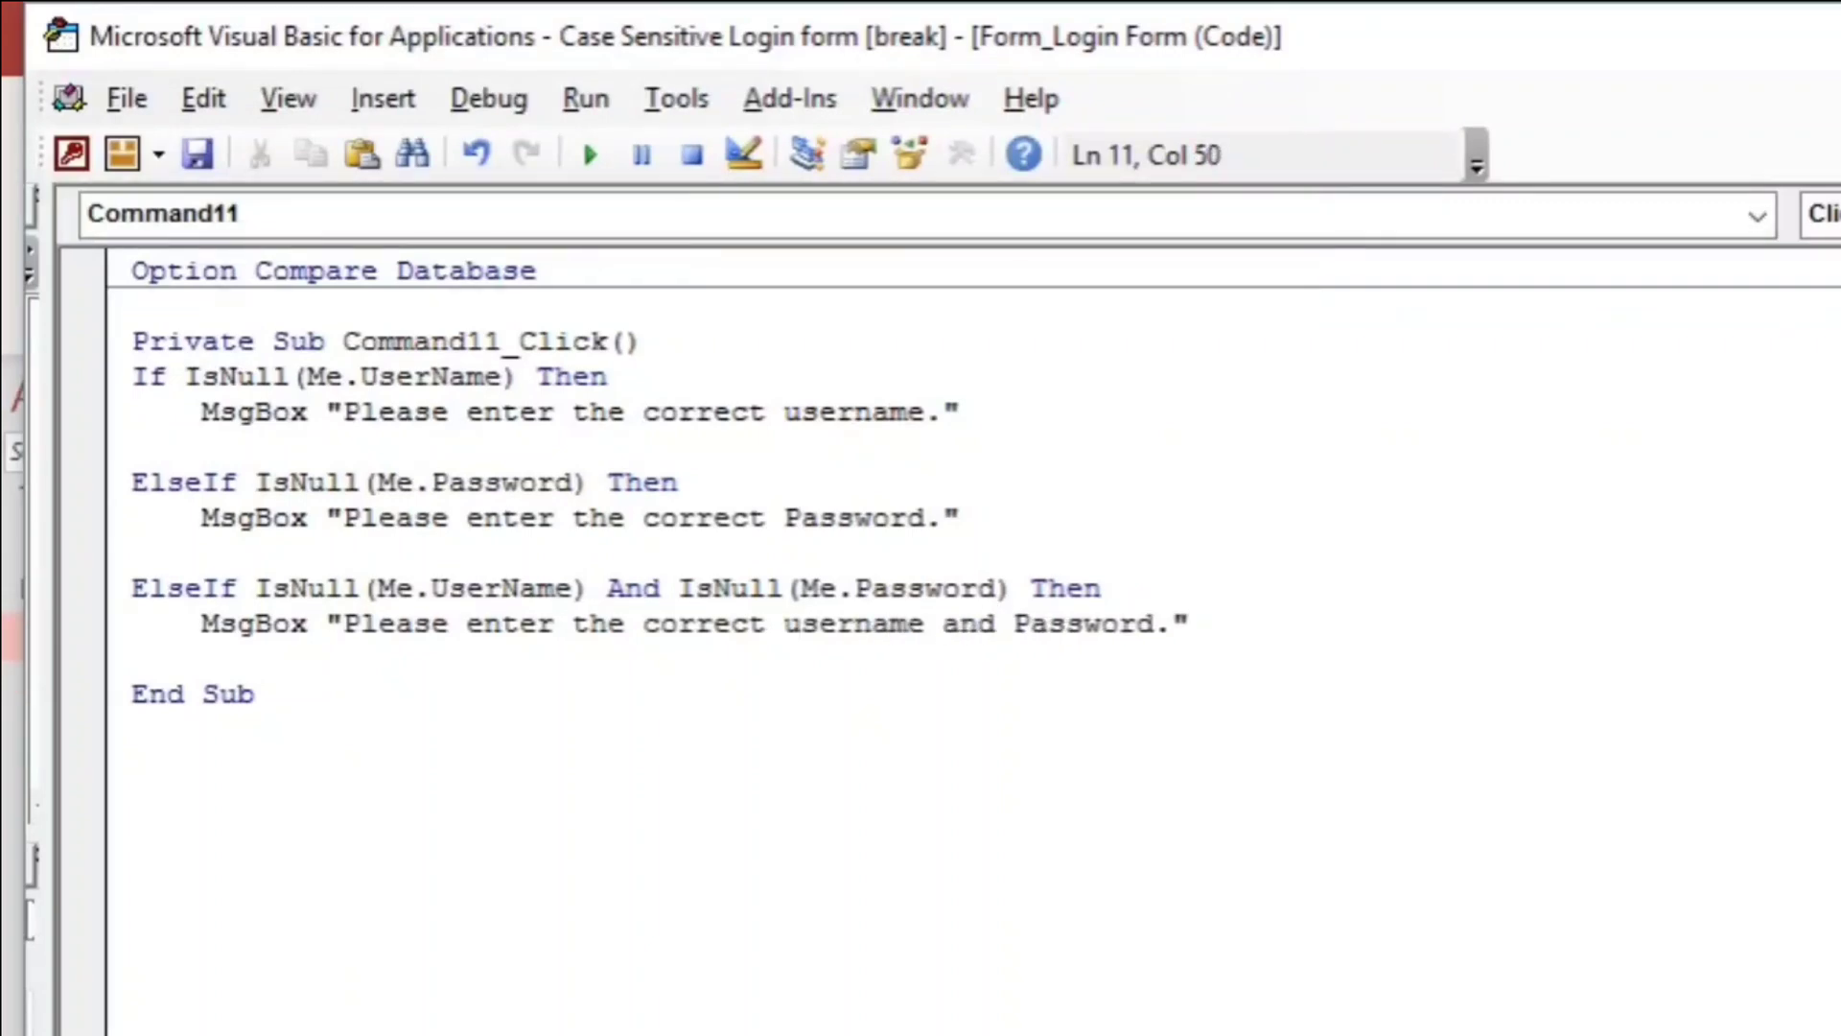
left_click(922, 723)
left_click(1242, 629)
key("Return")
key("Return")
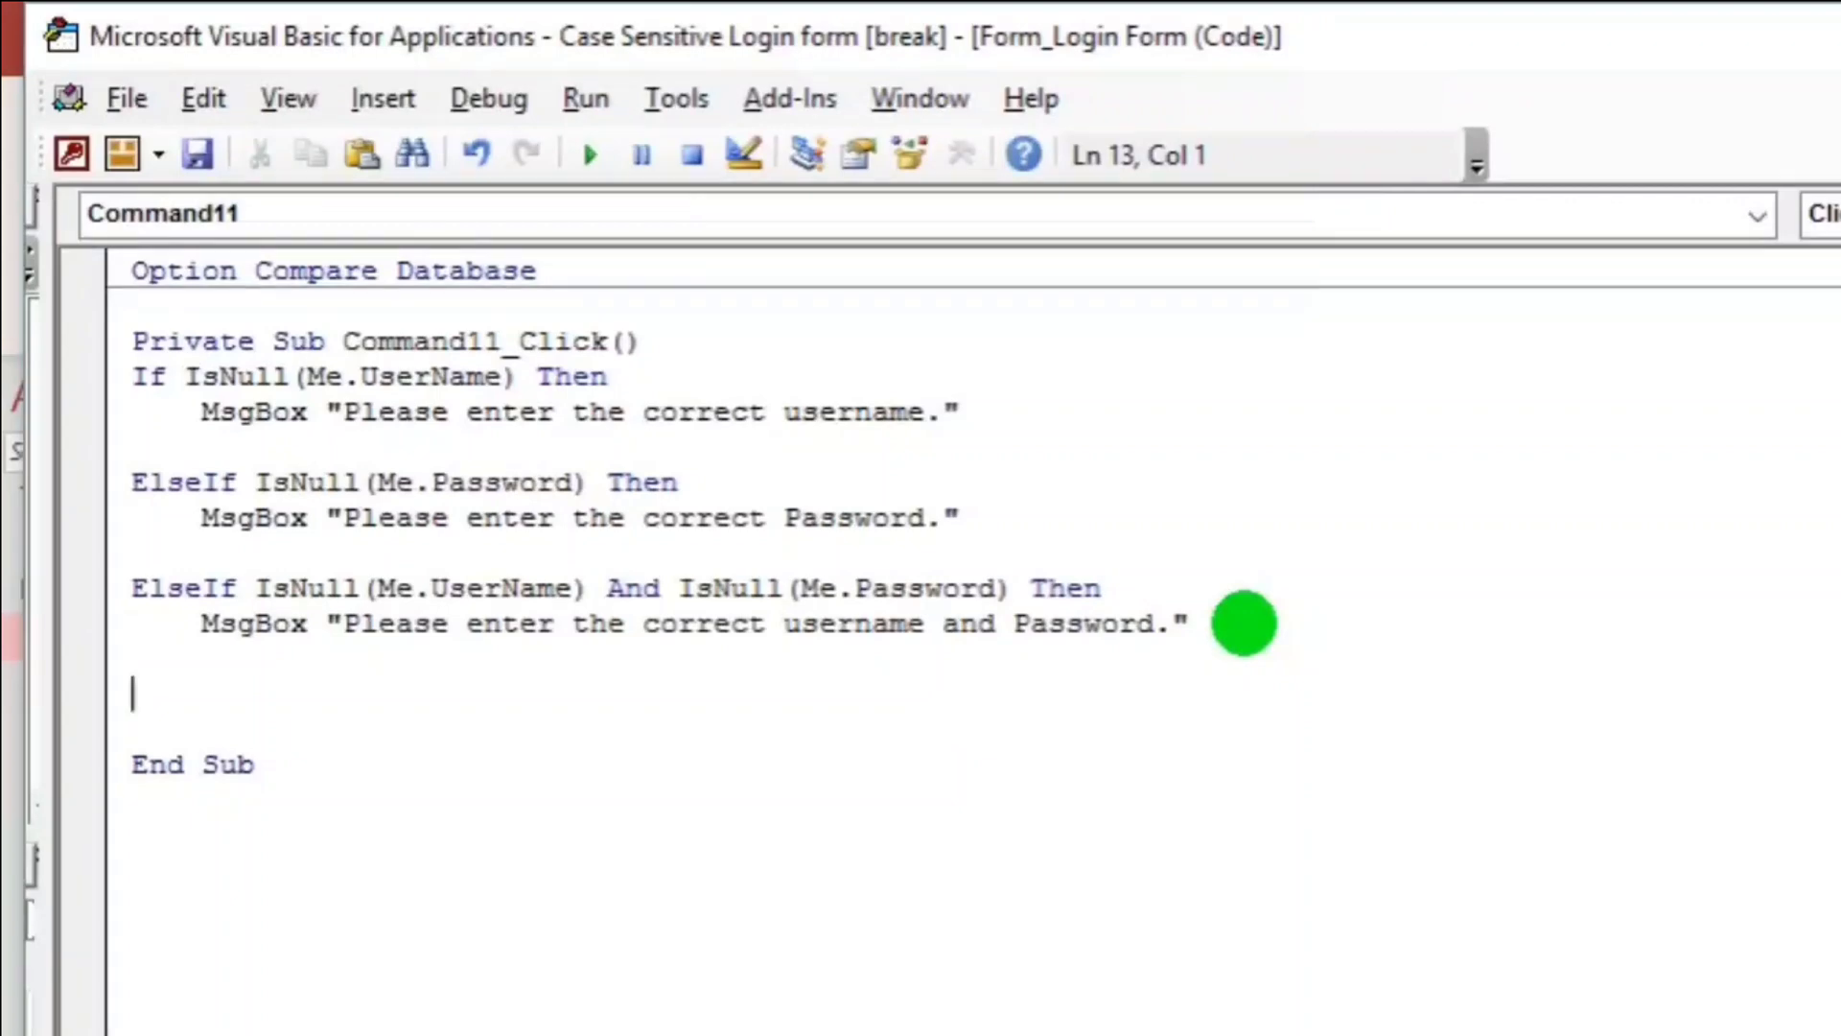
Close the block with End If and run the Login Form in Form view.
type("end if")
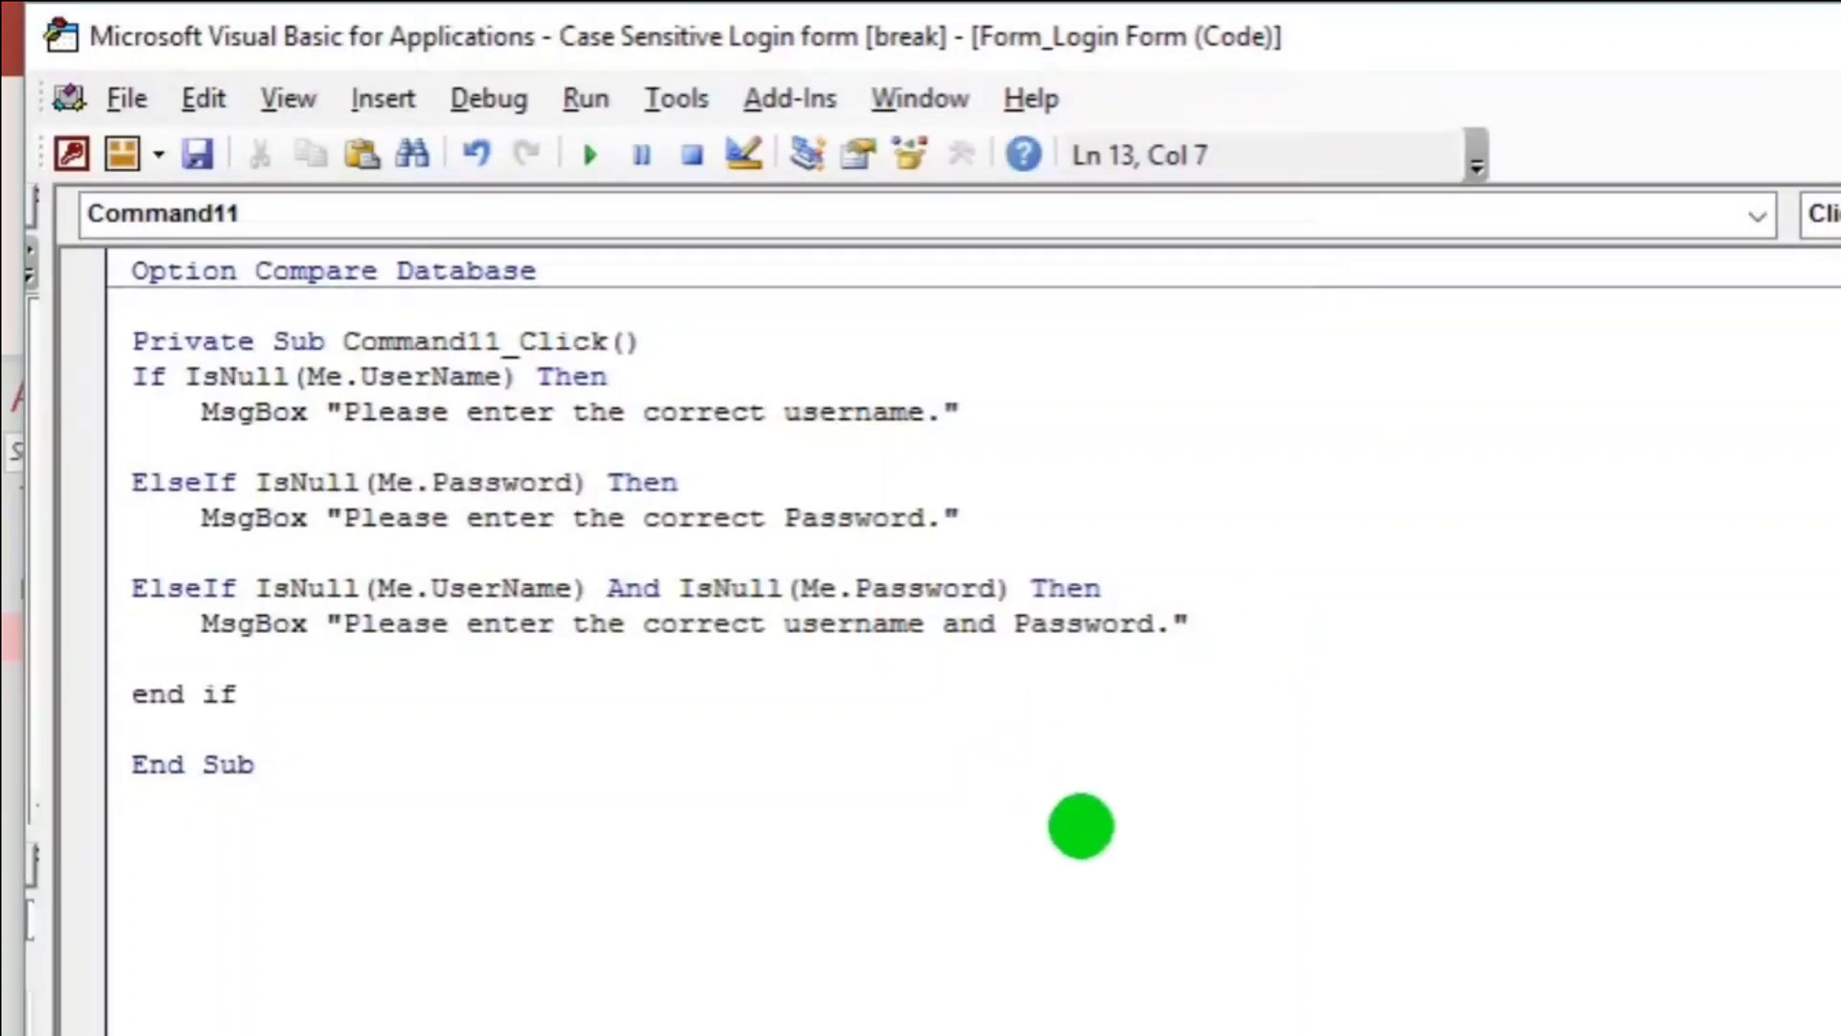
left_click(946, 924)
key("alt+F11")
left_click(33, 213)
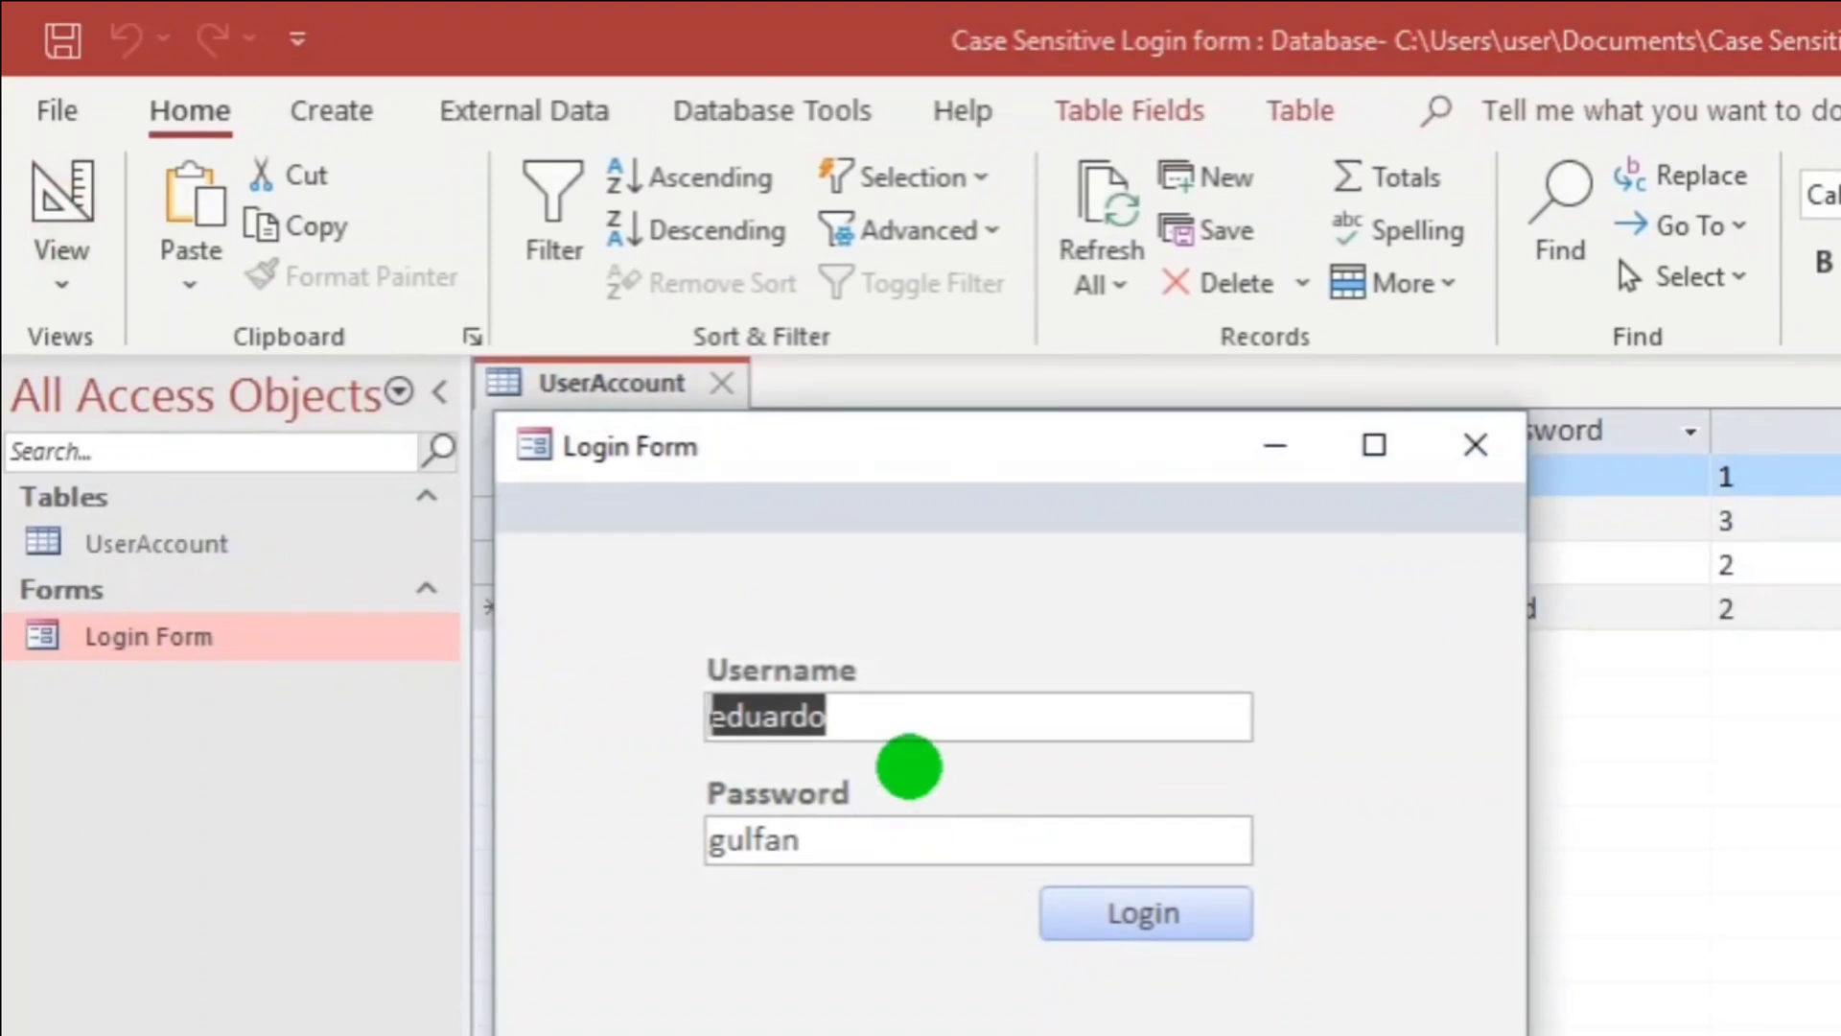
Clear both fields, enter only a test username, and confirm Login shows the password warning.
key("Delete")
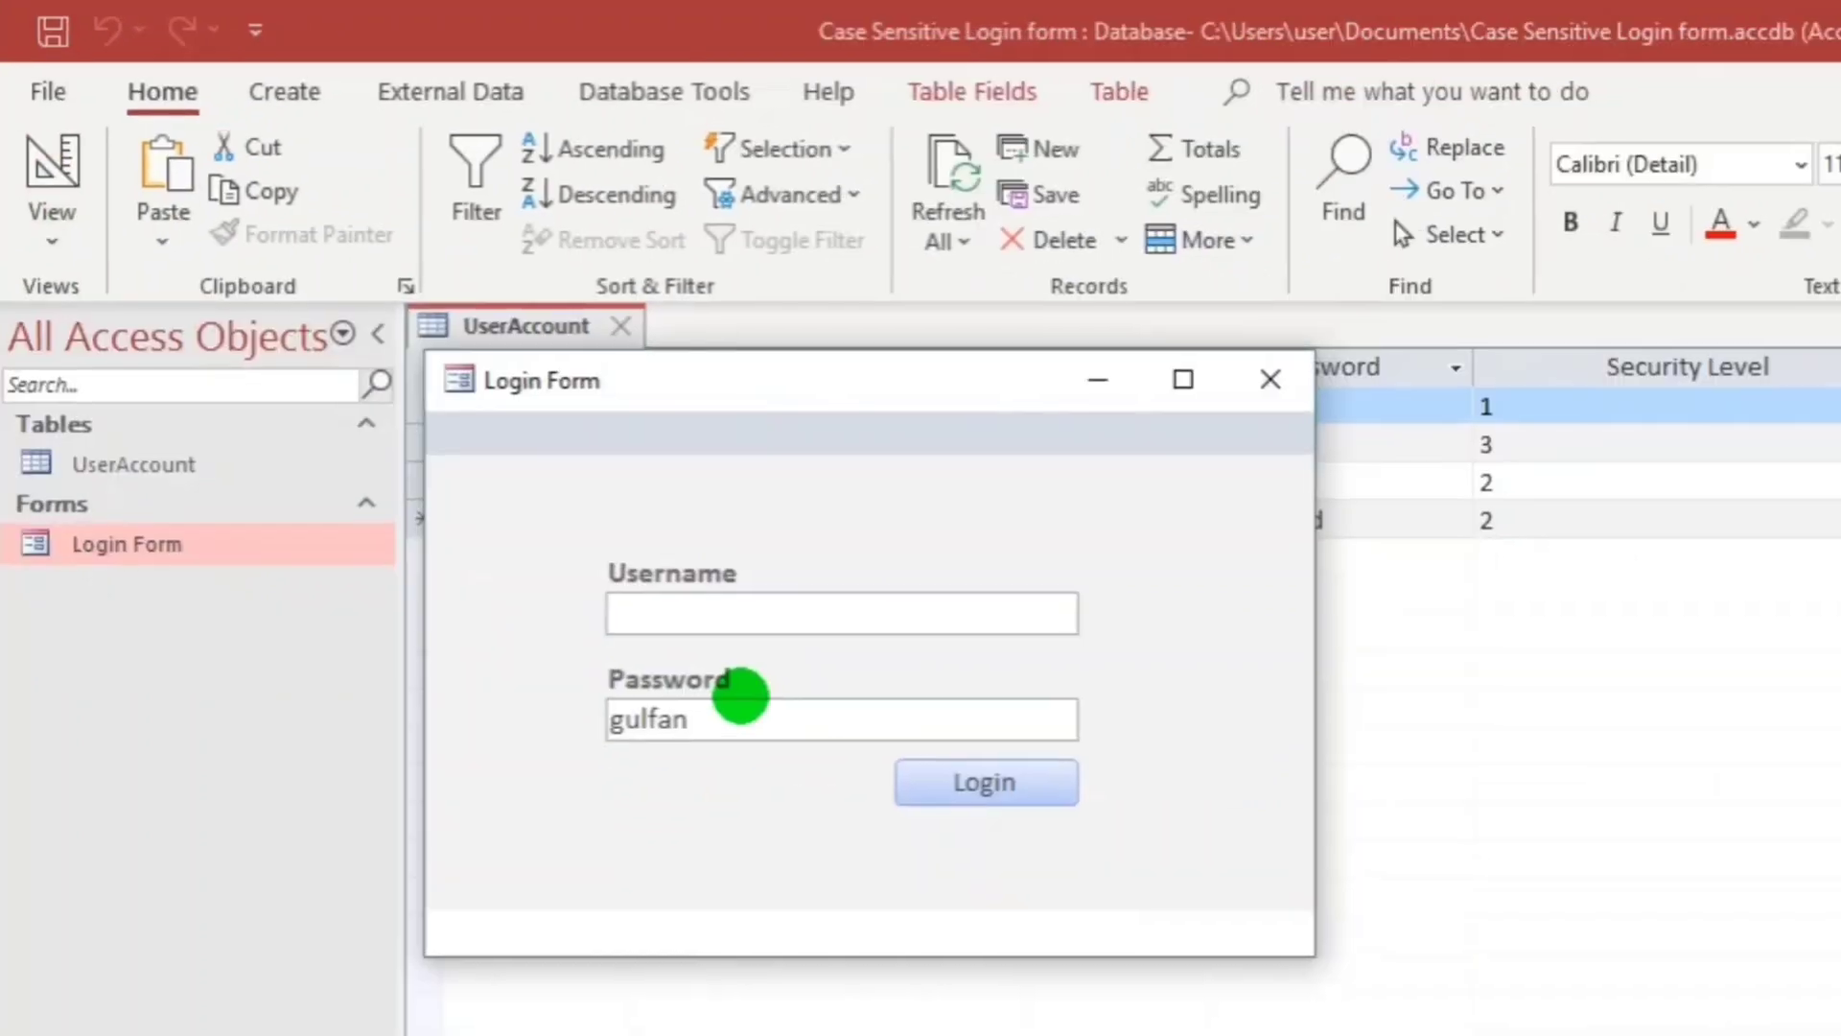
double_click(849, 839)
key("Delete")
left_click(949, 715)
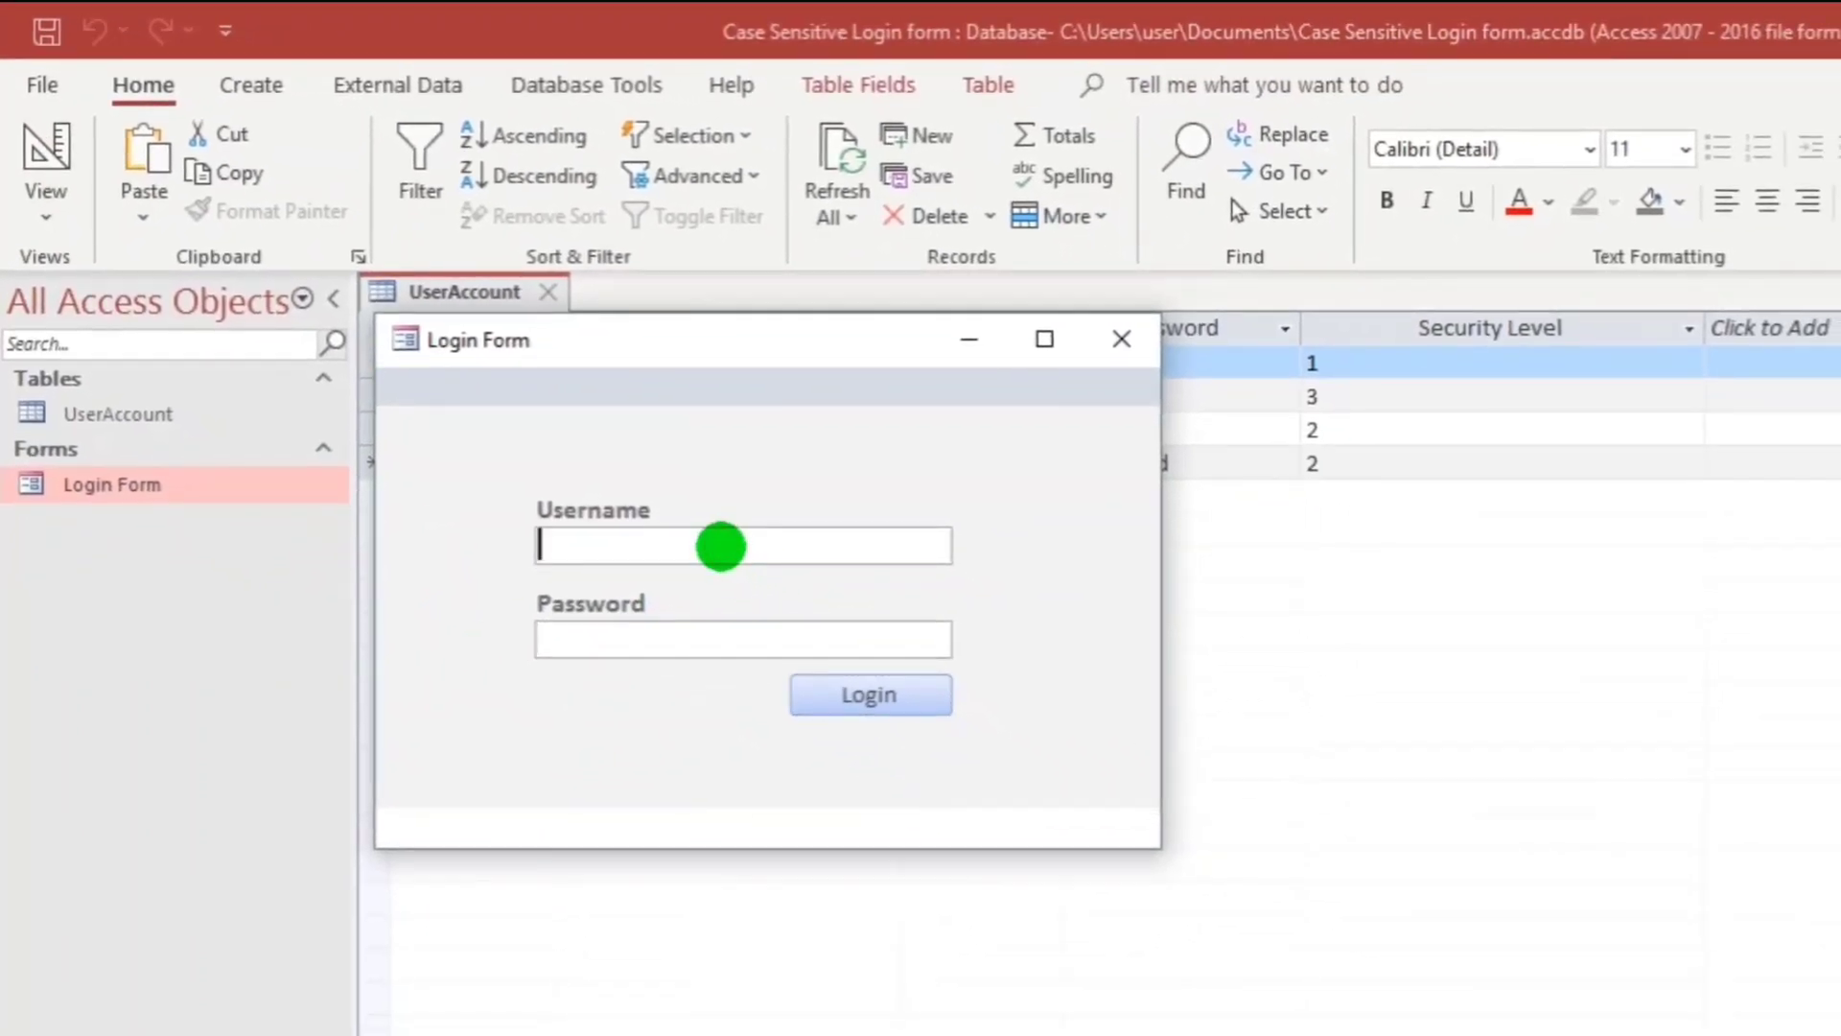
type("gdg")
left_click(896, 688)
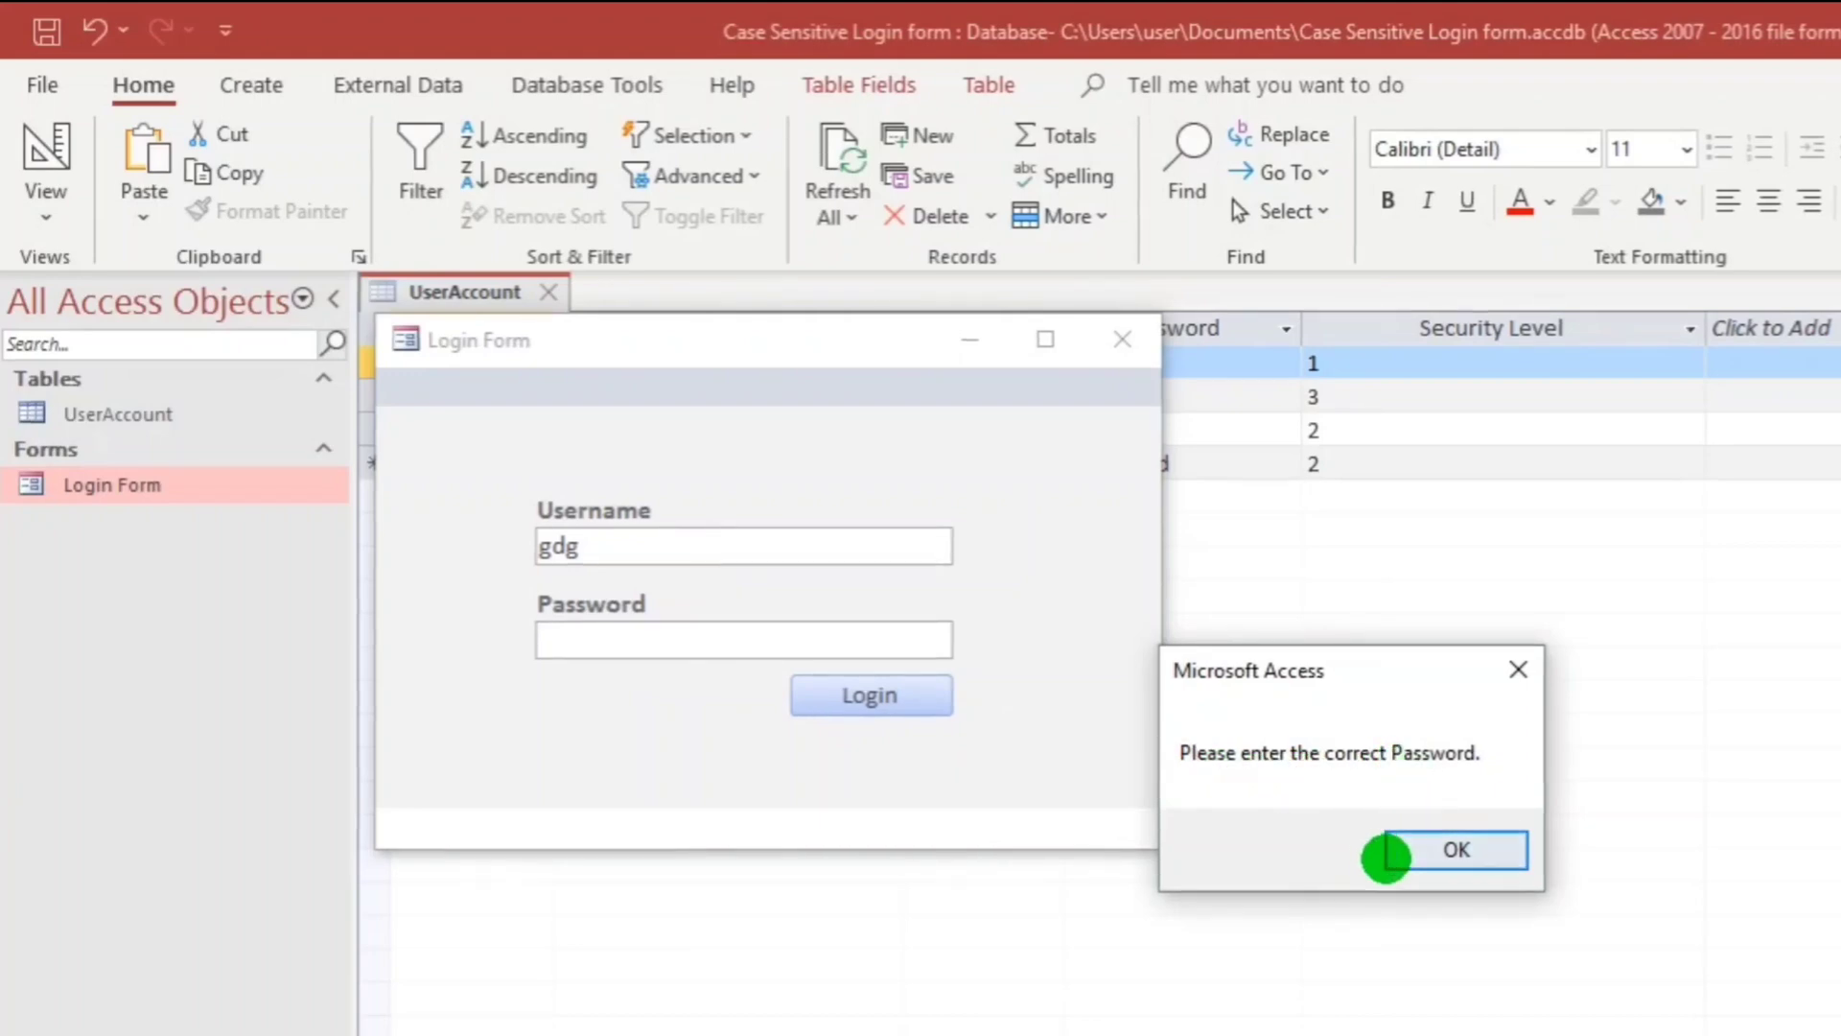
left_click(1405, 849)
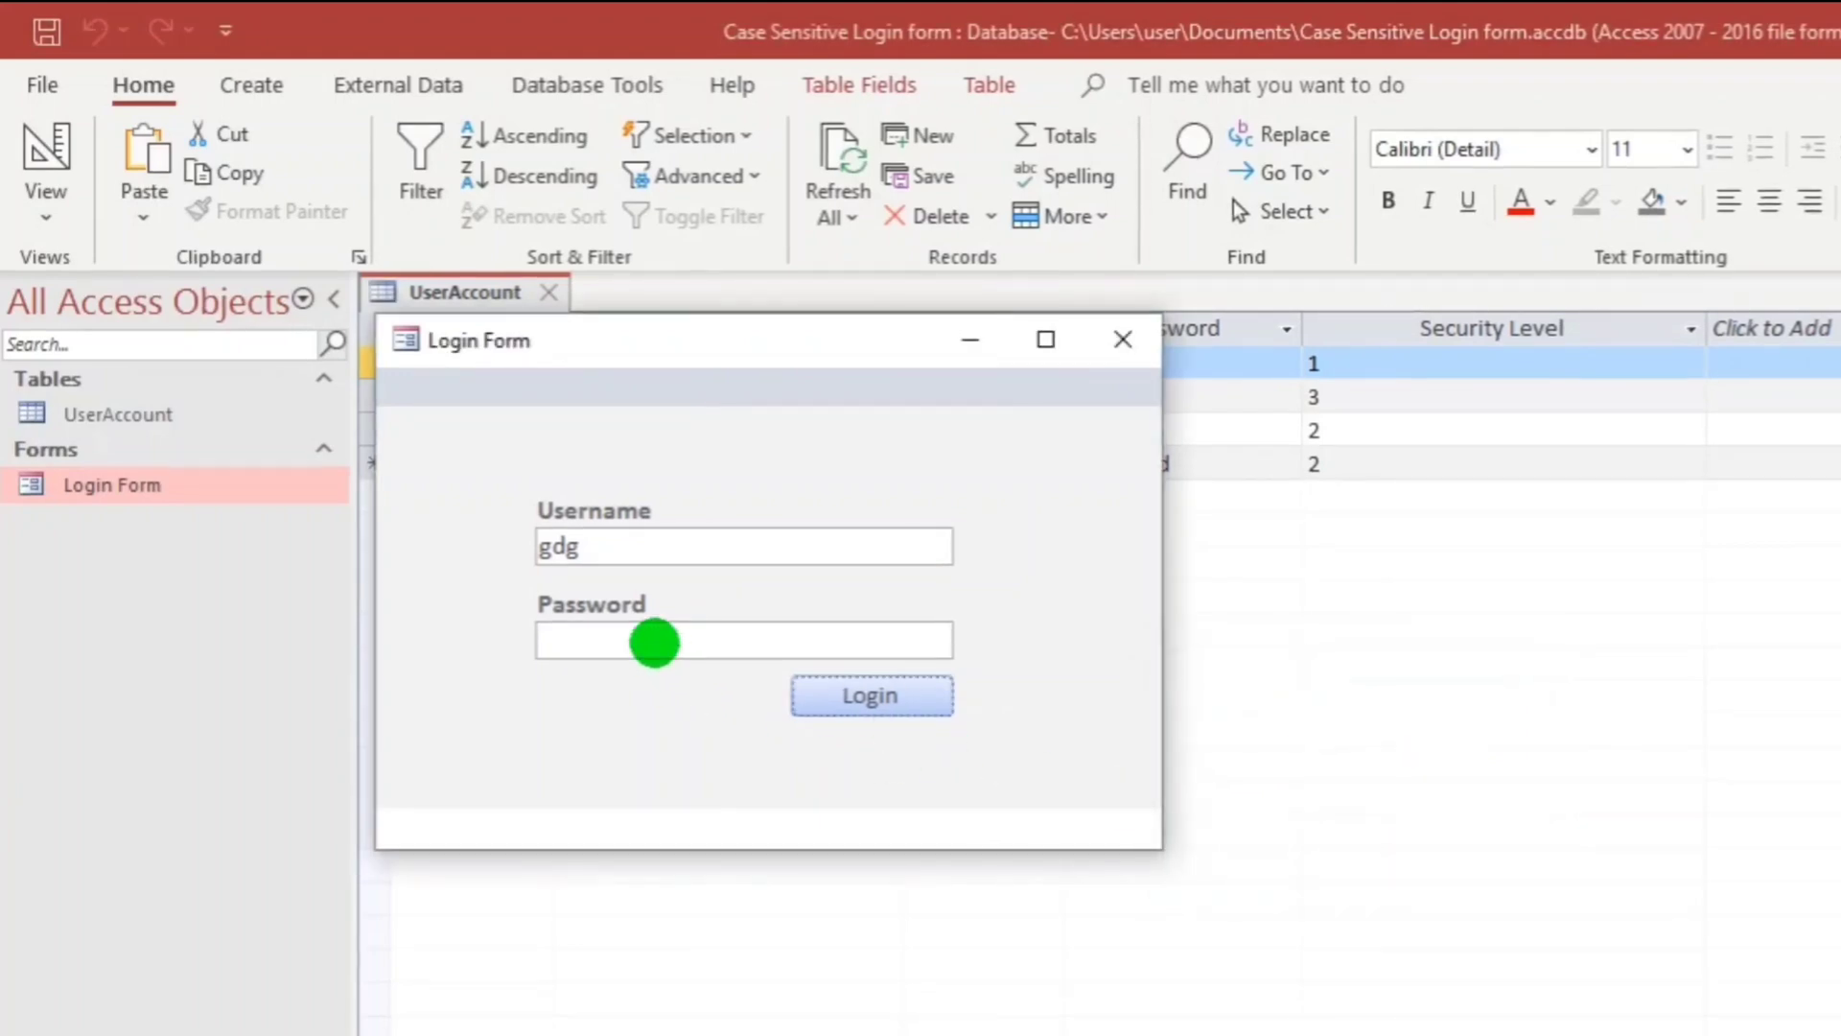
Enter a test password too and log in with both fields filled.
left_click(654, 642)
type("gdg")
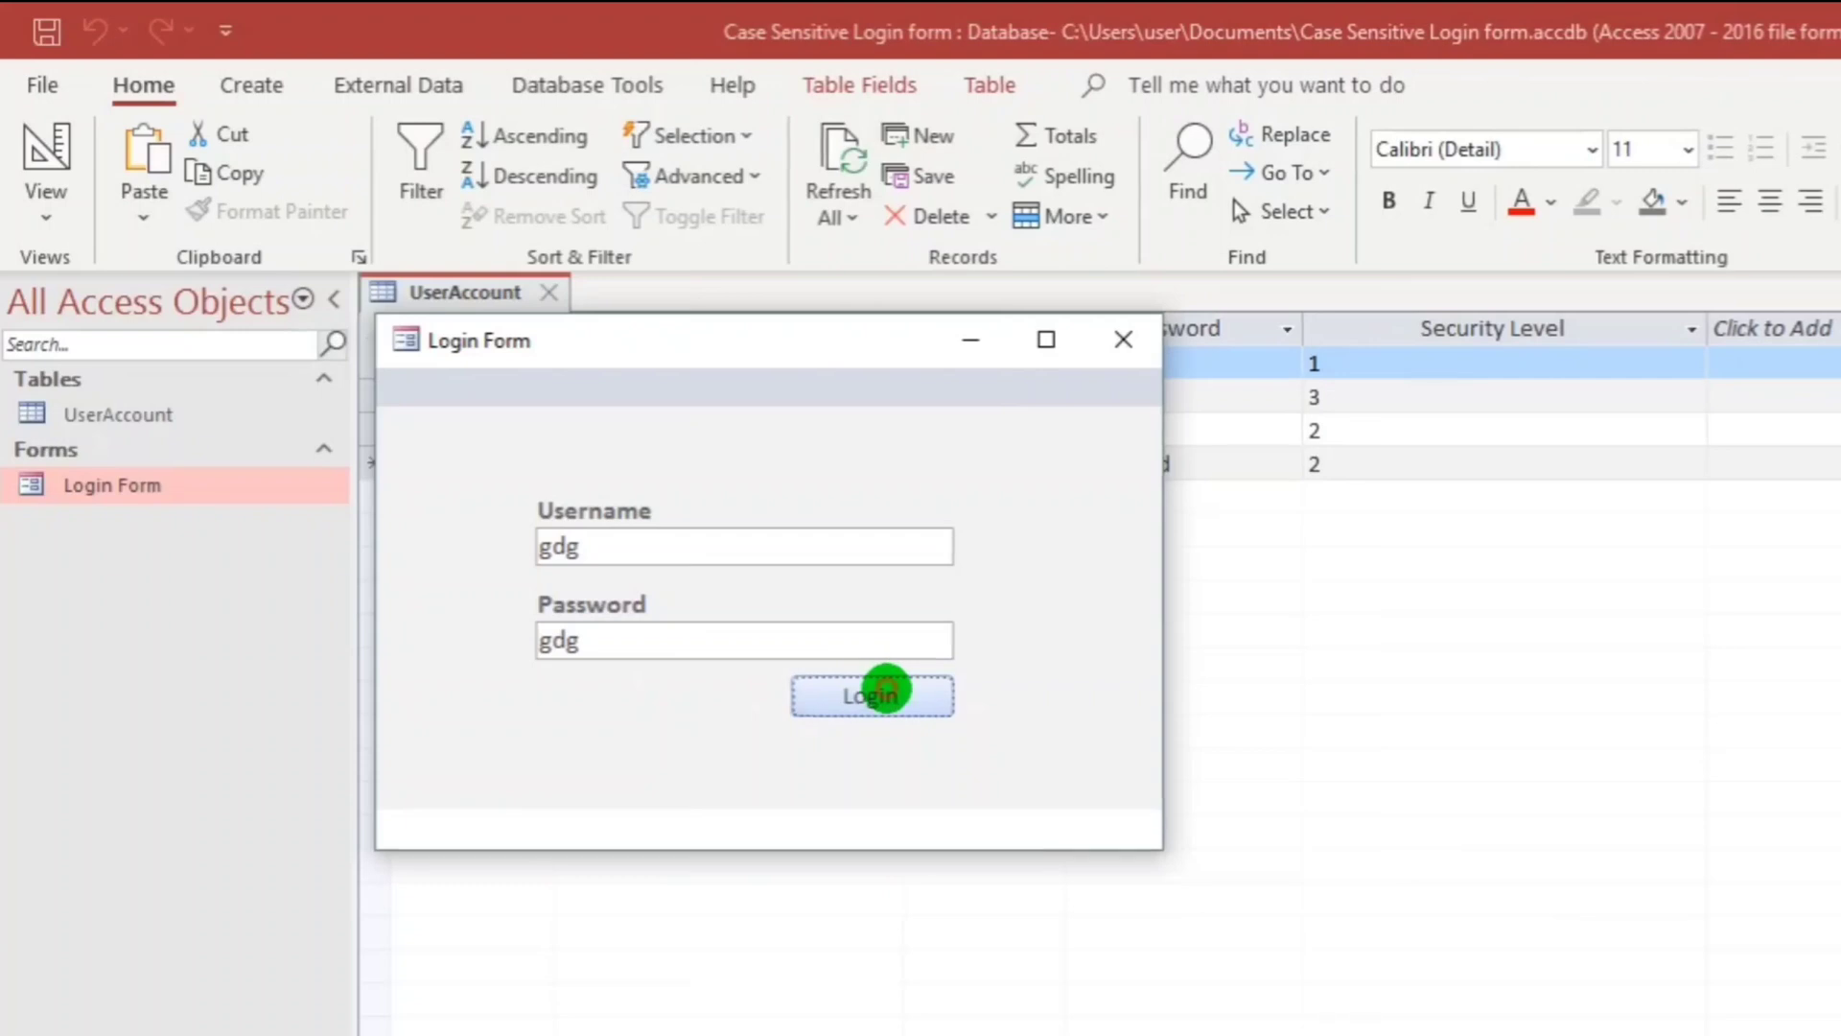
left_click(884, 691)
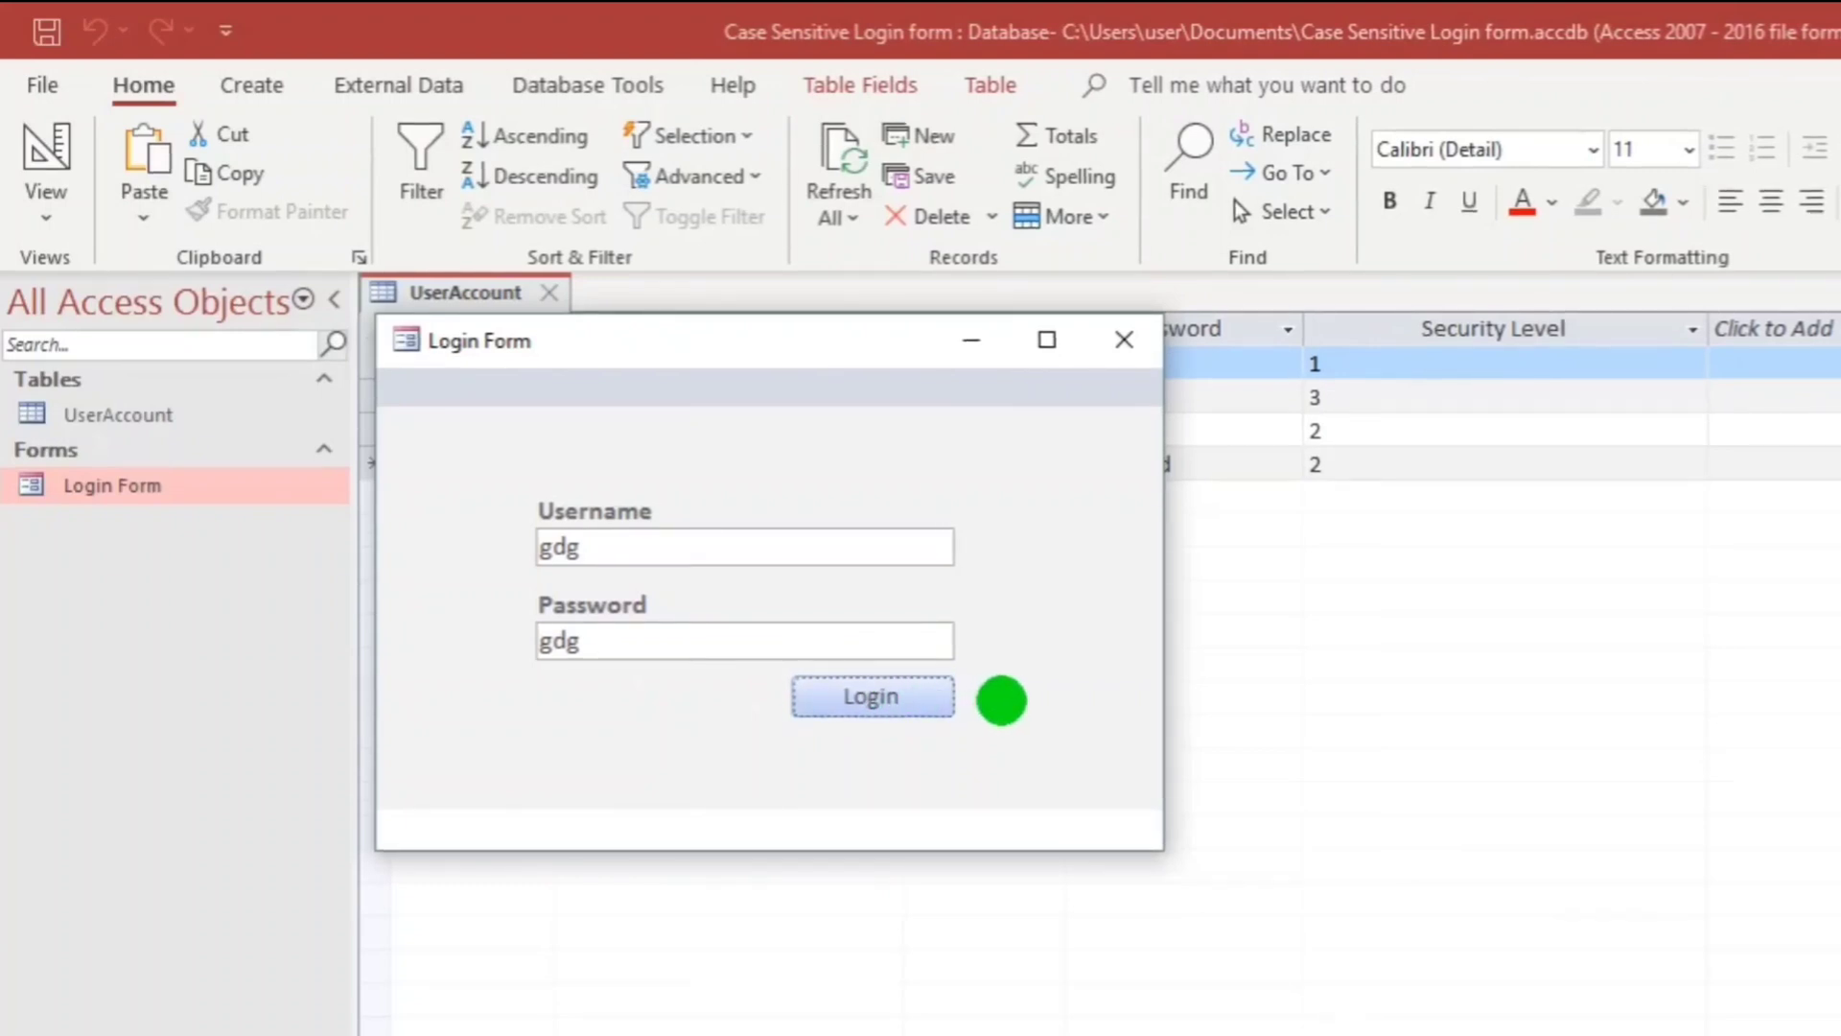
Back in Design view, add an unbound text box above Username and name it 'pass'.
right_click(501, 435)
left_click(551, 534)
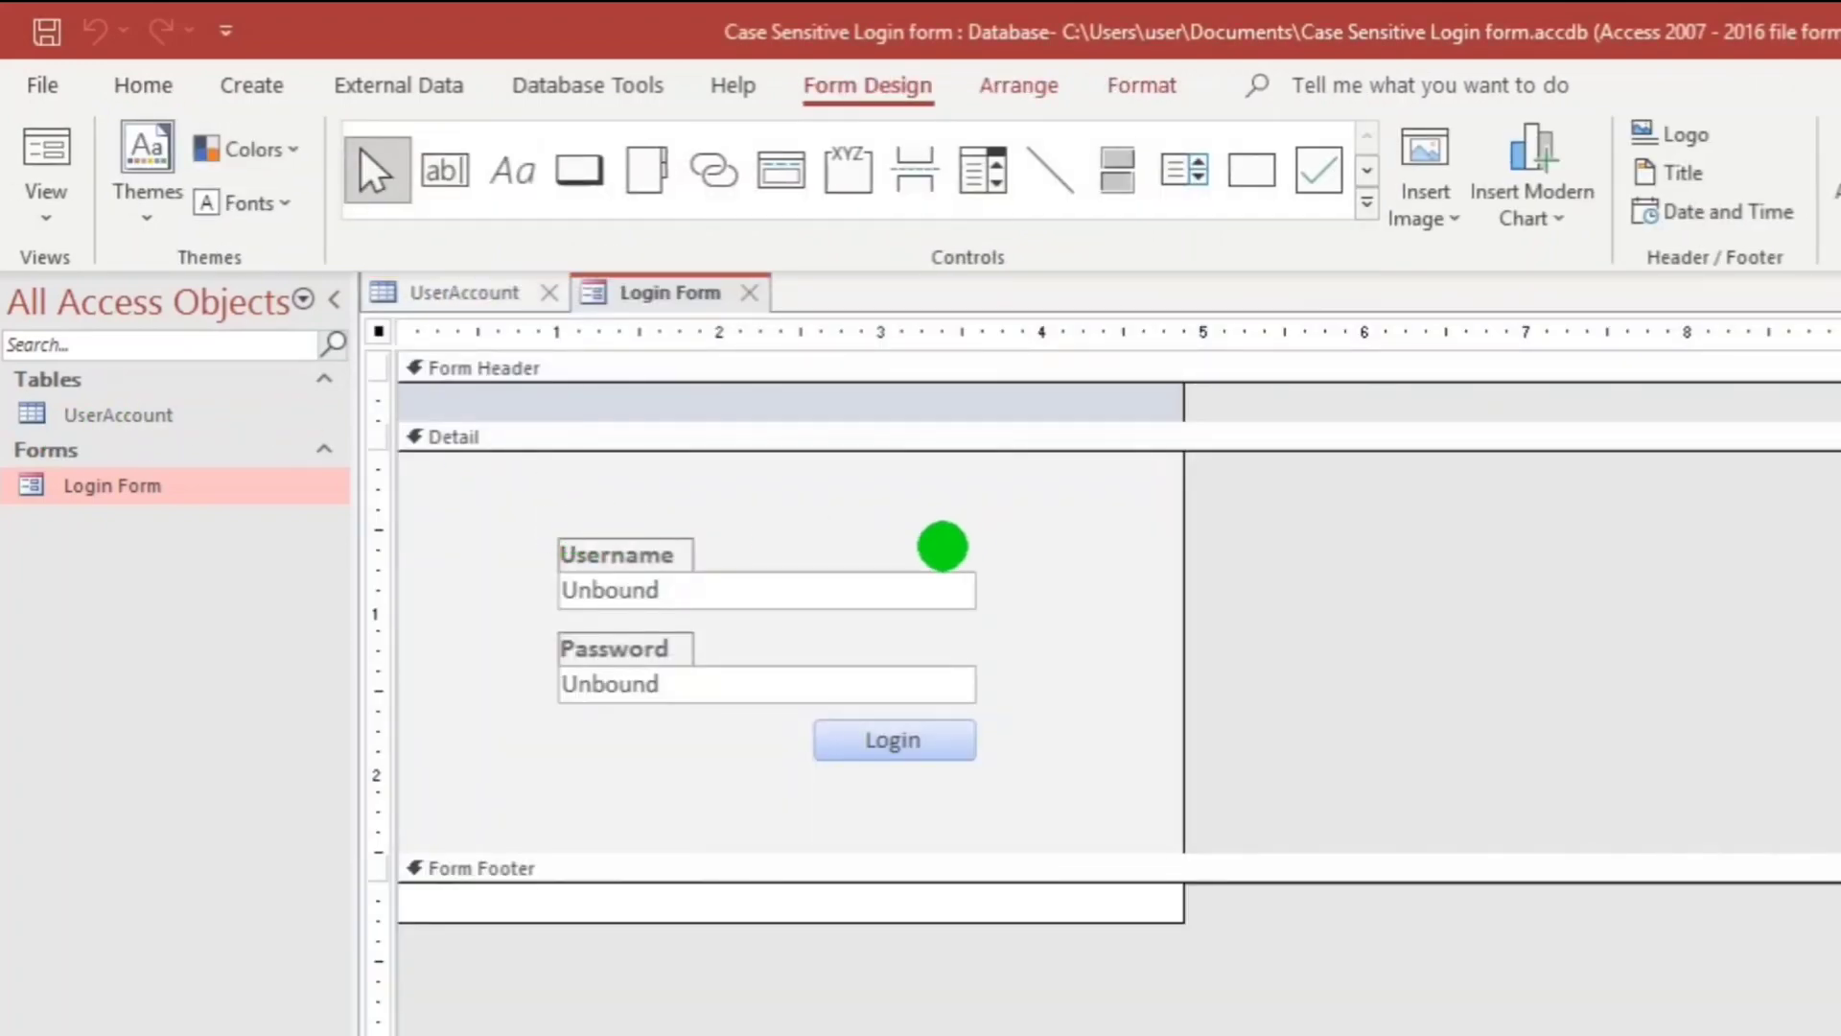
left_click(918, 510)
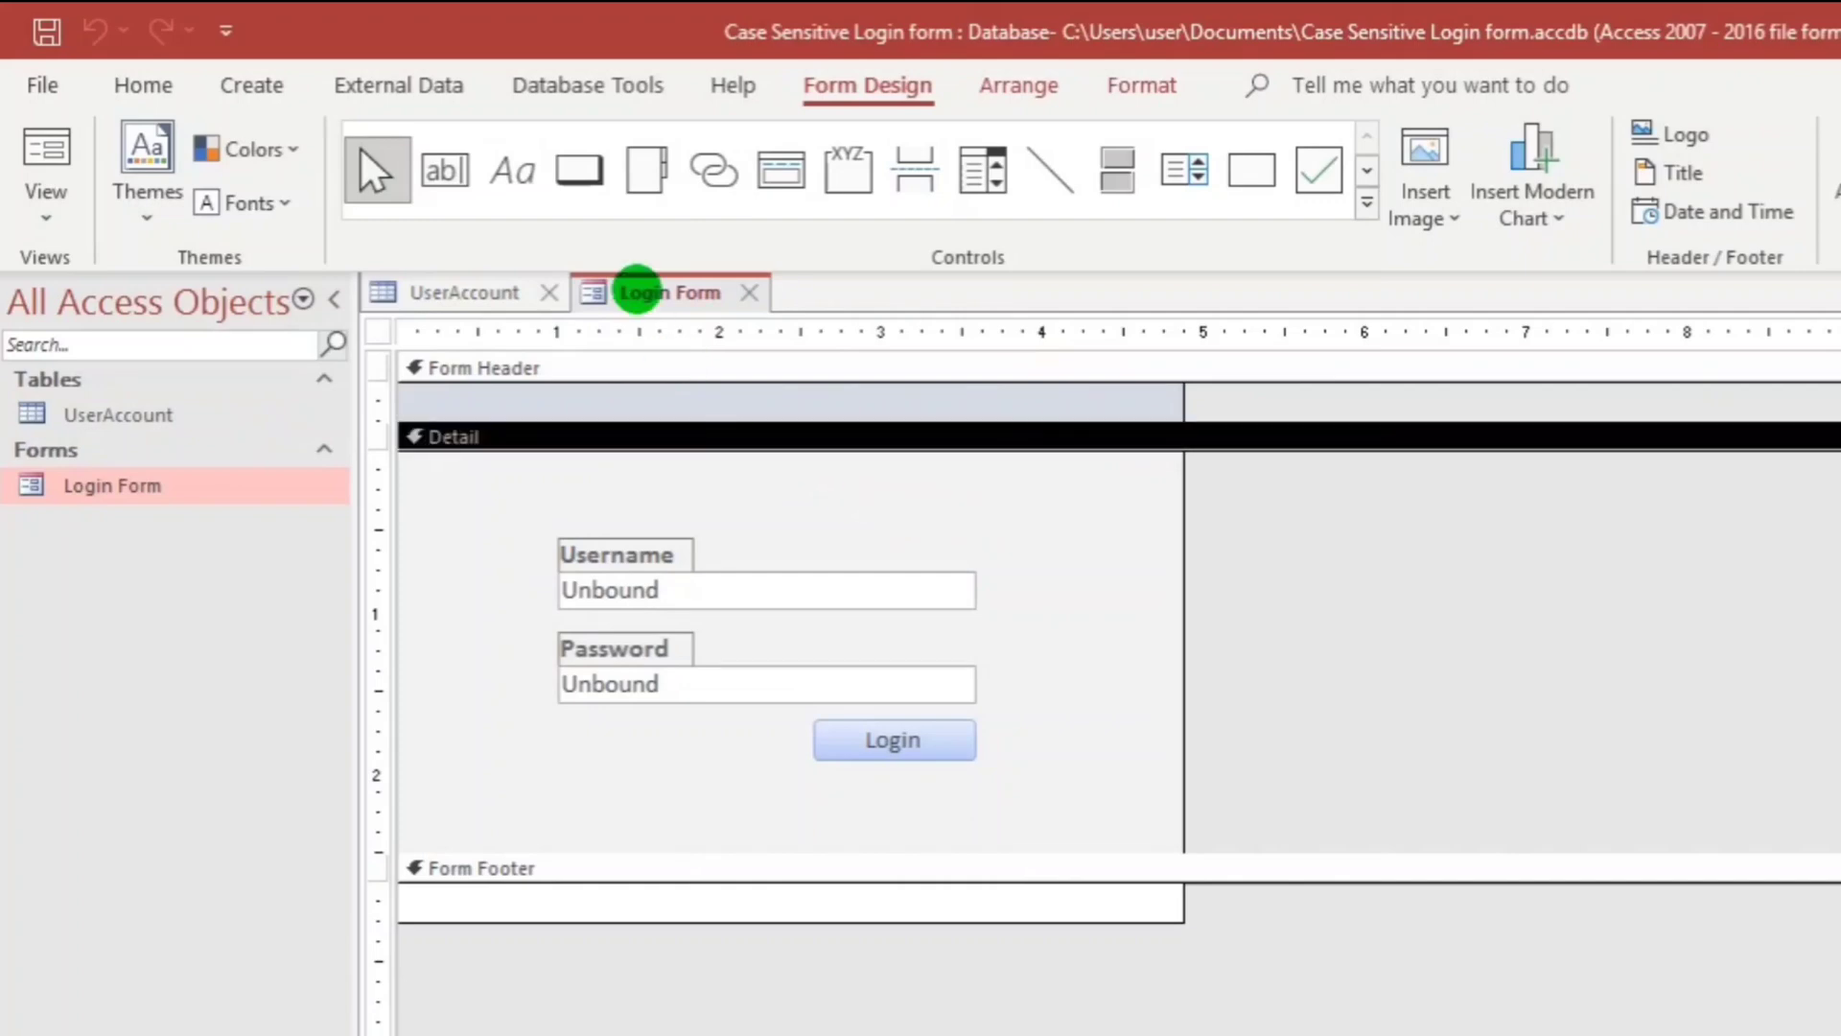
left_click(452, 184)
left_click(953, 481)
double_click(806, 500)
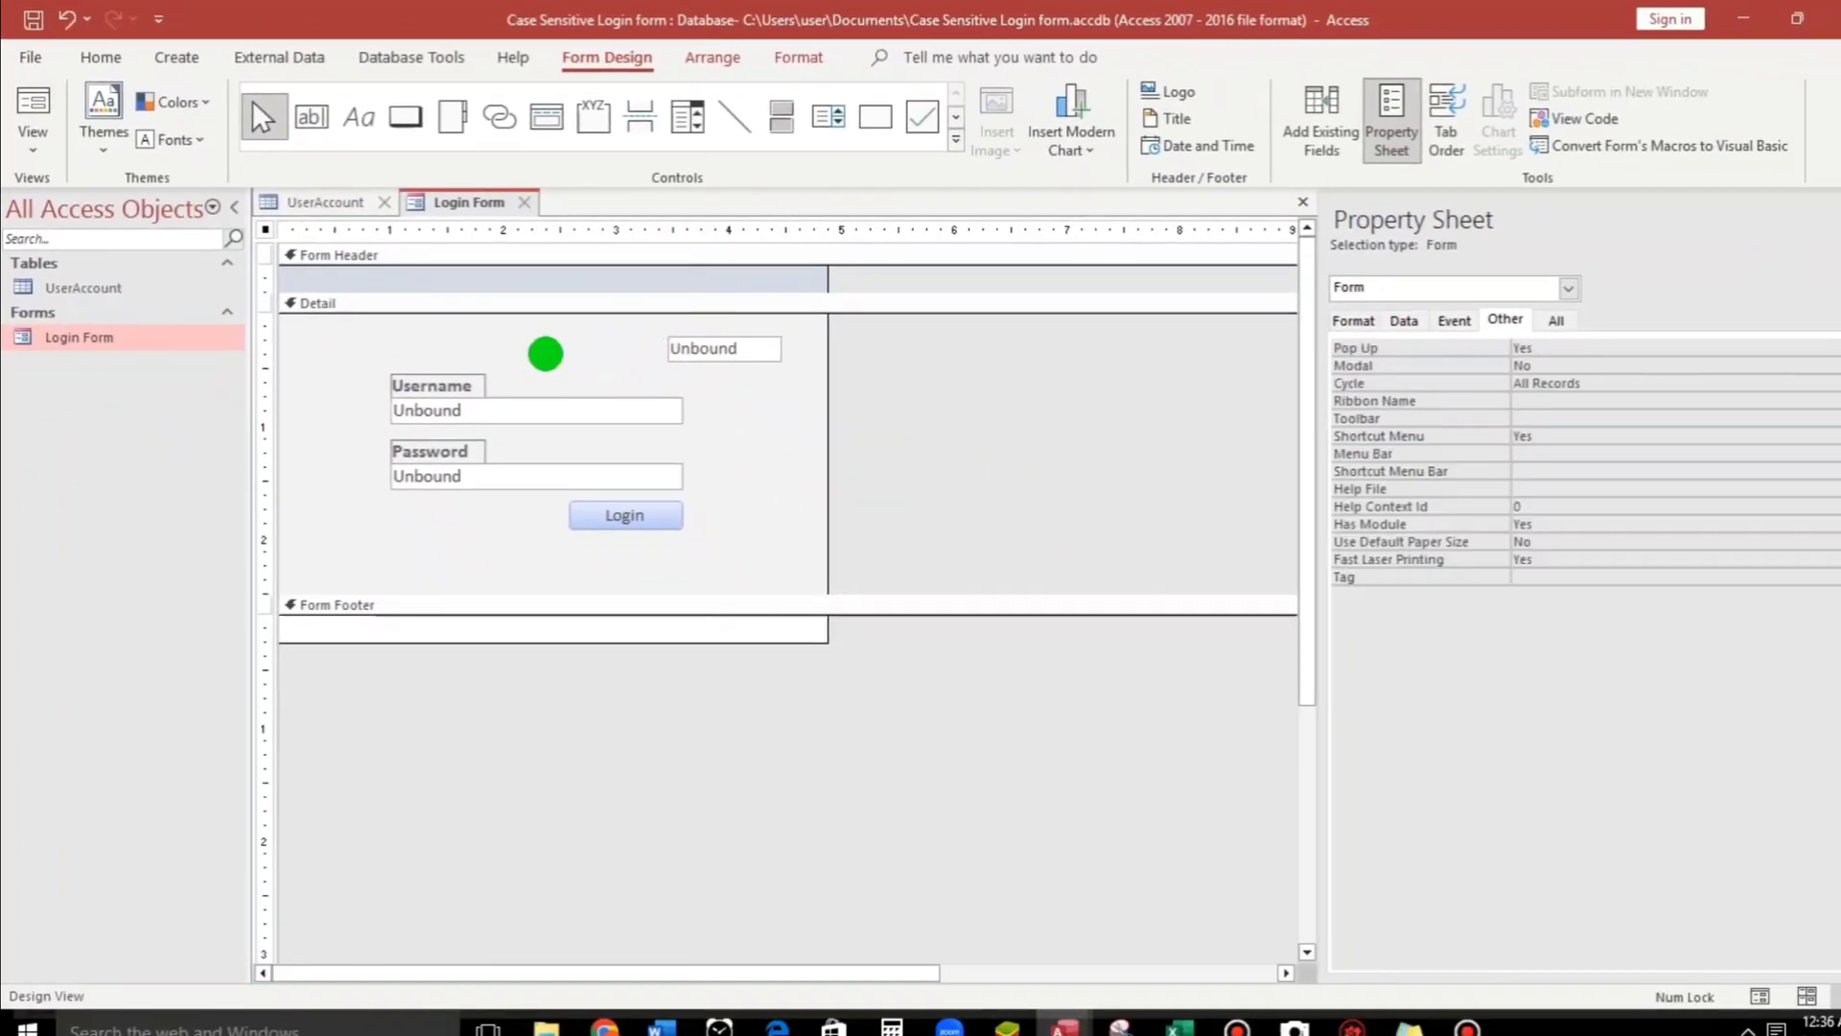
left_click(725, 353)
left_click_drag(1565, 352, 1454, 349)
type("pass")
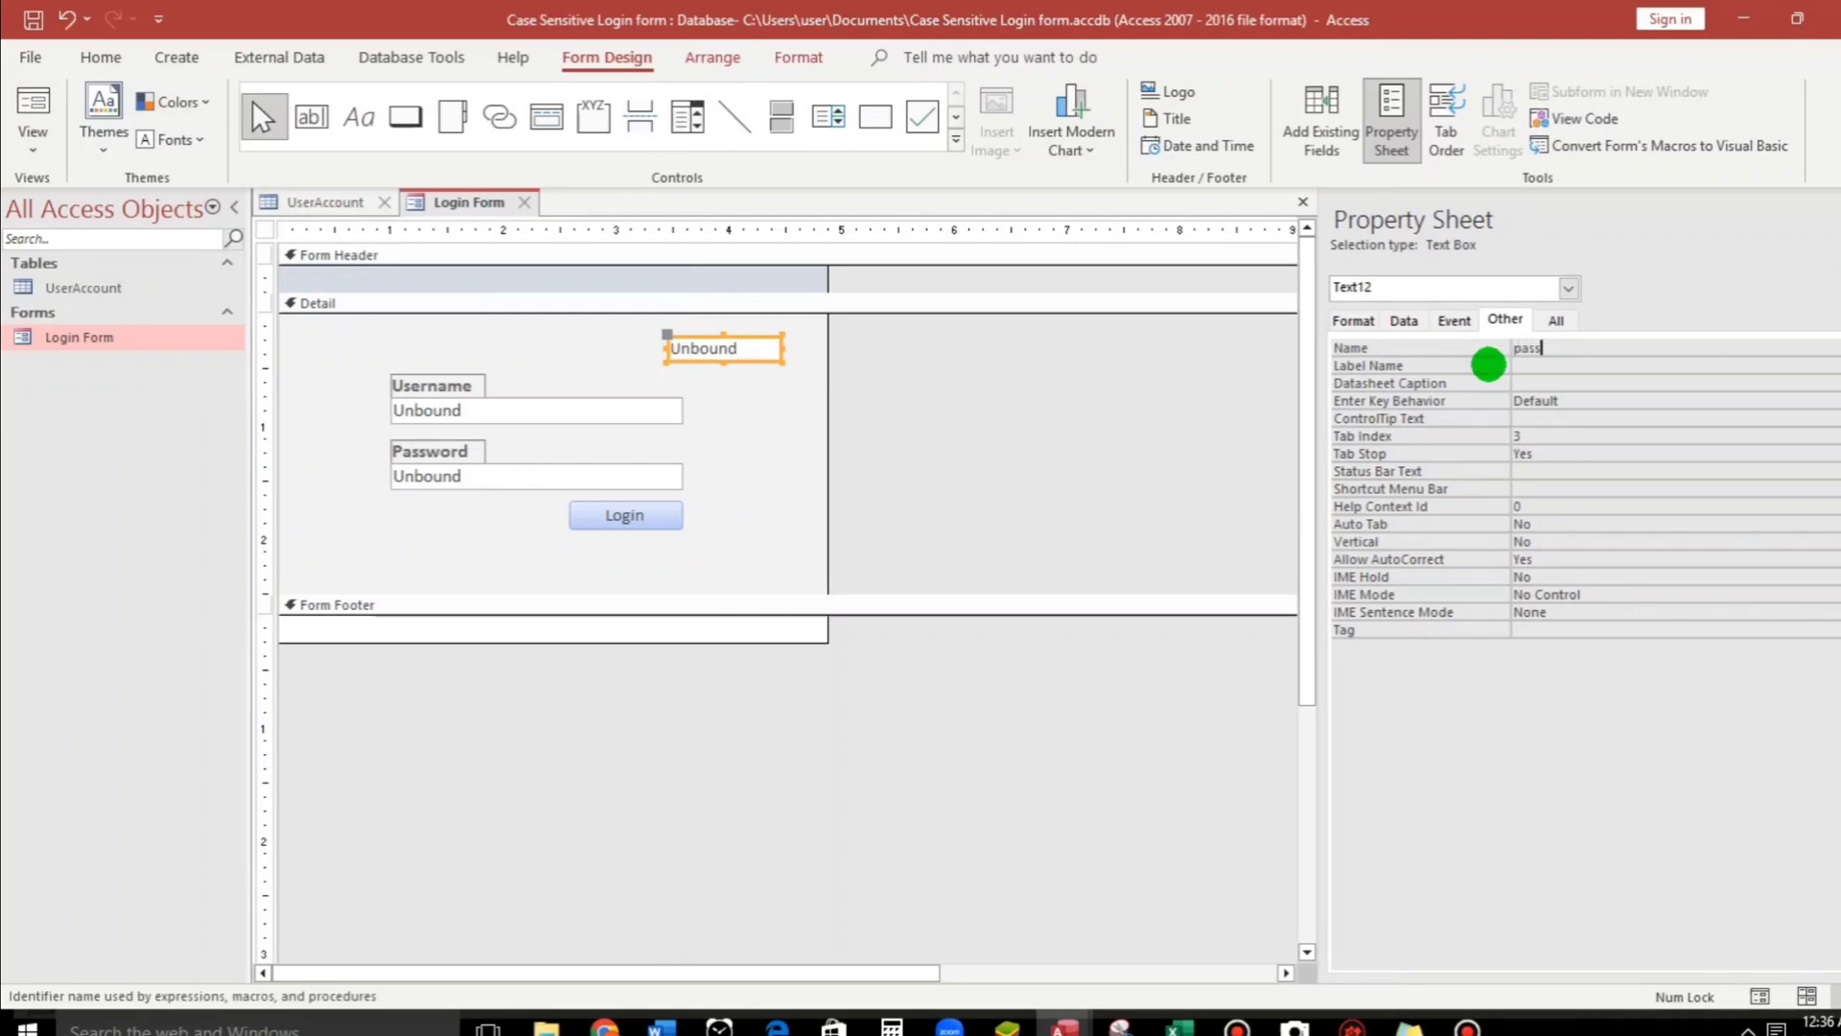
left_click(1582, 381)
Select the Login button and show its Event properties.
left_click(723, 500)
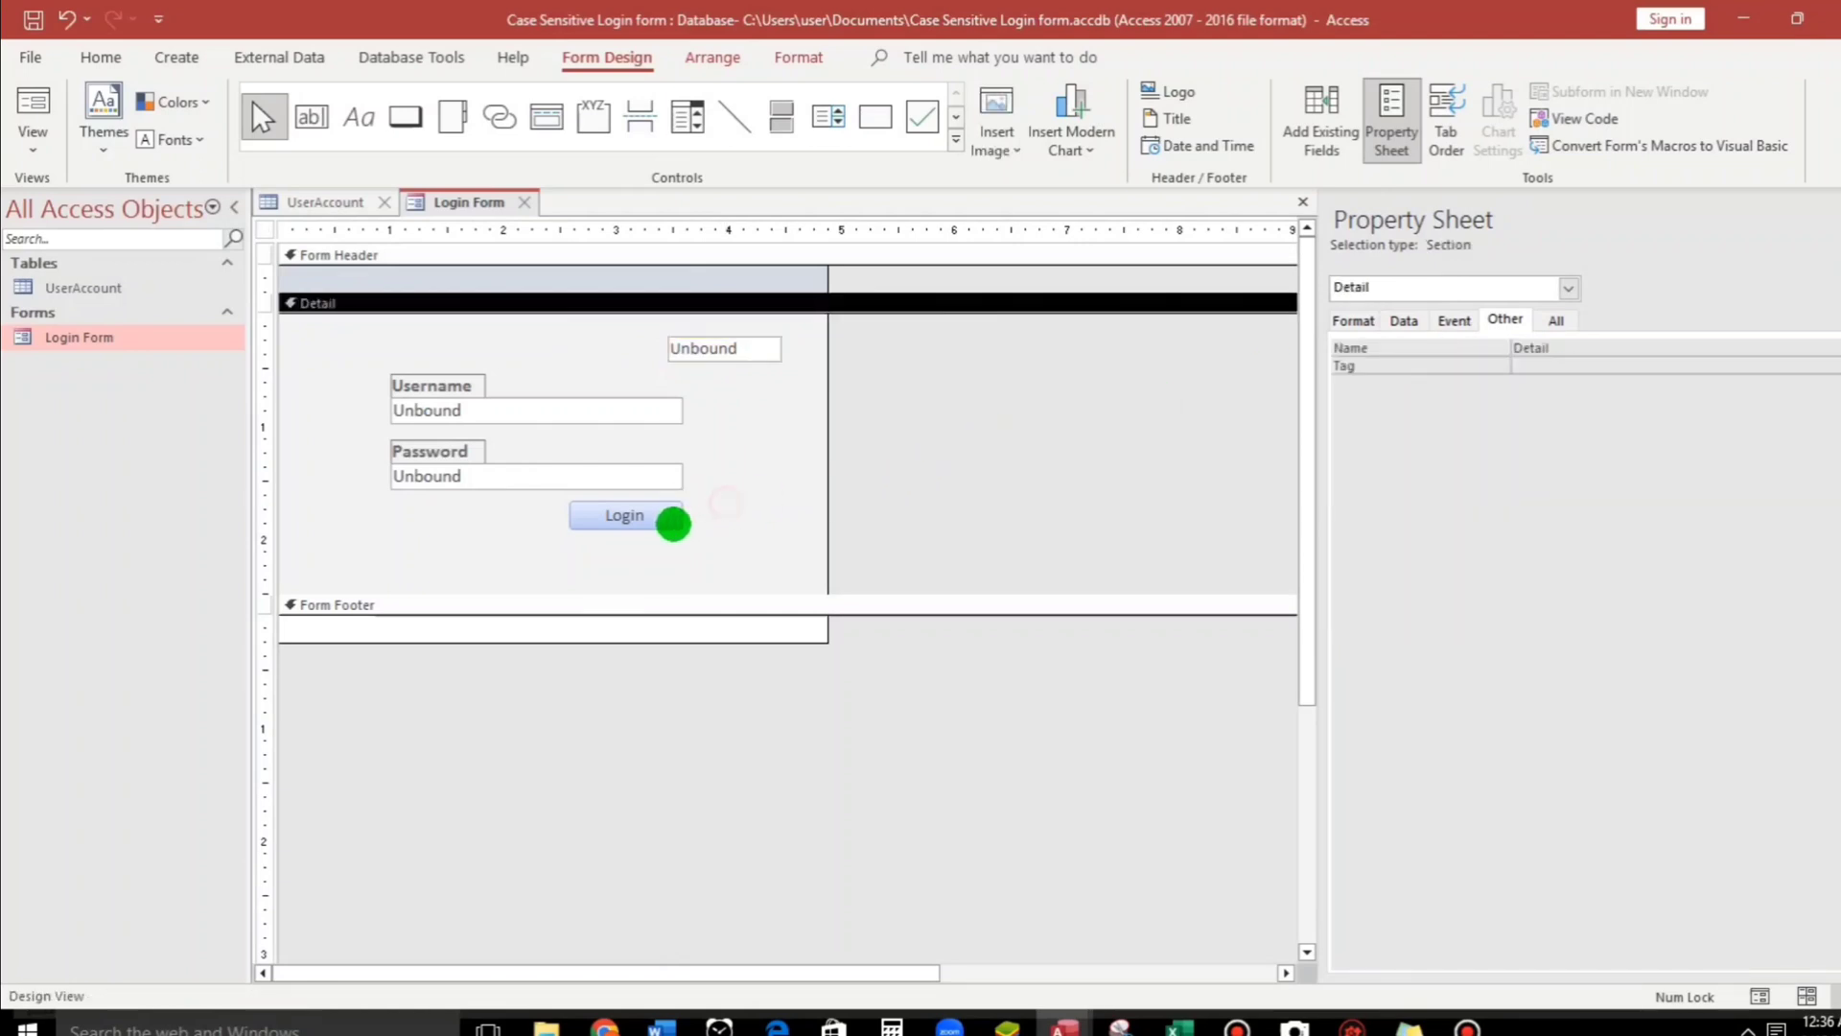
left_click(659, 522)
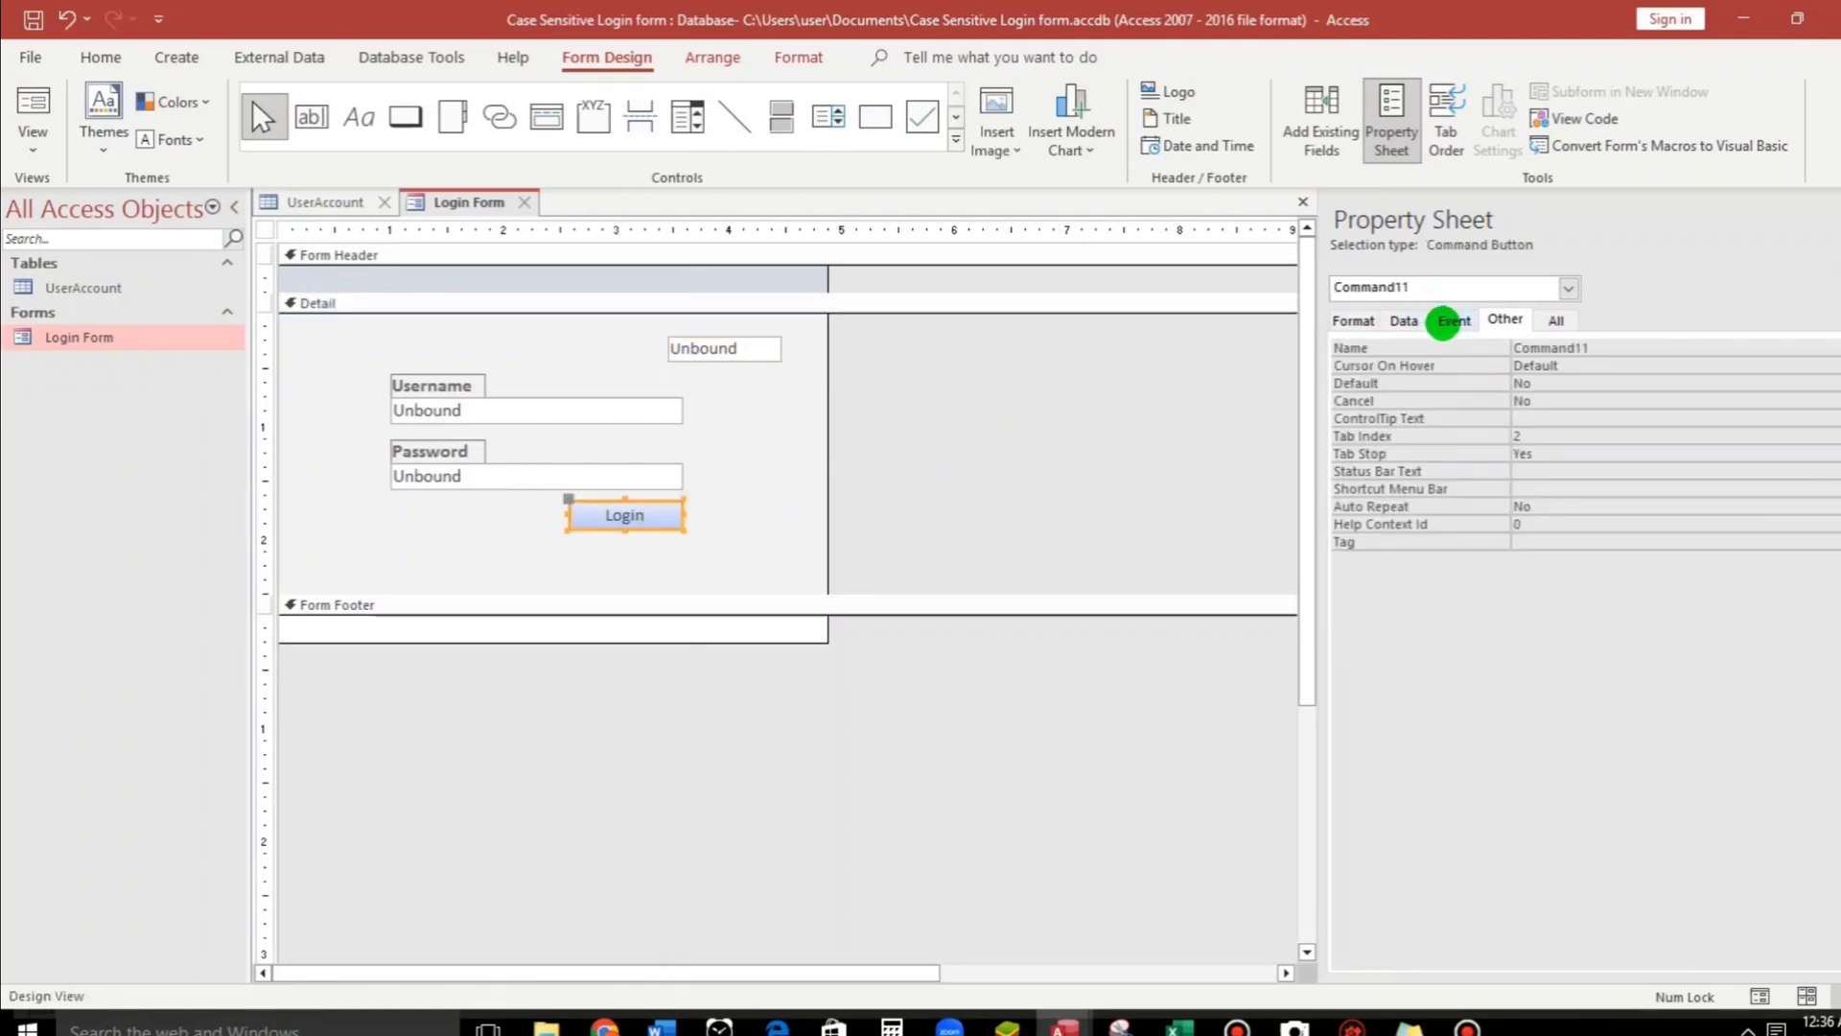
left_click(1454, 319)
Open the On Click code and start a me.pass = dlookup( line above the If block.
left_click(1832, 347)
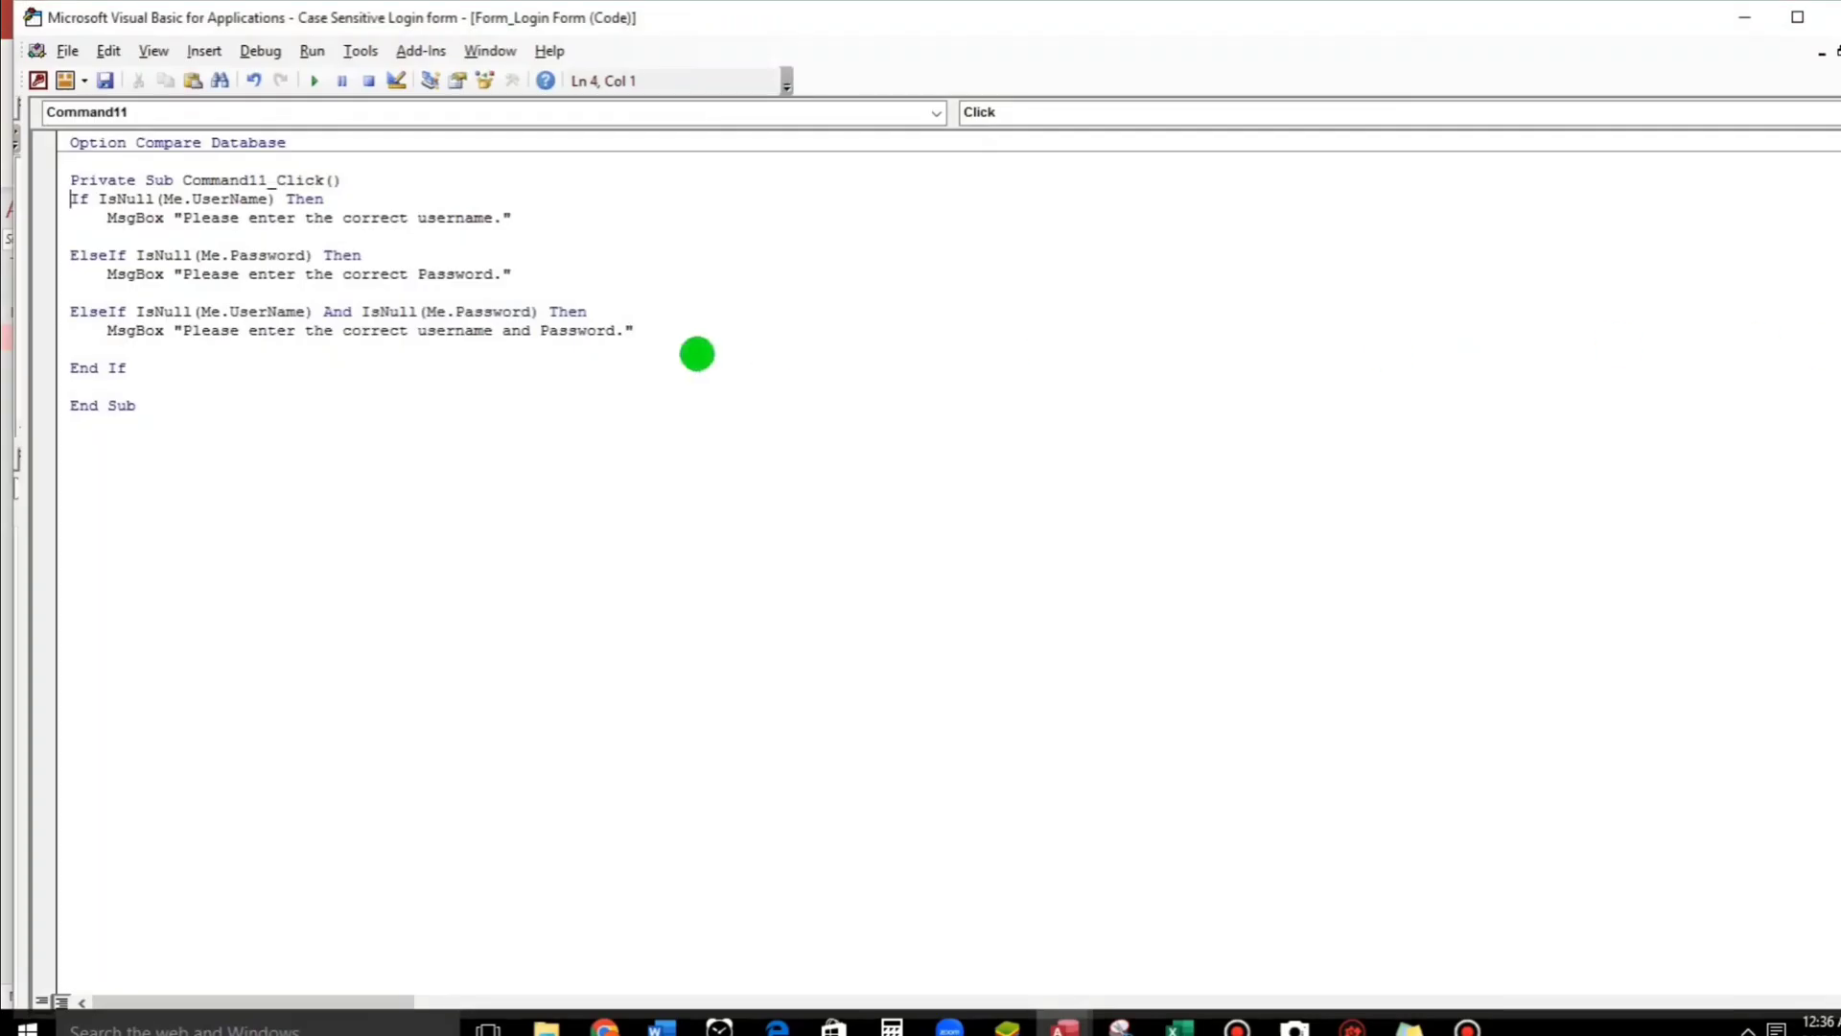
key("Return")
key("Return")
key("Return")
key("Return")
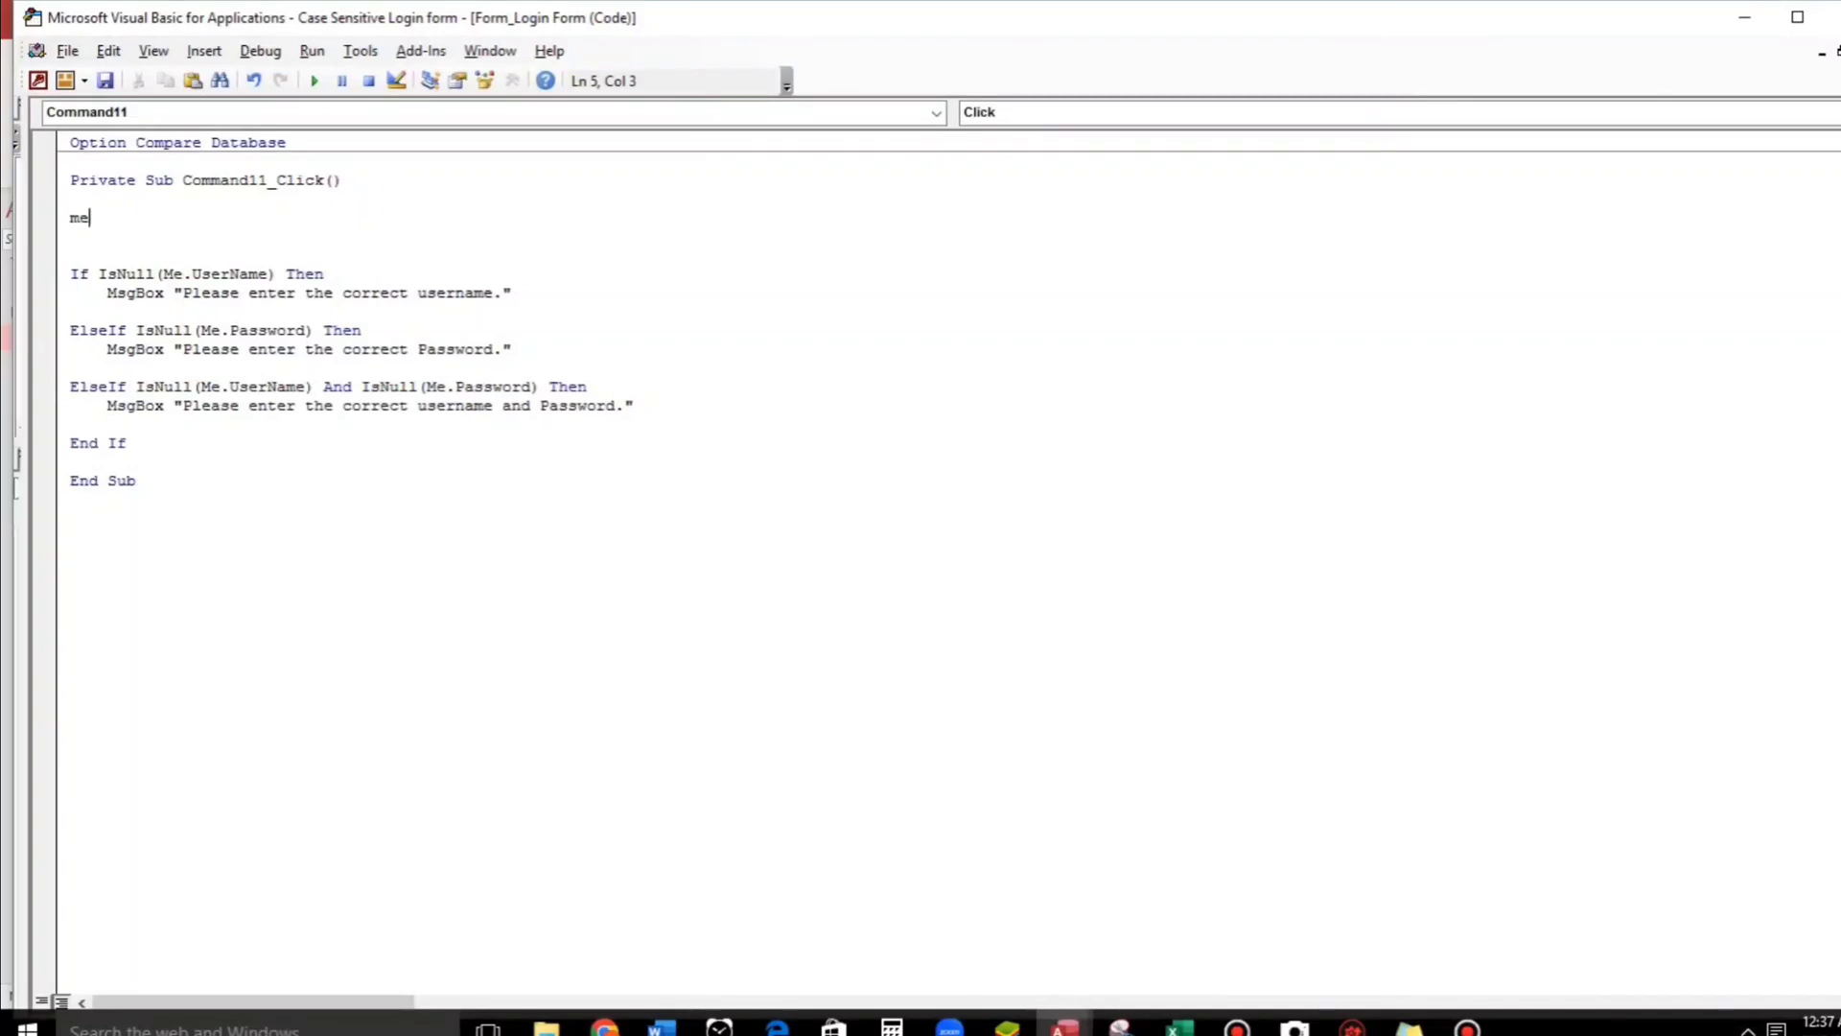
type(".")
type("paas")
key("BackSpace")
key("BackSpace")
type("ss")
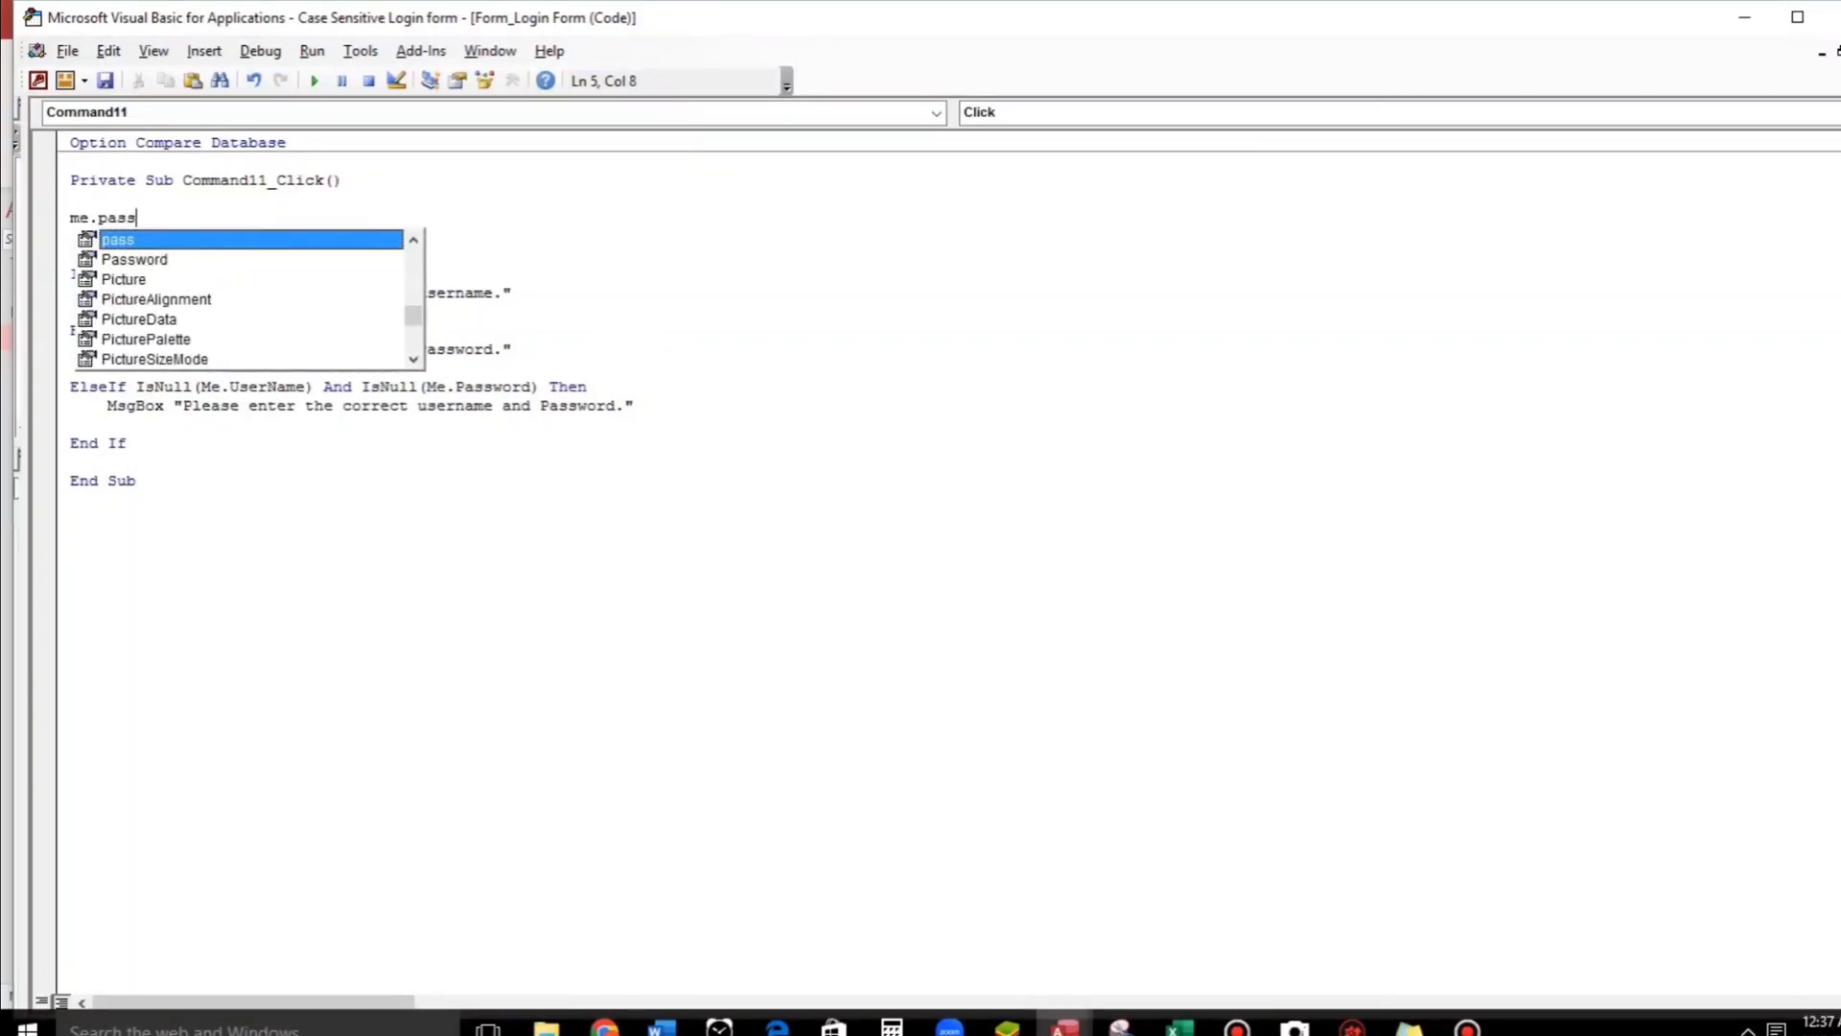
type(" = dloo")
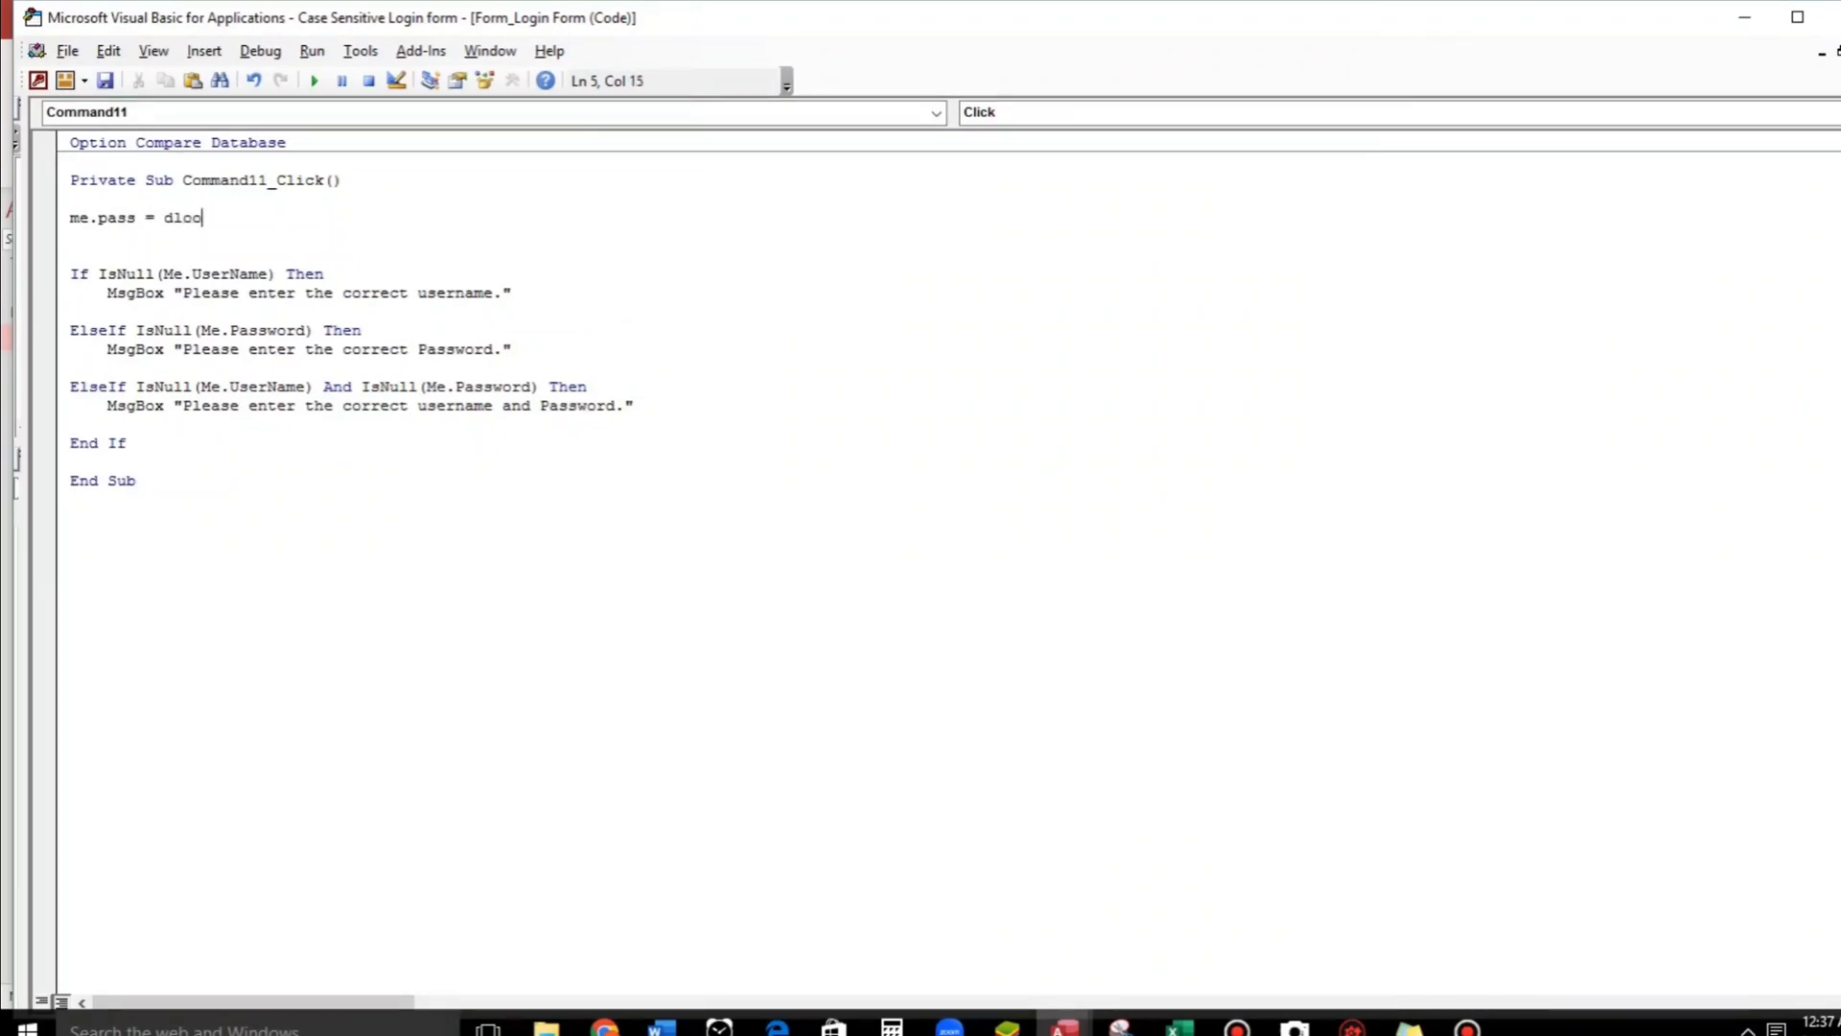
type("kup(")
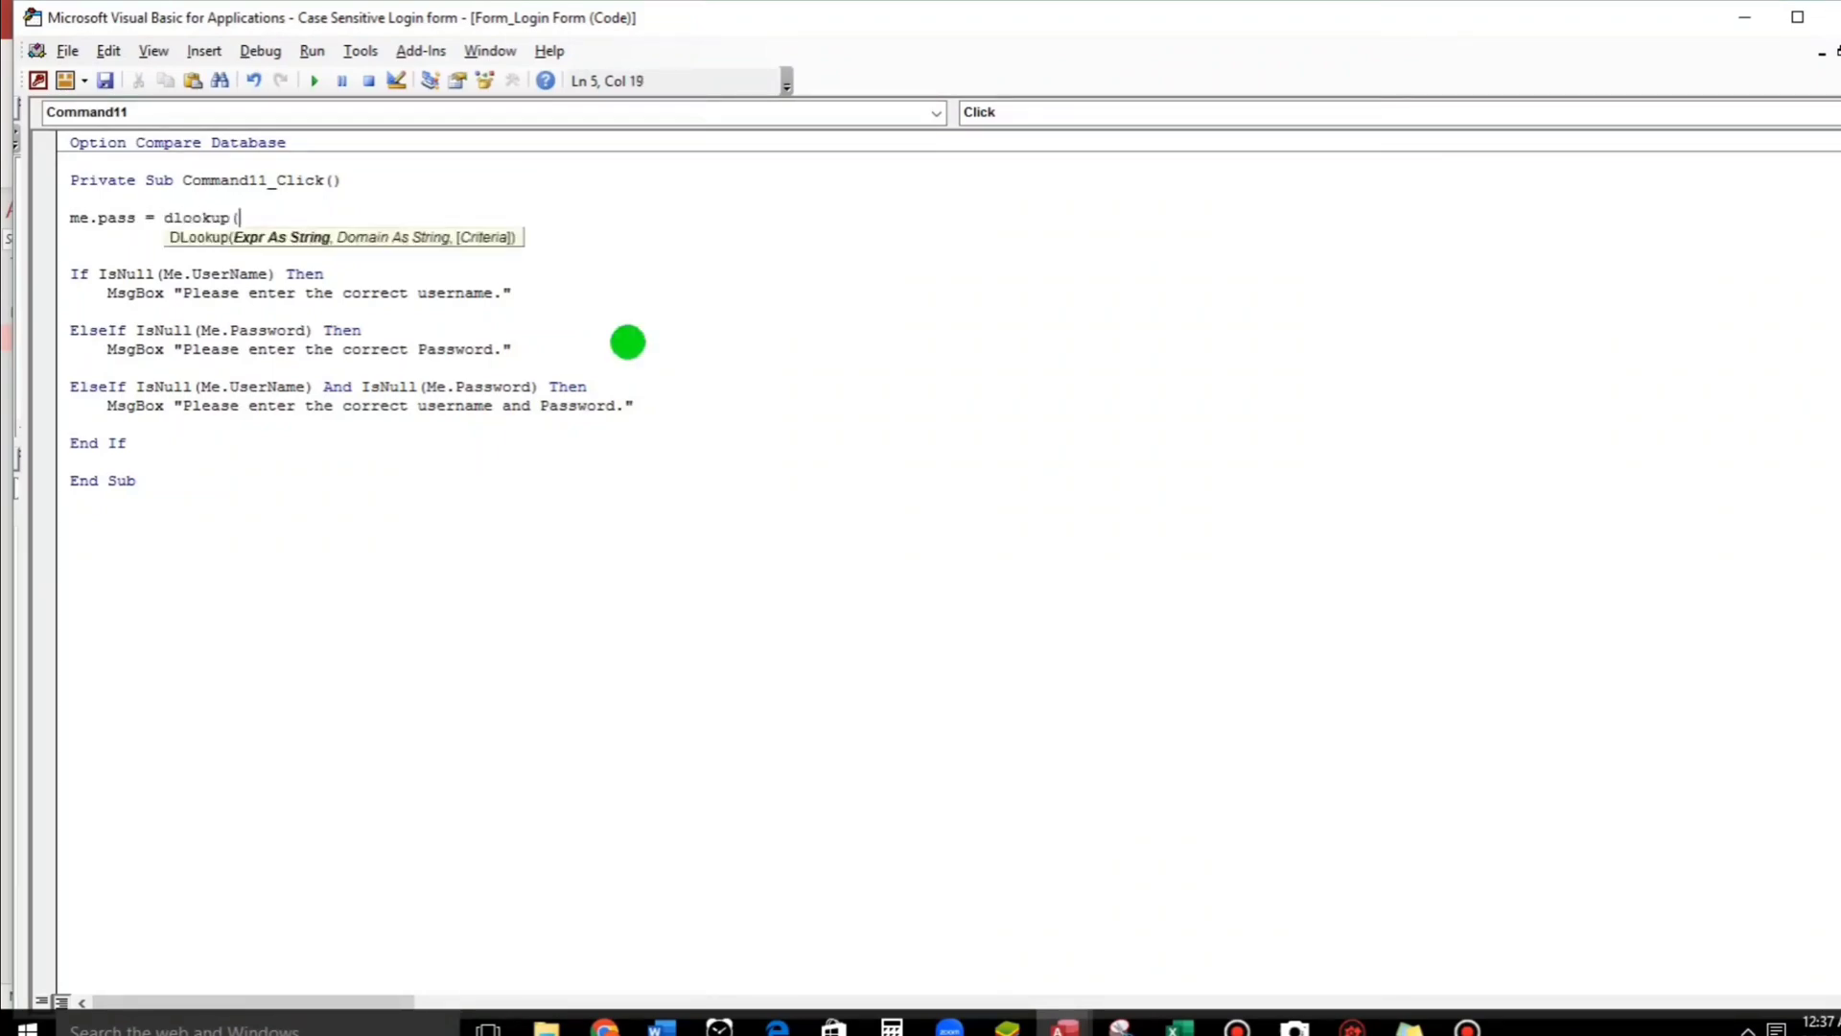
Check the UserAccount table's field names, then add "Password", as the first argument.
key("alt+F11")
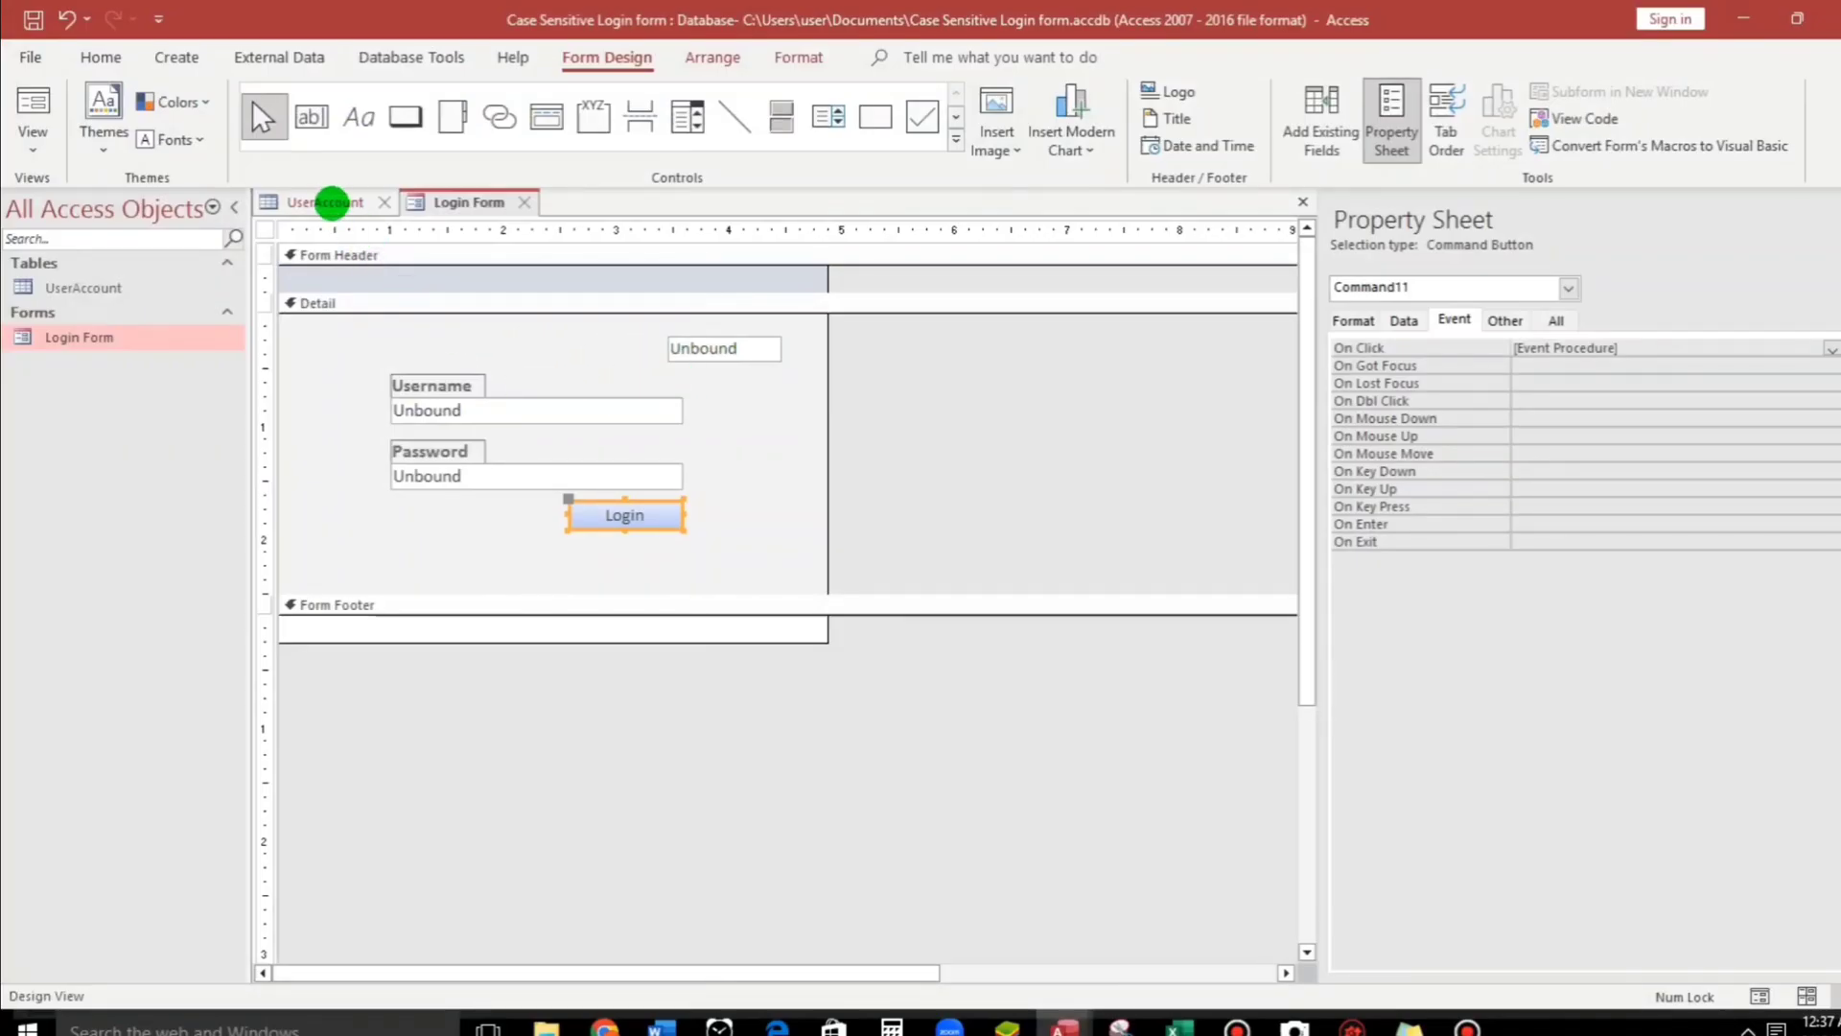
left_click(329, 201)
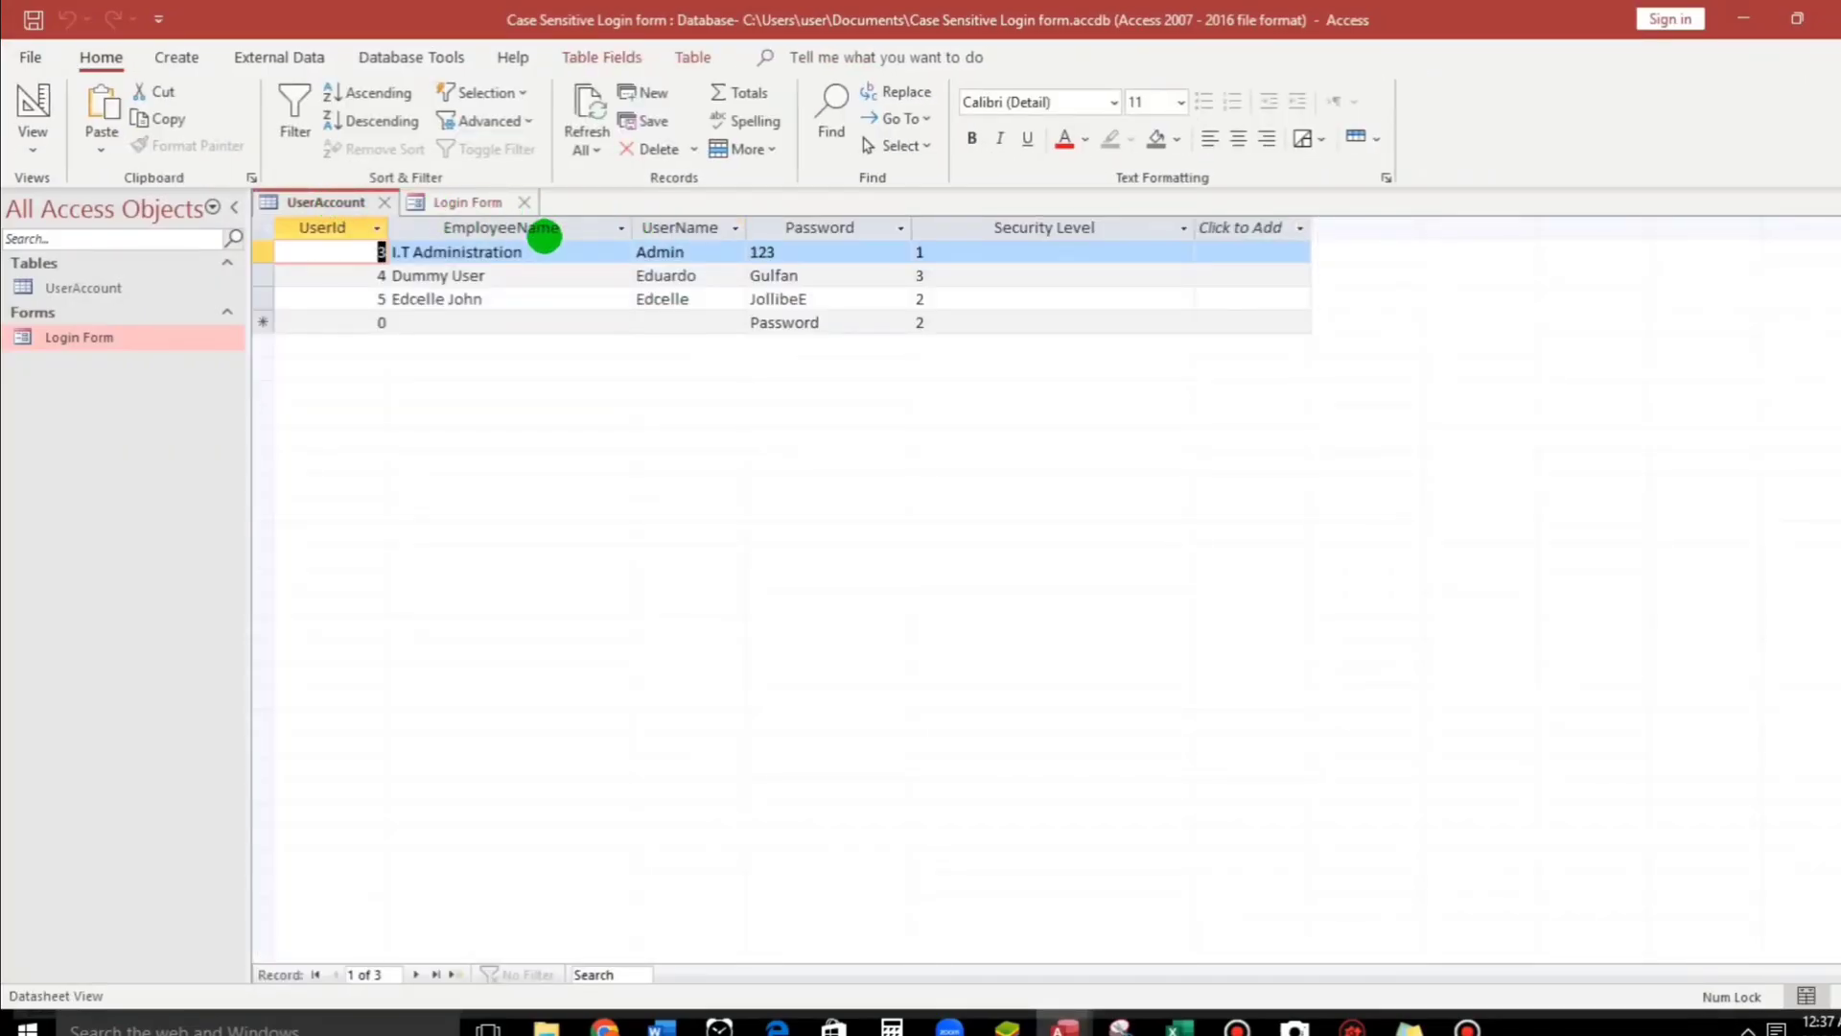
key("alt+F11")
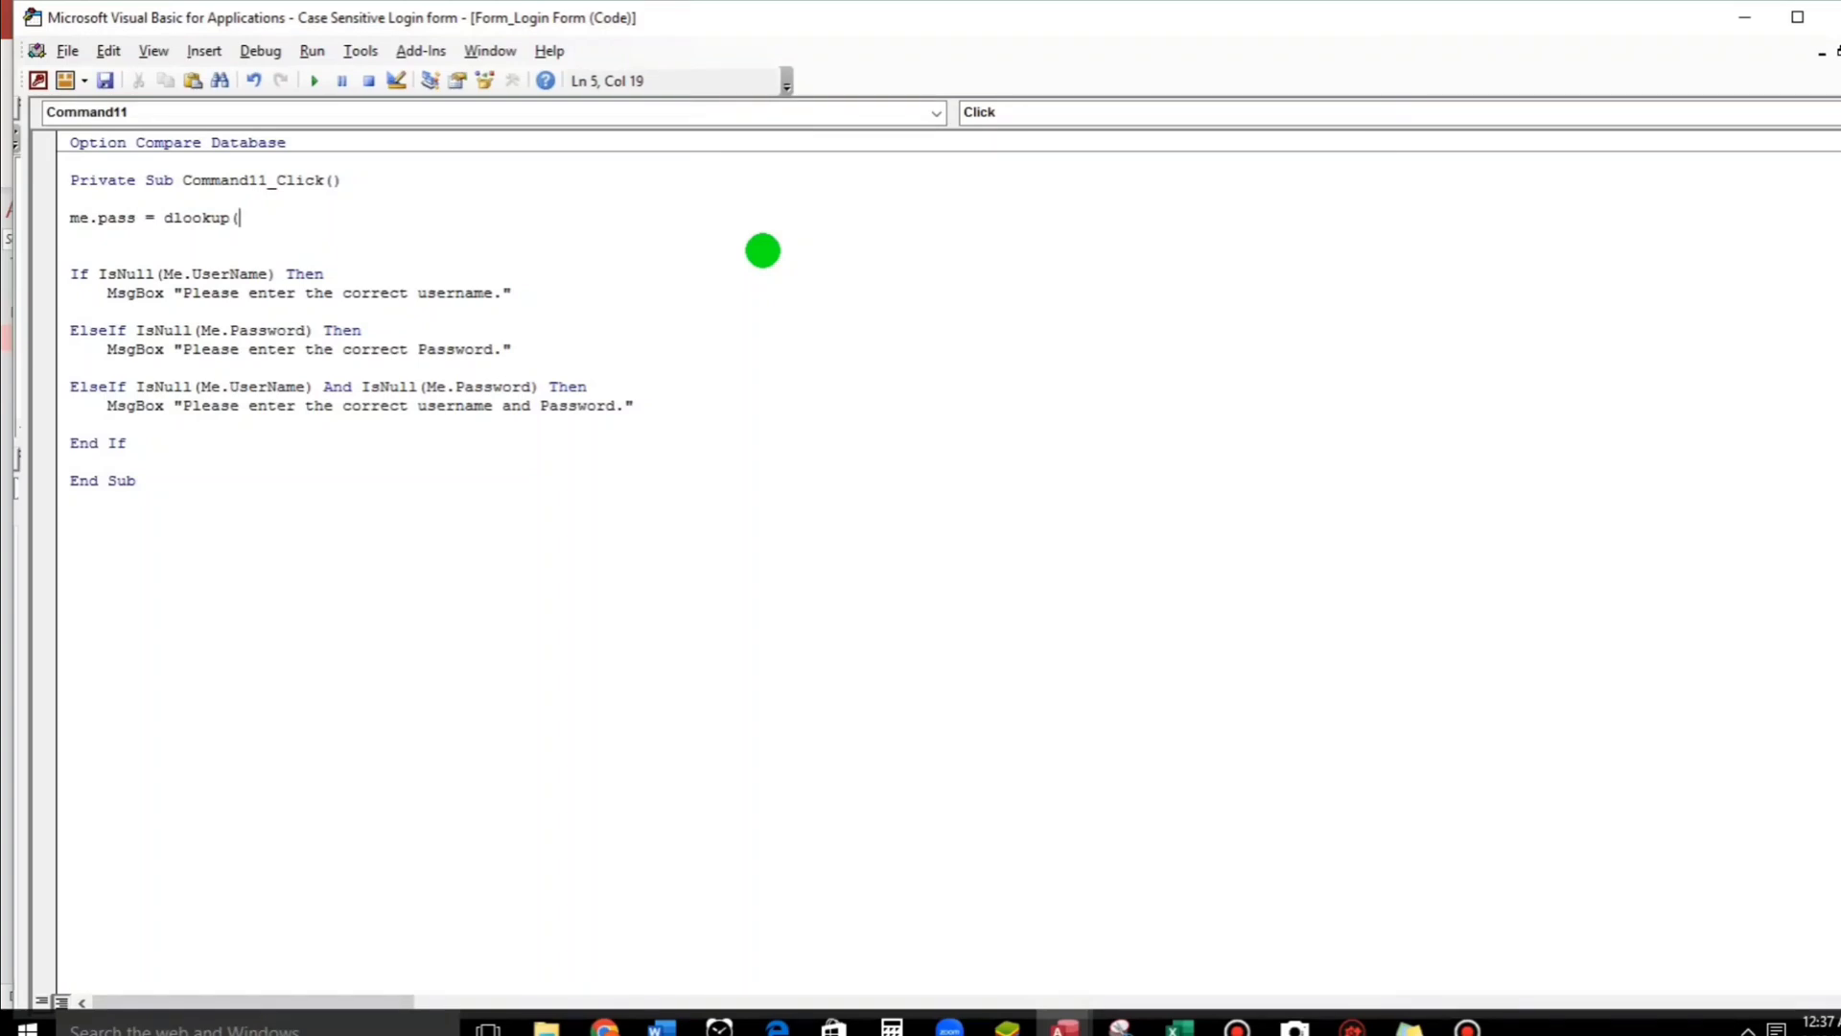
type("\"Passw")
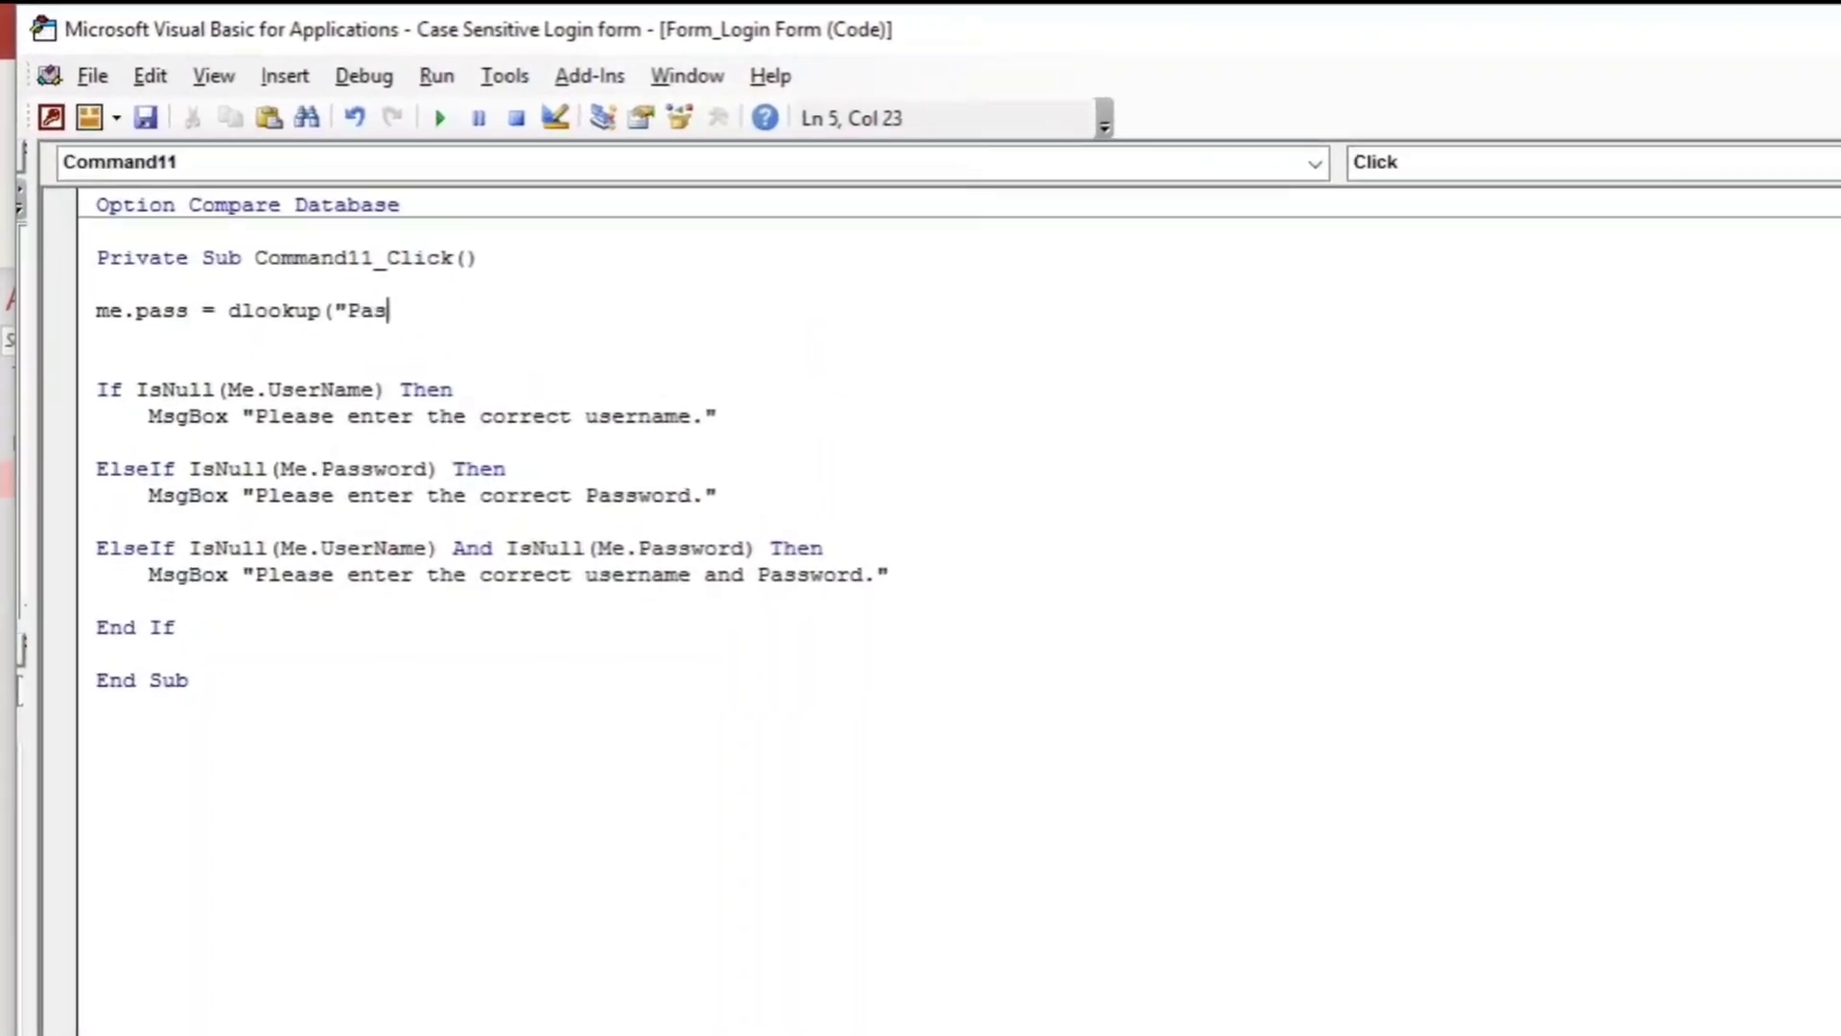
key("BackSpace")
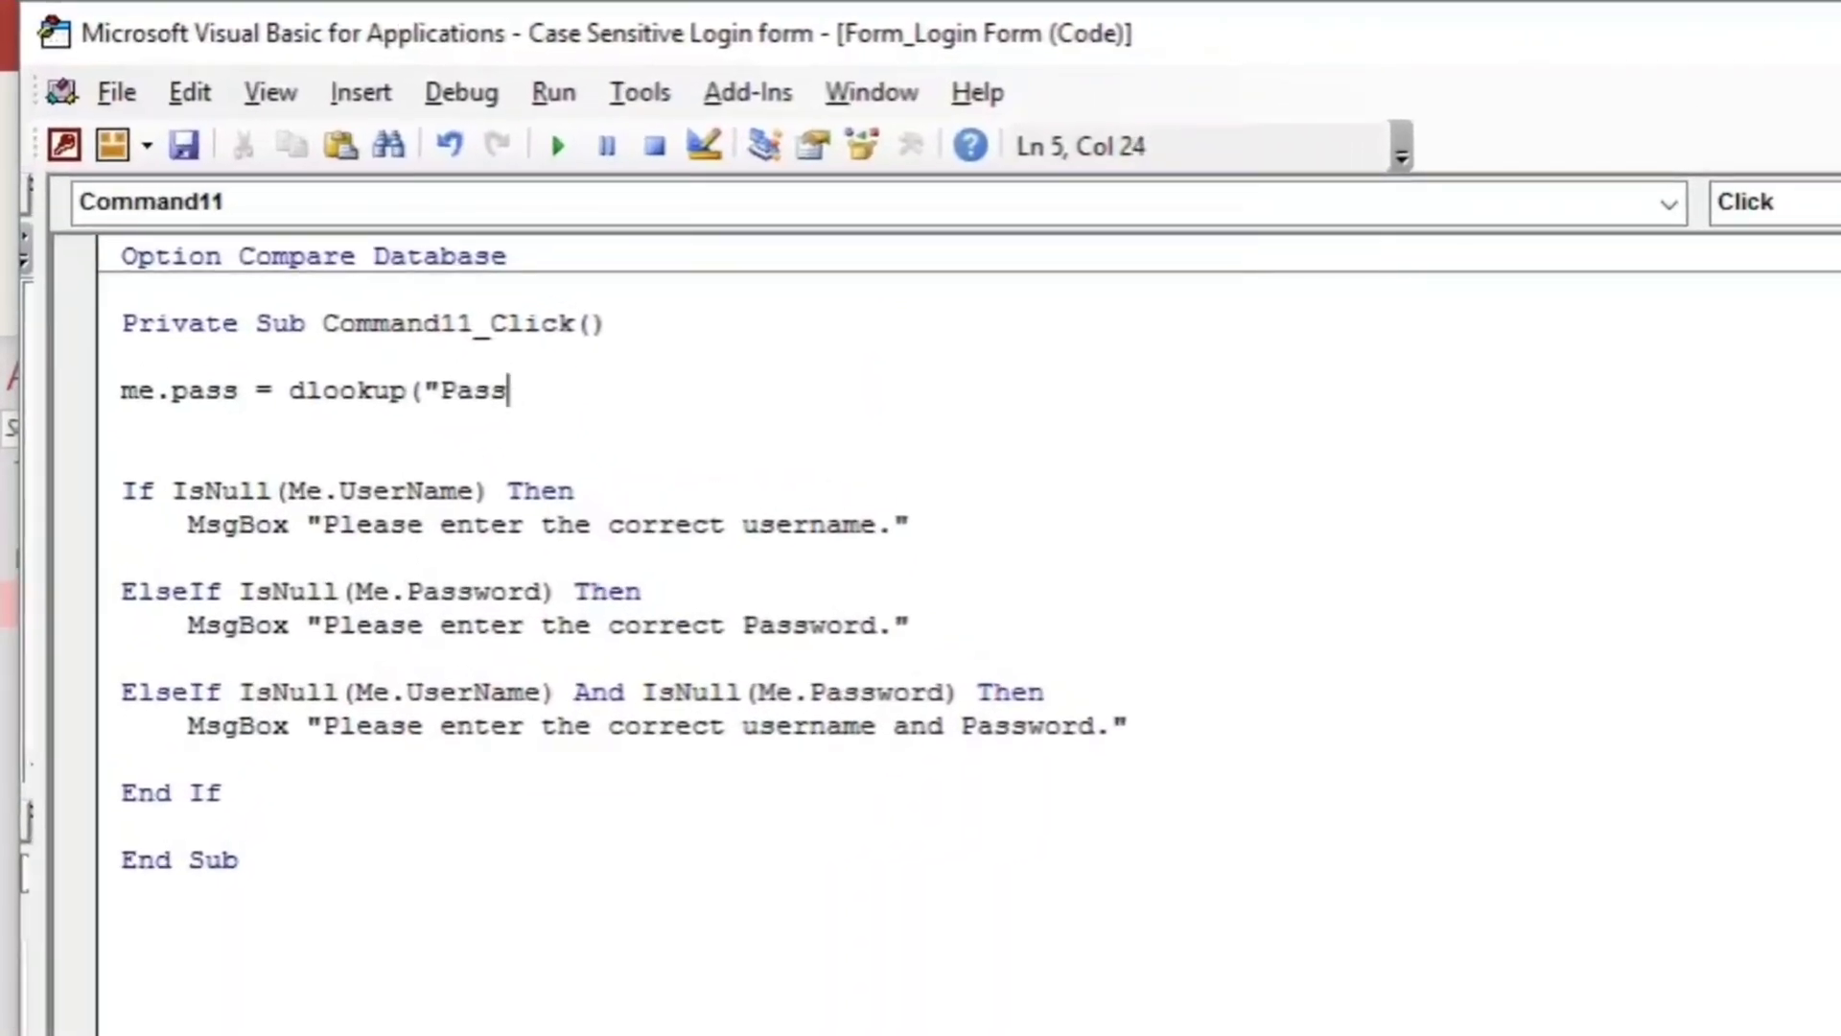
type("word\",")
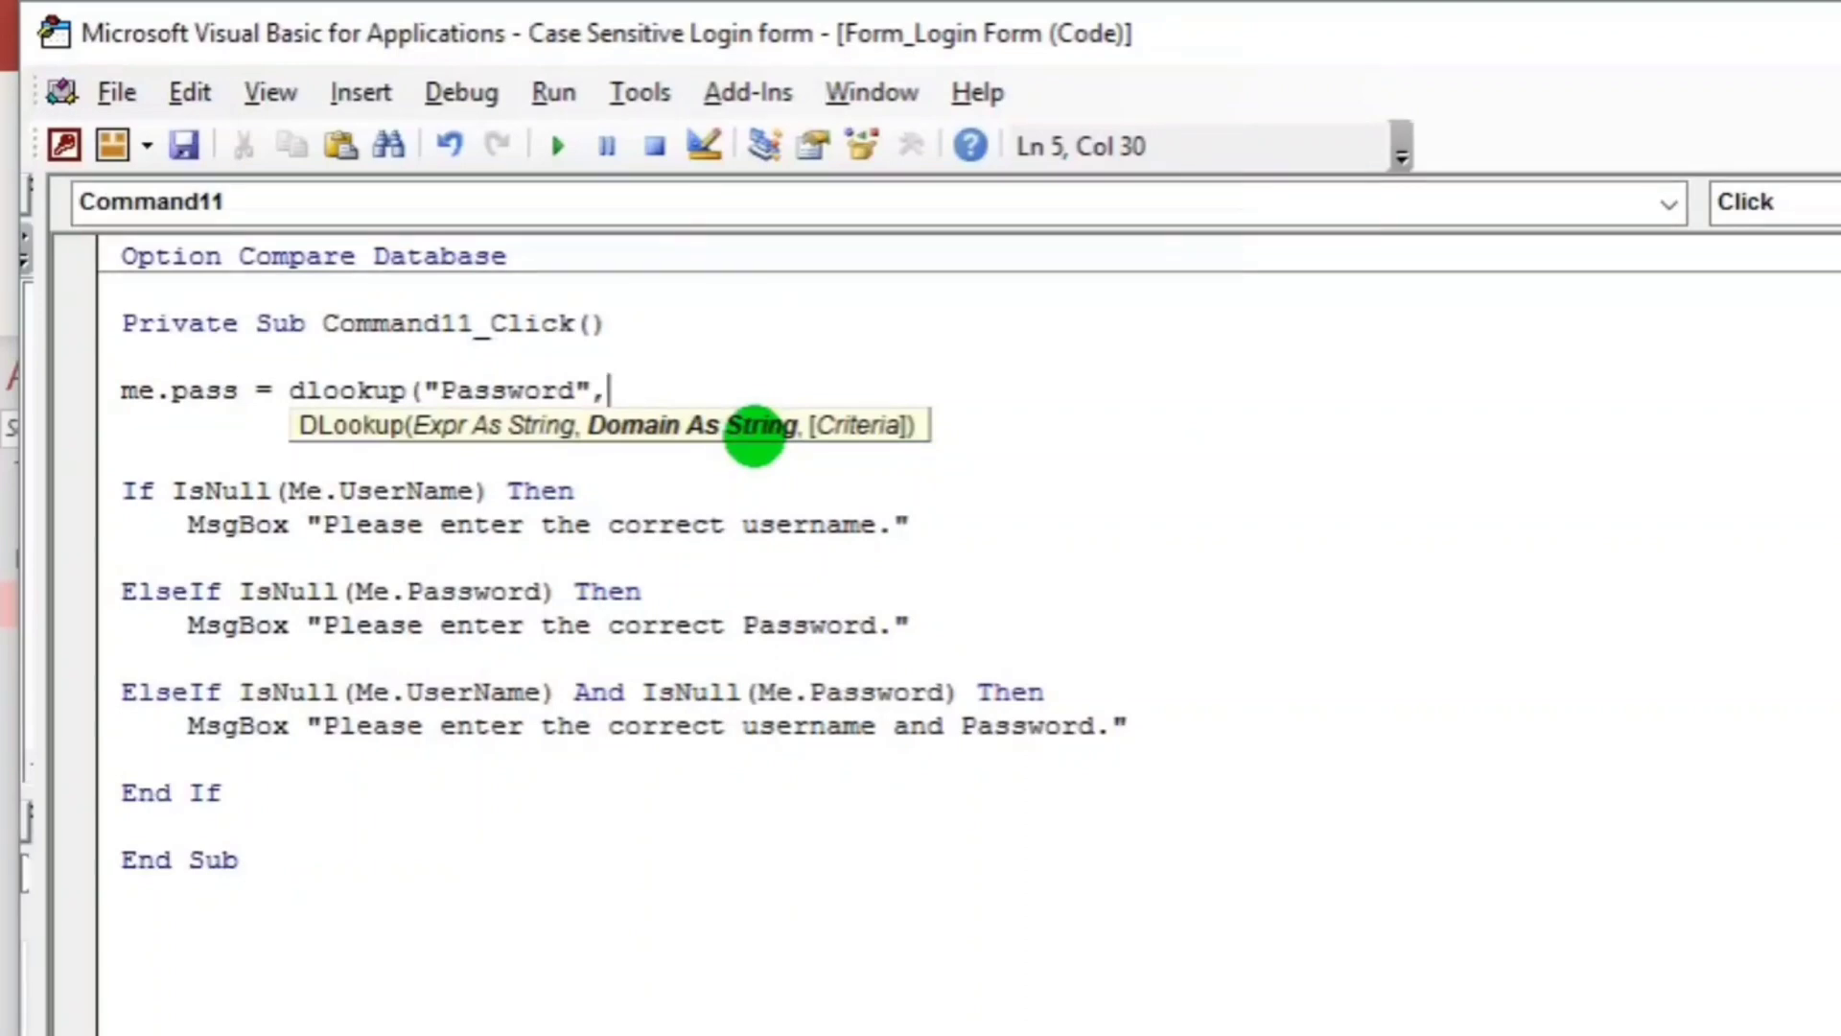
Add "UserAccount" as the DLookup domain after rechecking the table.
type("\"")
key("alt+F11")
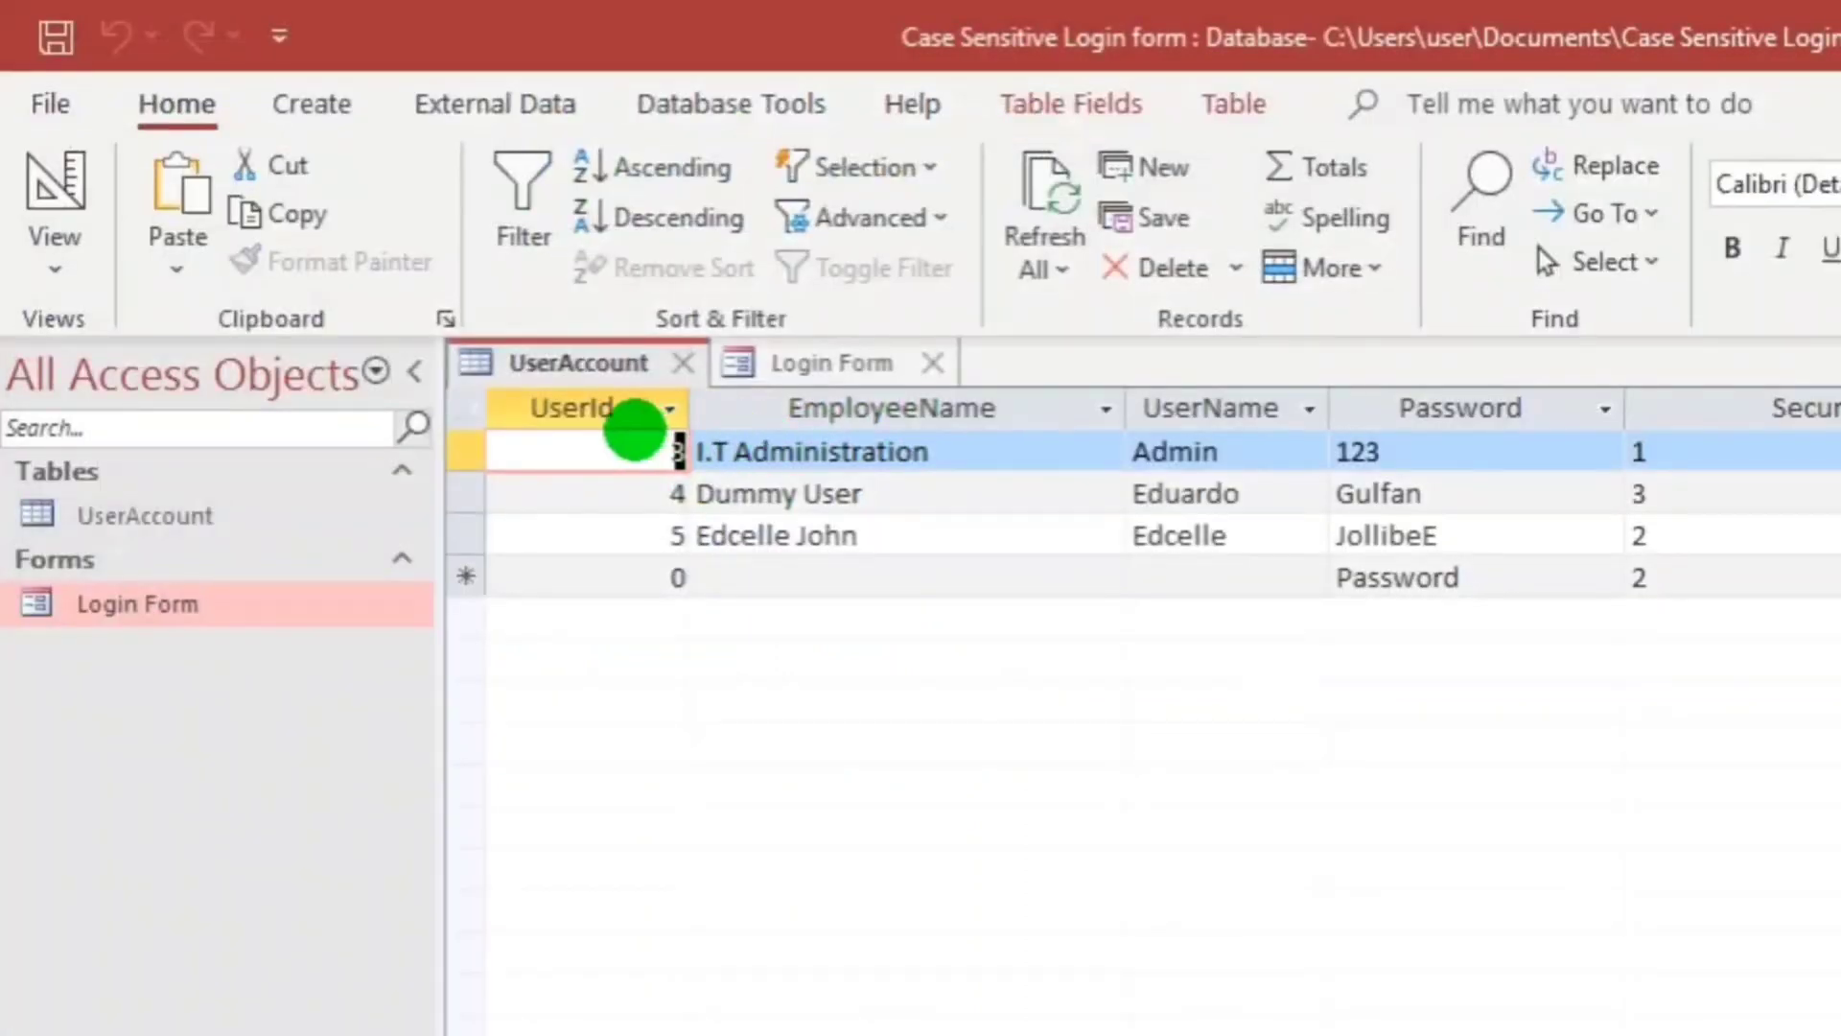
key("alt+F11")
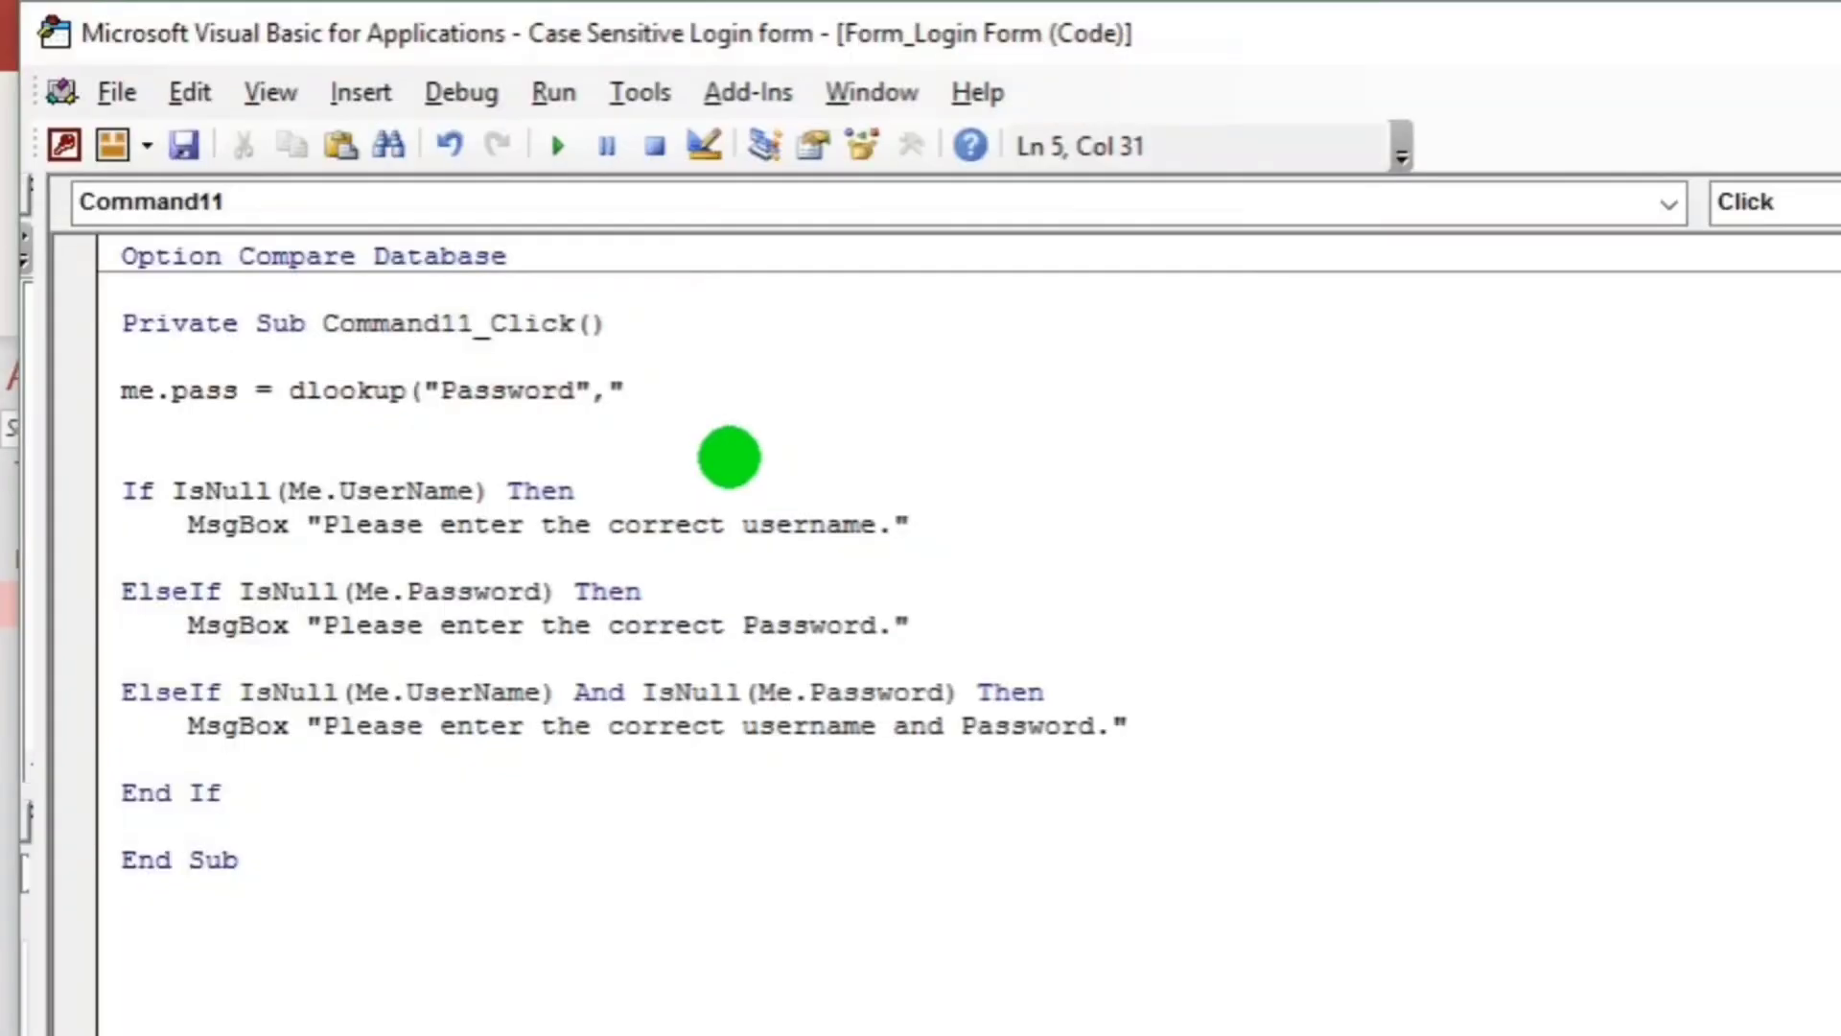
type("UserAccount\",")
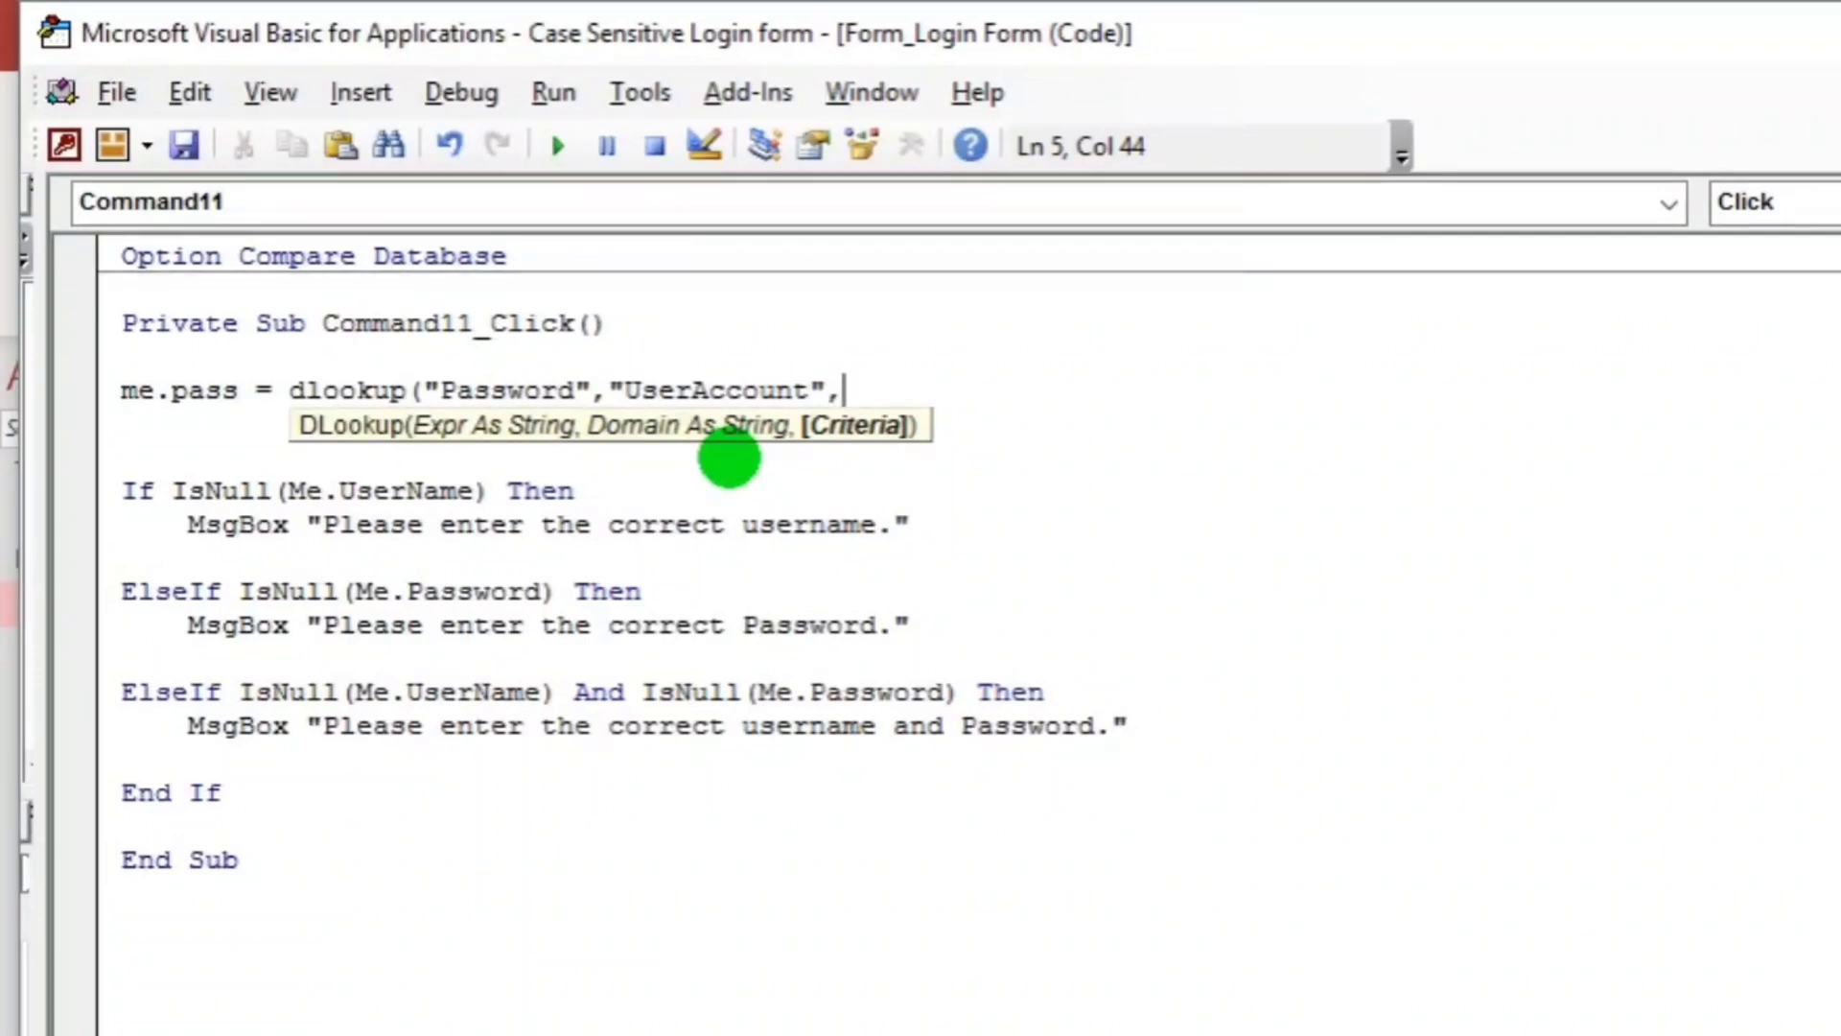
type("\"")
key("alt+Tab")
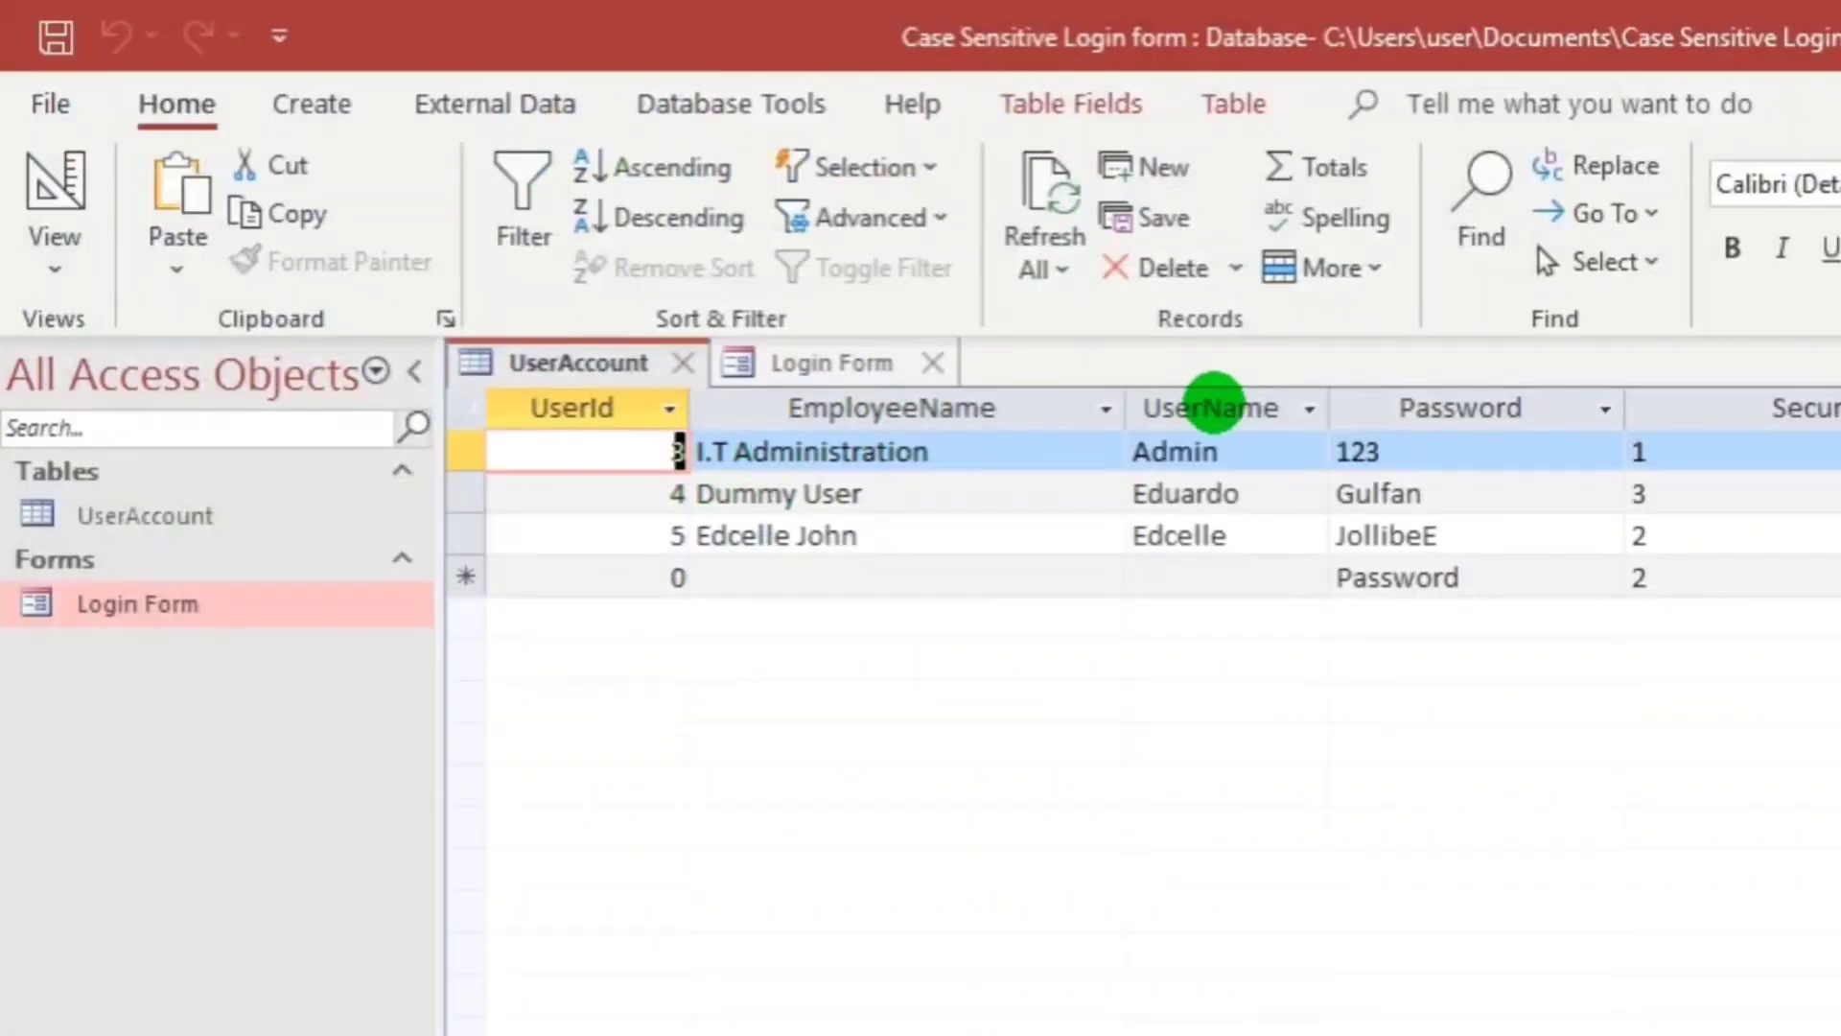
key("alt+Tab")
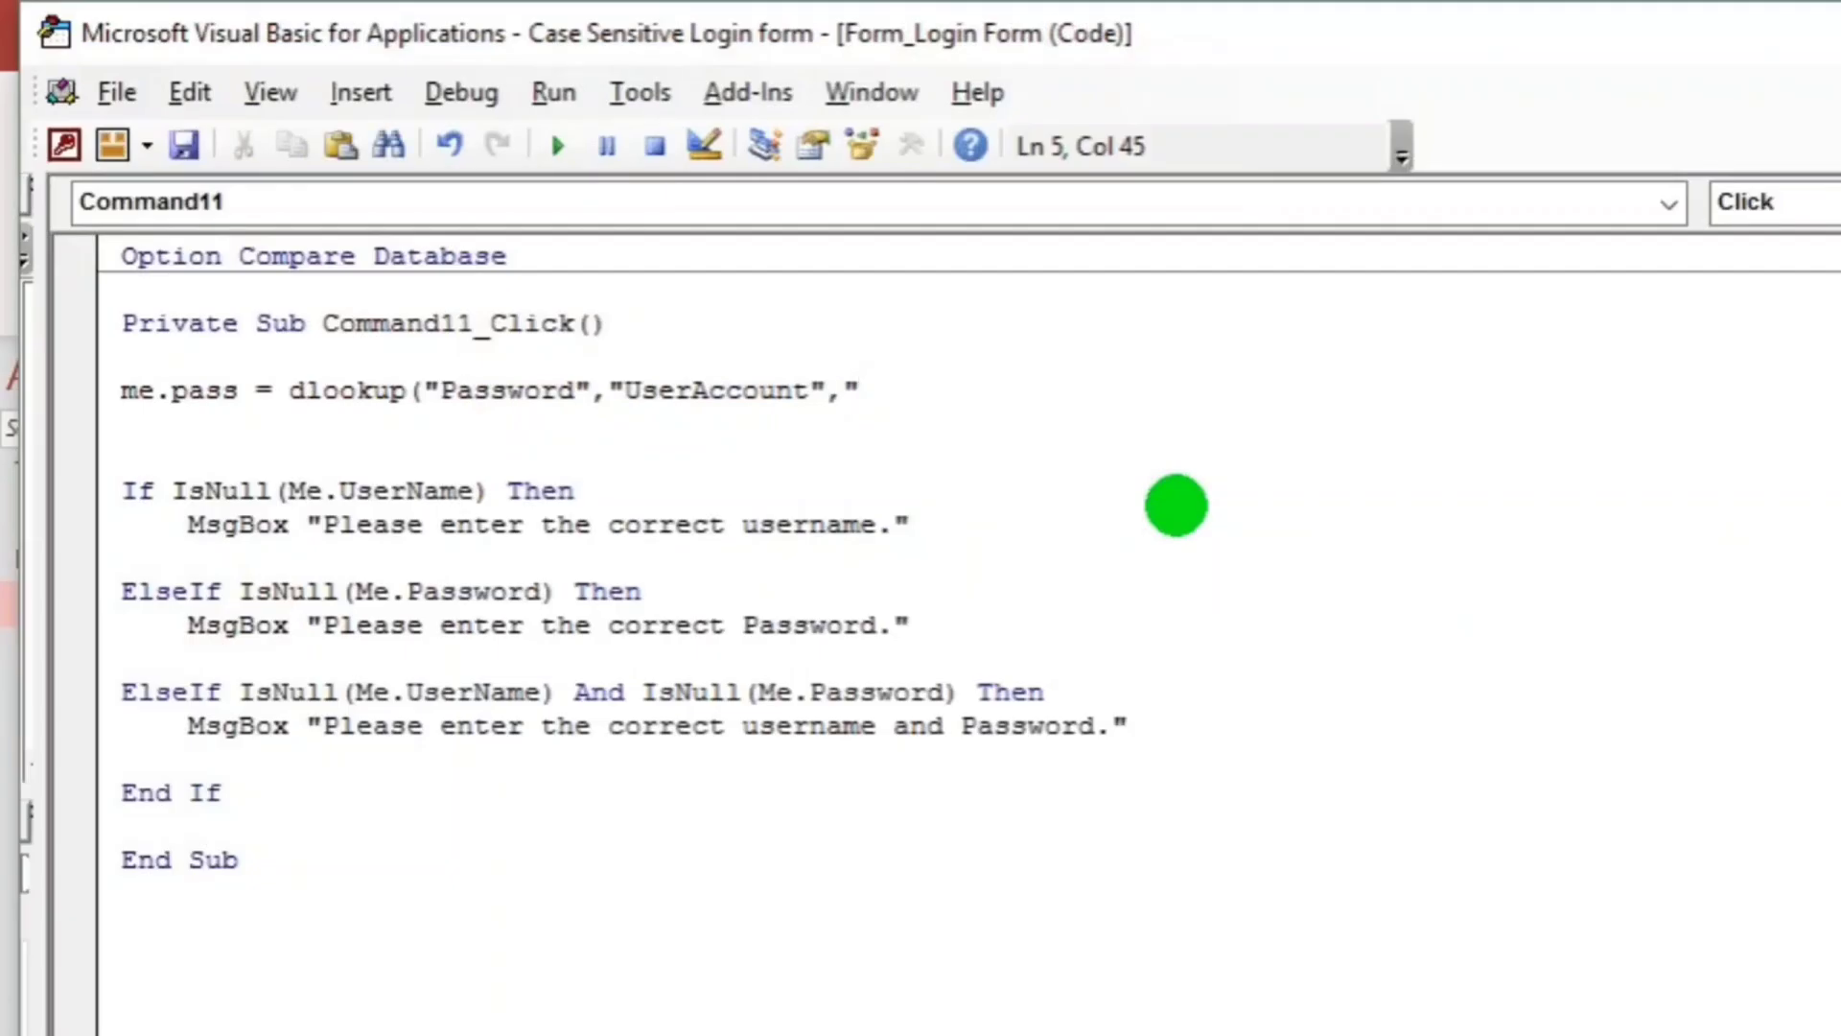
Finish the criteria as "Username='" & Me.UserName.Value & "'") to close the DLookup.
type("Username")
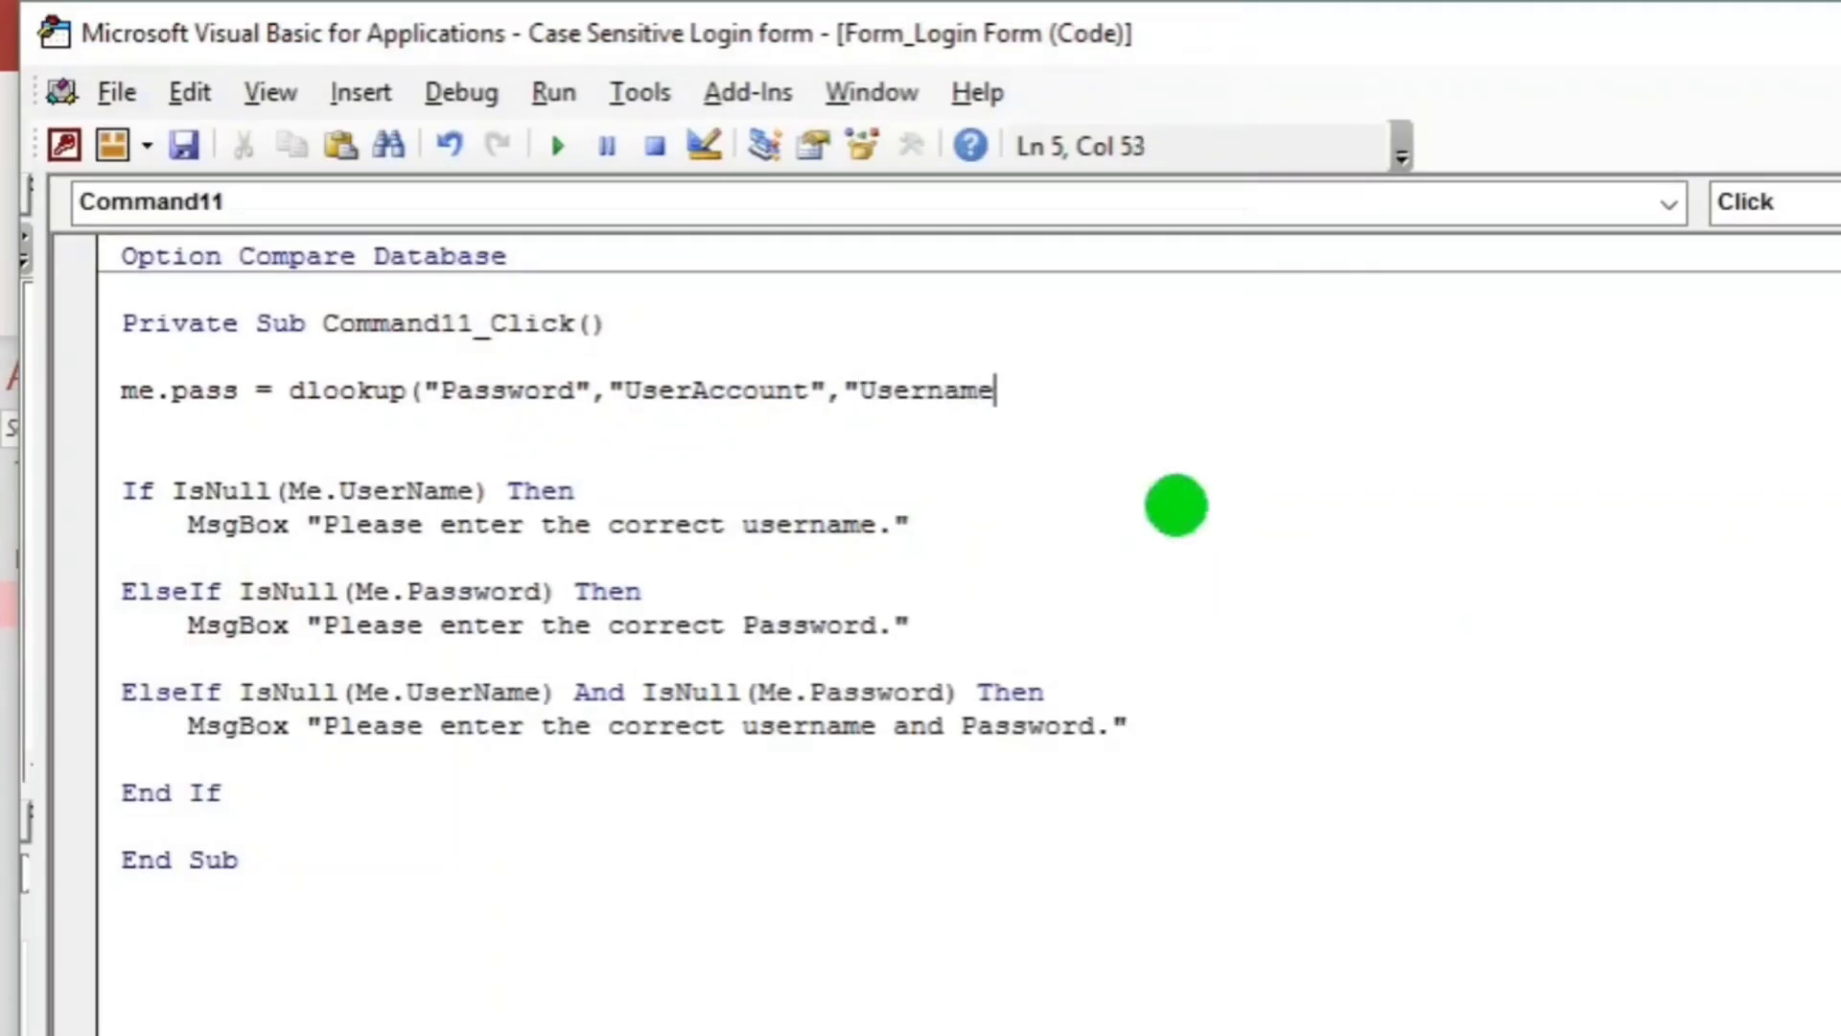
type("=")
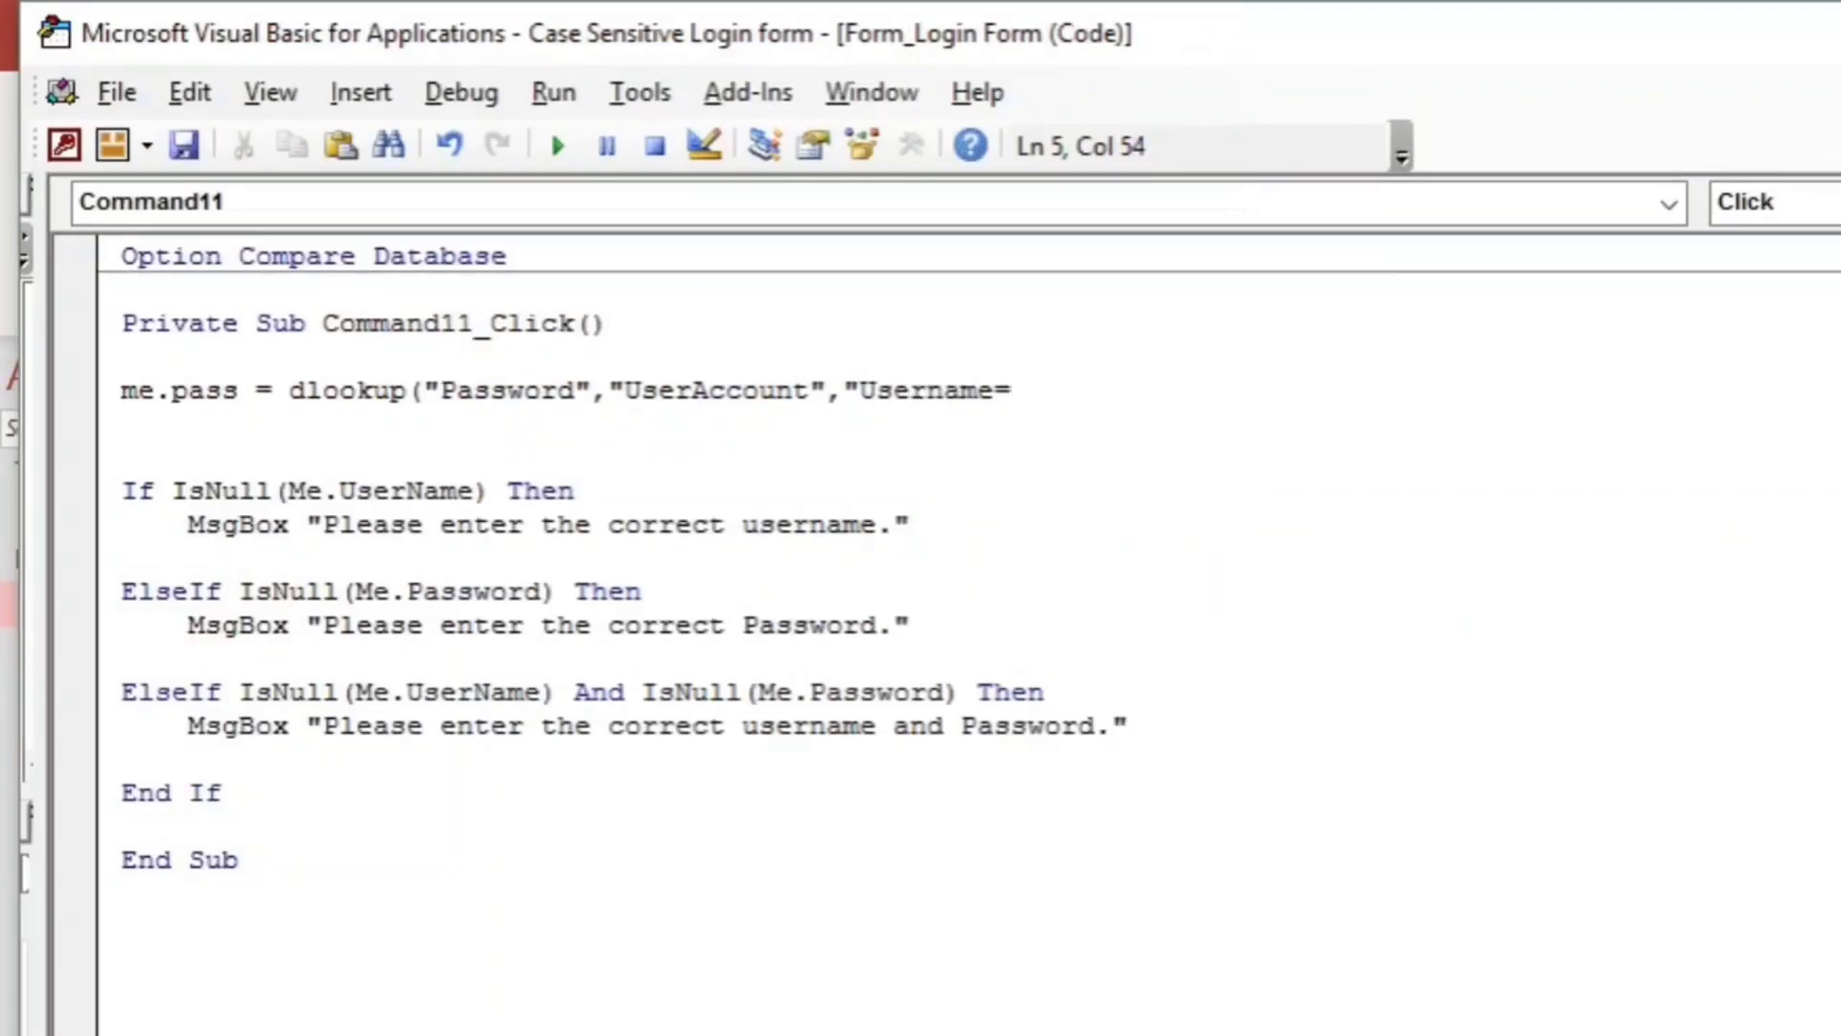
type("'\" ")
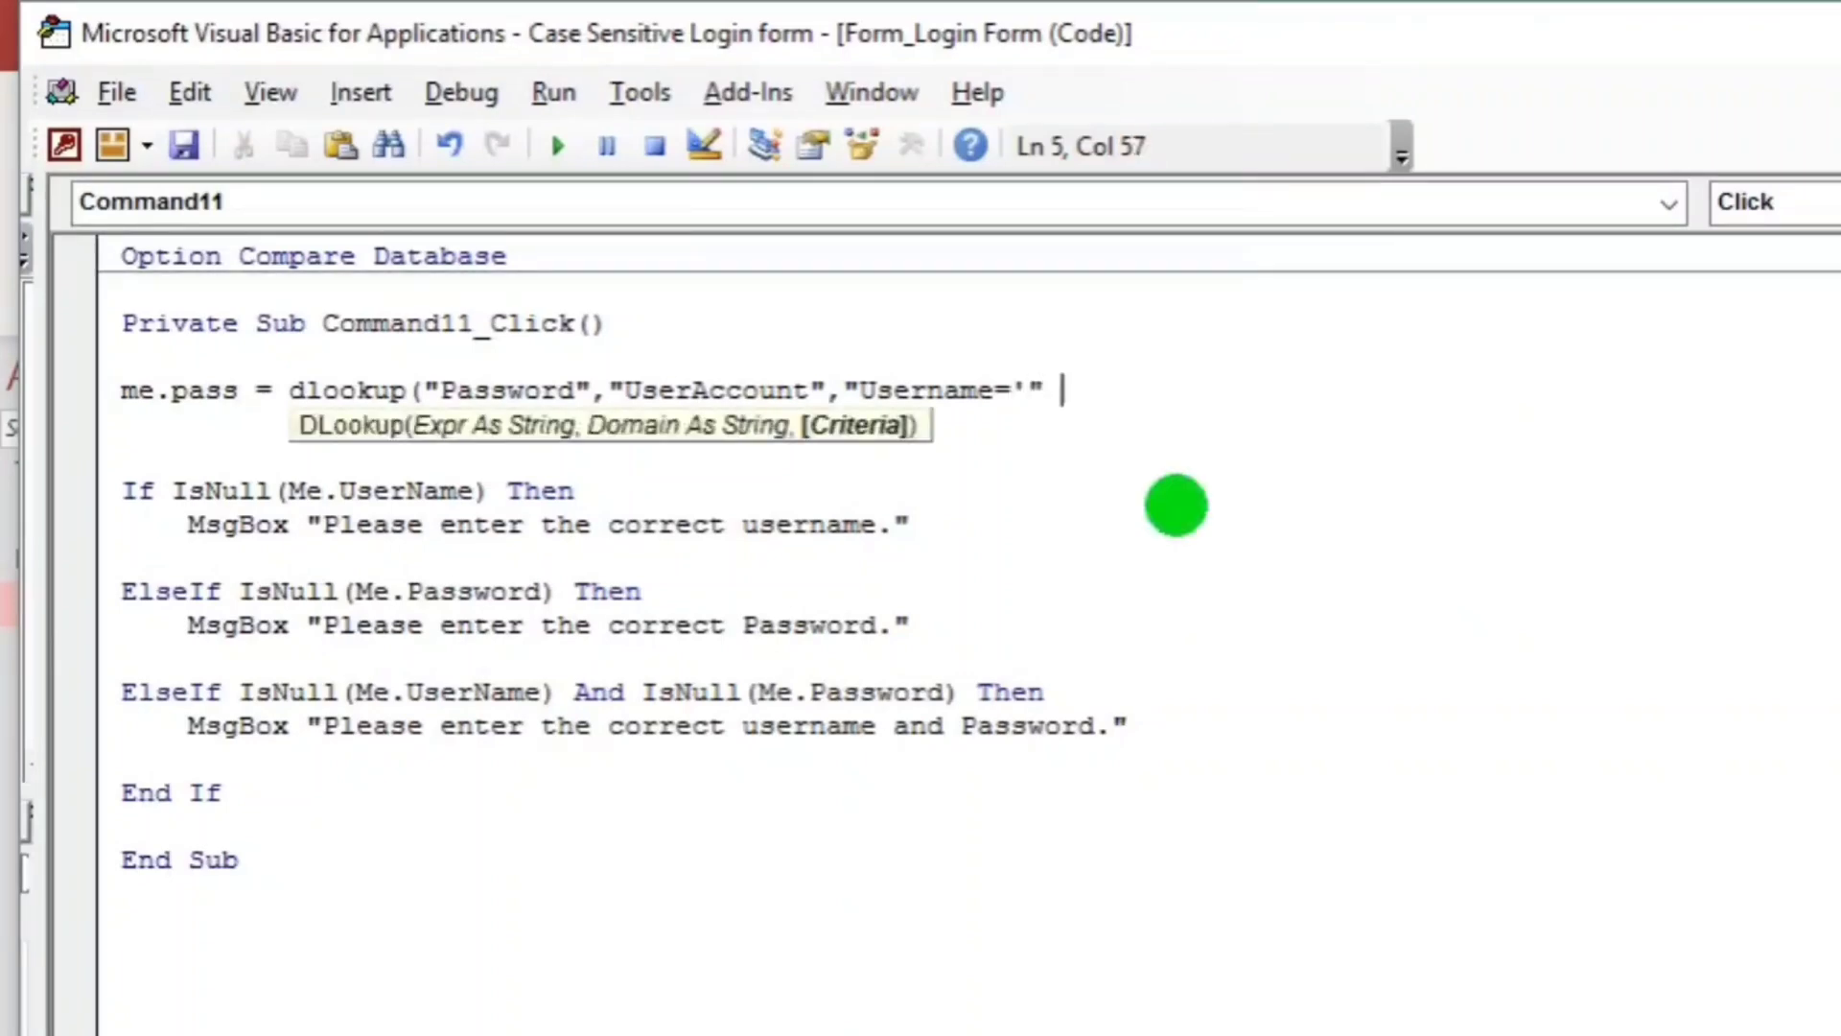
type("& me.user")
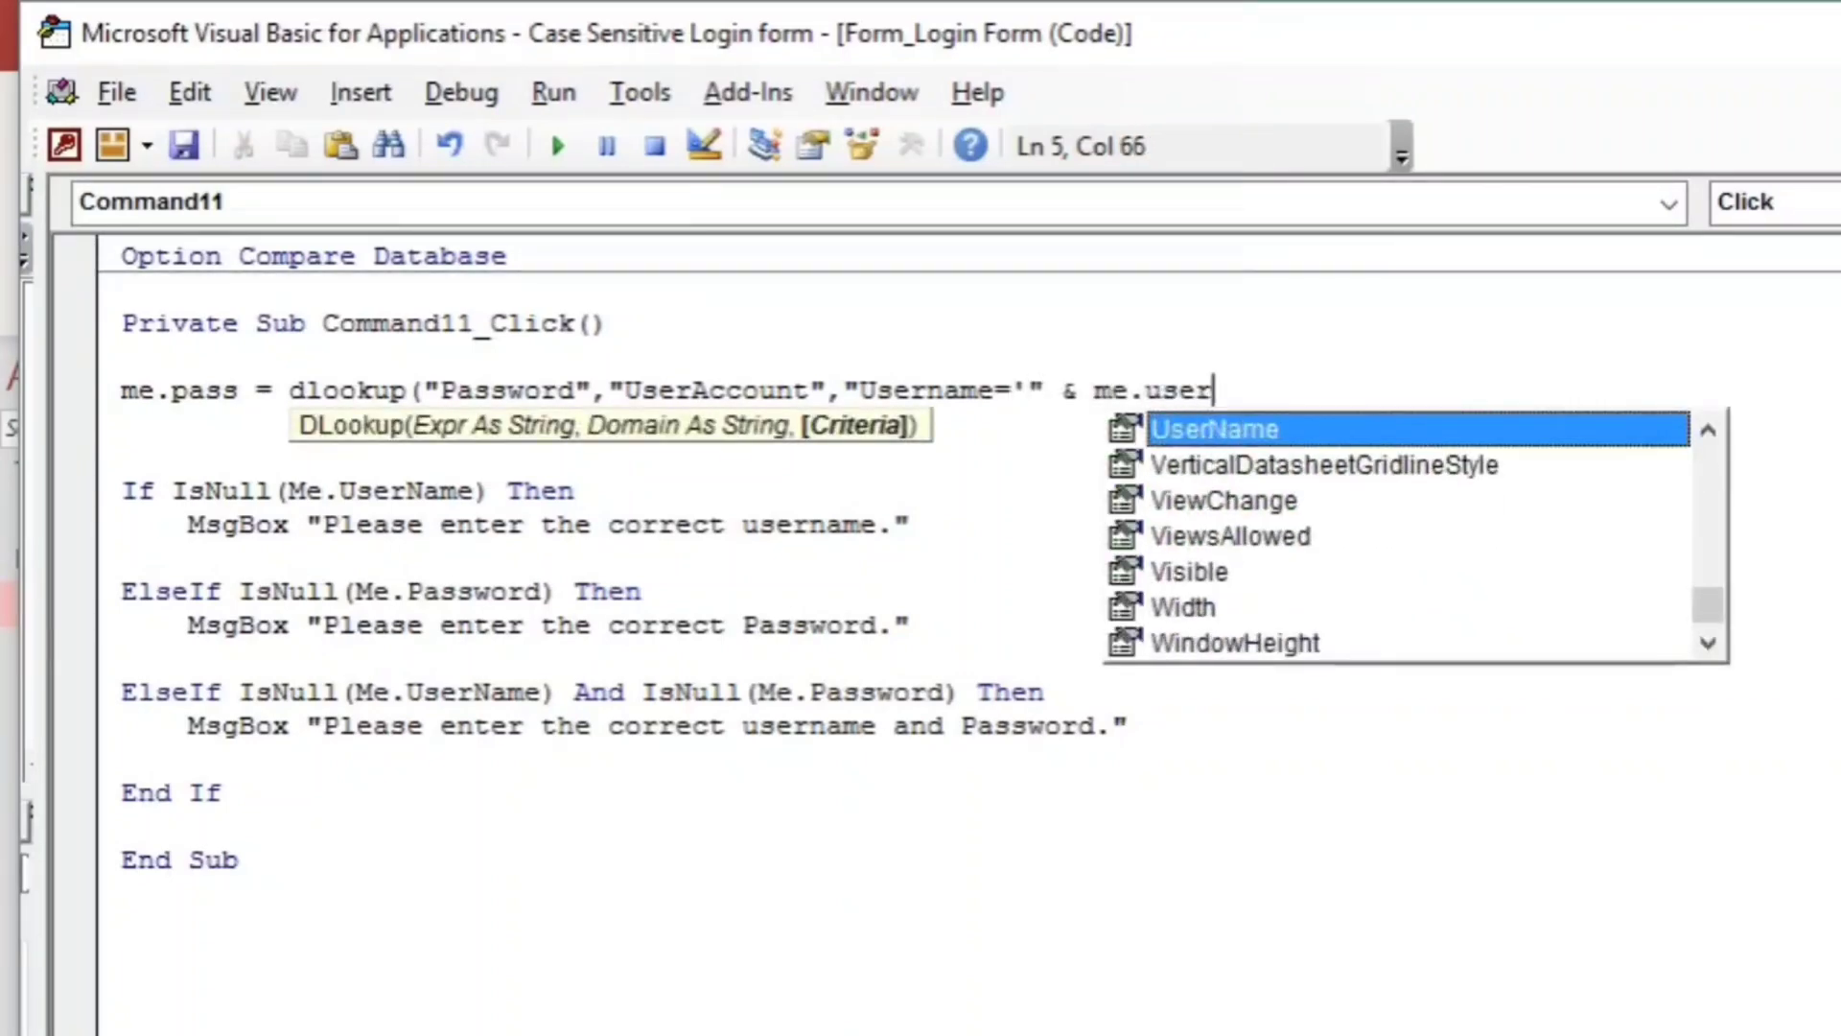
key("Tab")
key("alt+F11")
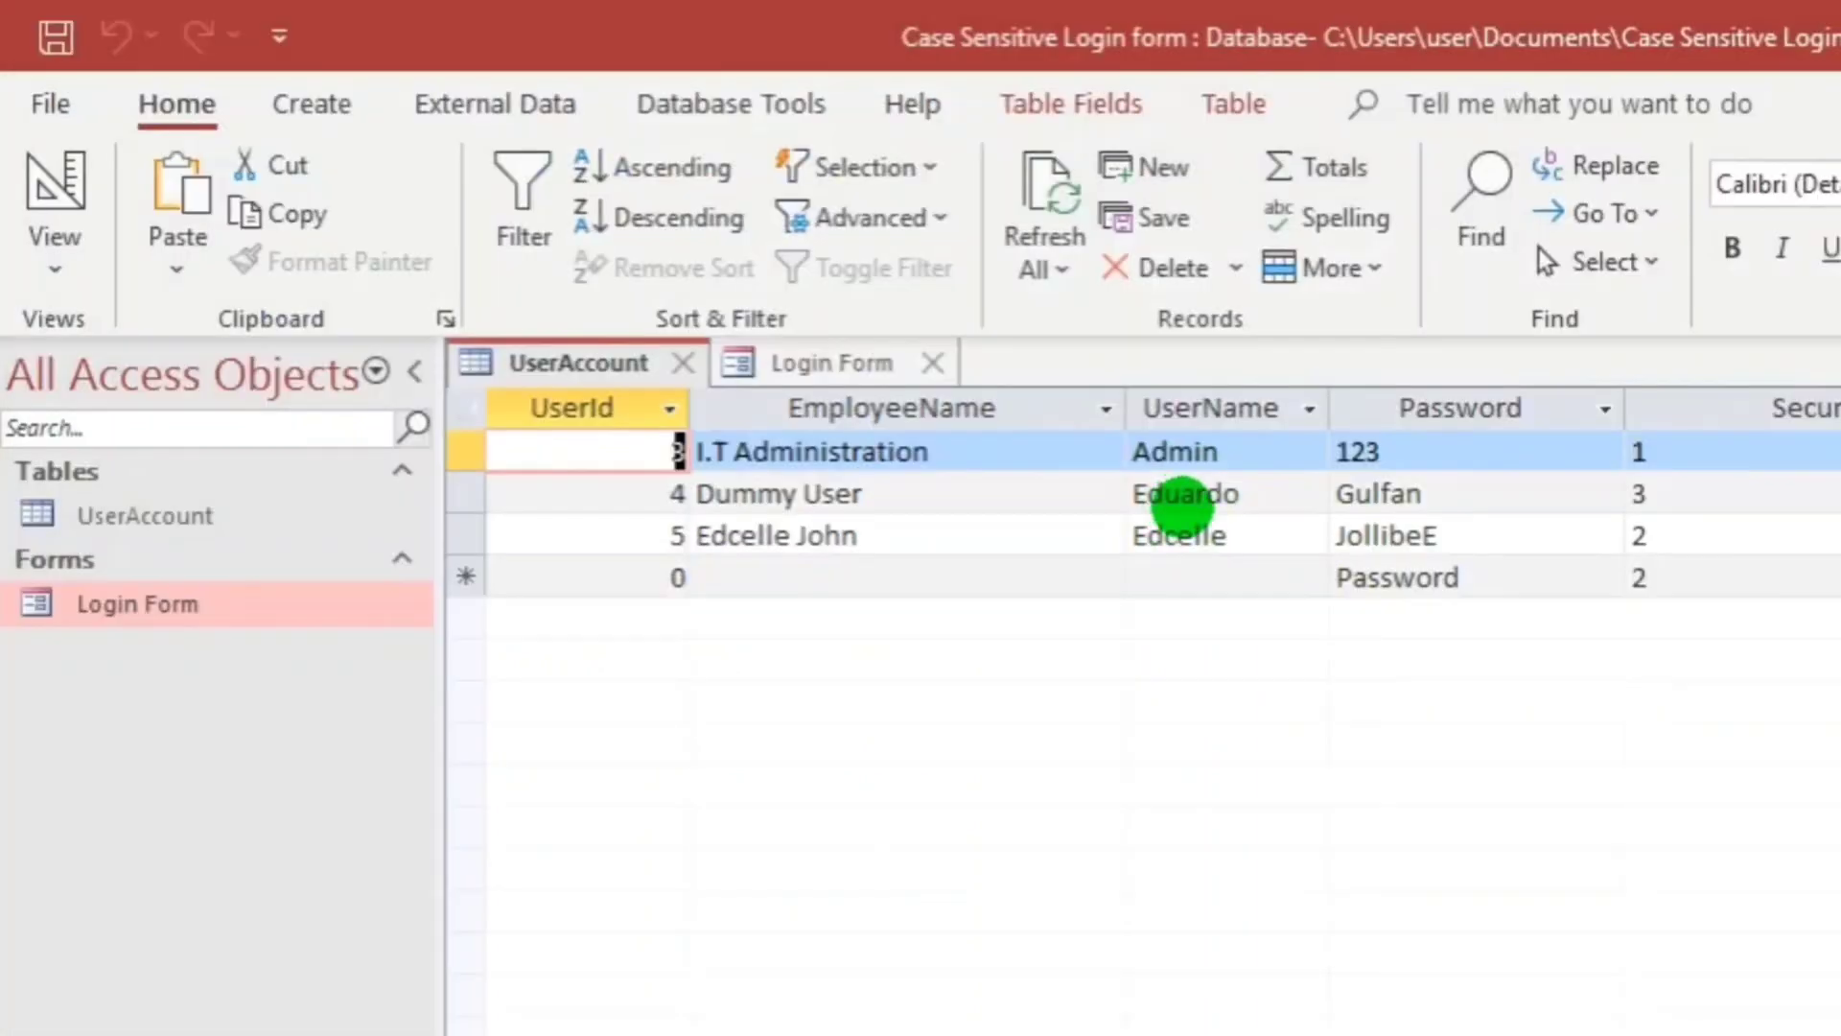
left_click(793, 361)
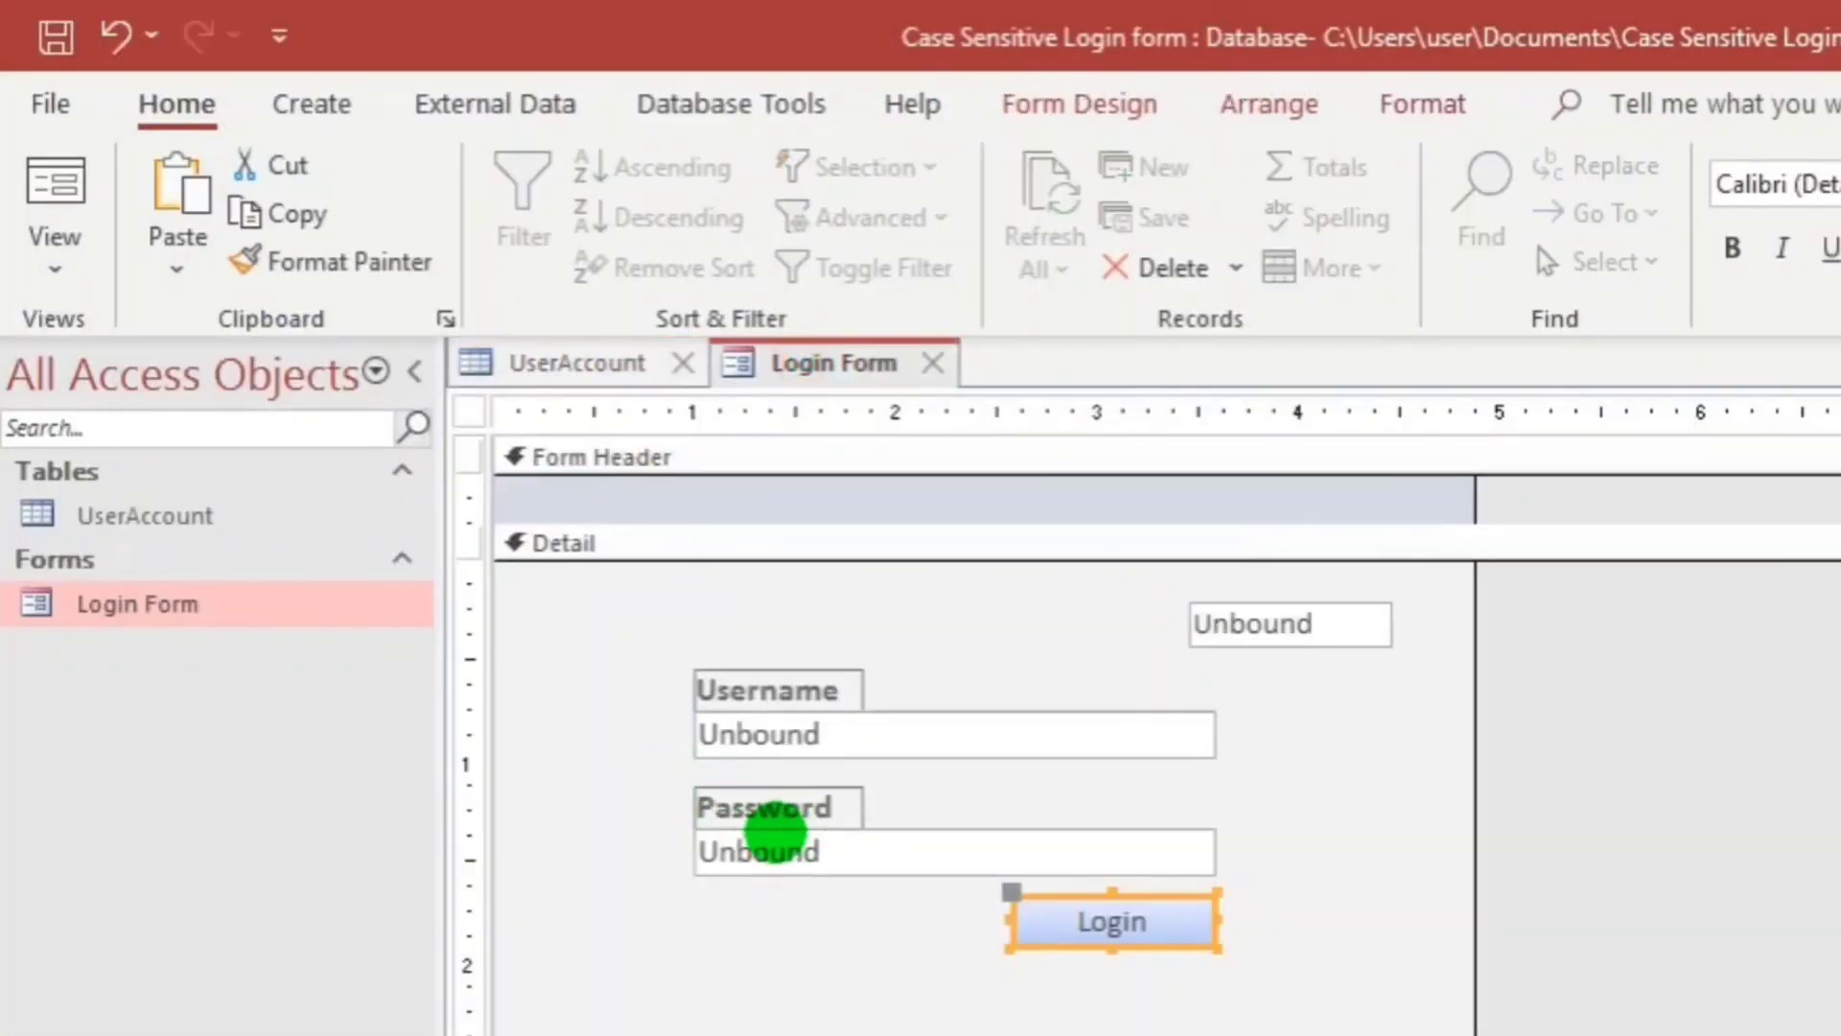
key("alt+F11")
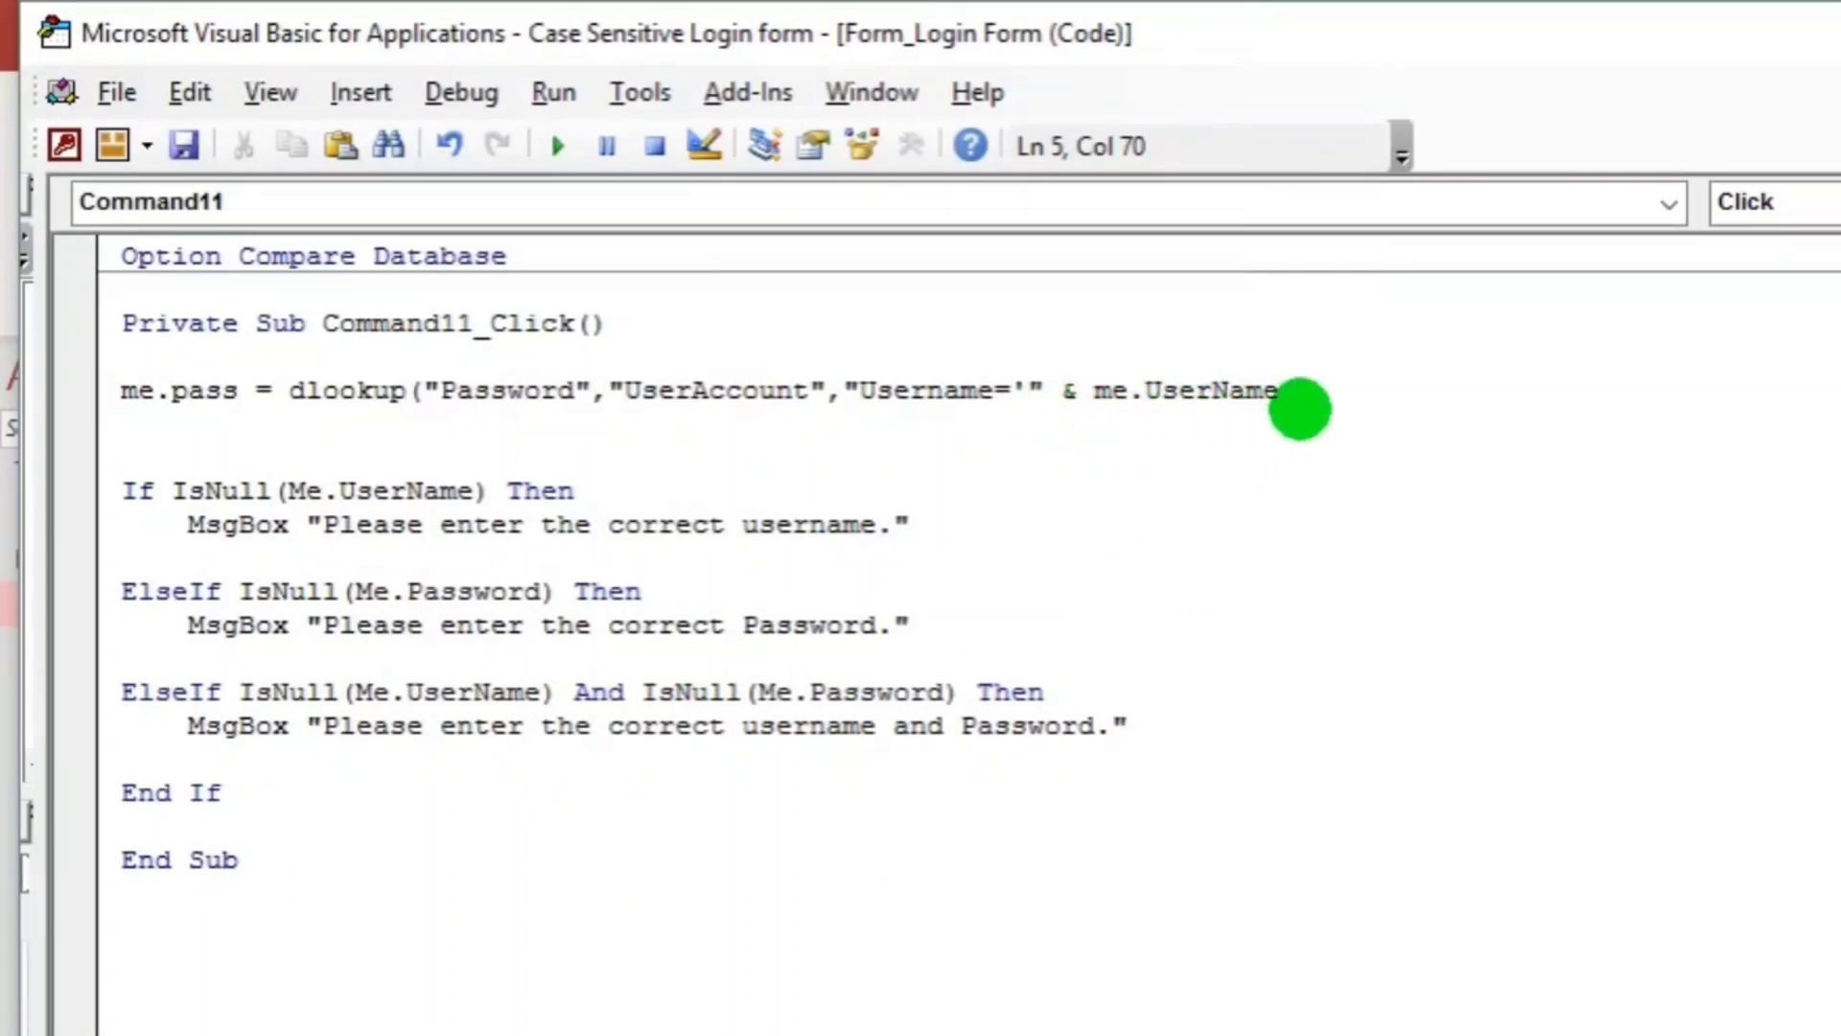
type(".value")
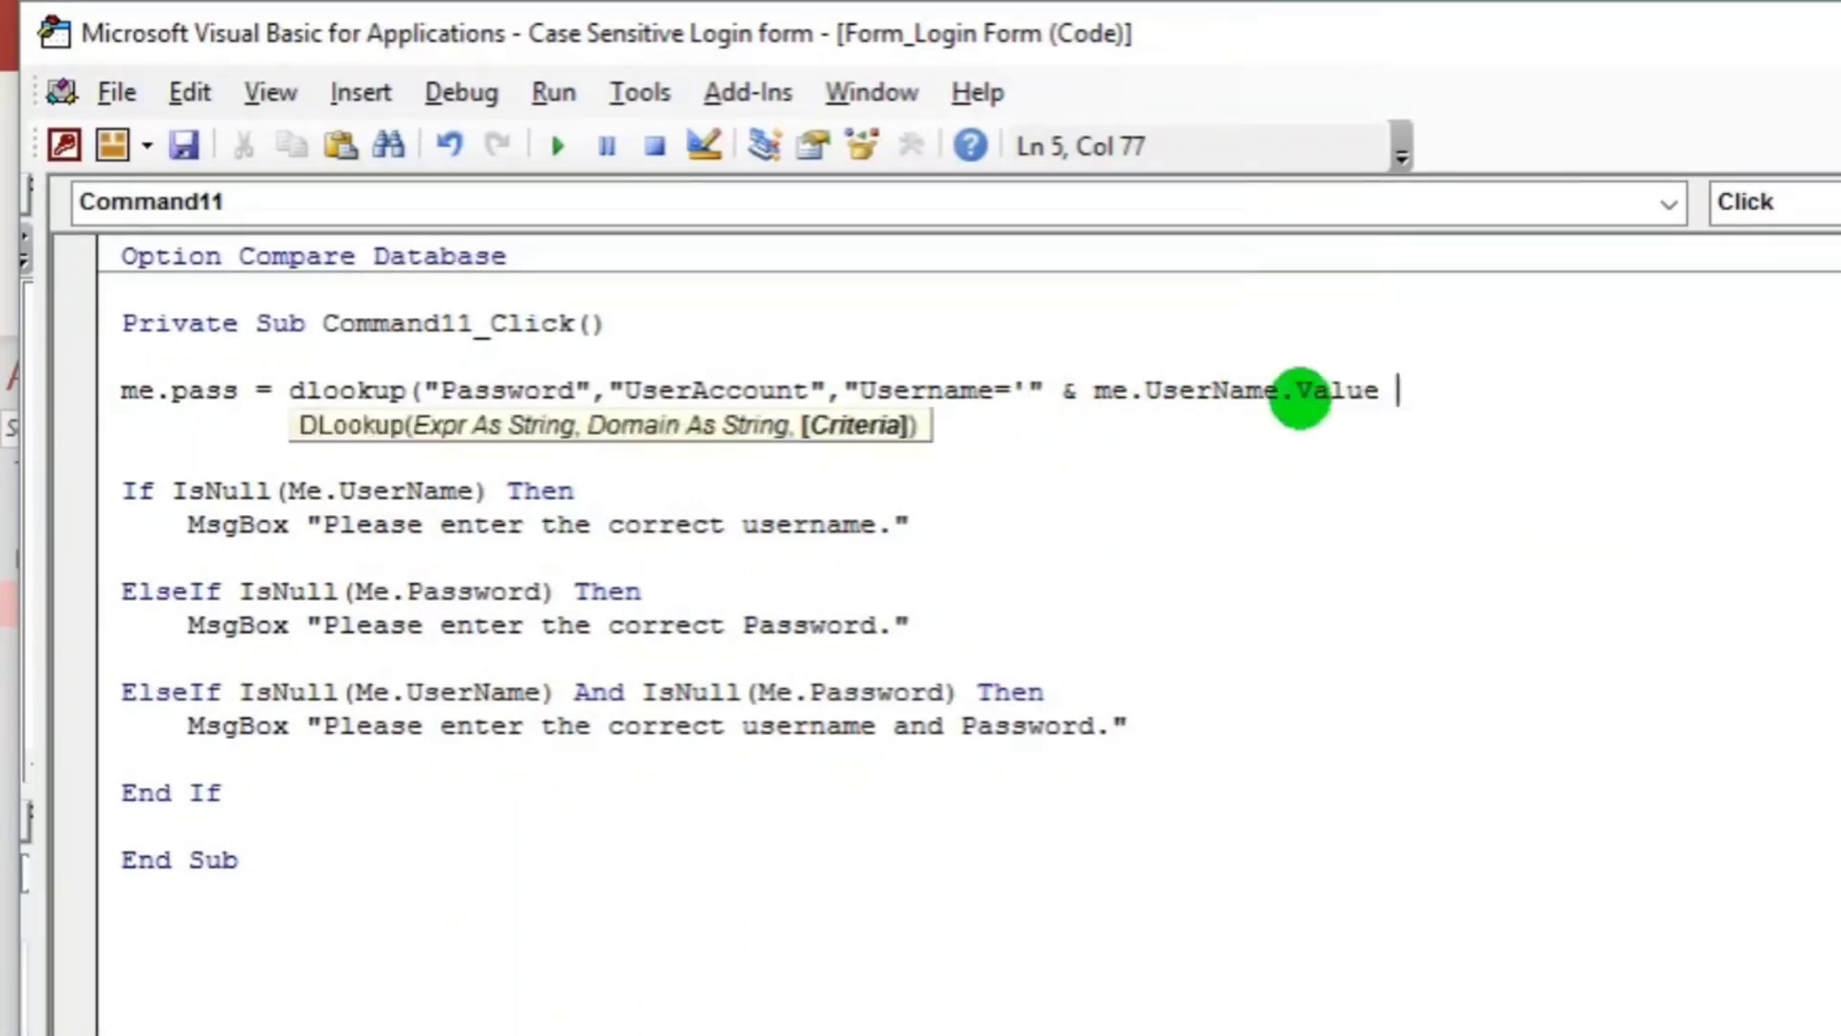
type(" & ")
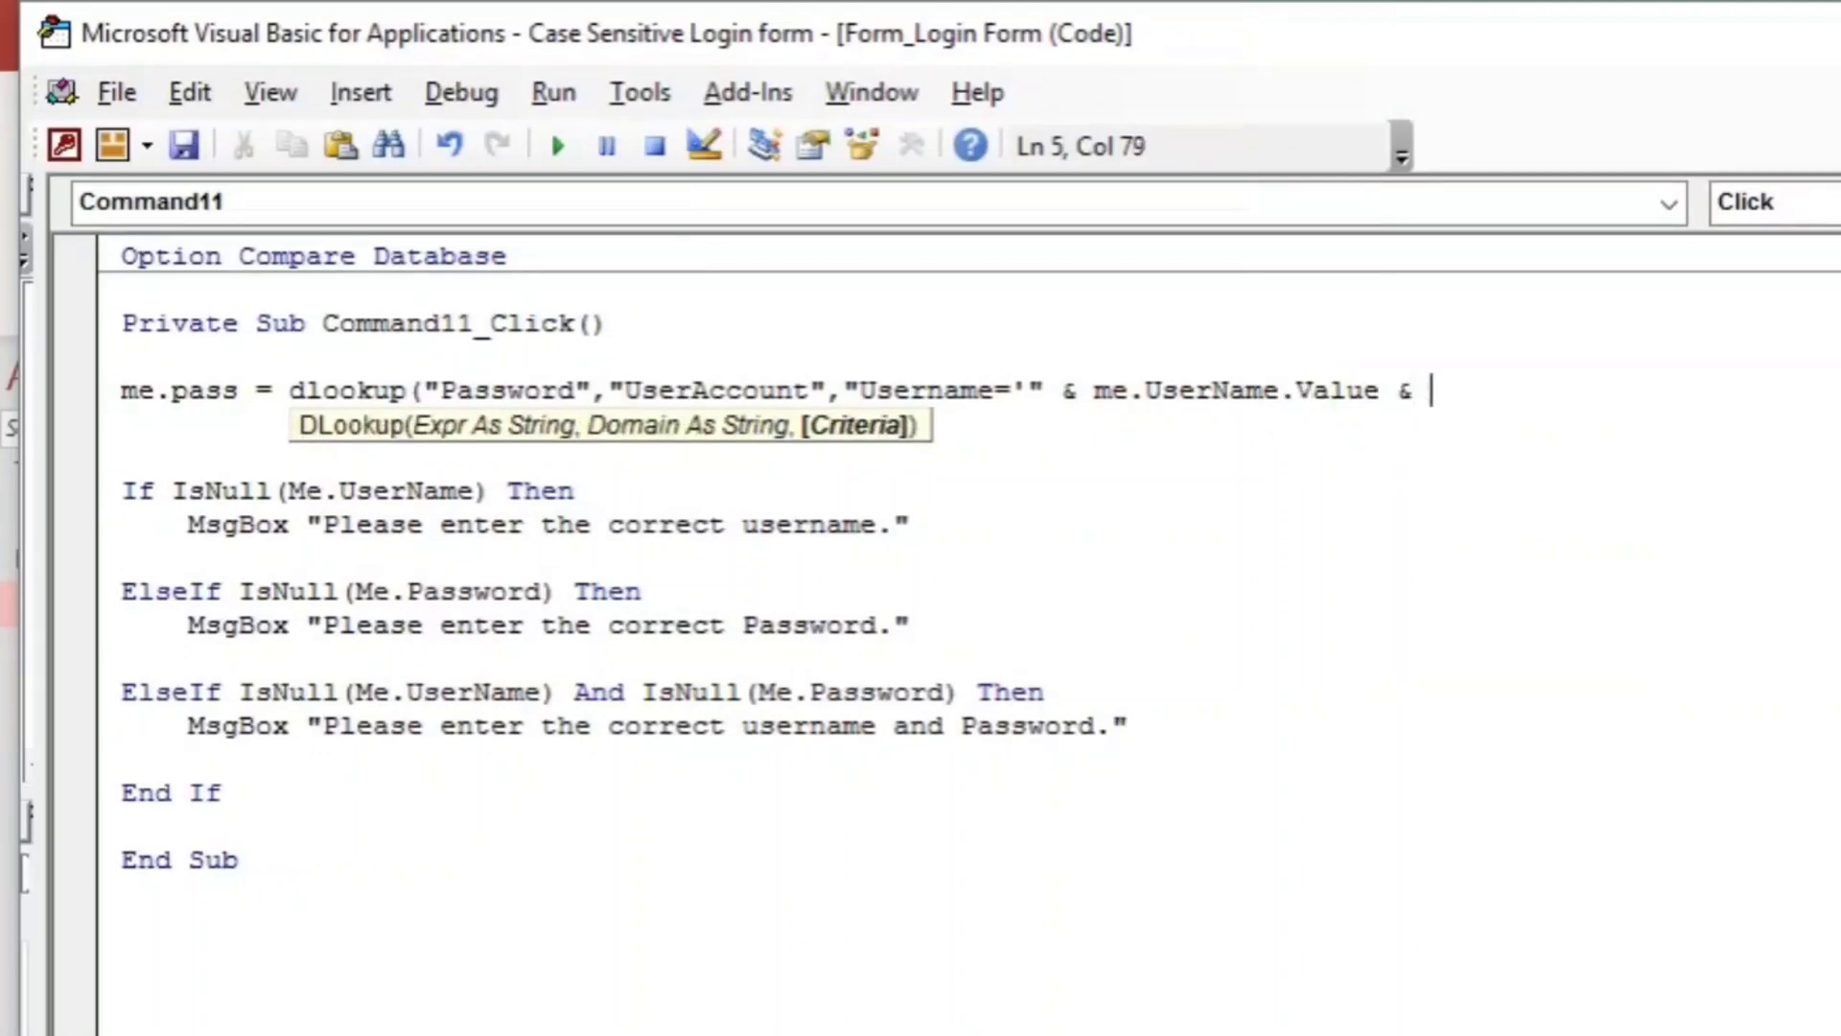
type("\"'\")")
Let VBA format the DLookup line, then run the Login Form in Form view.
left_click(1256, 499)
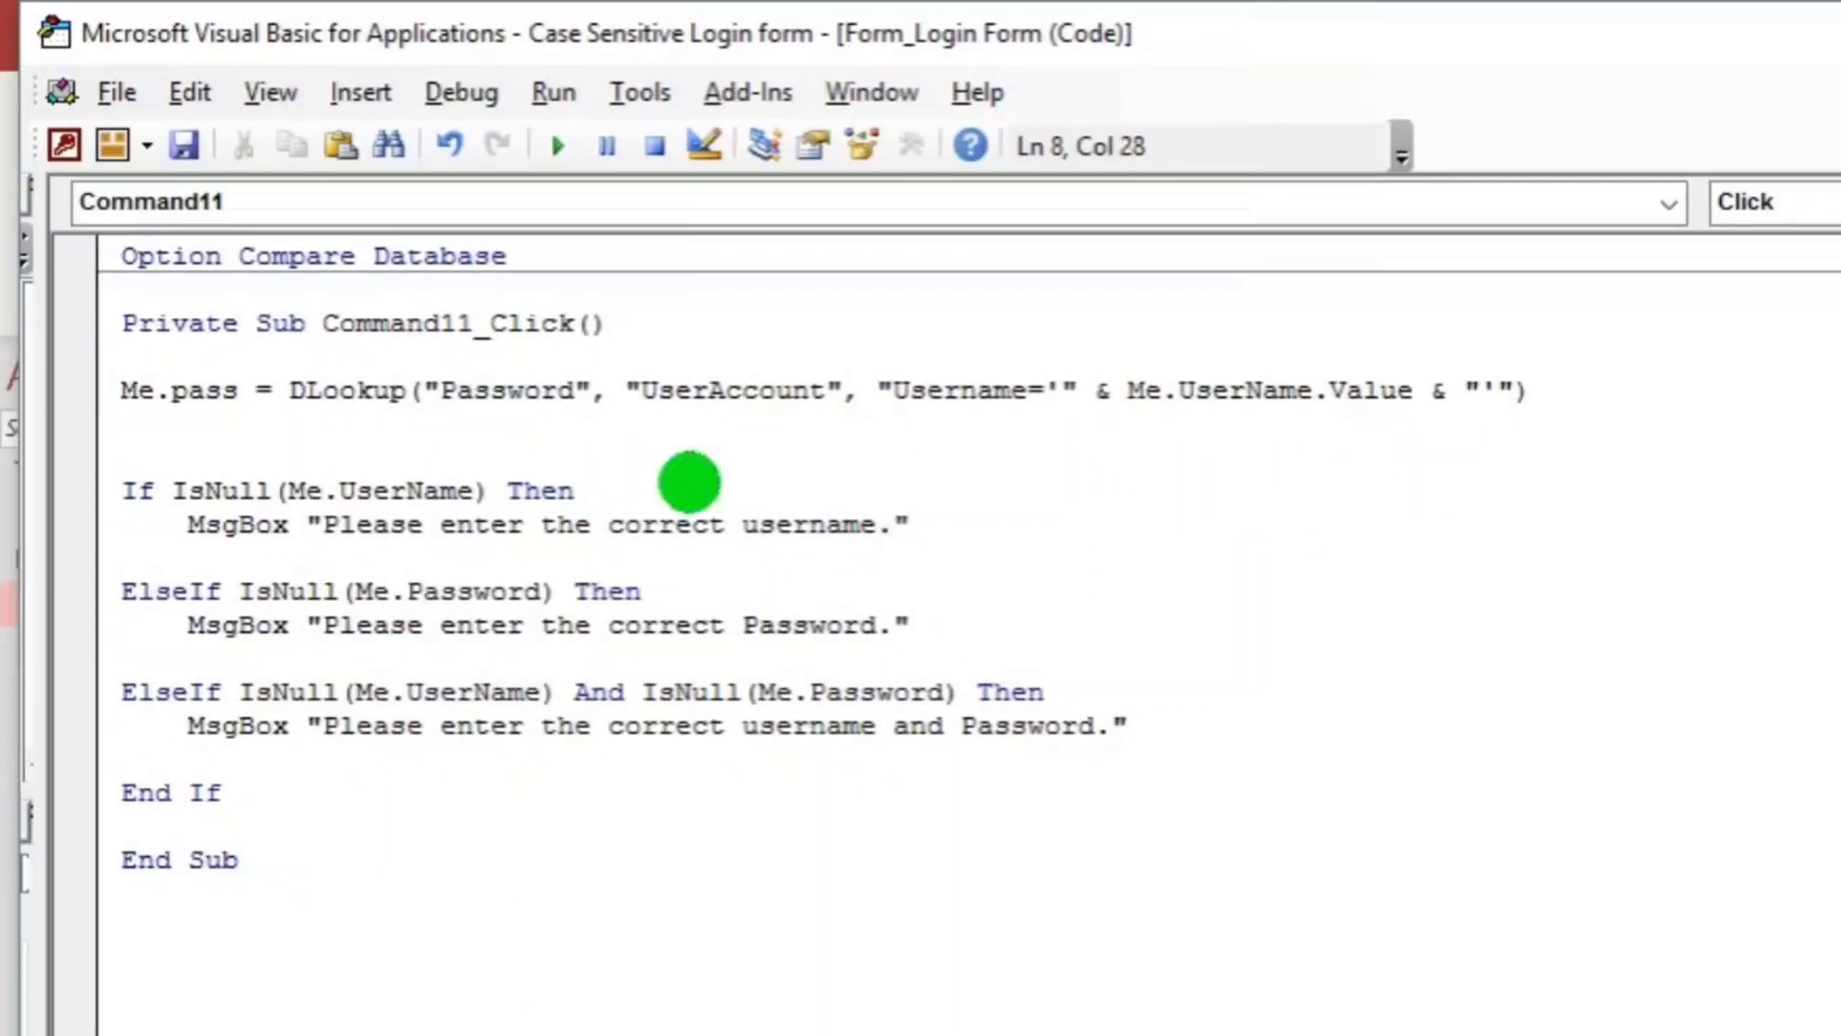
key("alt+F11")
left_click(504, 689)
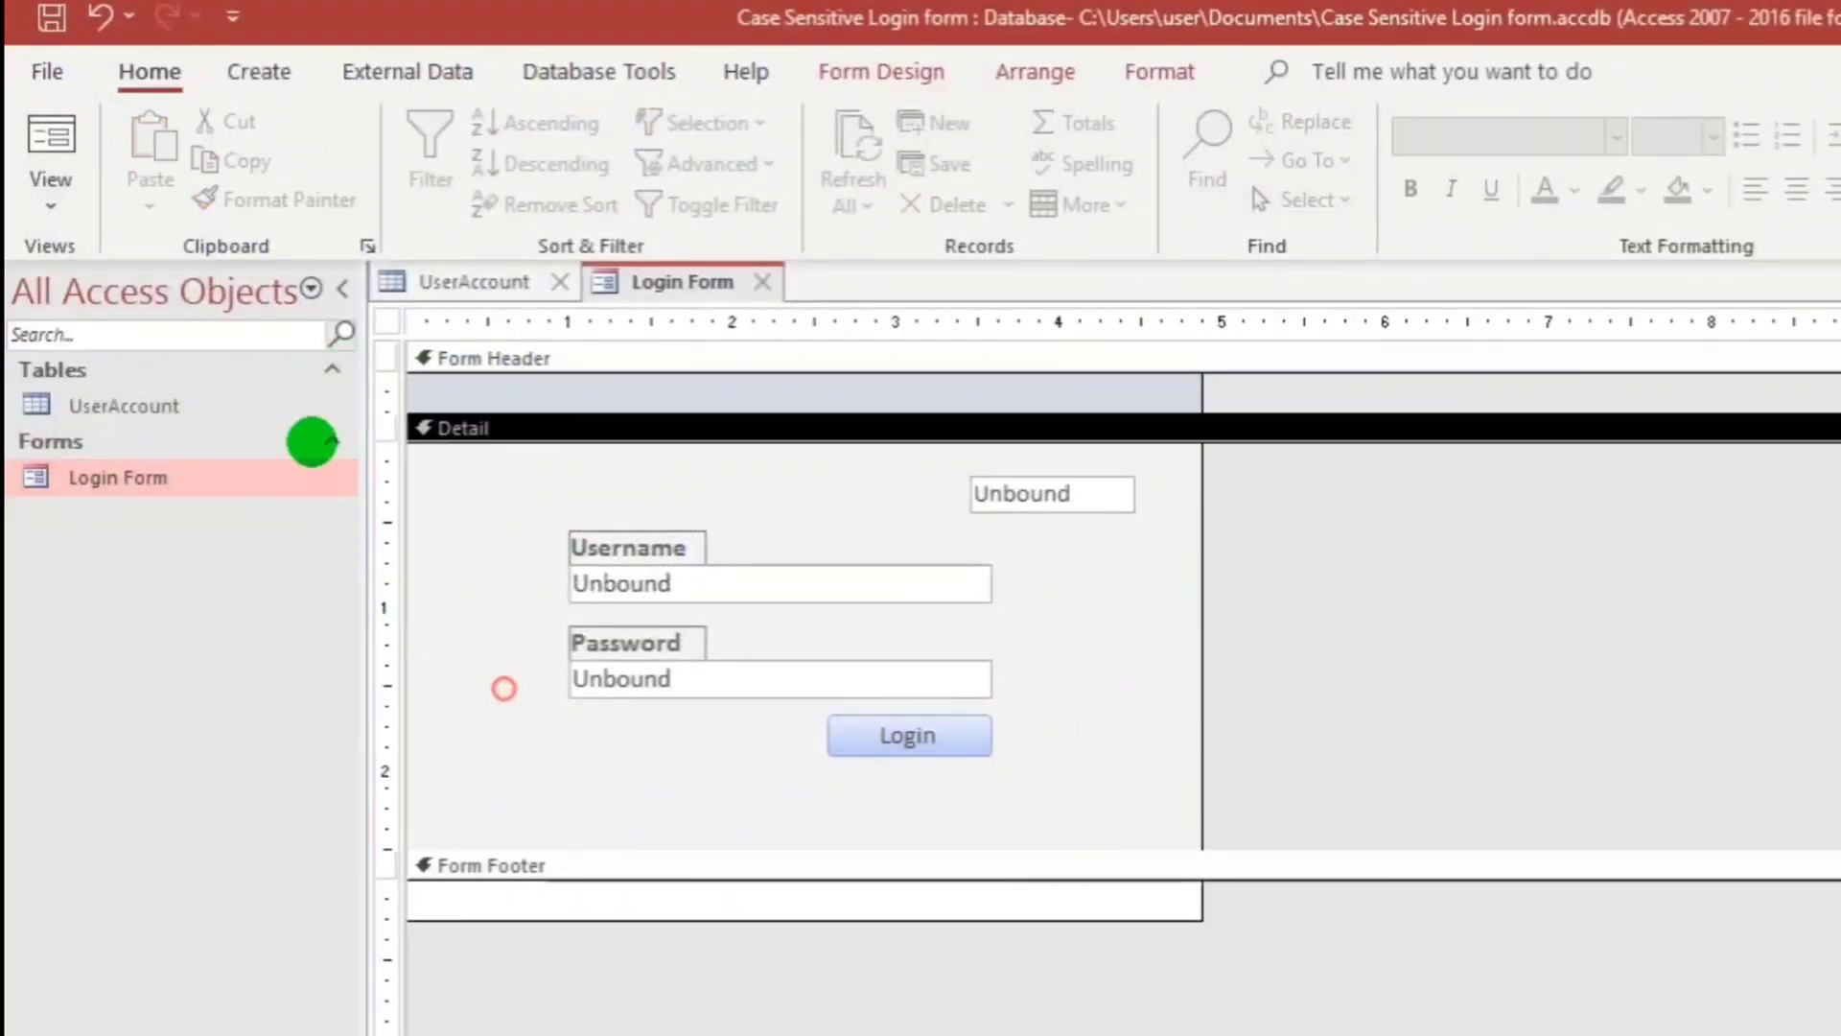
left_click(53, 144)
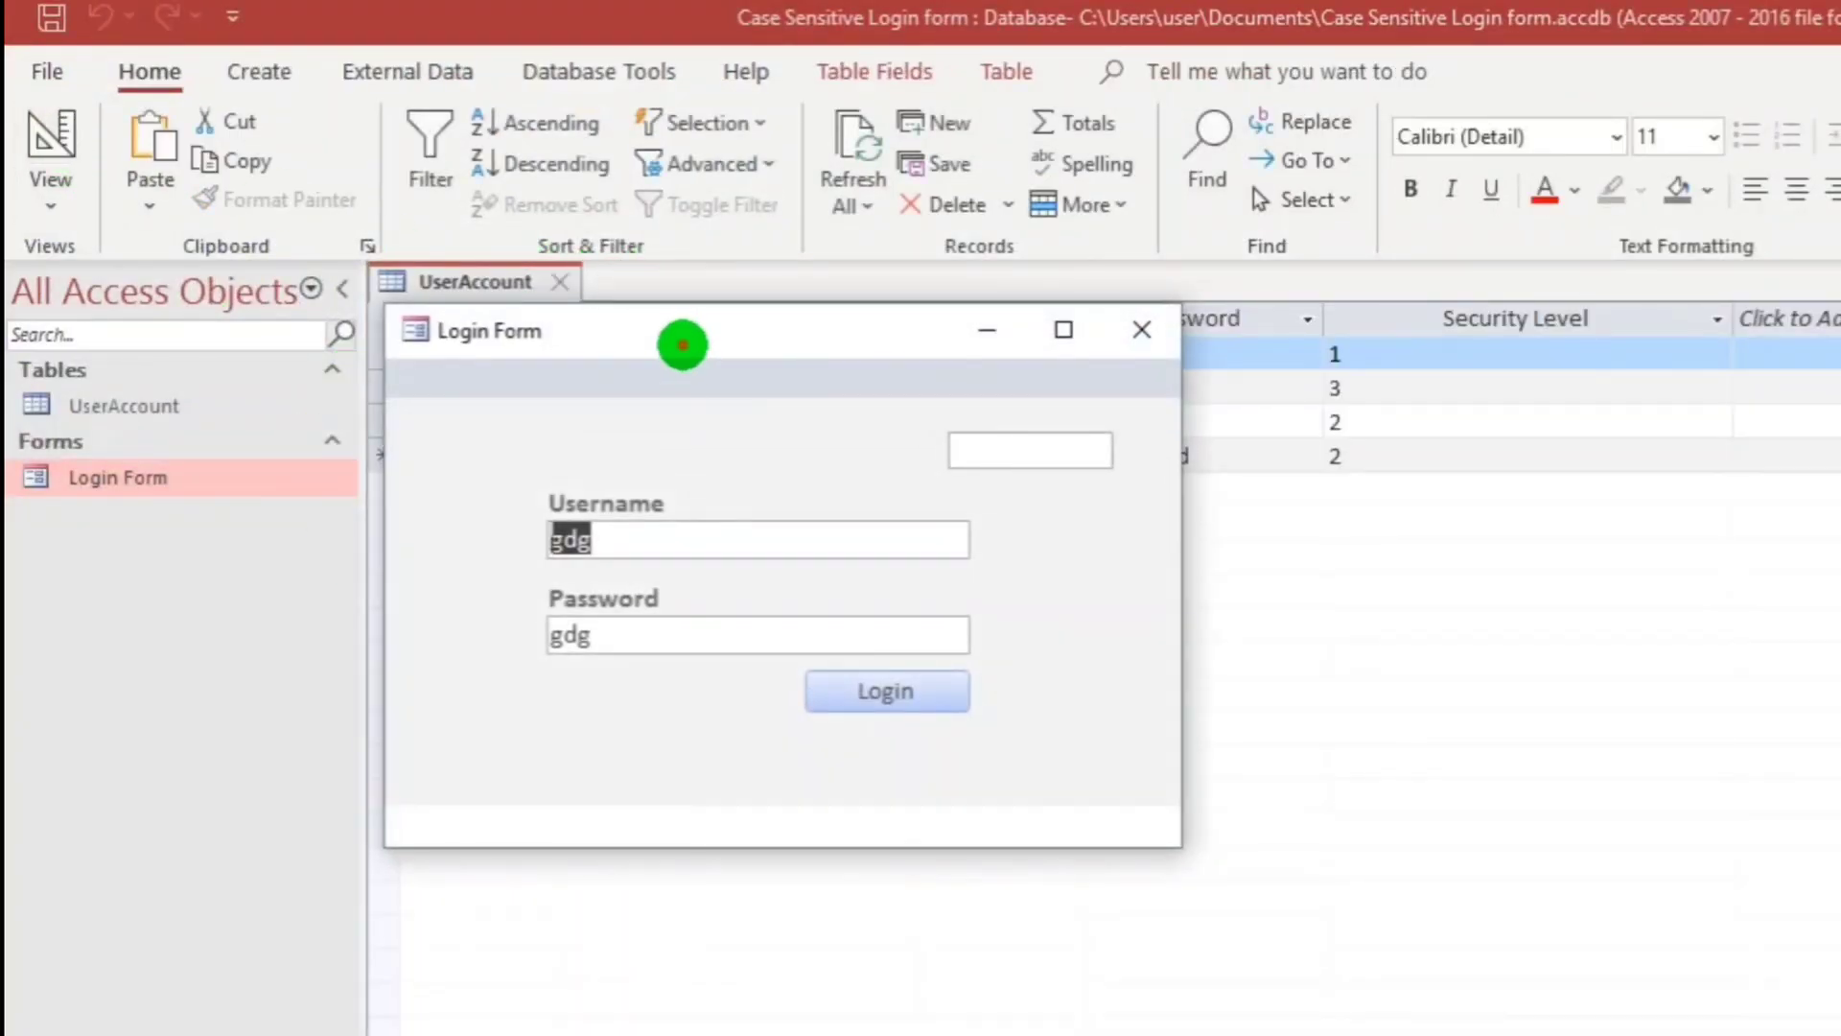
left_click_drag(678, 349, 848, 543)
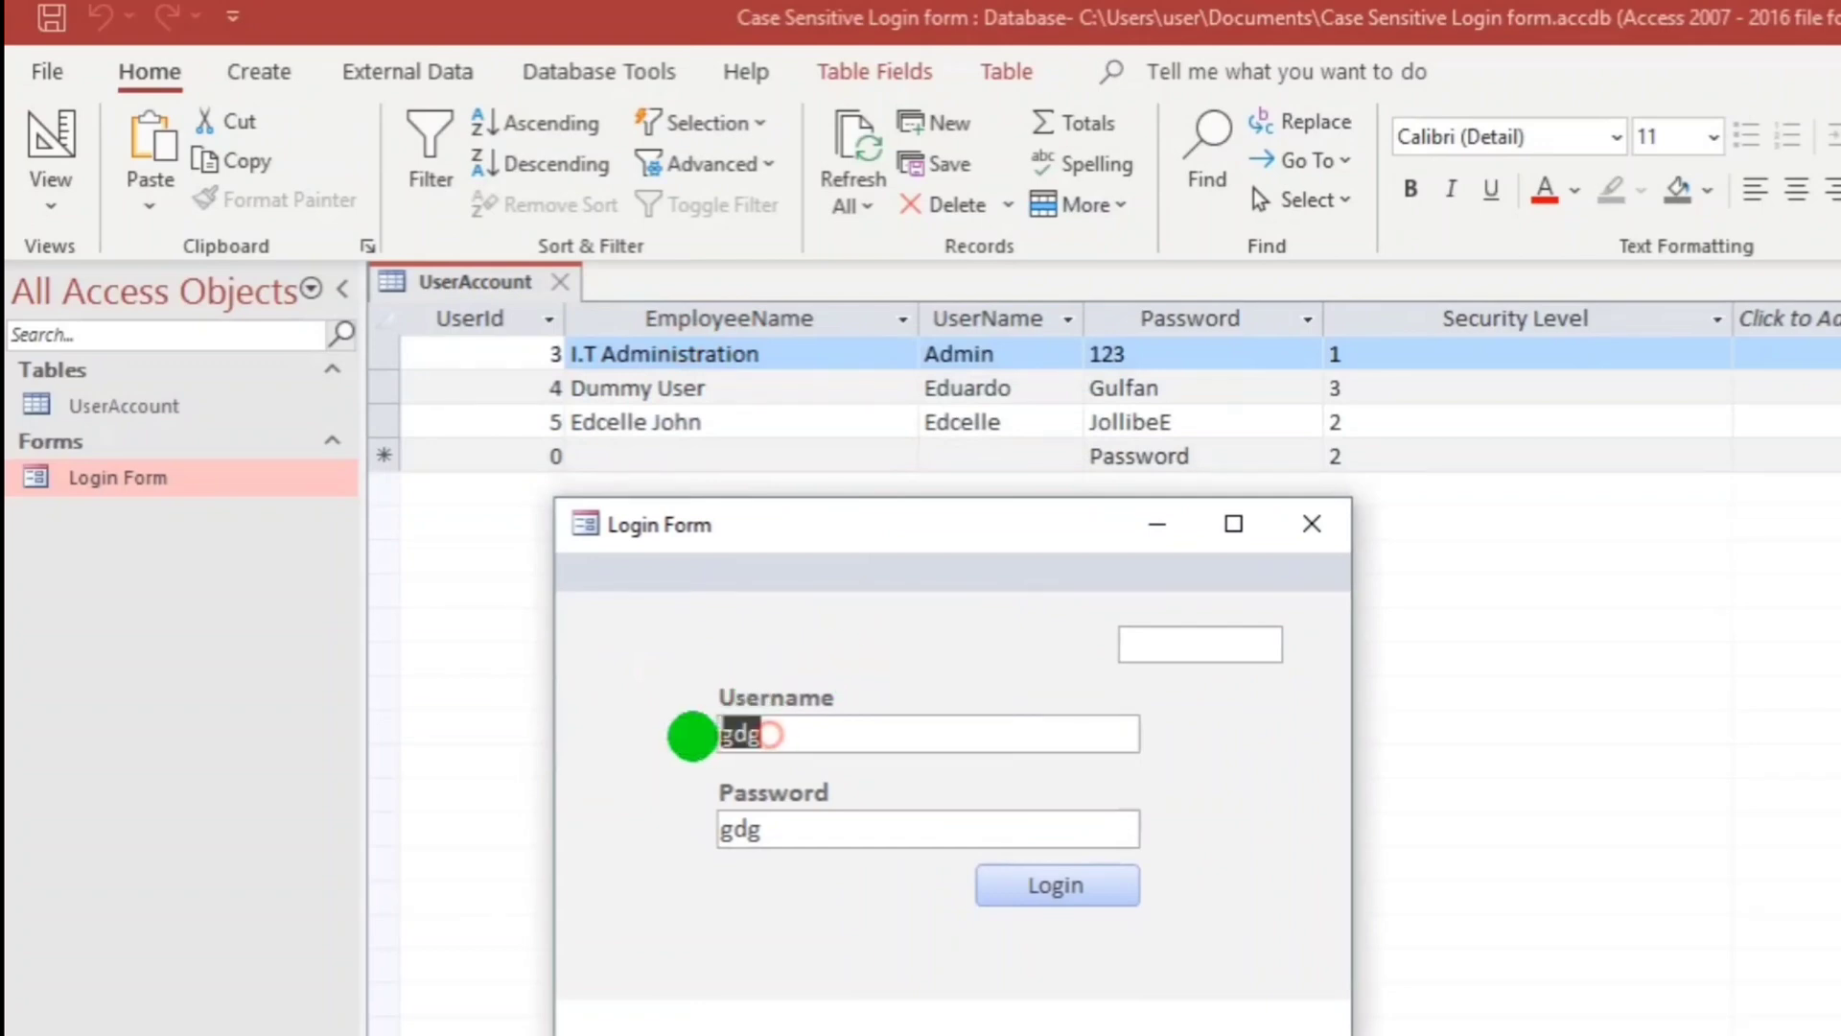
Test Login with one account's username and password.
type("eduardo")
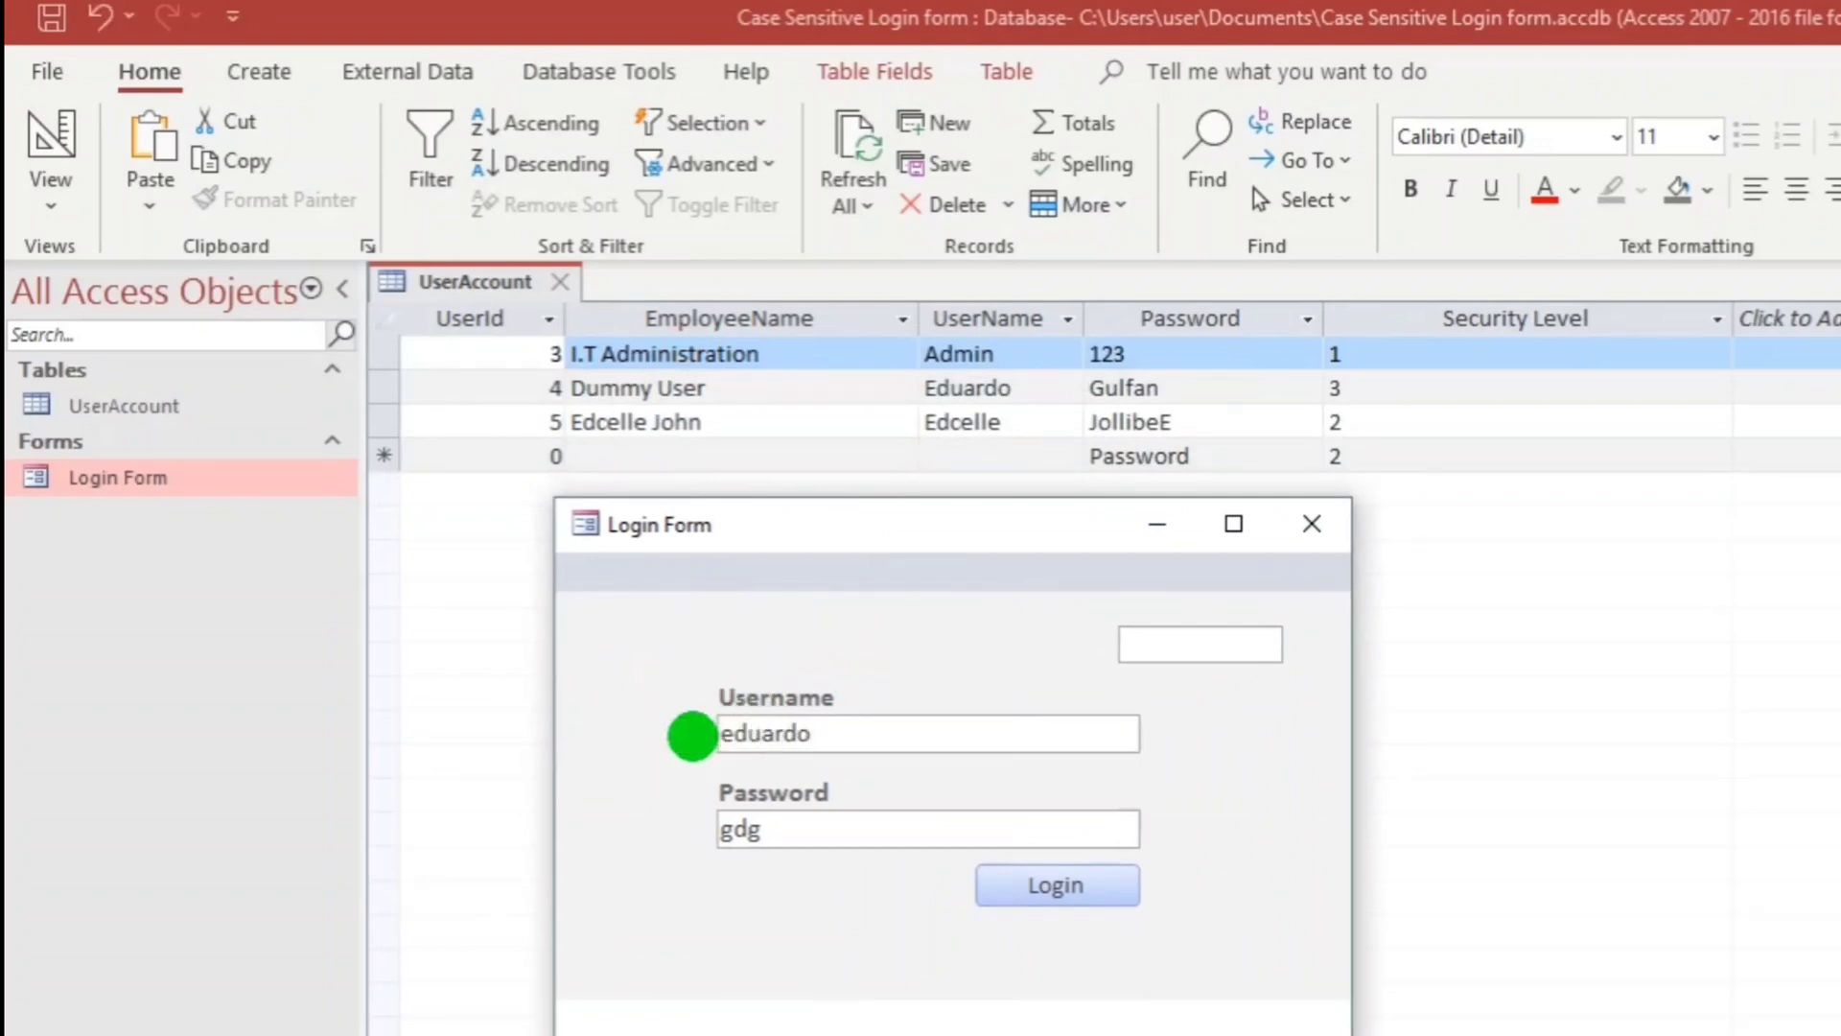
key("Tab")
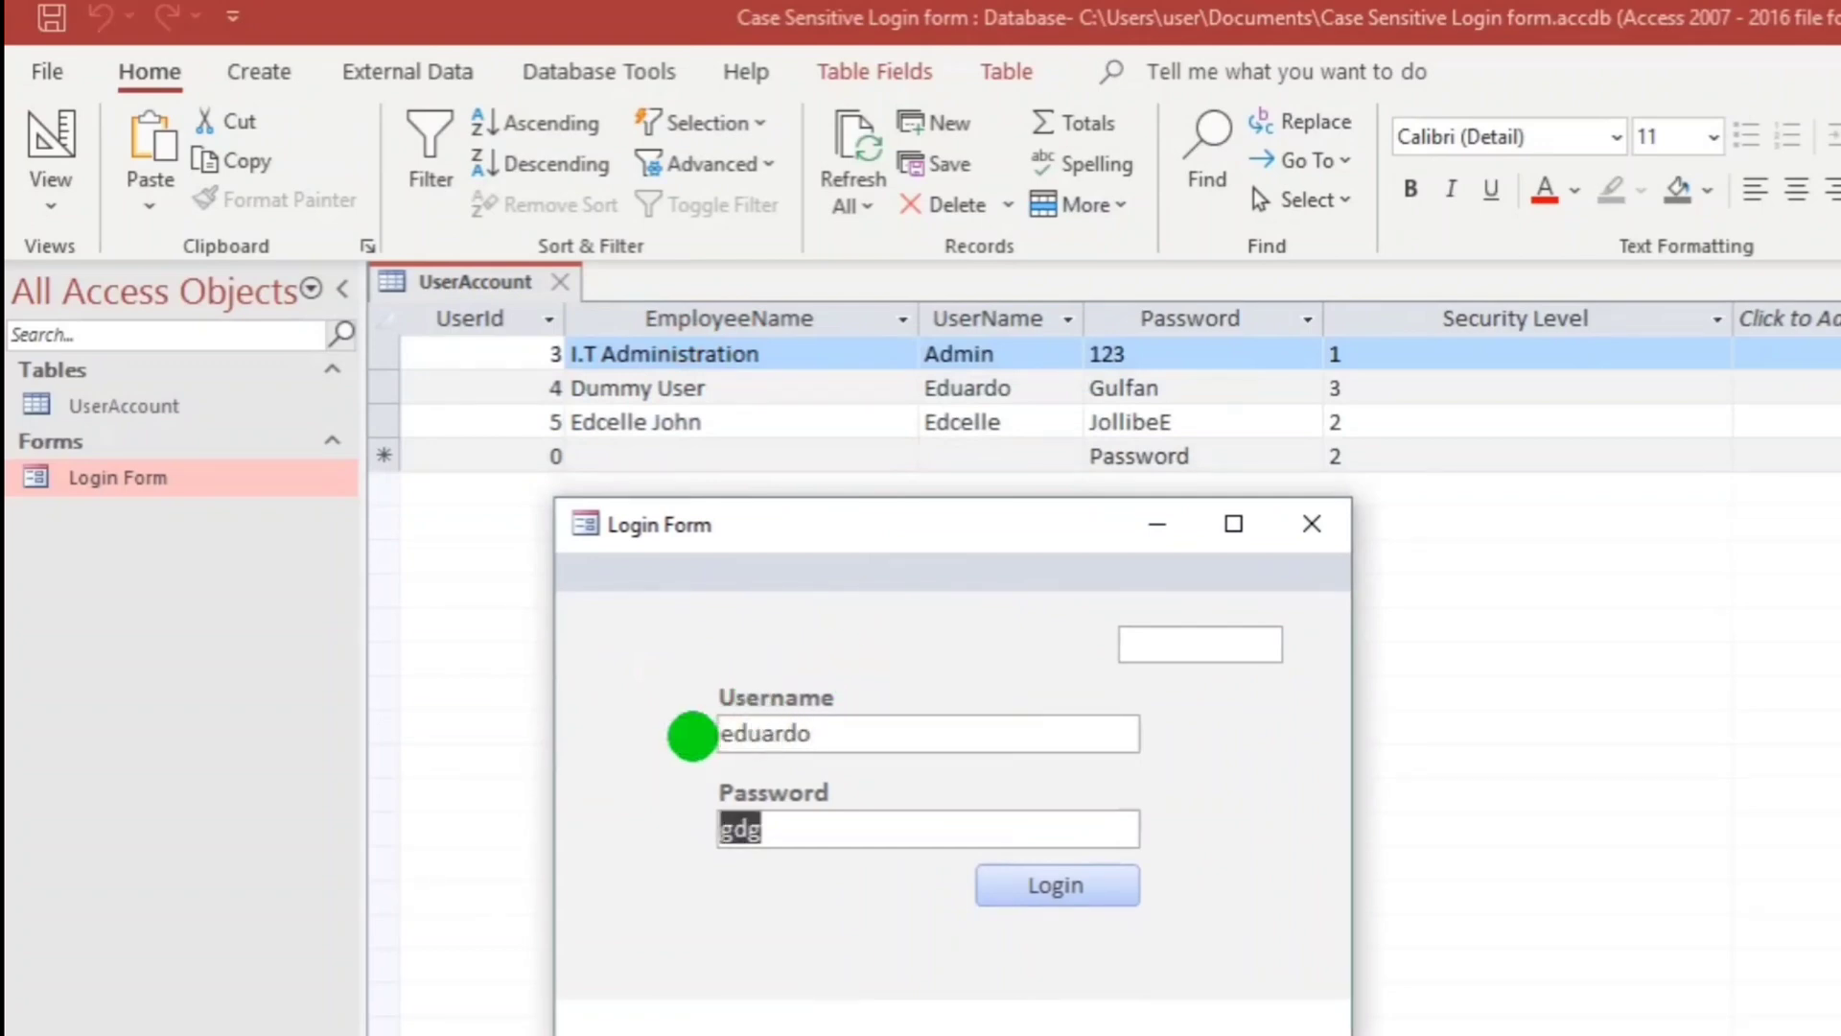
type("g")
key("BackSpace")
type("Gulfan")
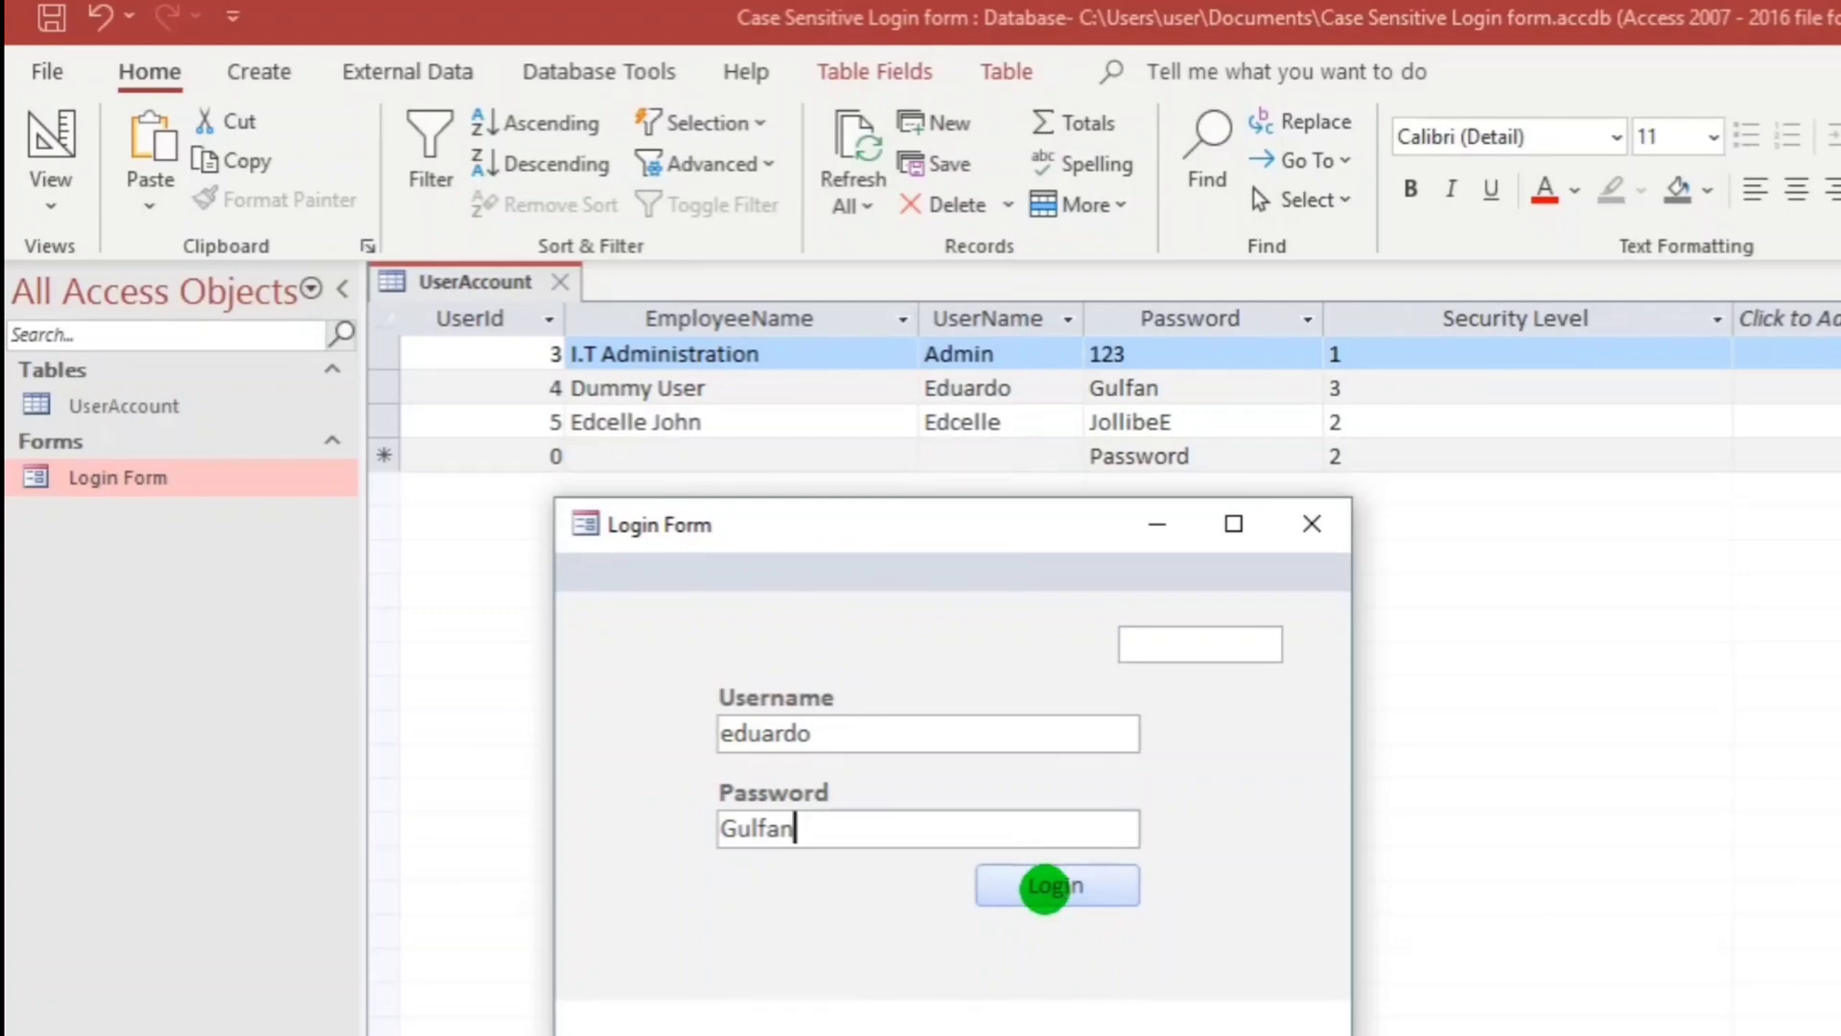
left_click(1045, 890)
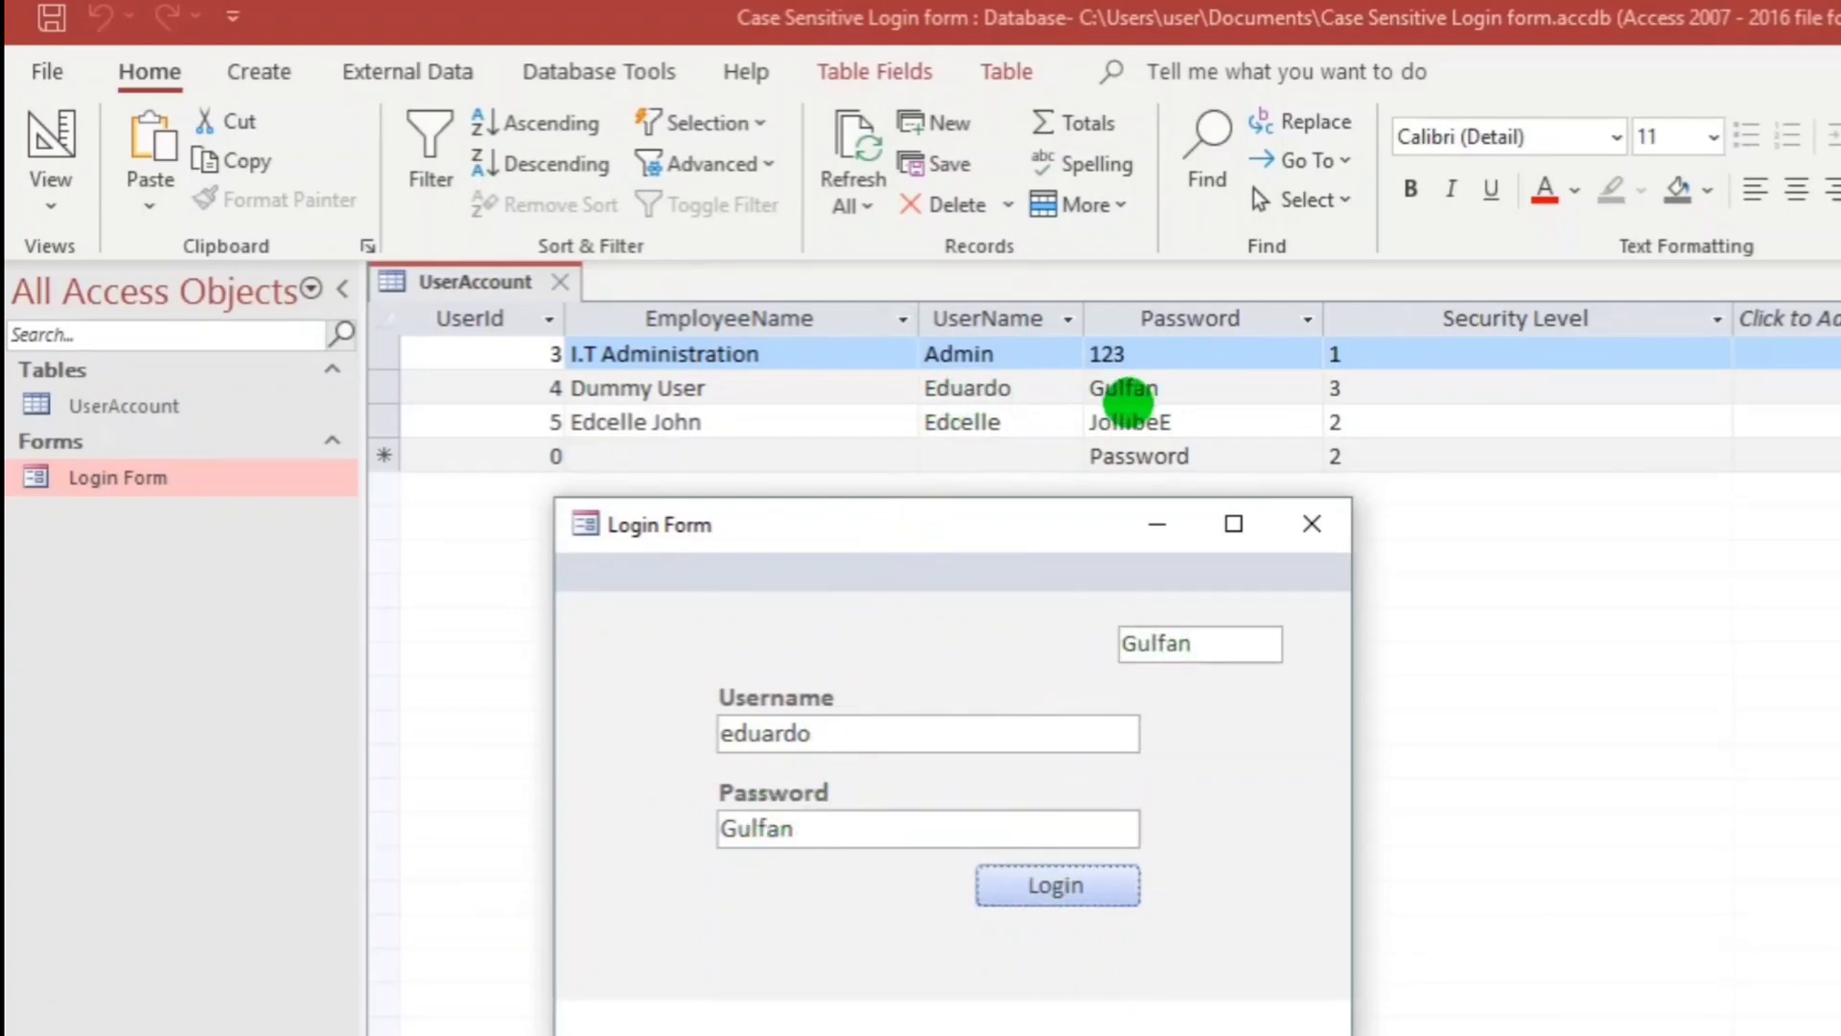
Retry with another account's credentials, check the stored password shown in pass, and reopen the code.
left_click_drag(811, 735, 692, 730)
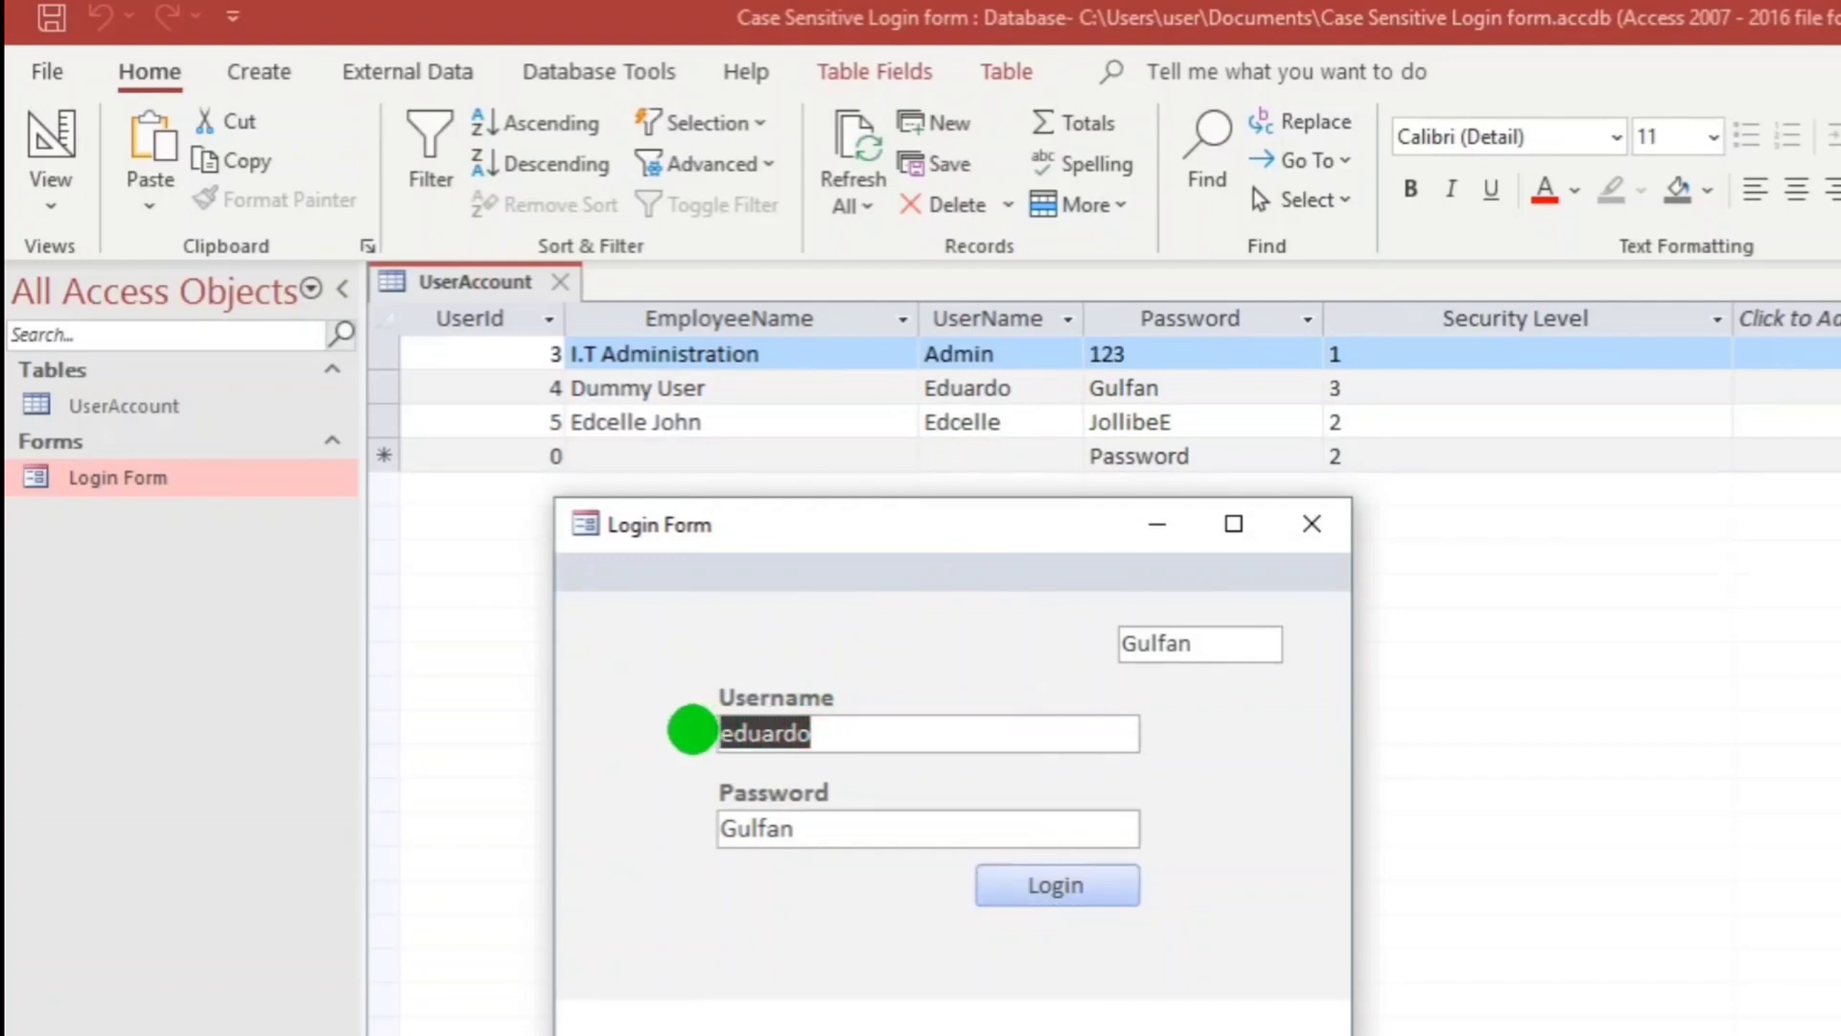
type("Edcelle")
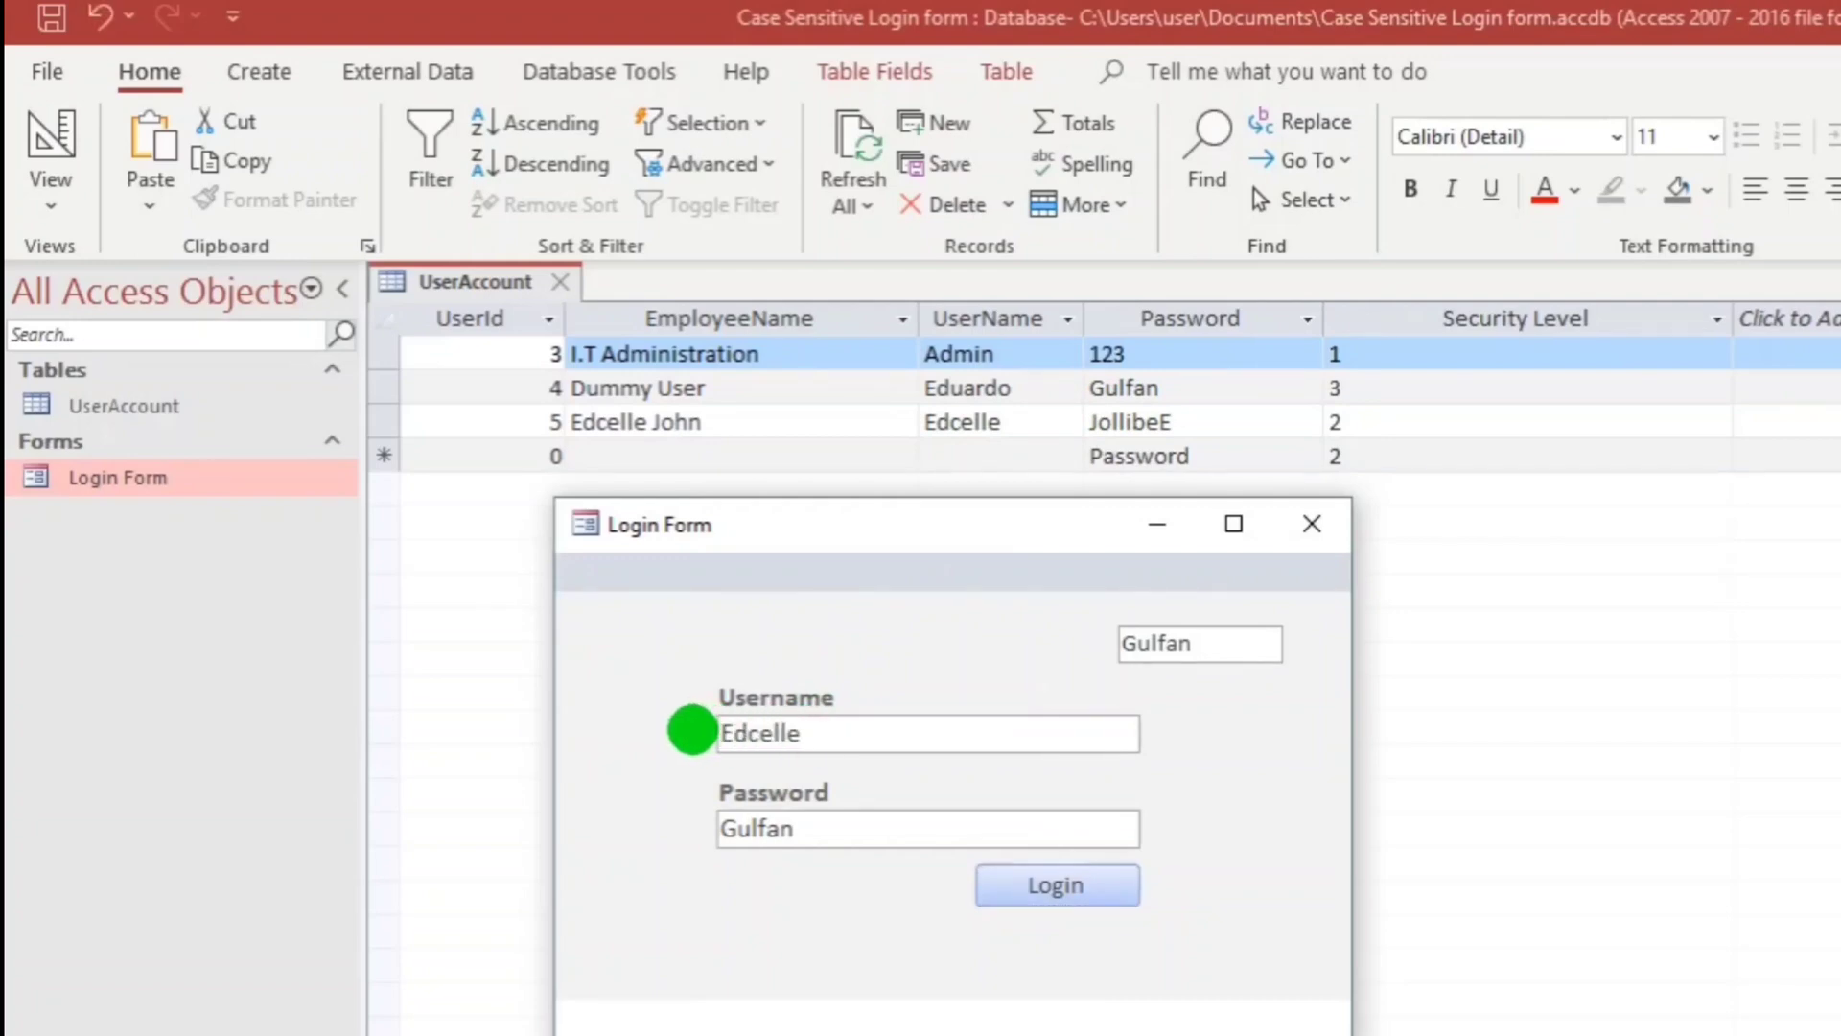
left_click_drag(806, 825, 612, 814)
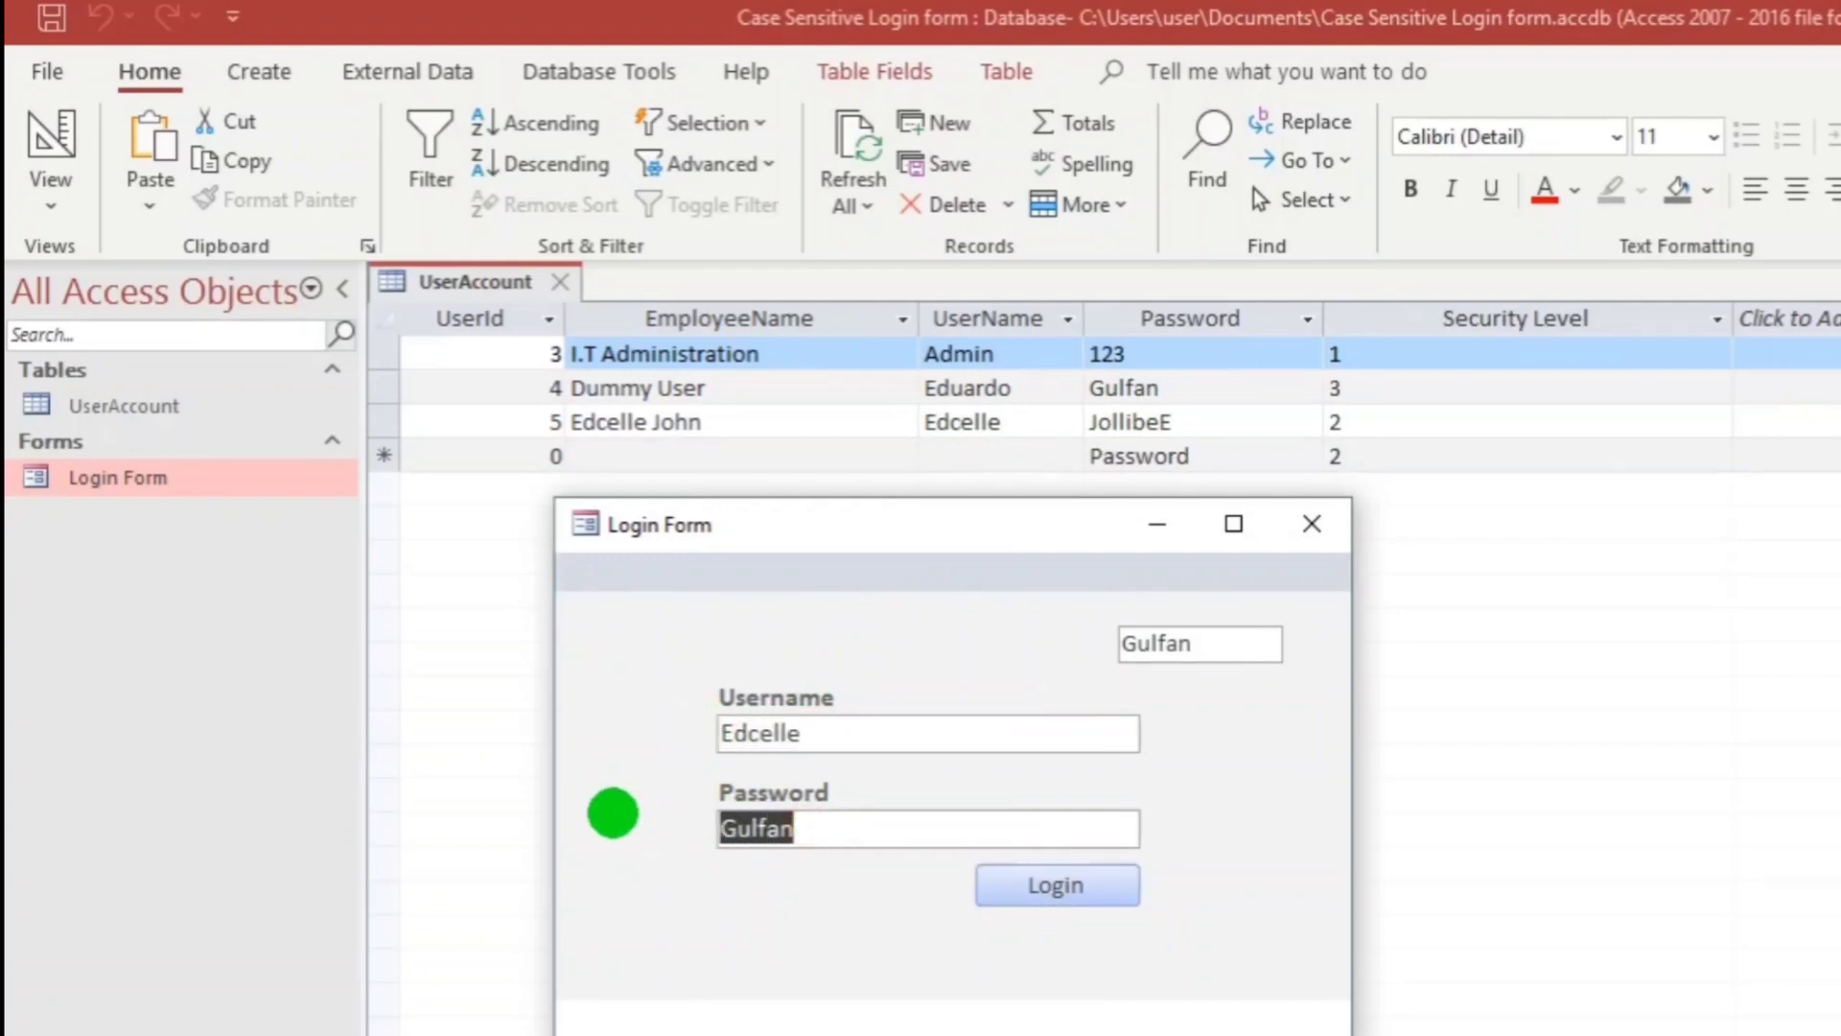
type("Jollibee")
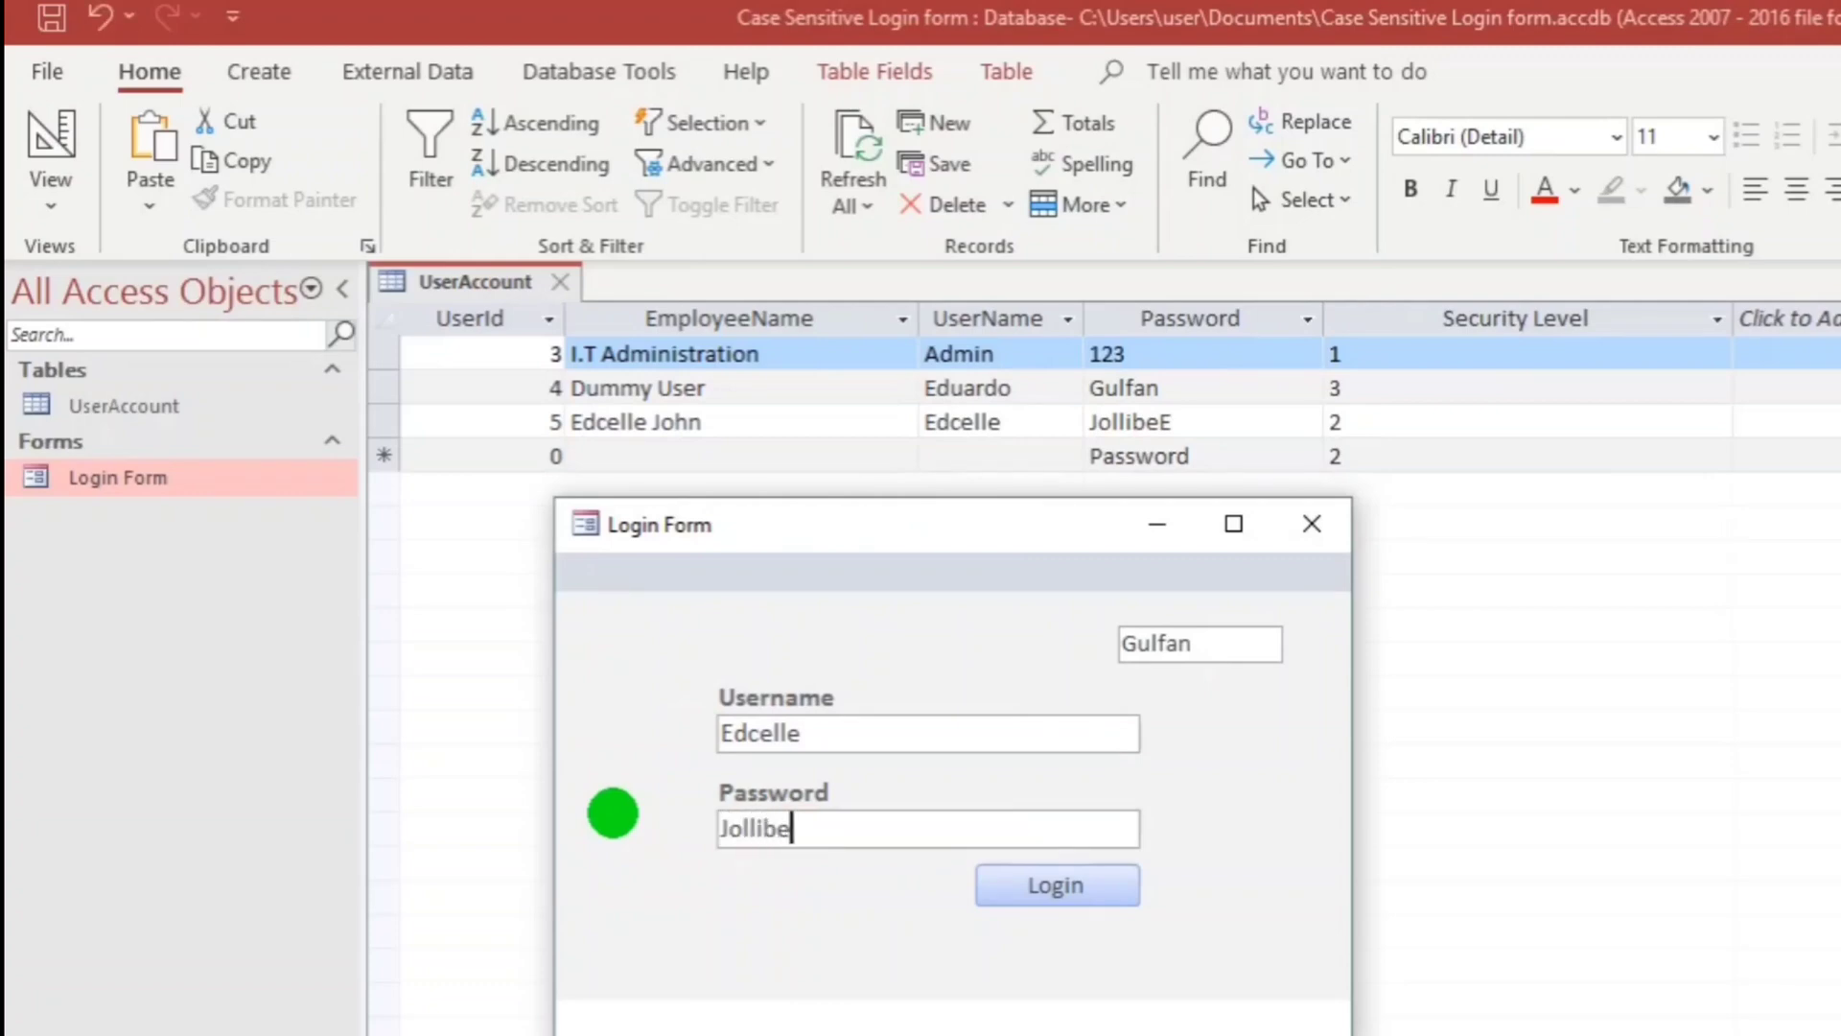
left_click(1047, 886)
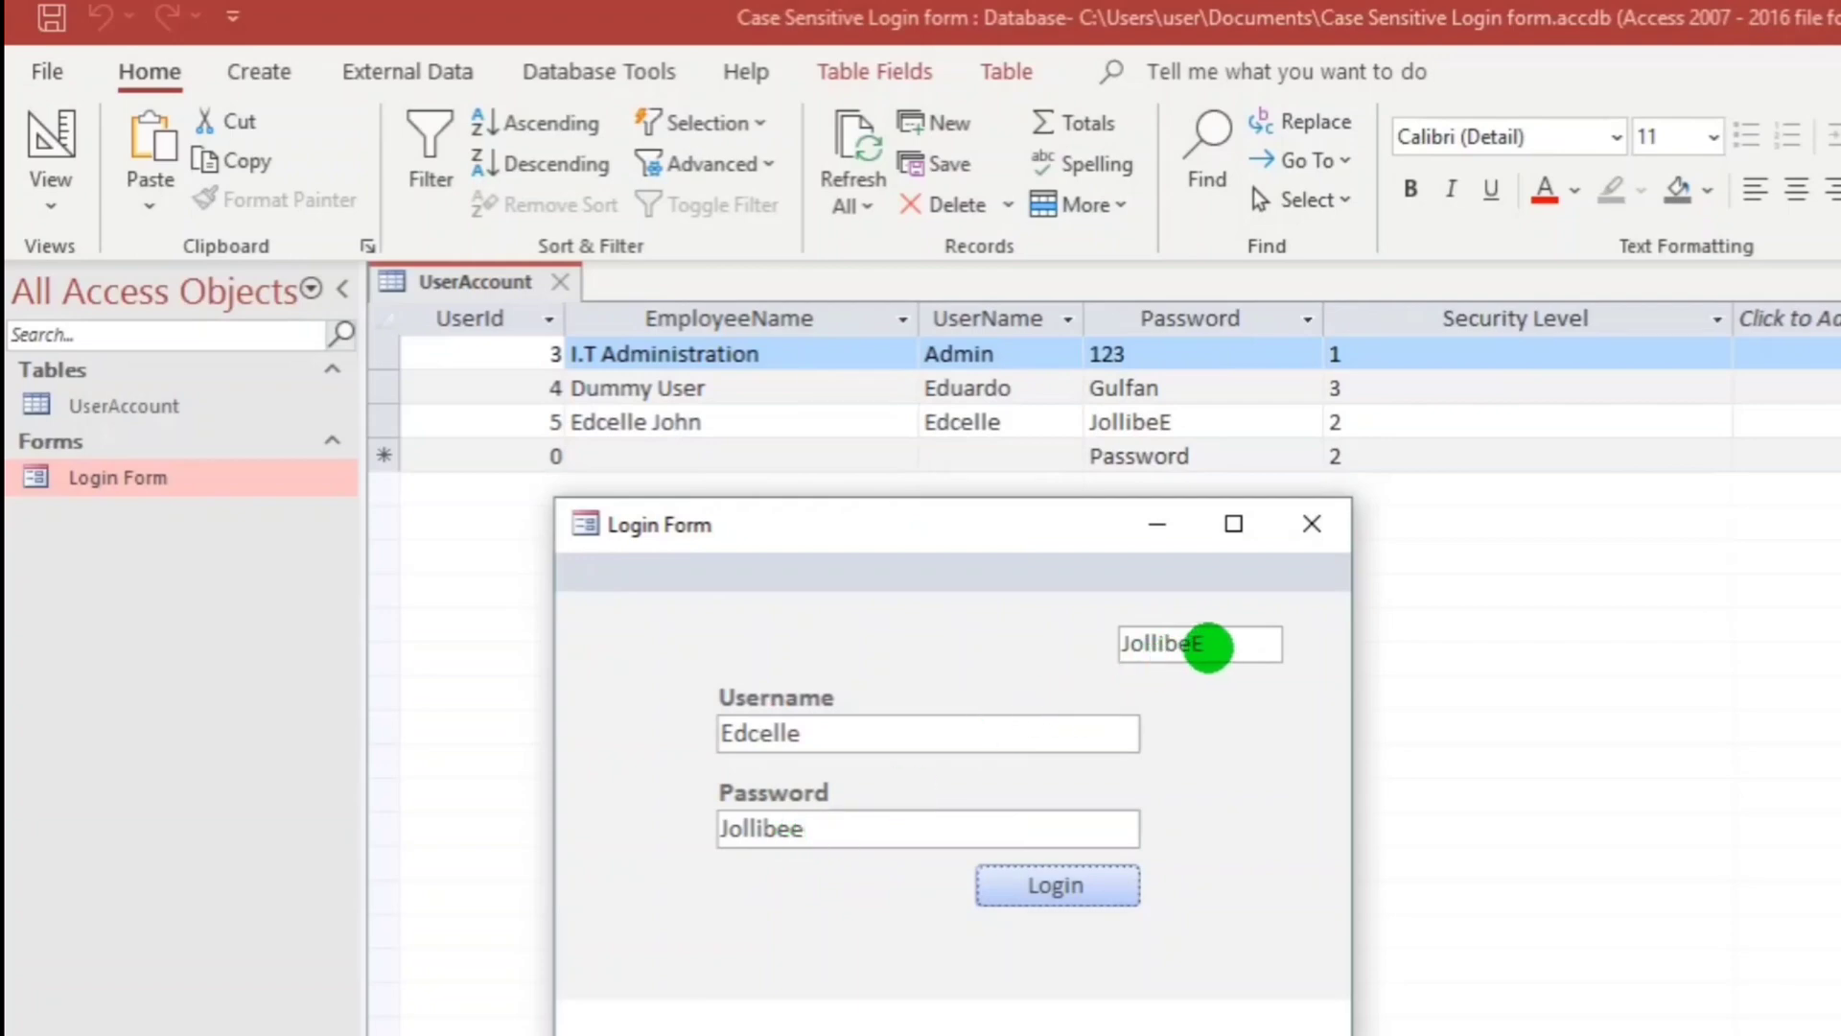
left_click(1209, 641)
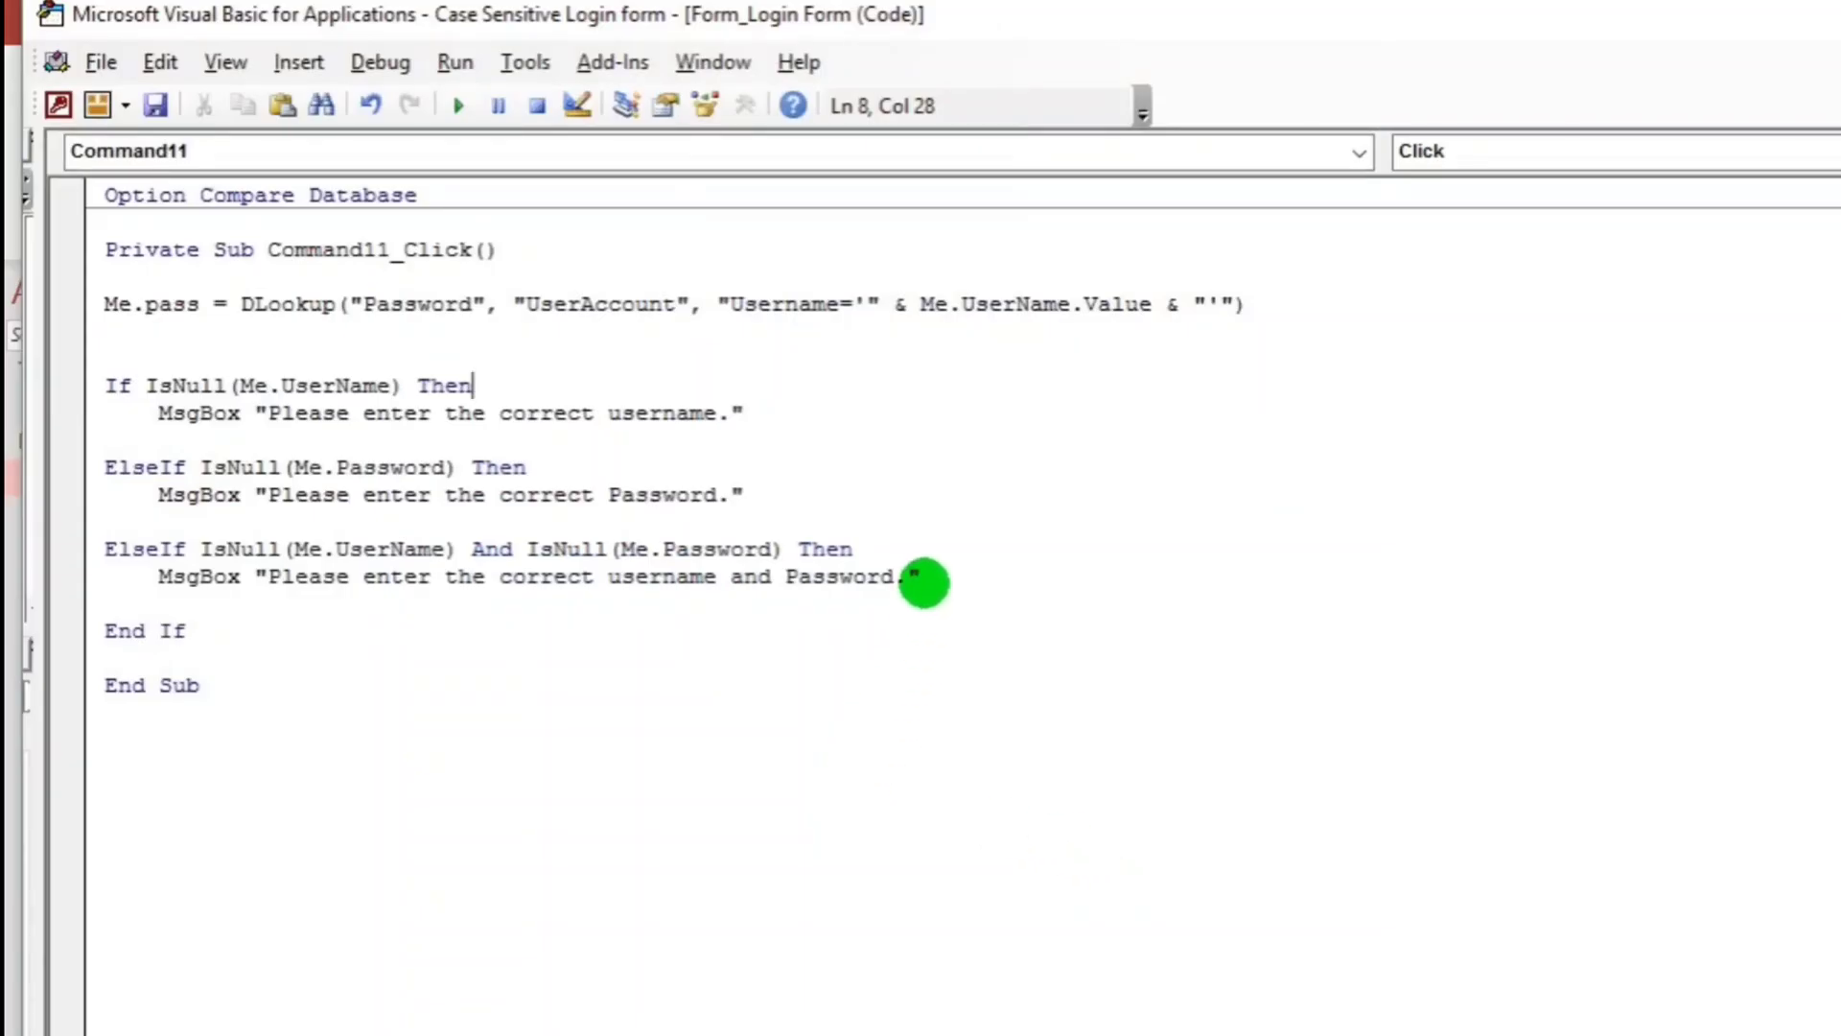
left_click(940, 578)
Add the line ElseIf StrComp(Me.pass, Me.Password, vbBinaryCompare) = 0 Then before End If.
key("Return")
key("Return")
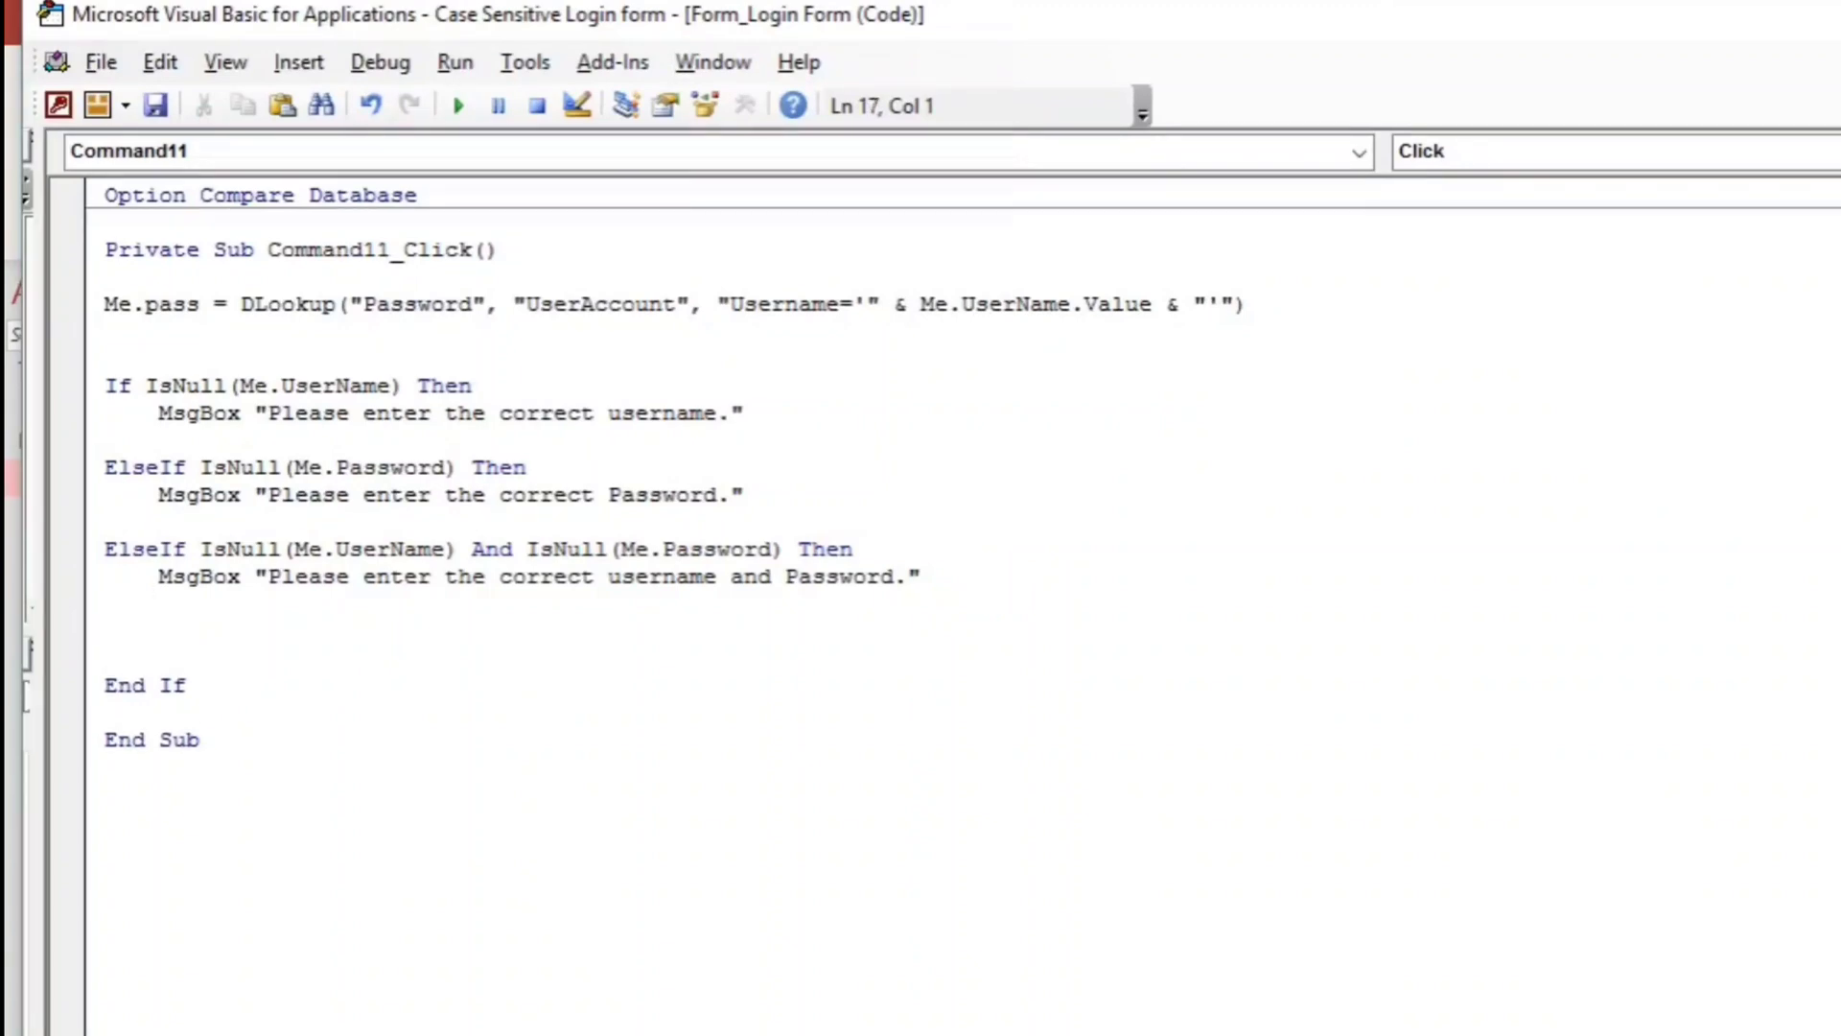
type("elseif Str")
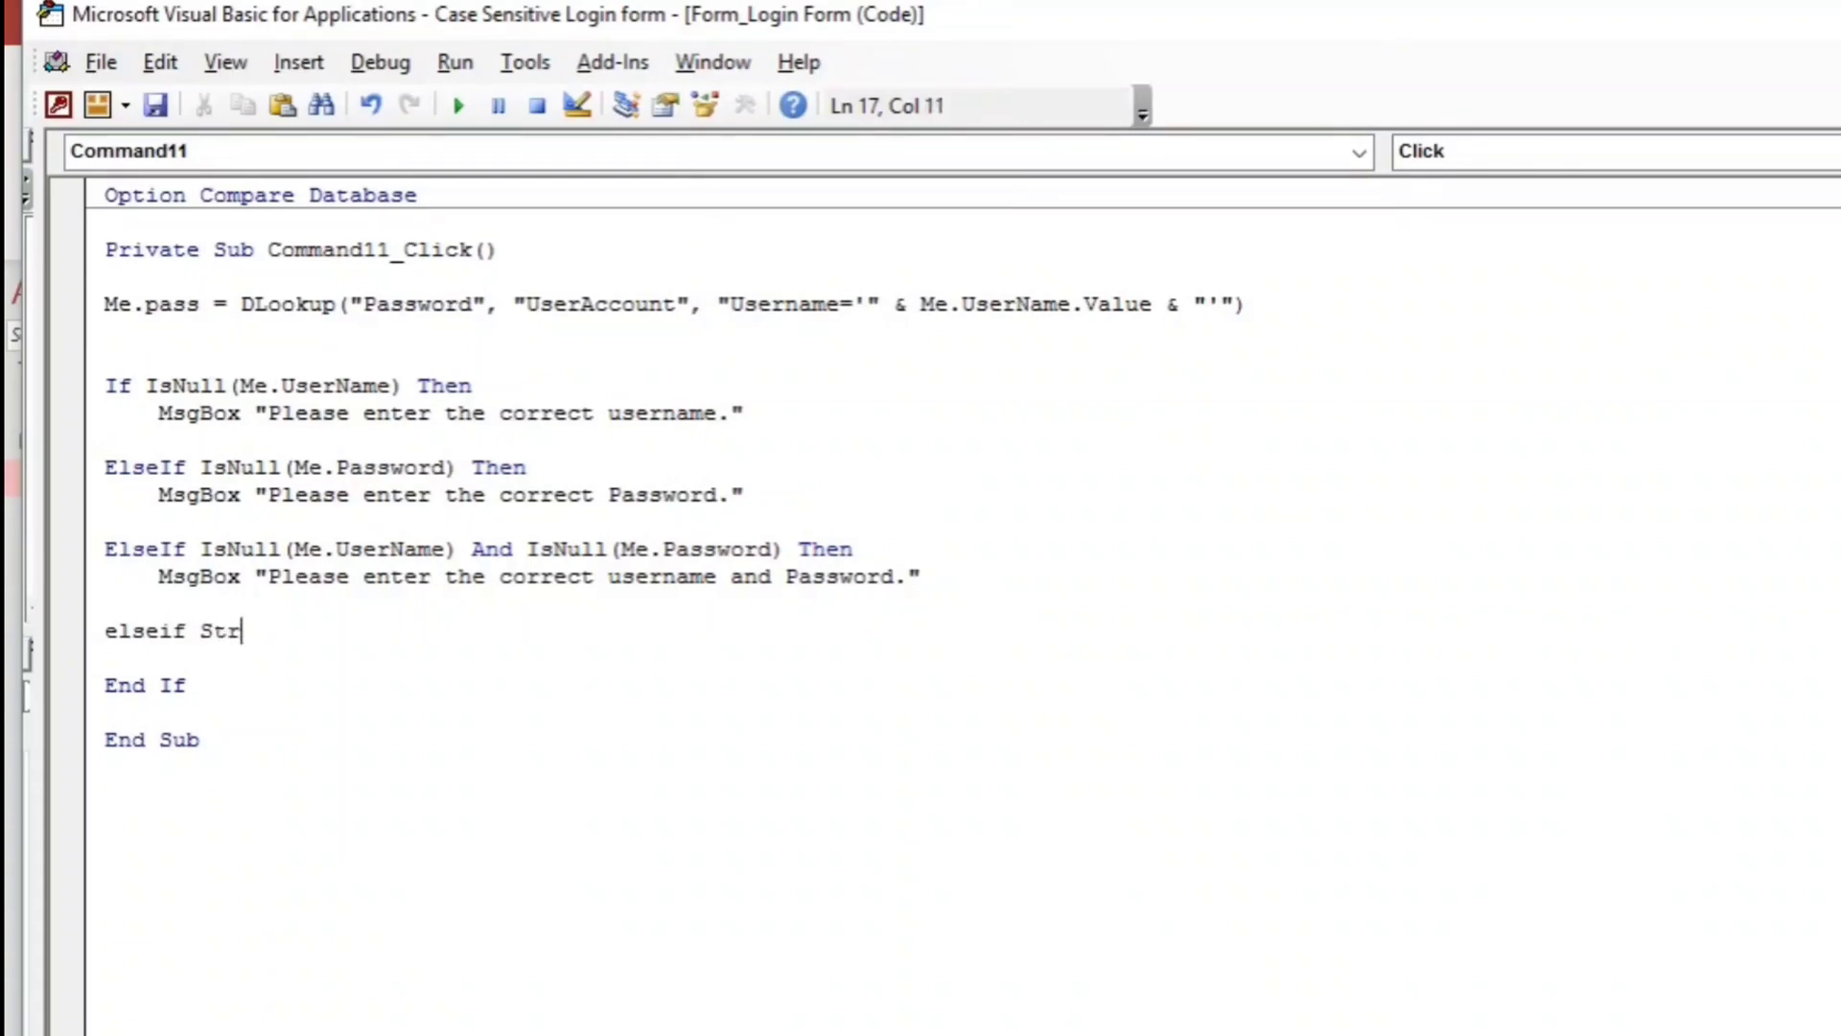
type("comp(")
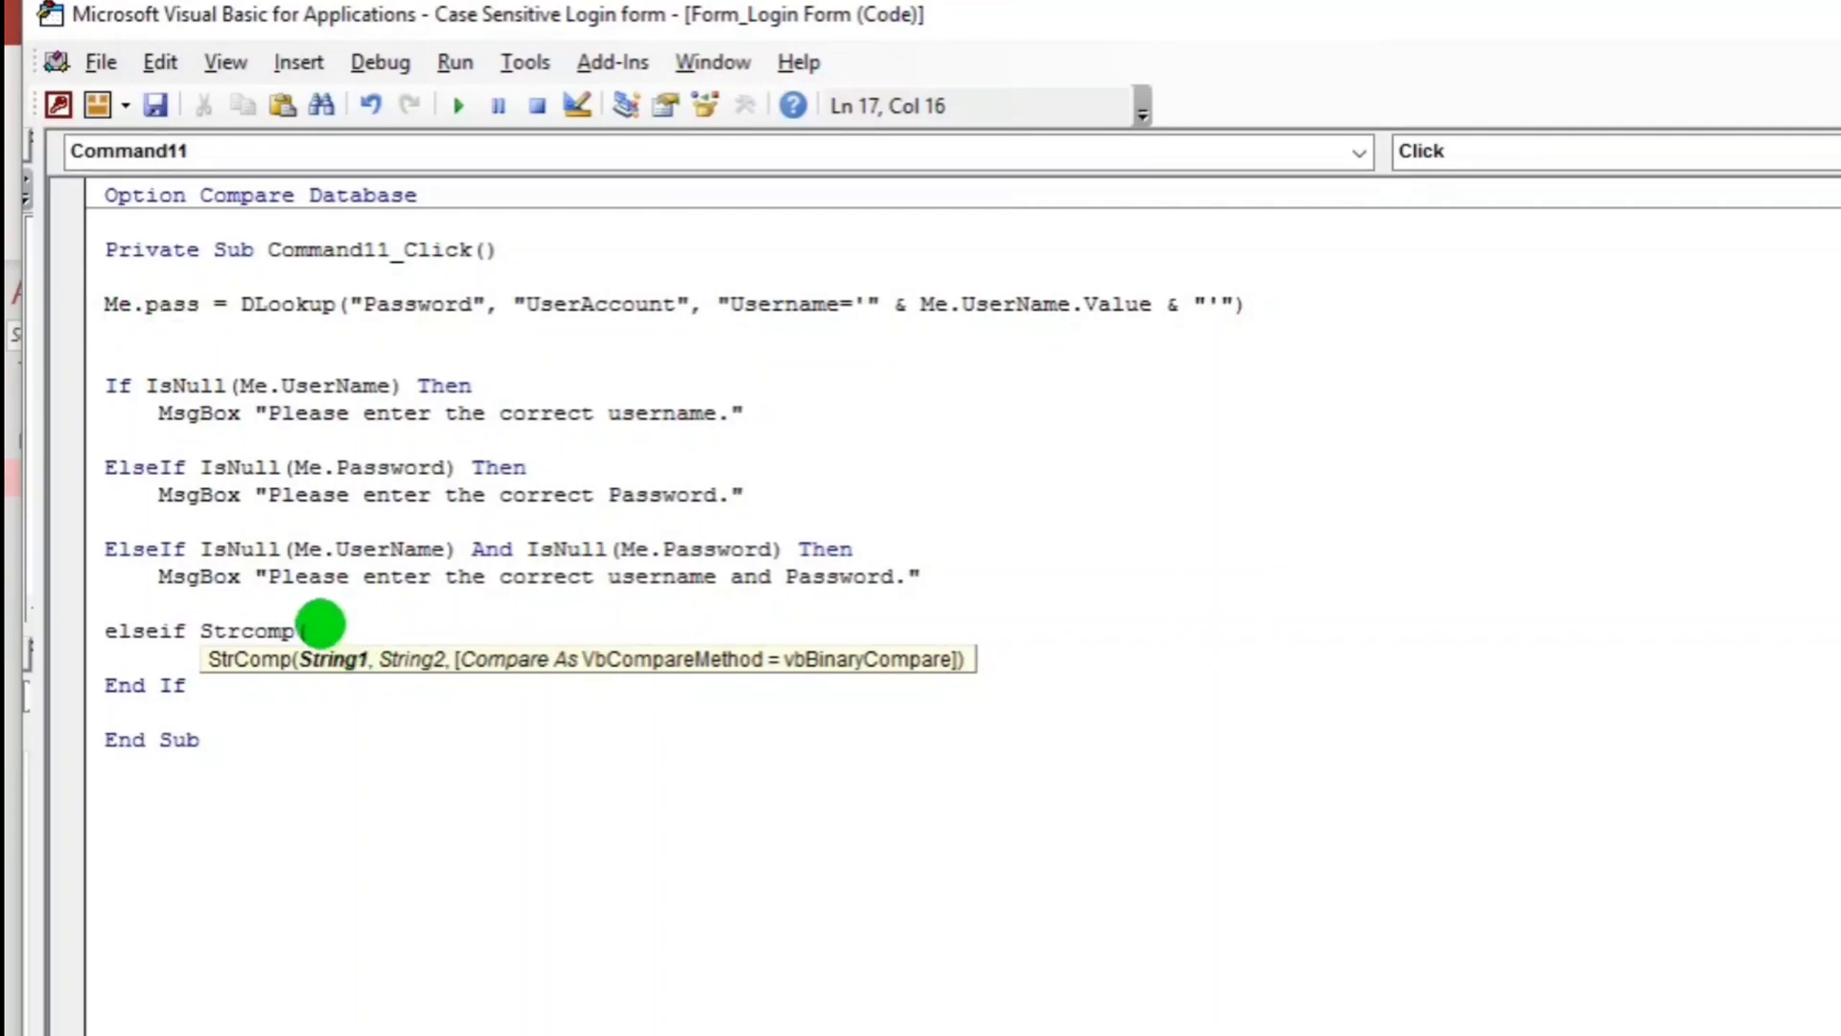
type("me.")
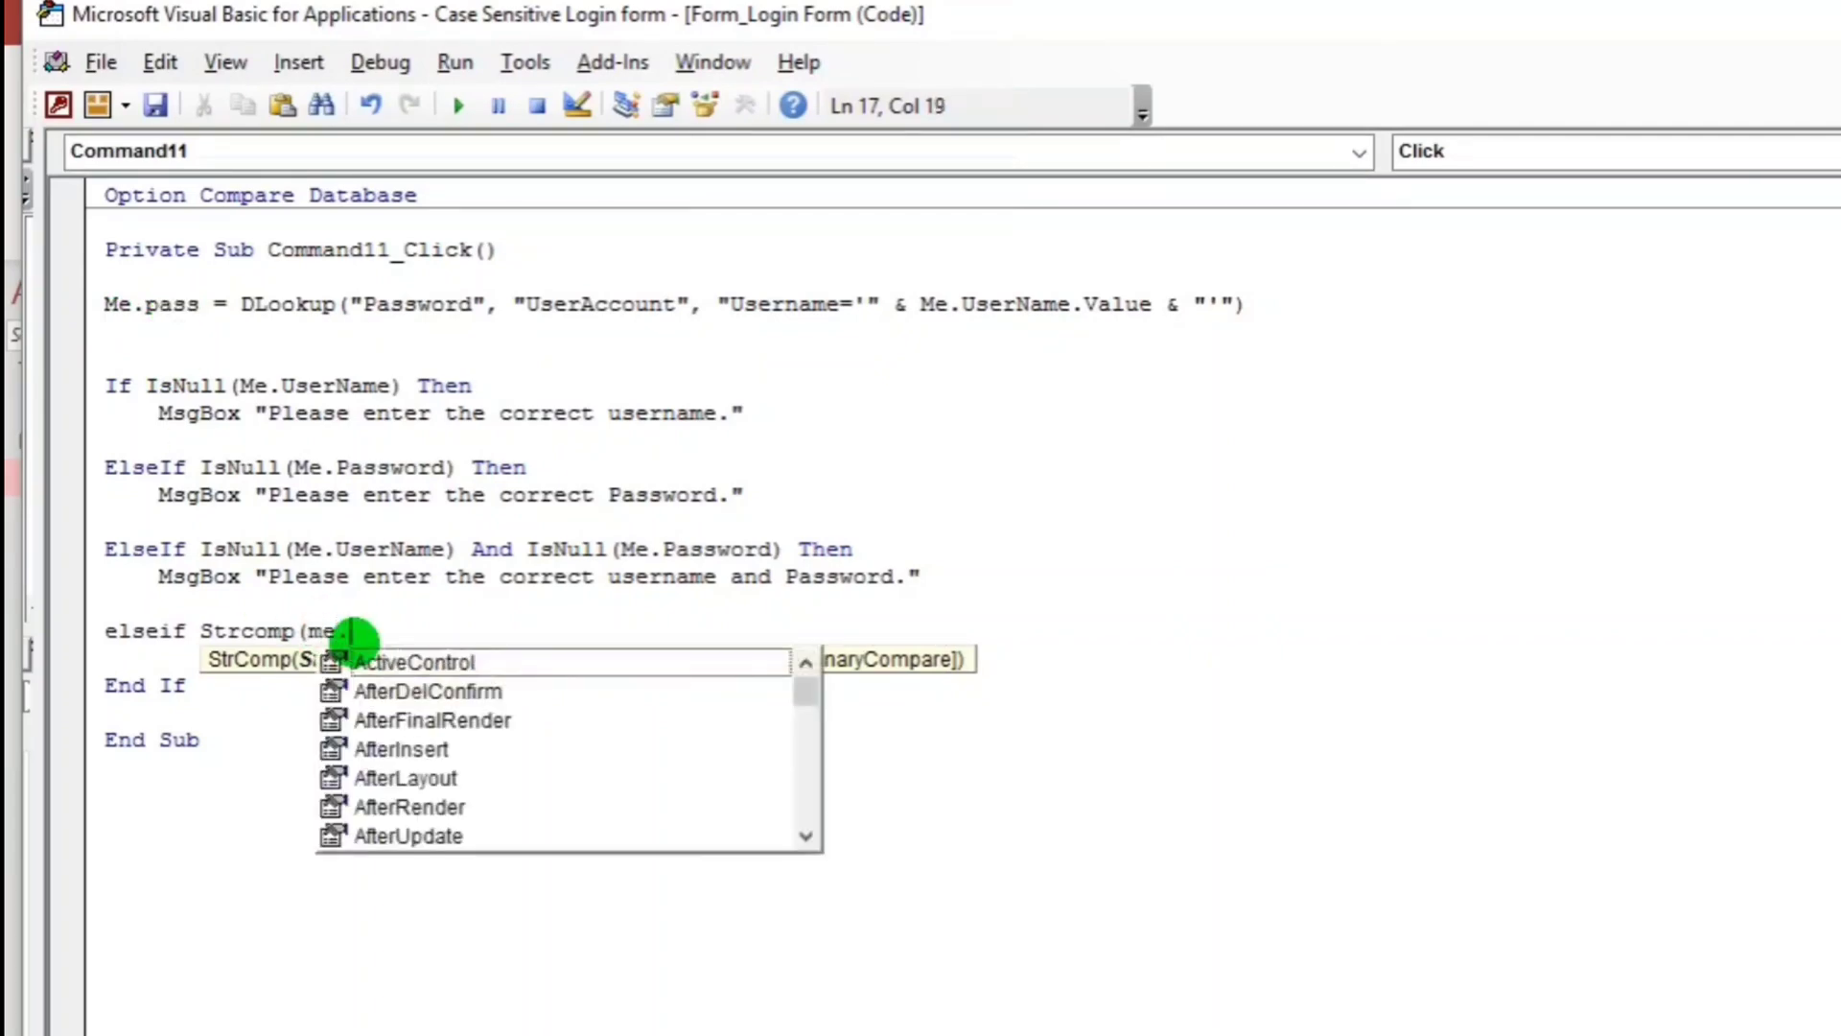
type("pass, ")
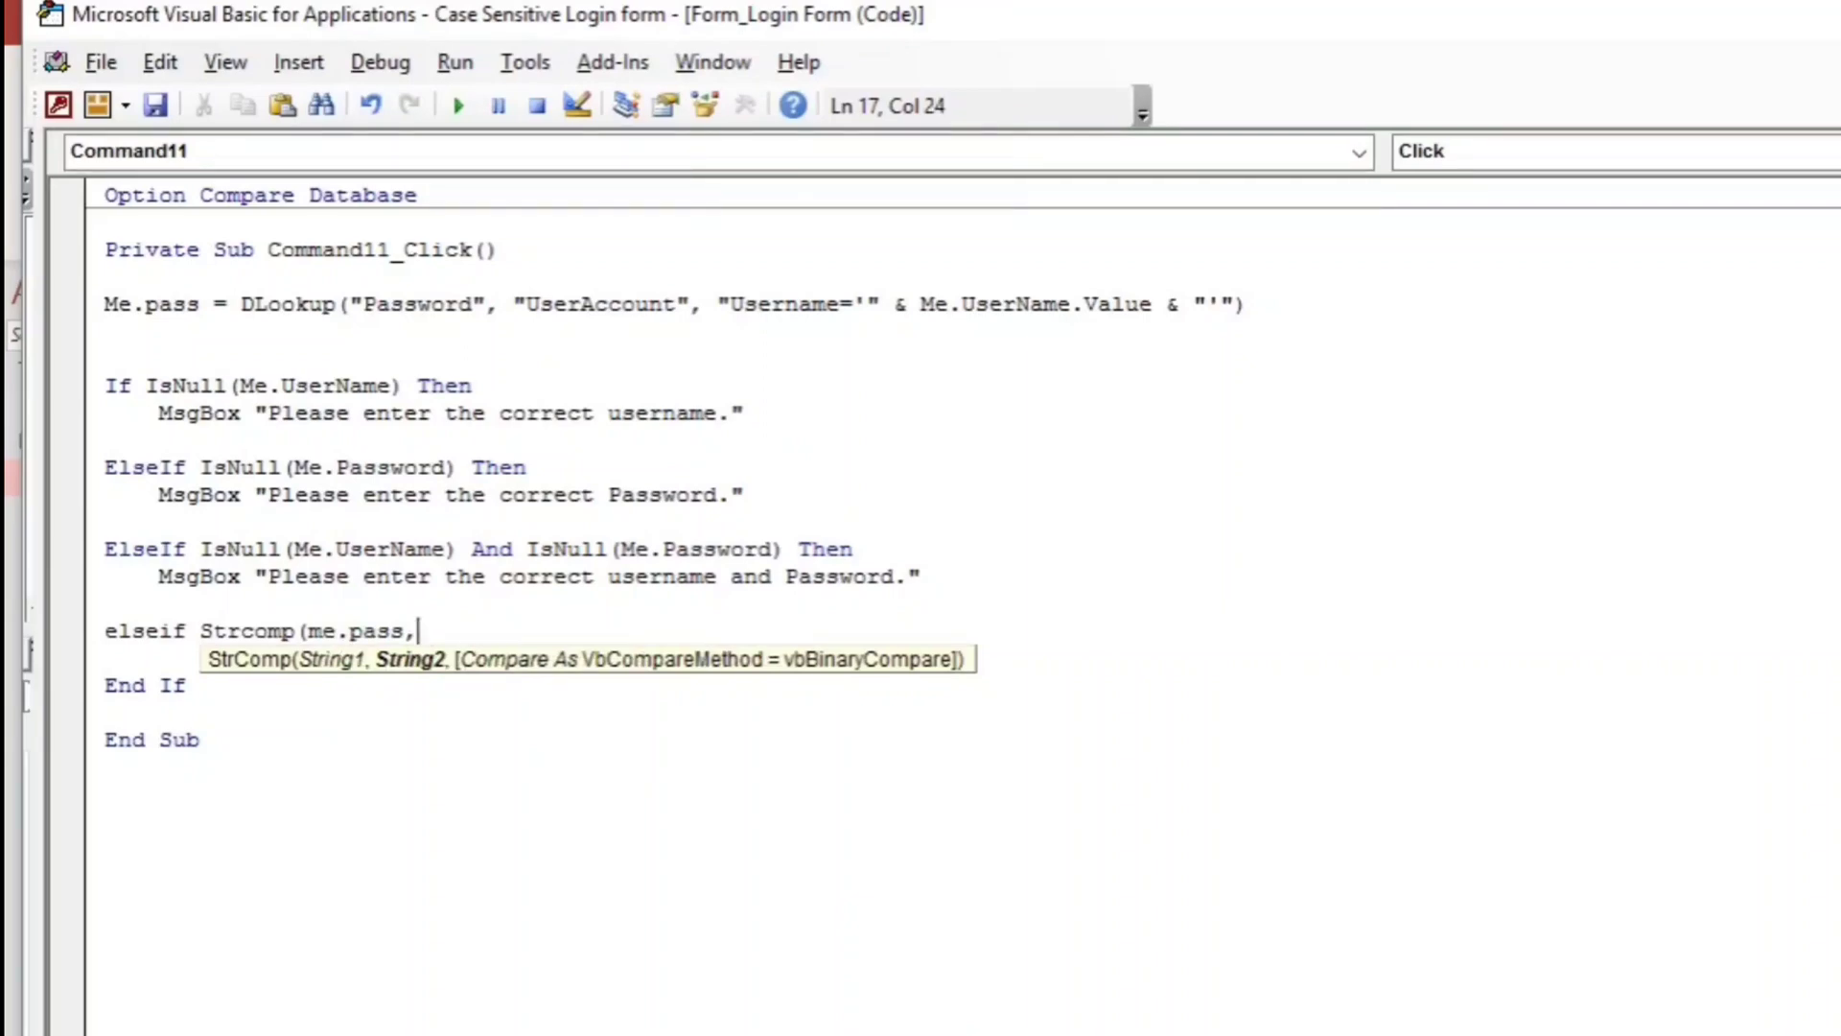
type("me.pass")
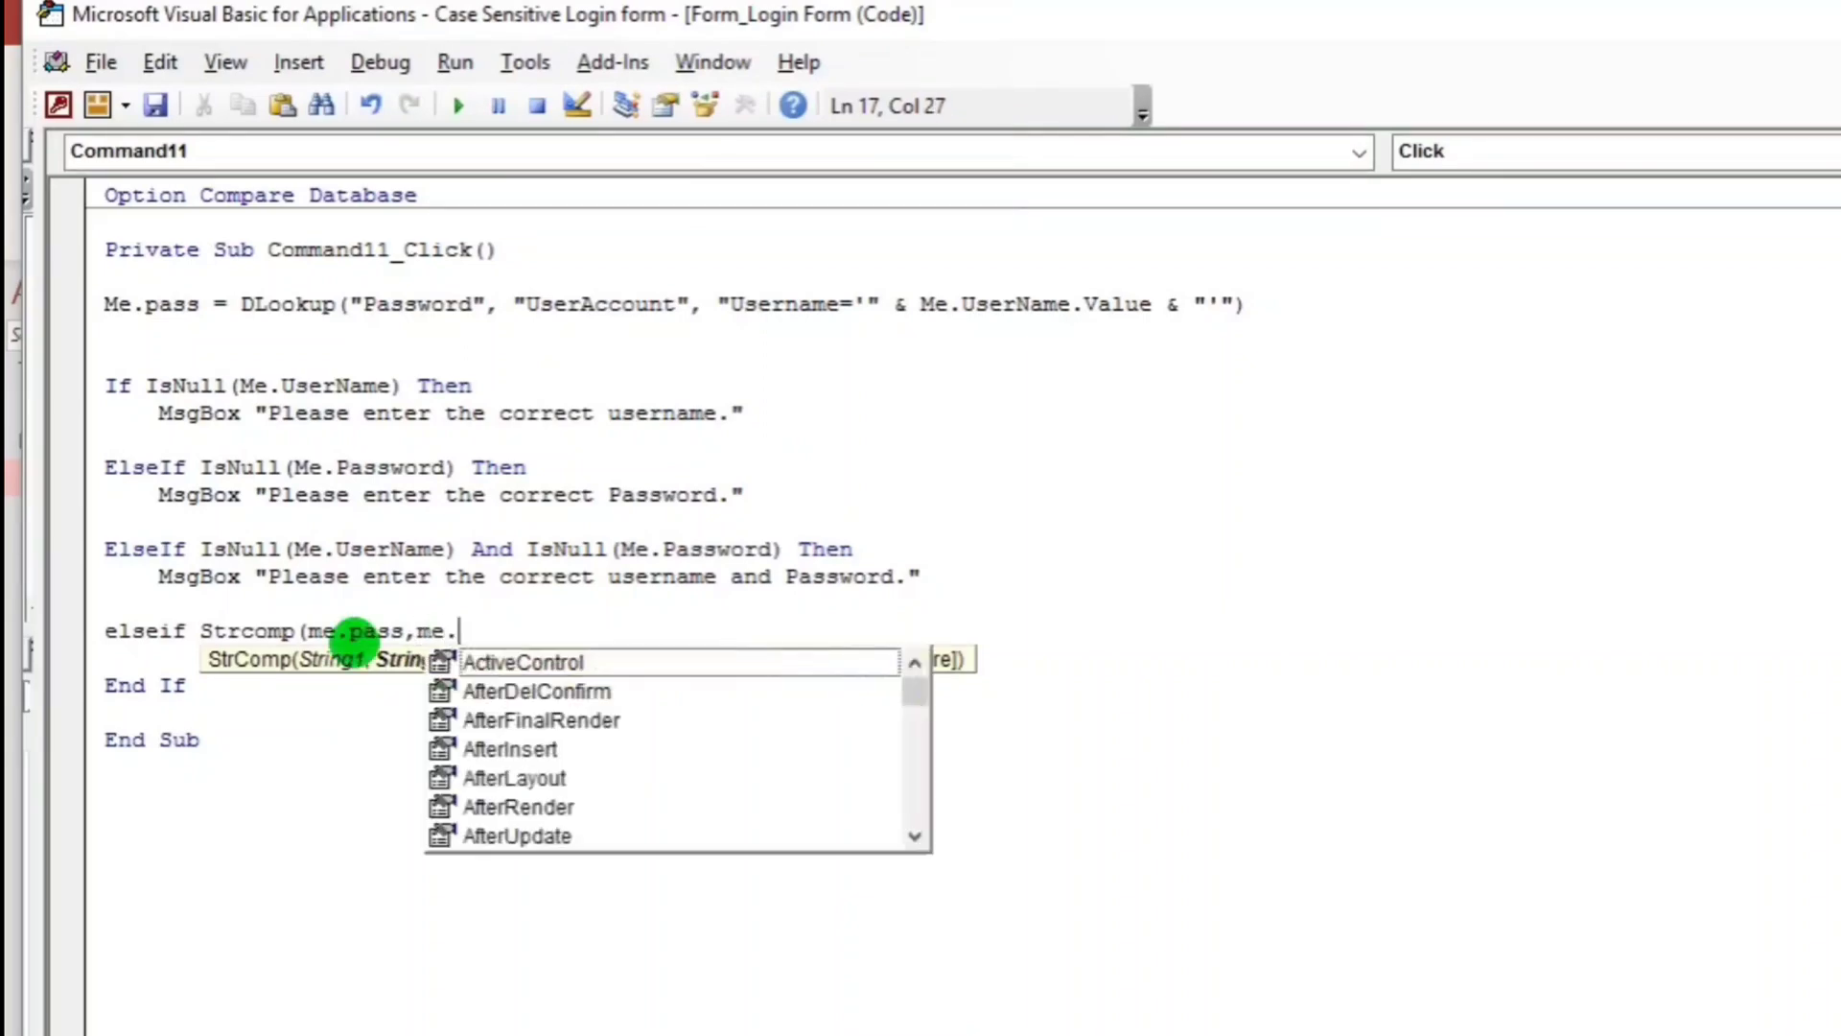
key("Down")
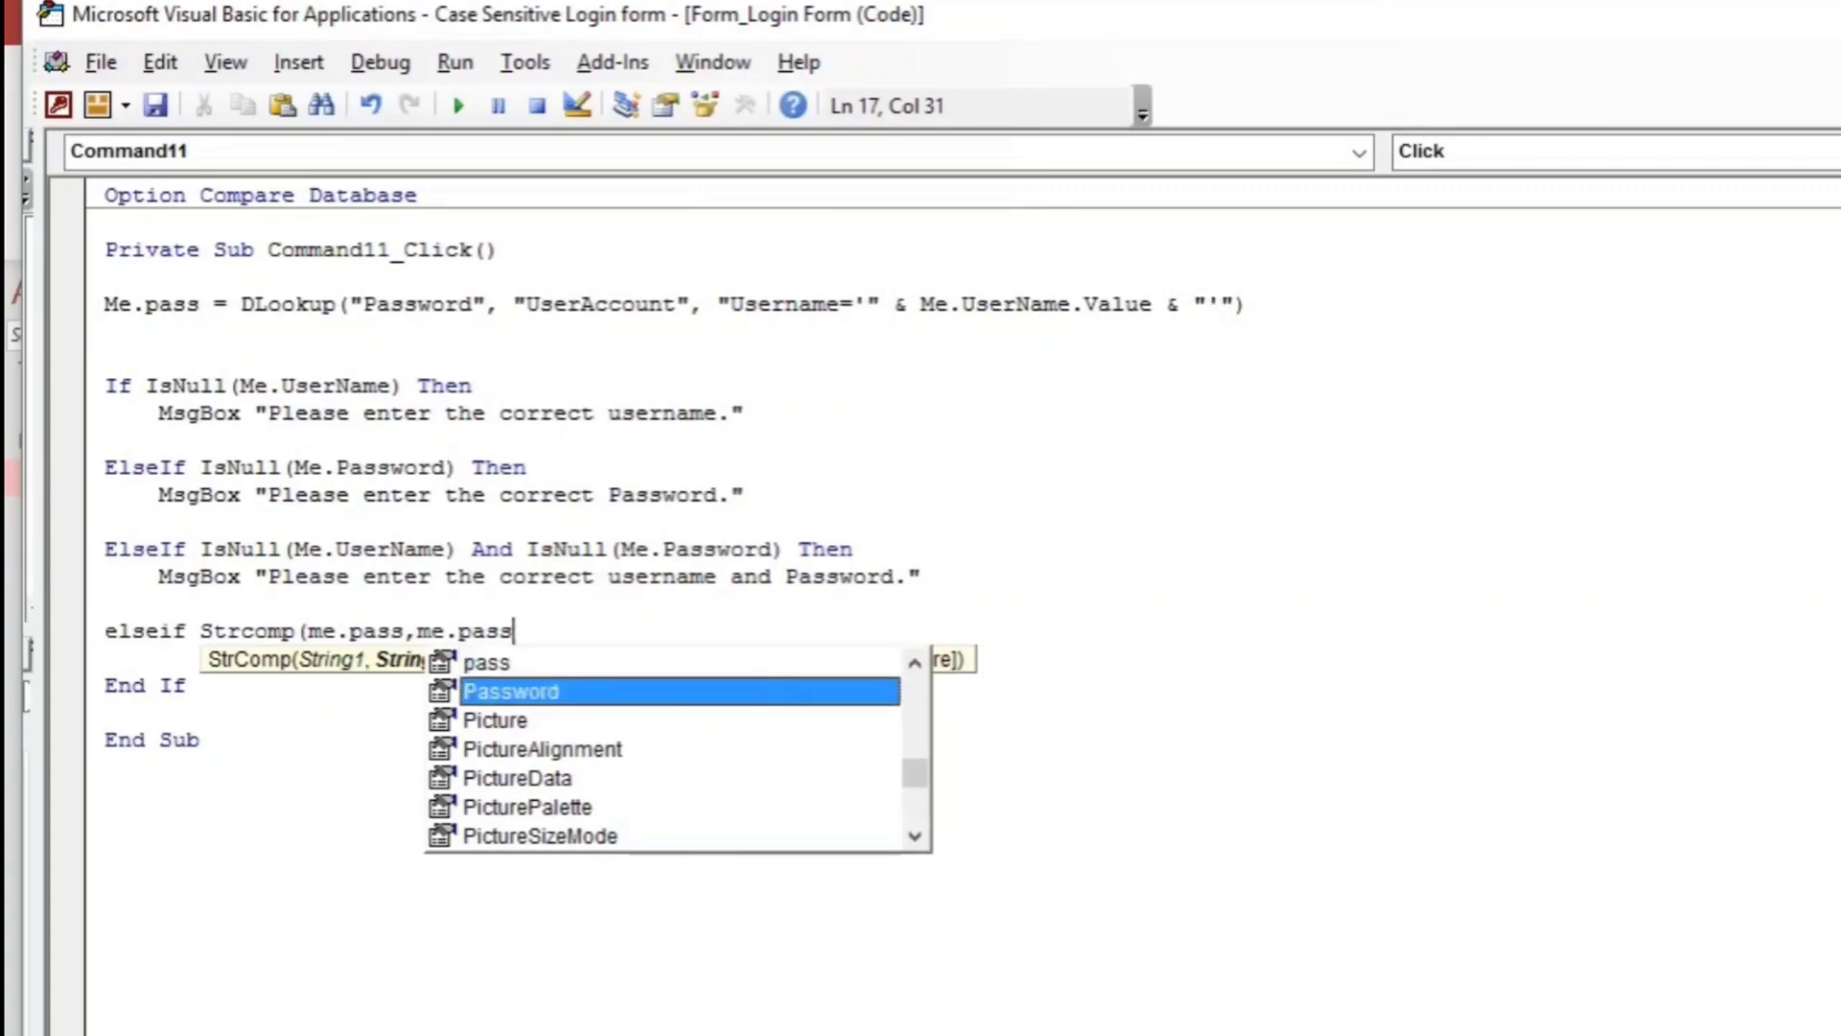
key("Tab")
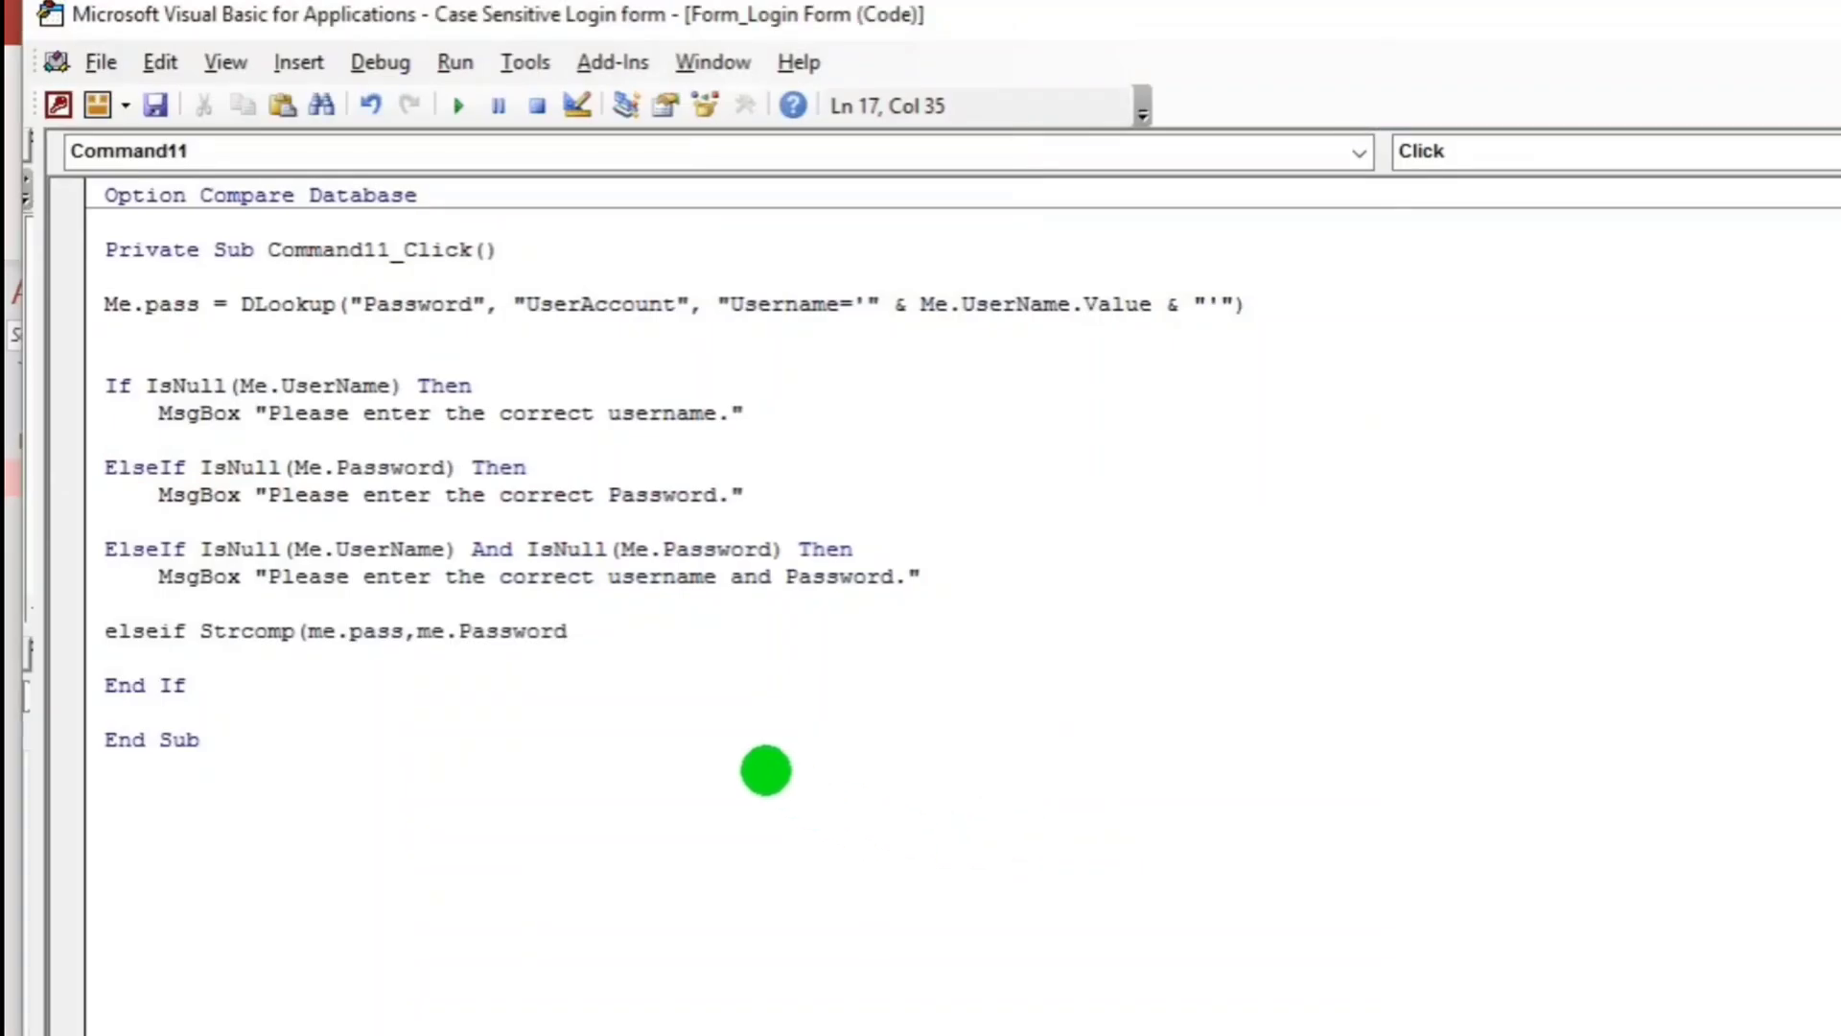
type(",")
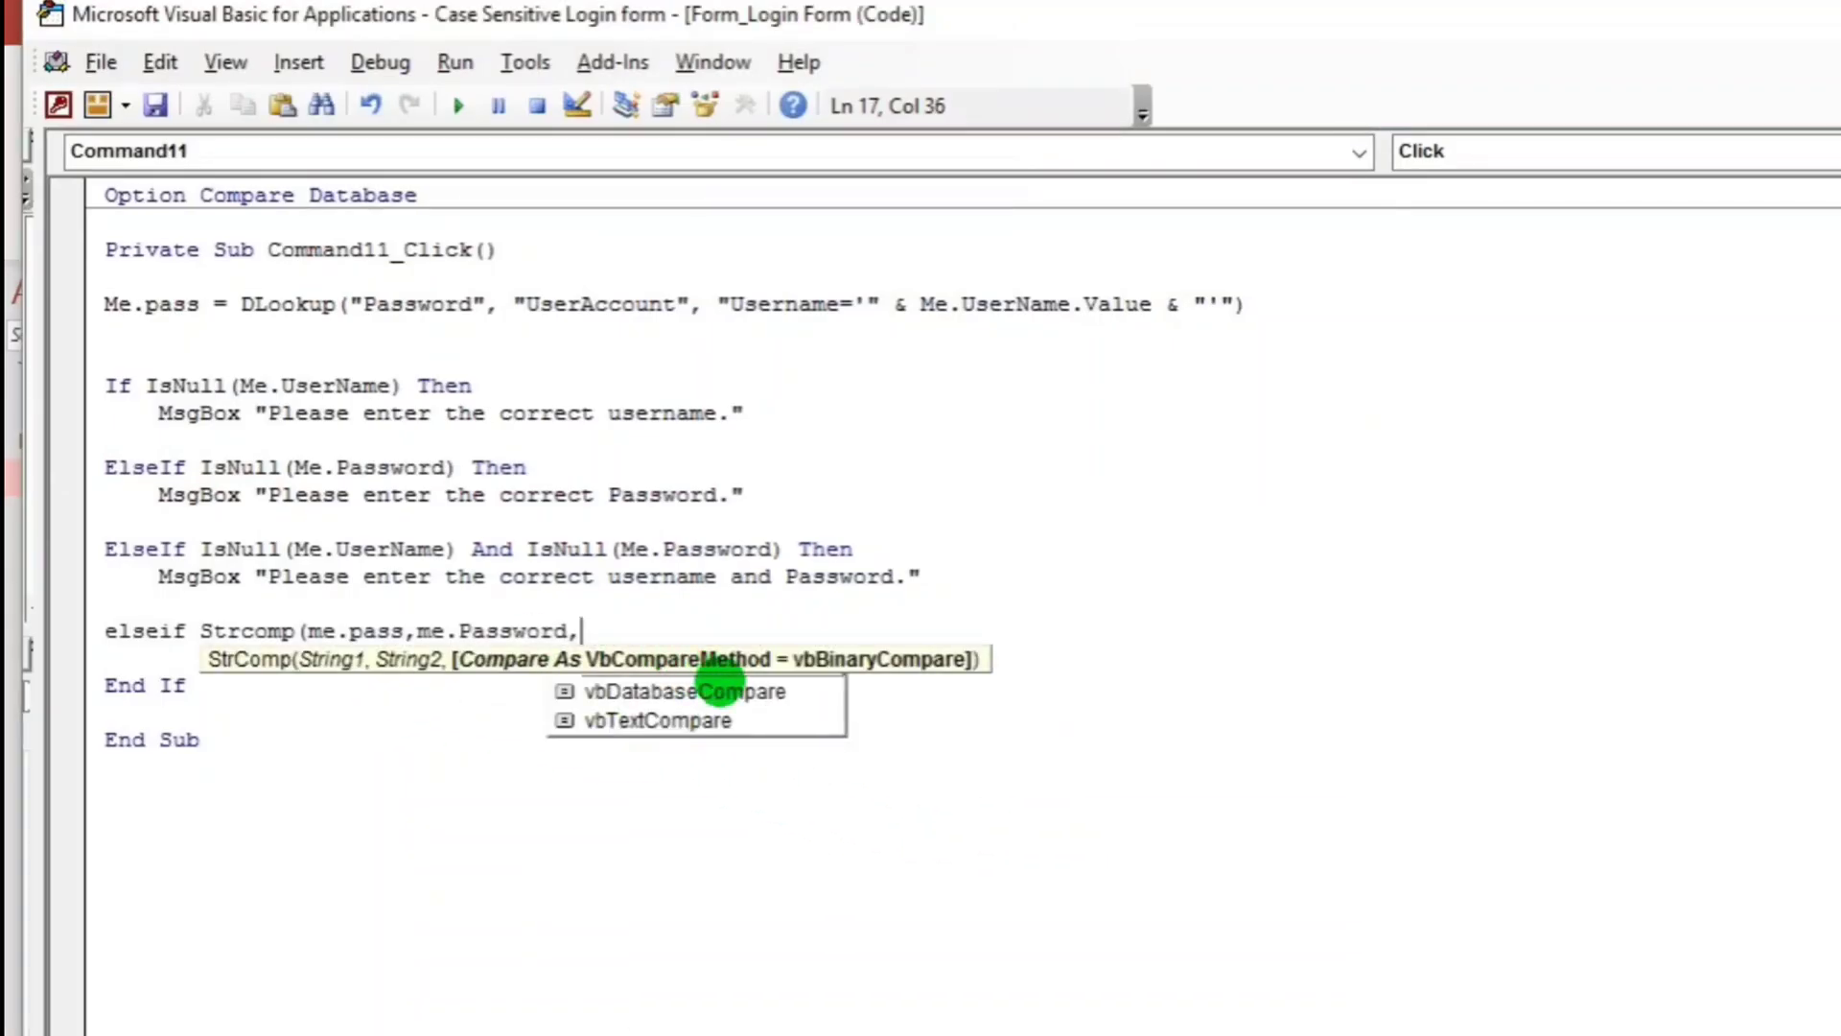
double_click(683, 662)
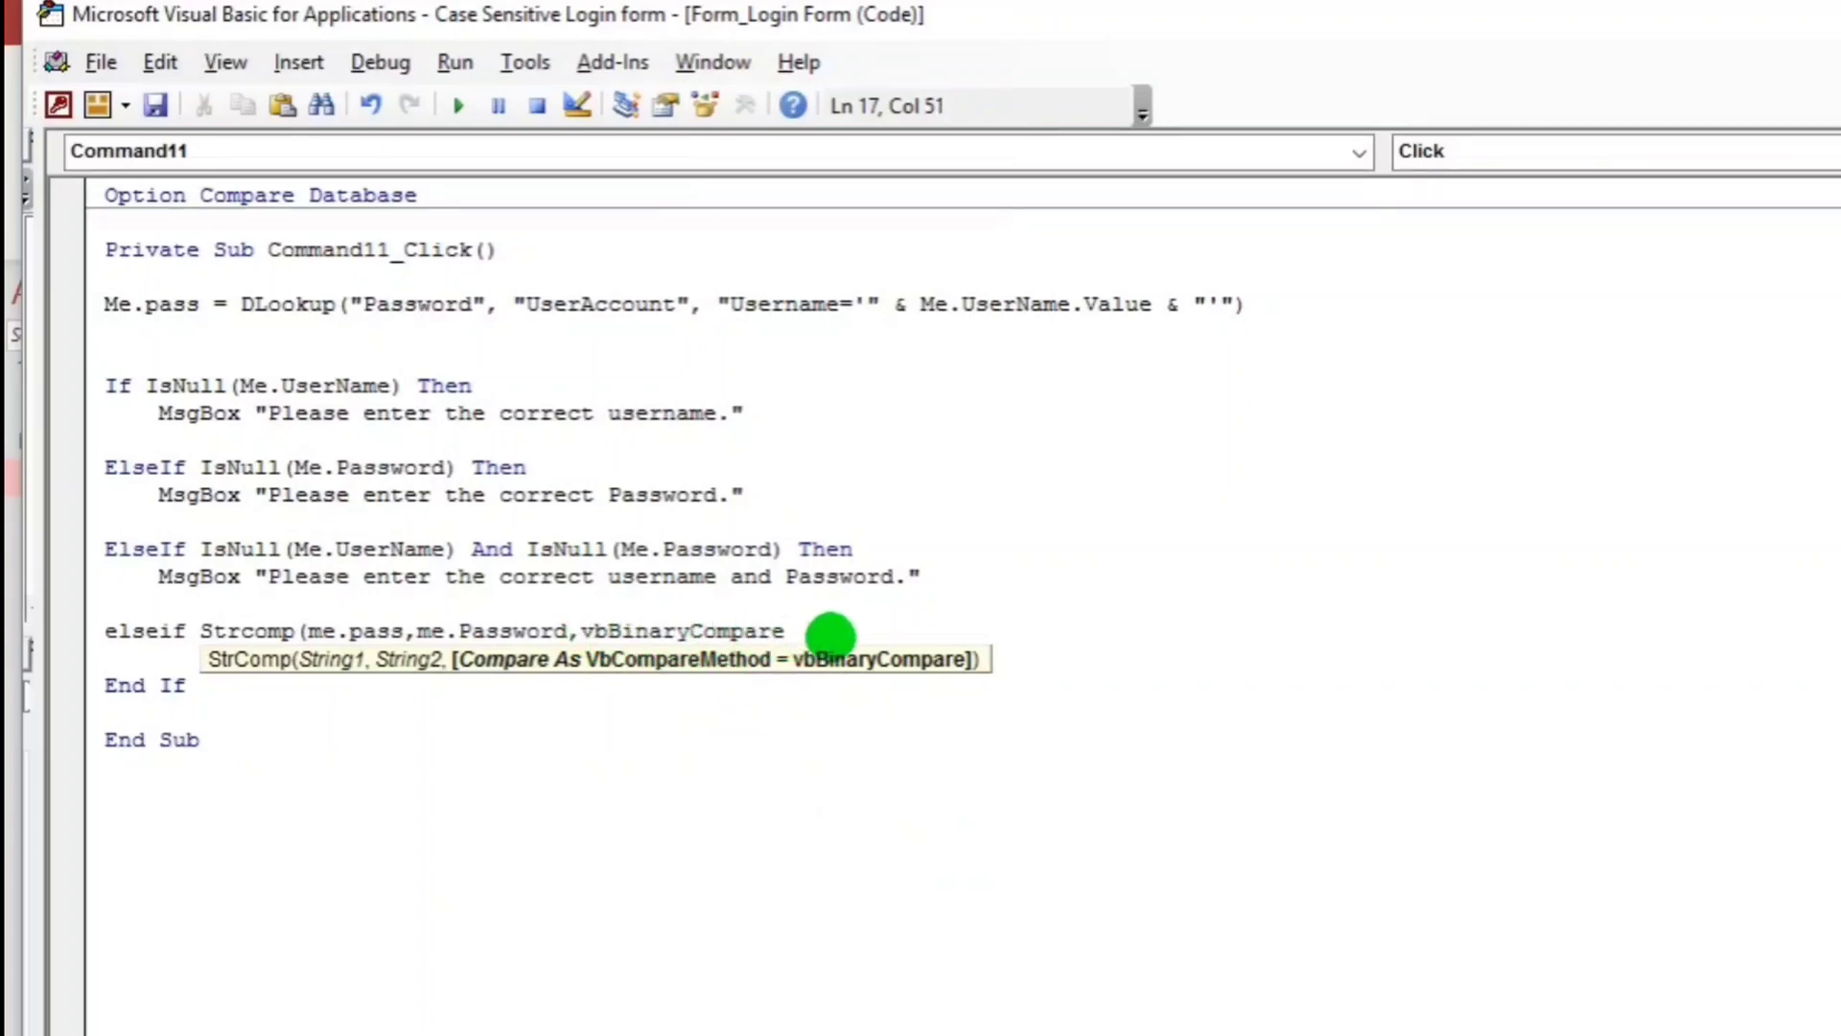
type(")")
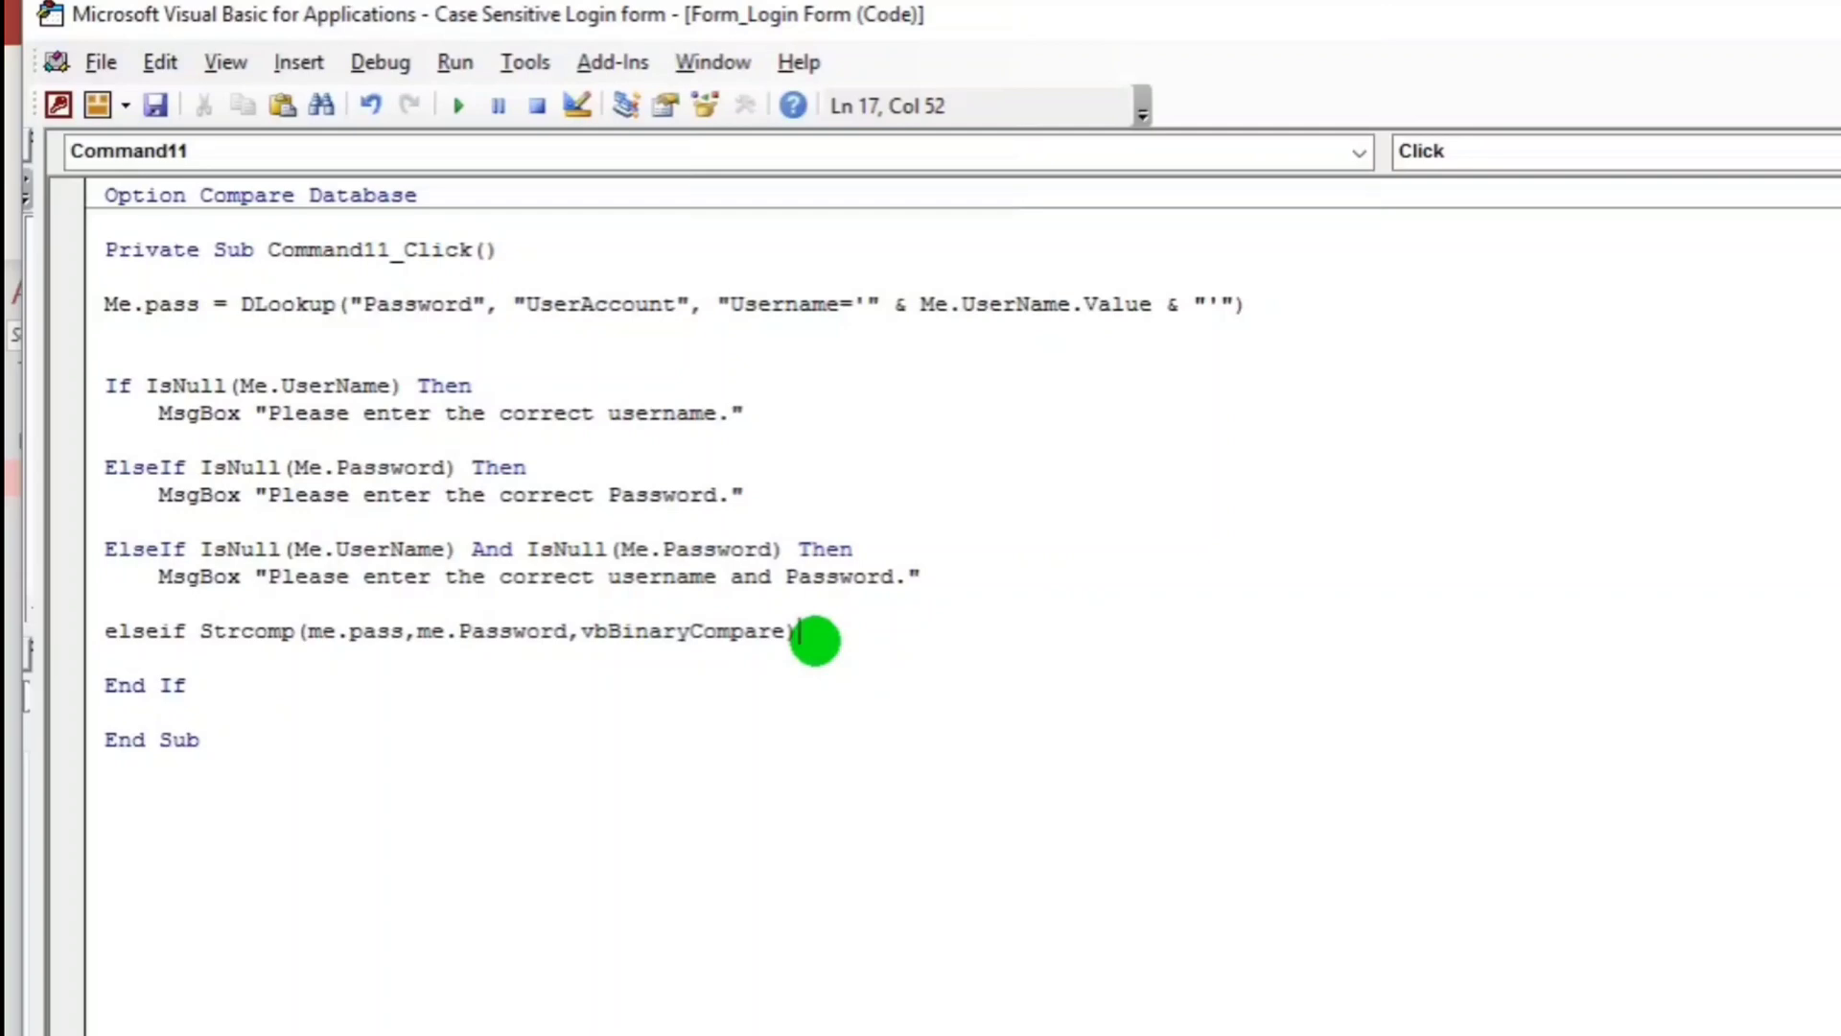
type("=")
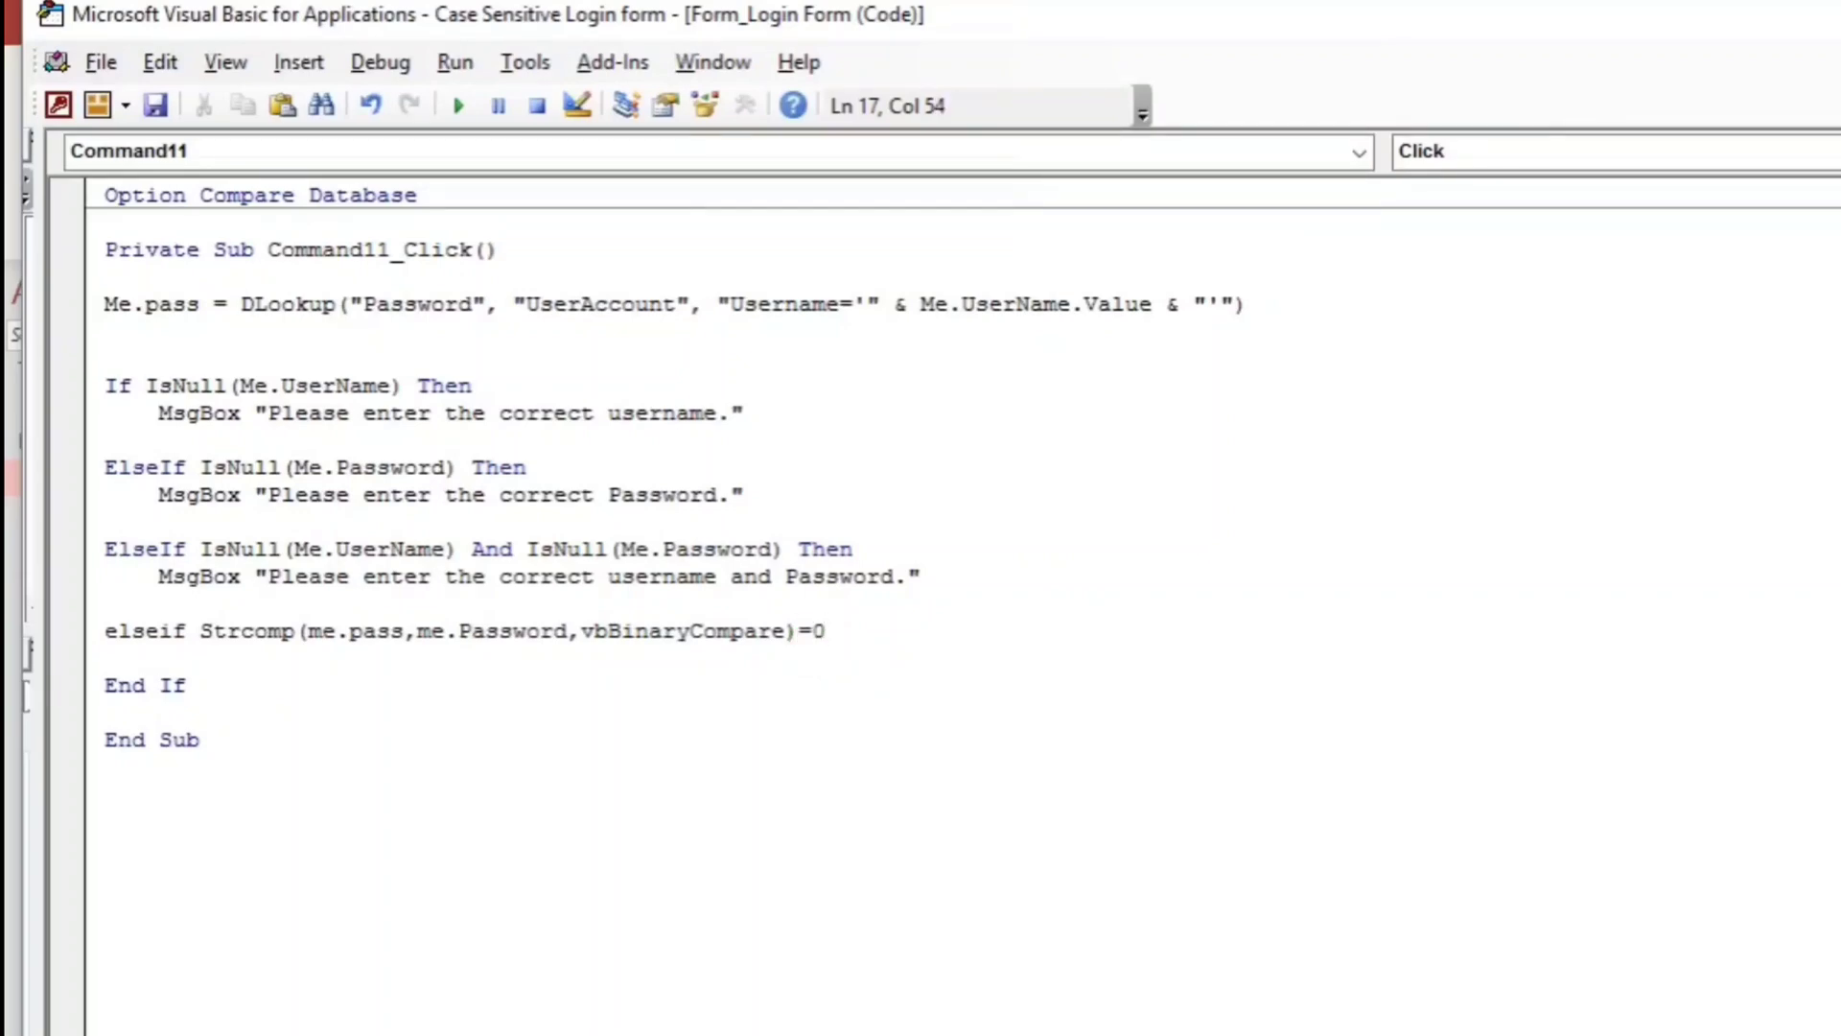
type("0 then")
Under the StrComp branch, add MsgBox "Authentication succeeded. You may proceed.".
key("Return")
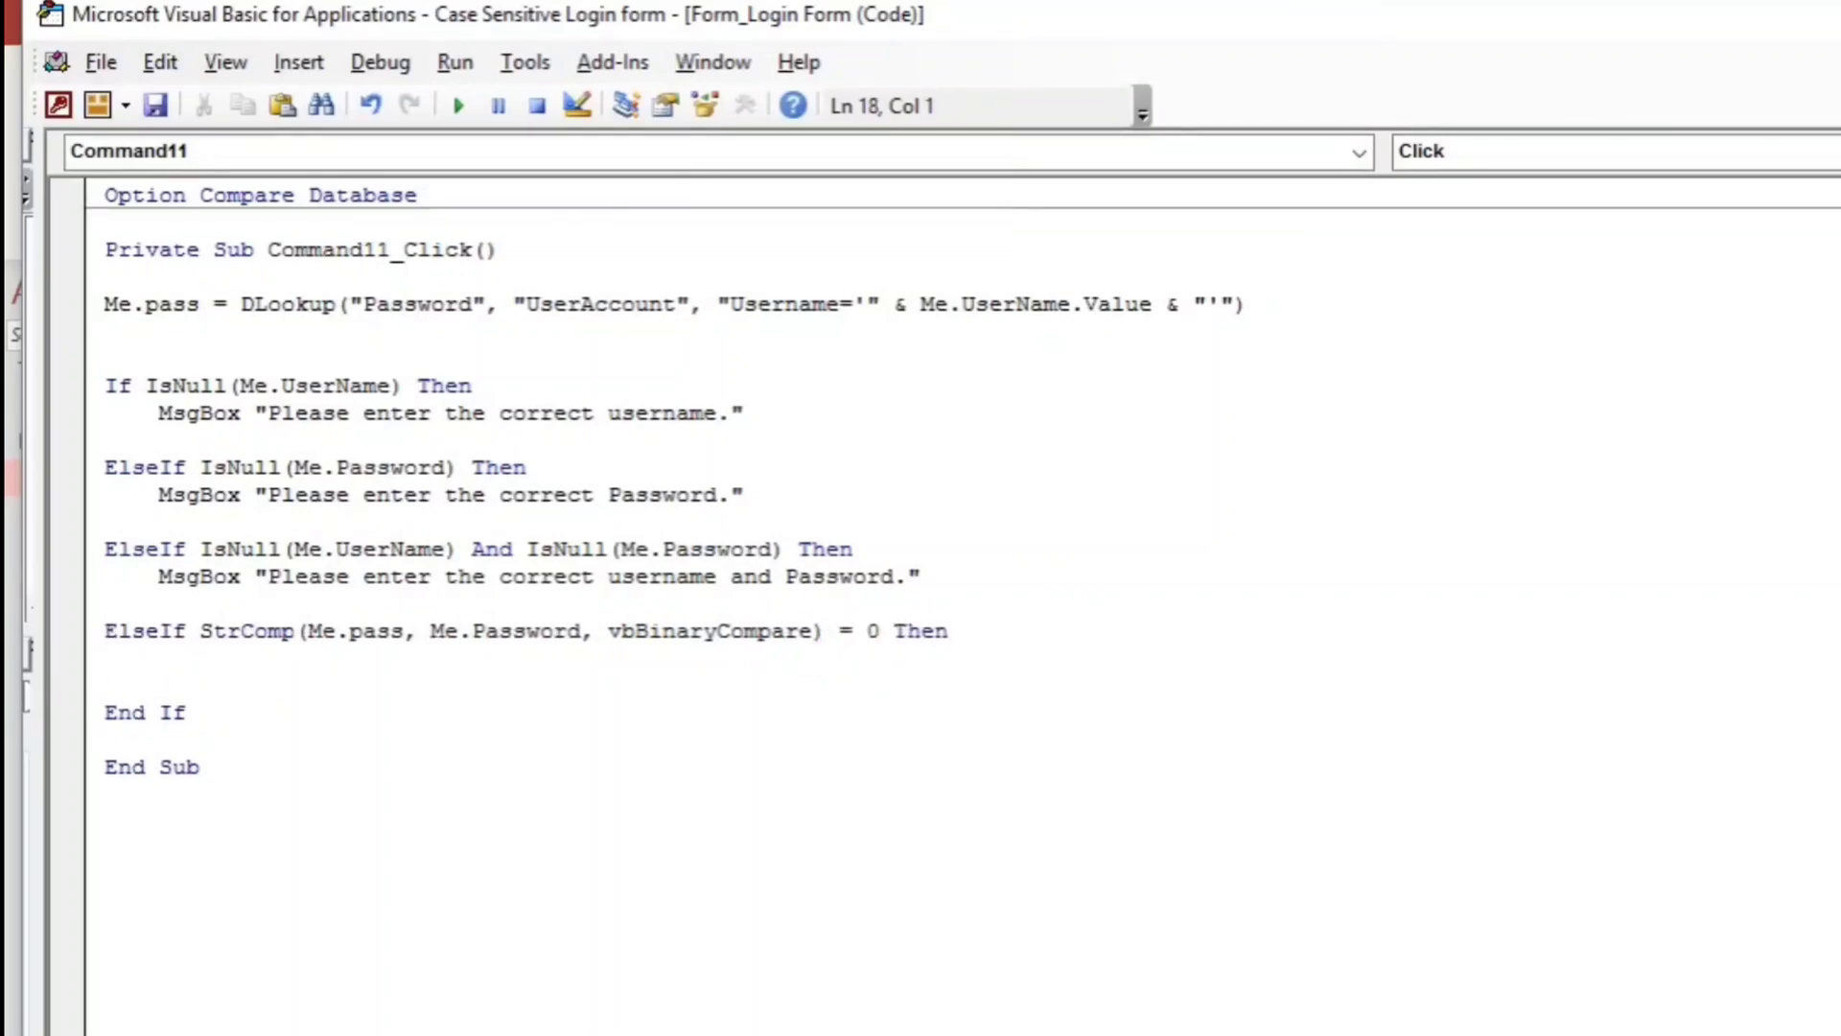
type("msgbox ")
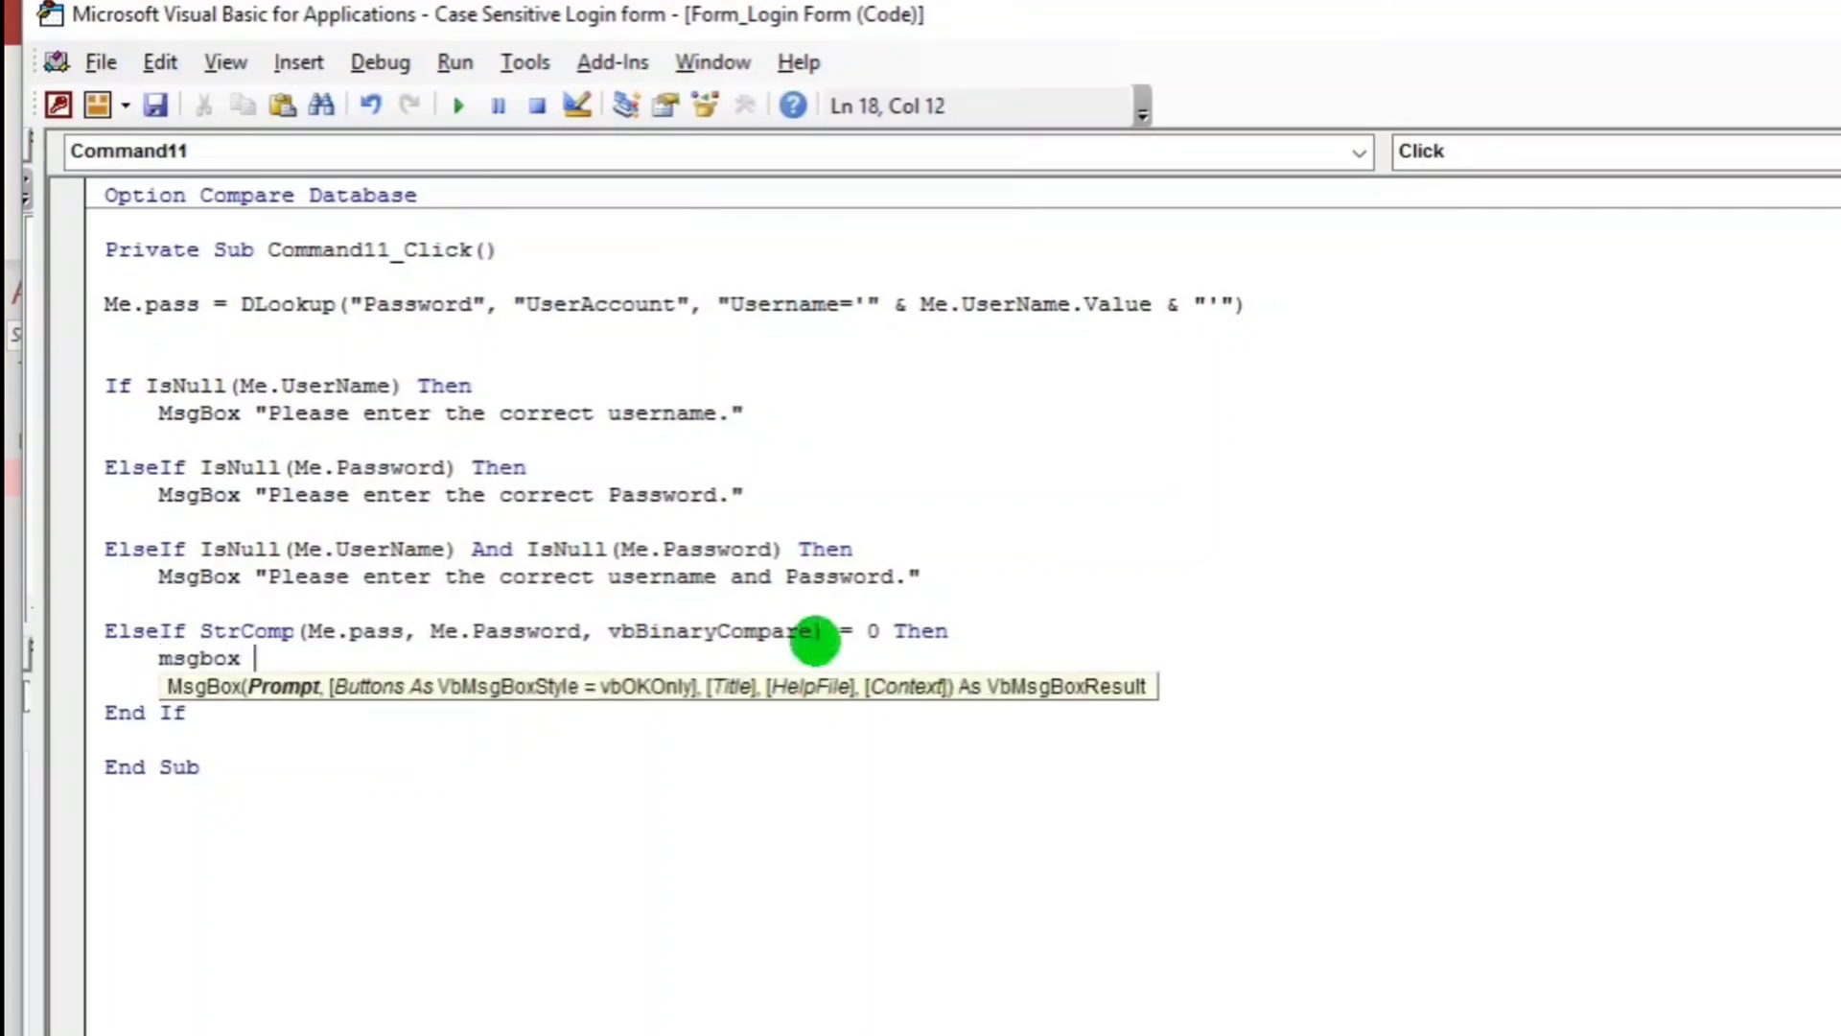
type("\"")
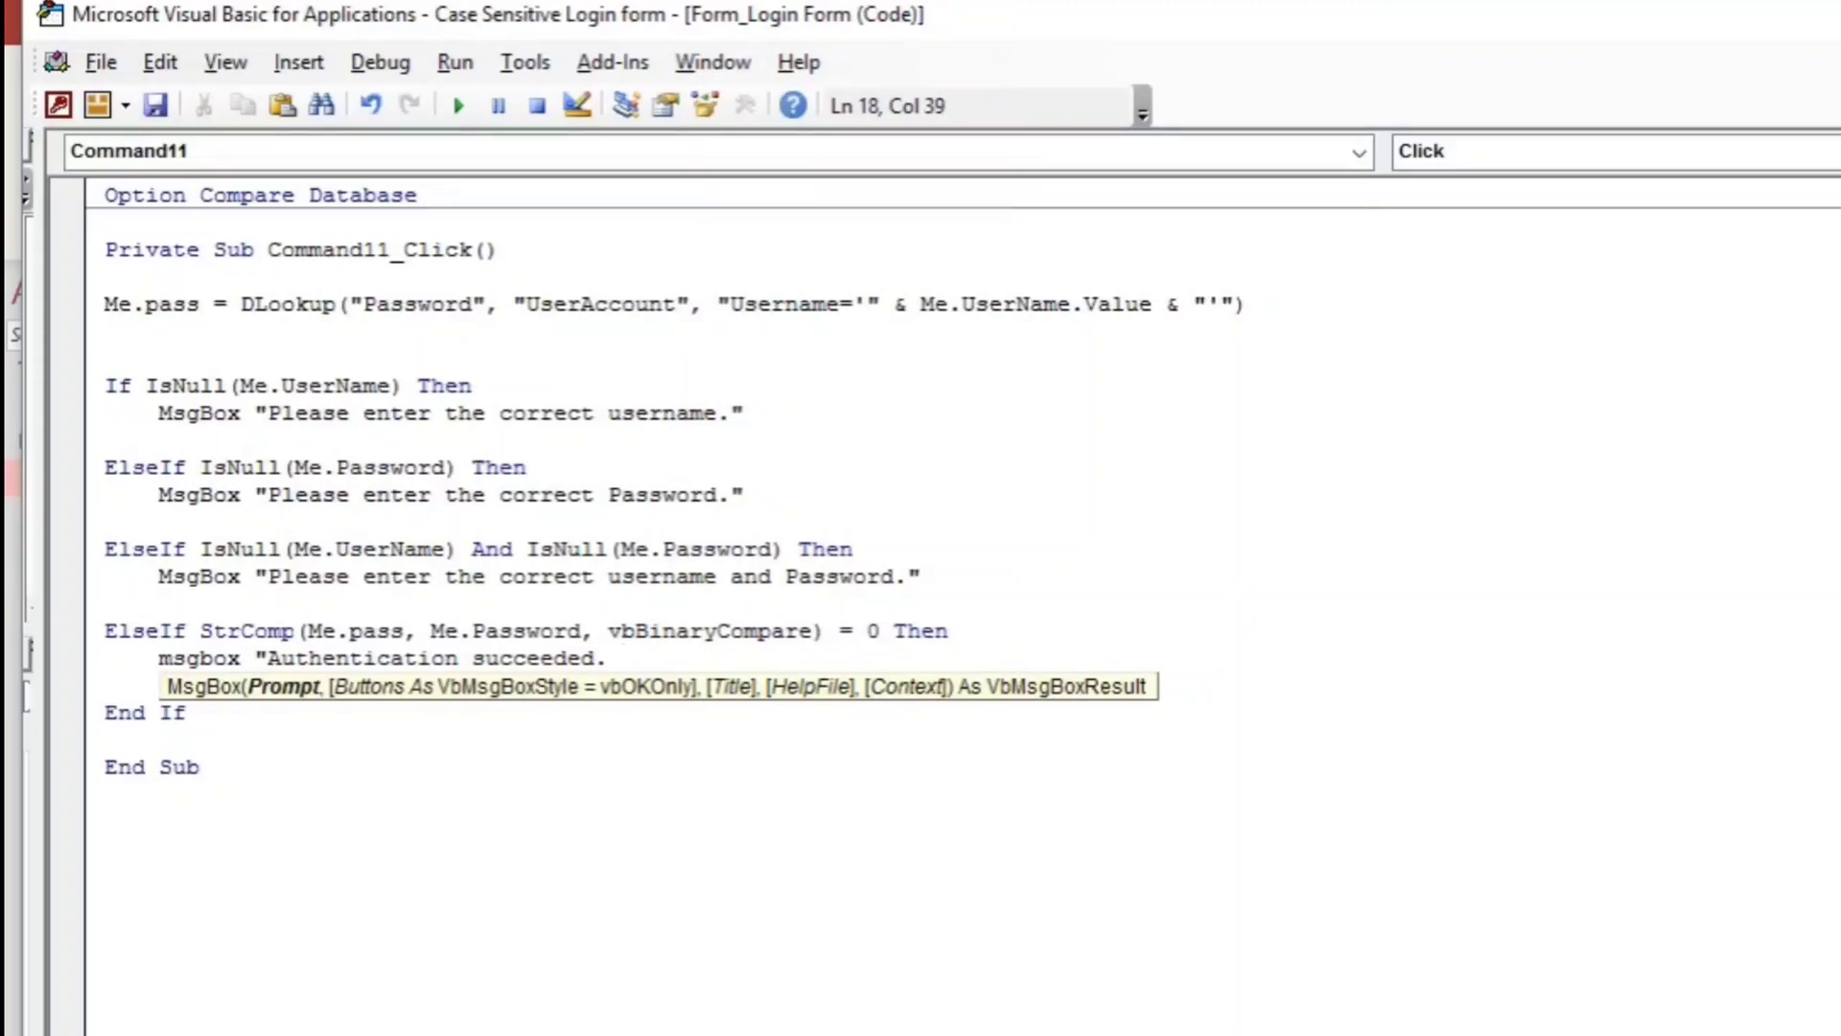
type("may proceed.")
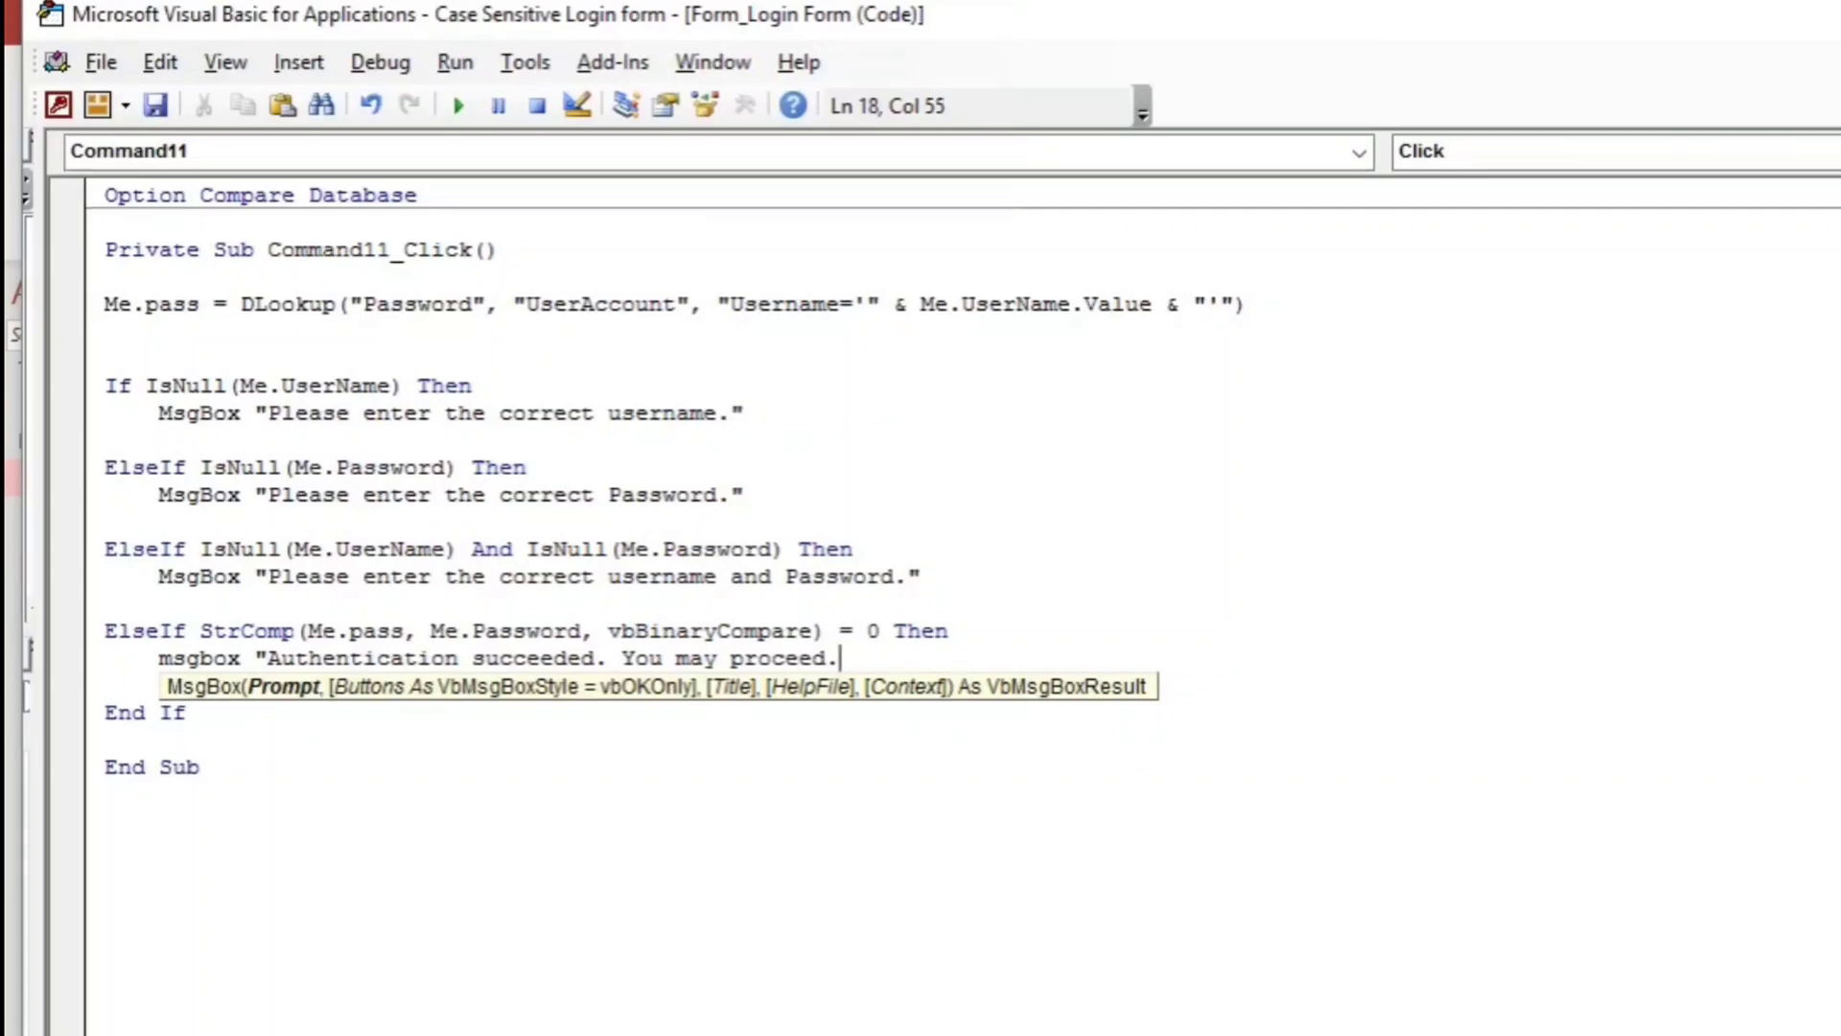
key("Return")
key("Return")
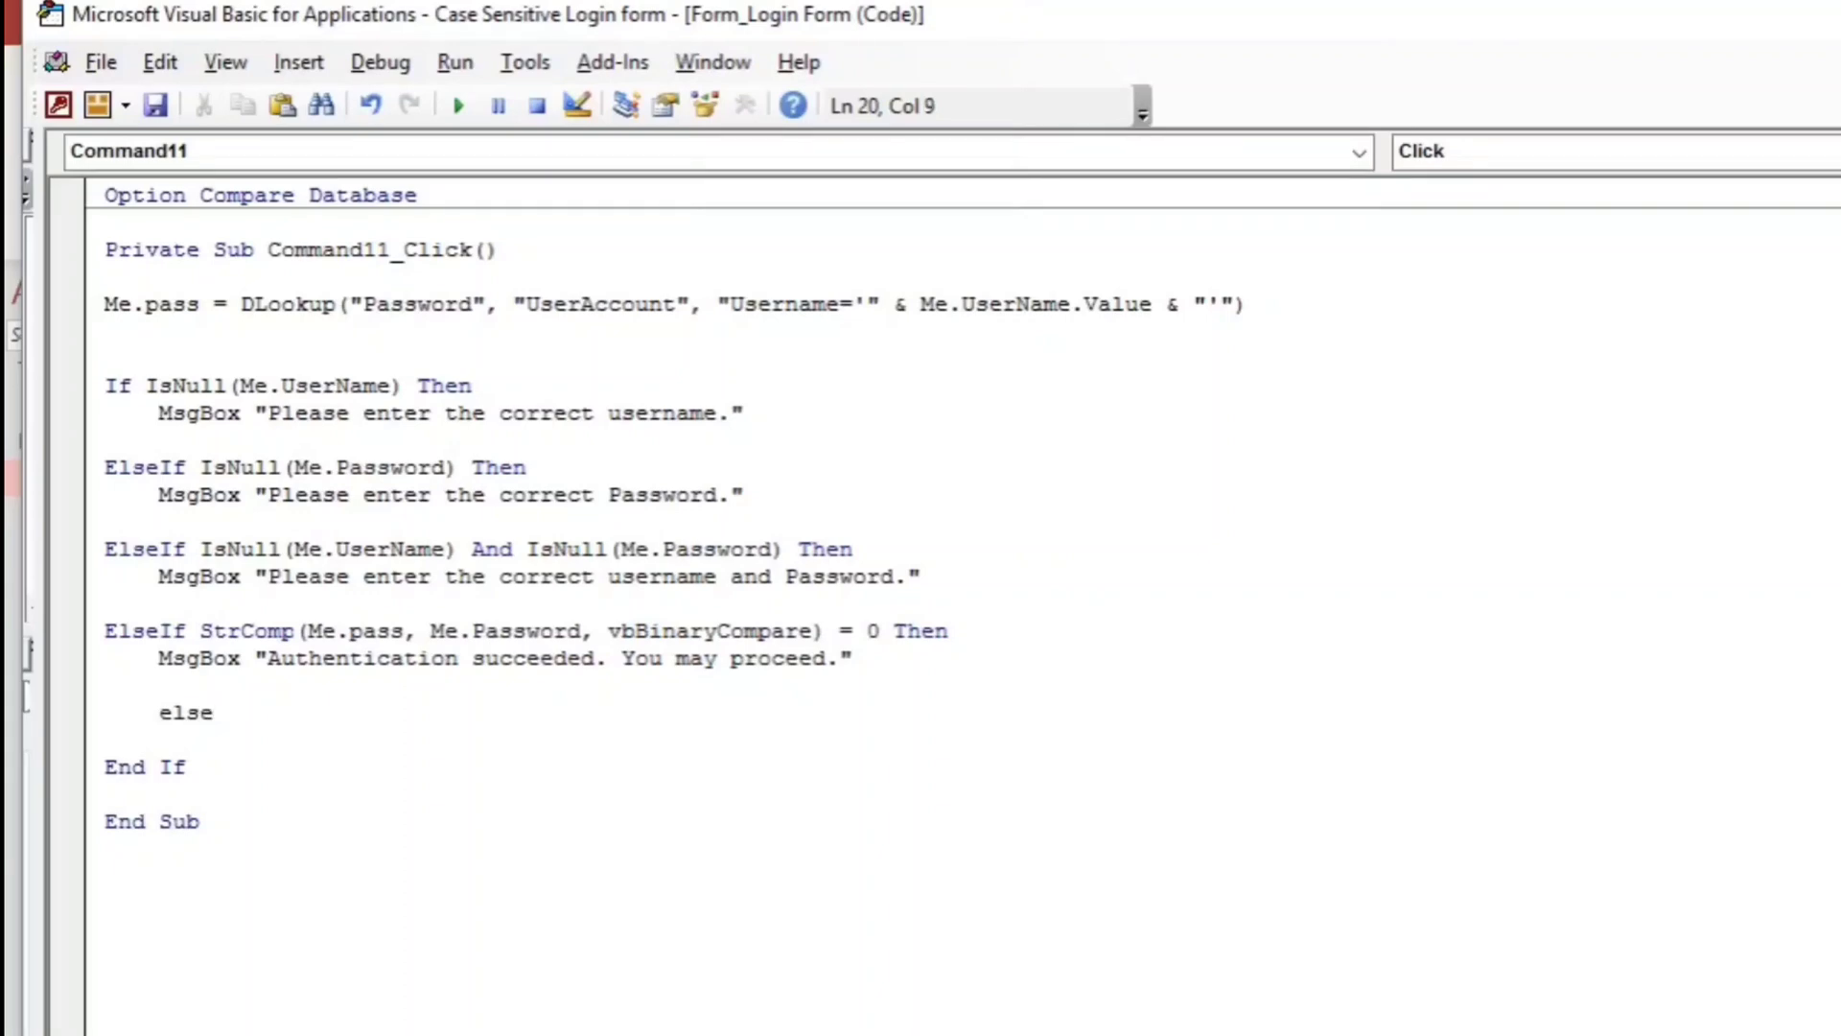
Add an Else branch that shows MsgBox "Incorrect Password".
key("Return")
key("Return")
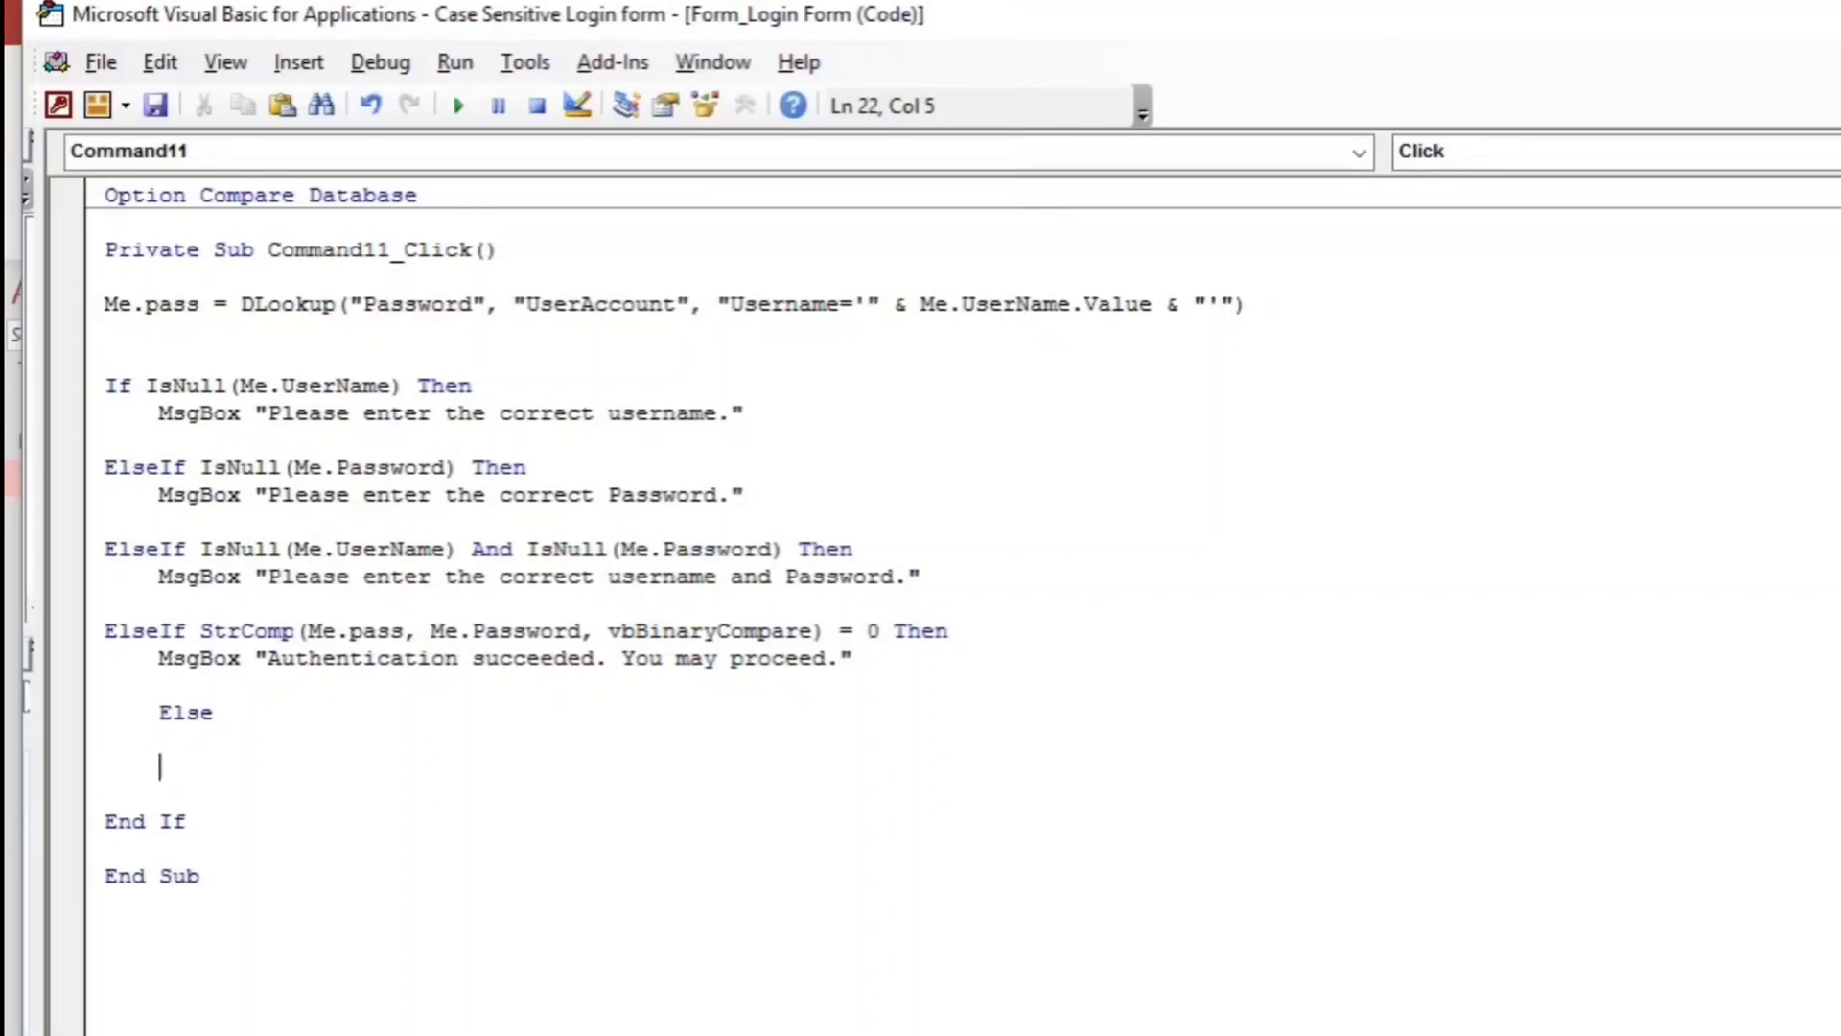
type("msgbox \"Incorrect Passwo")
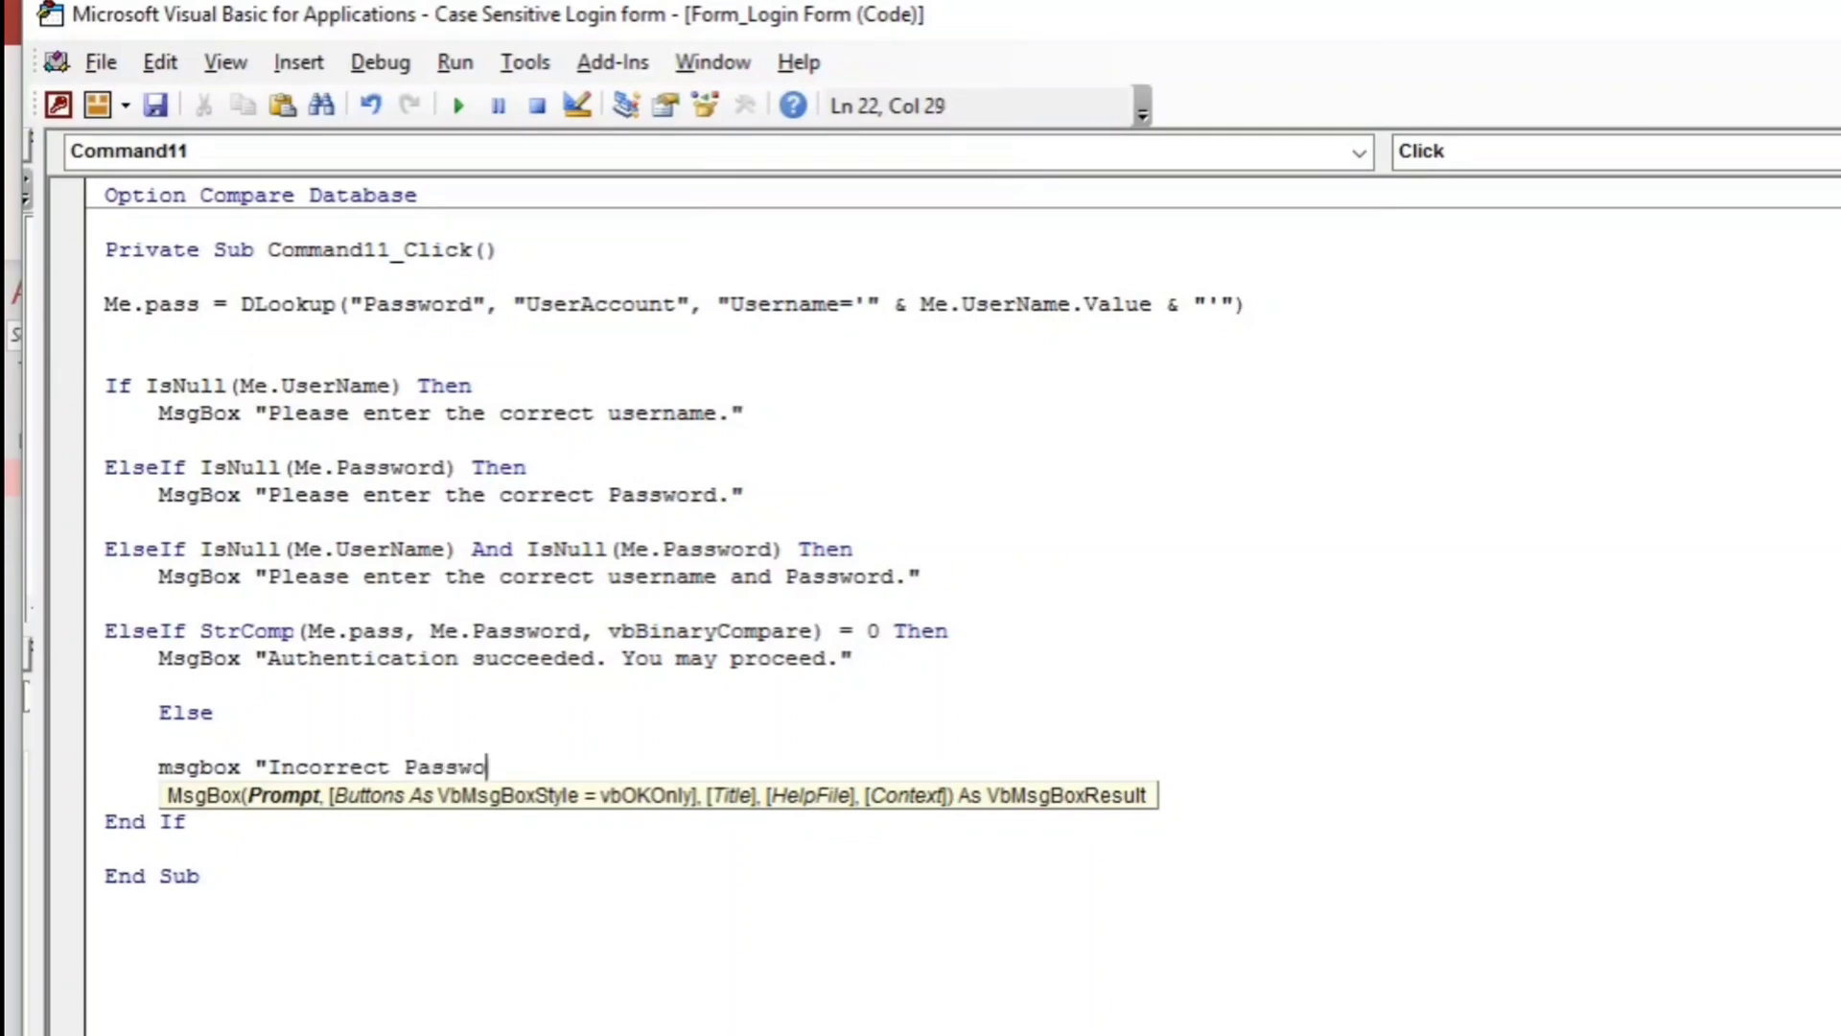
type("\"")
left_click(403, 875)
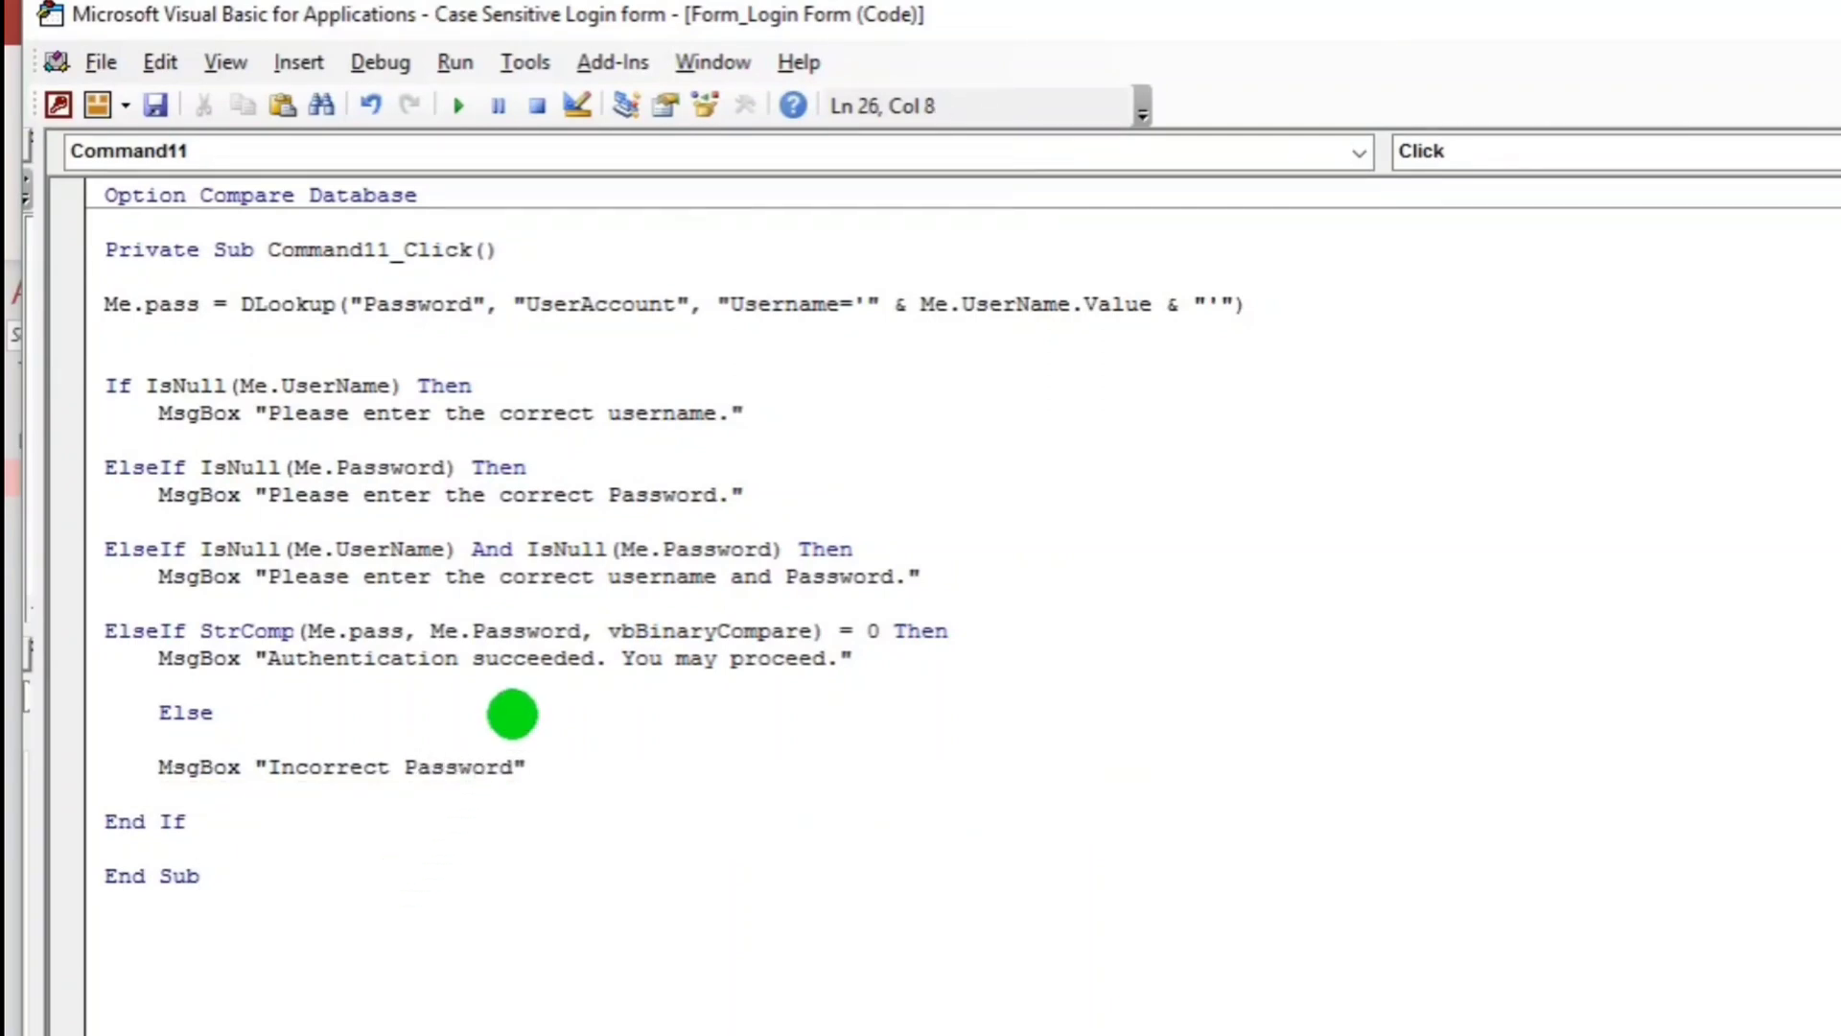
Save and close the Login Form, then reopen it with empty fields.
left_click(18, 249)
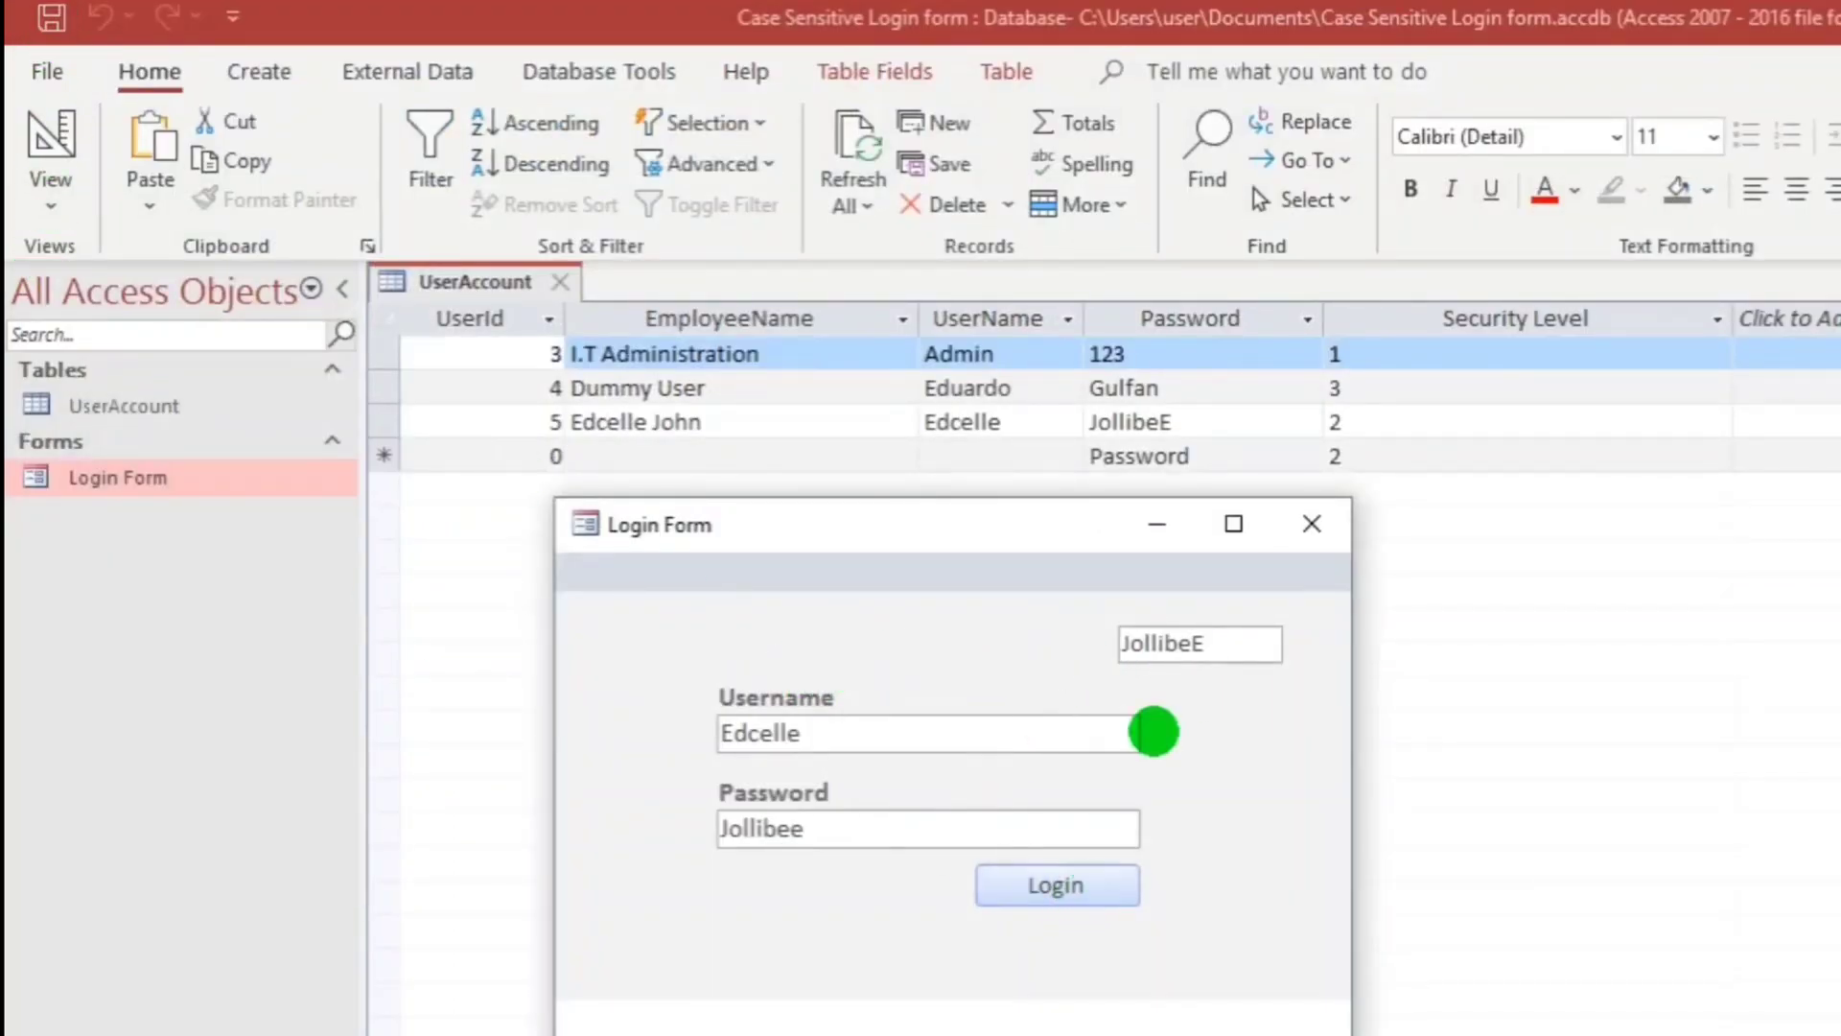
left_click(1311, 523)
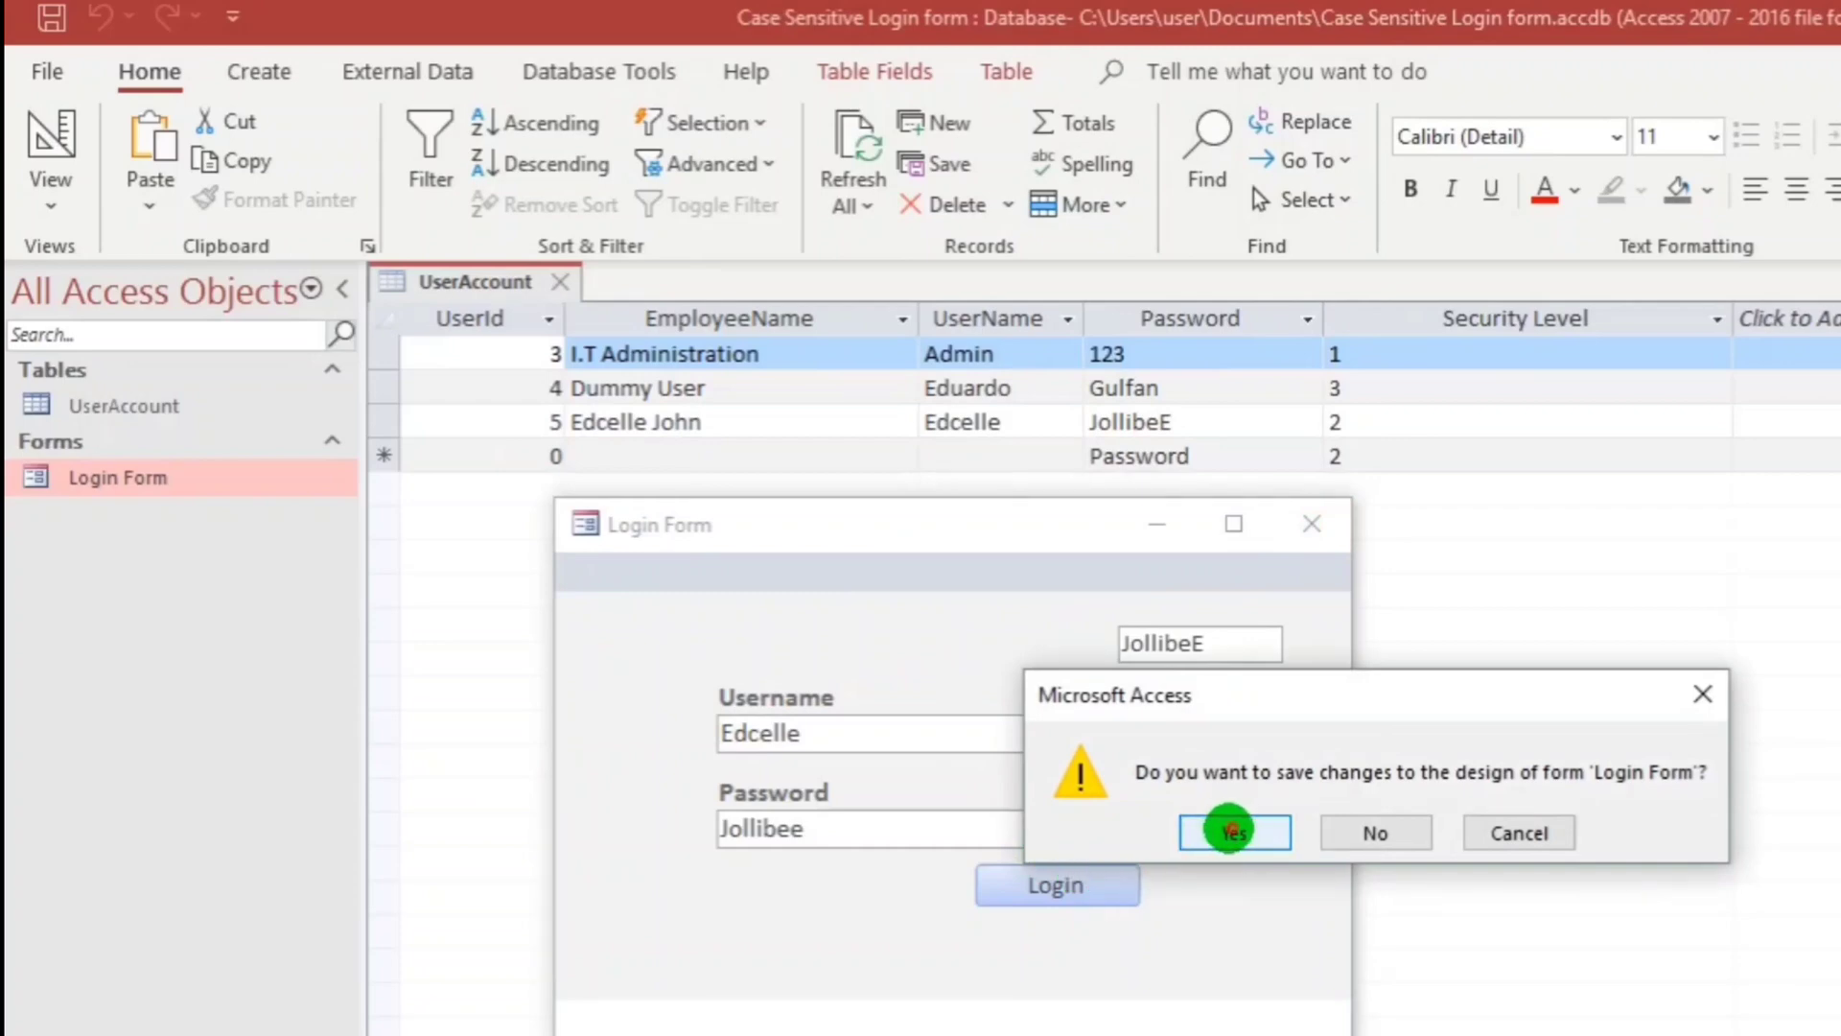
left_click(1197, 841)
double_click(164, 481)
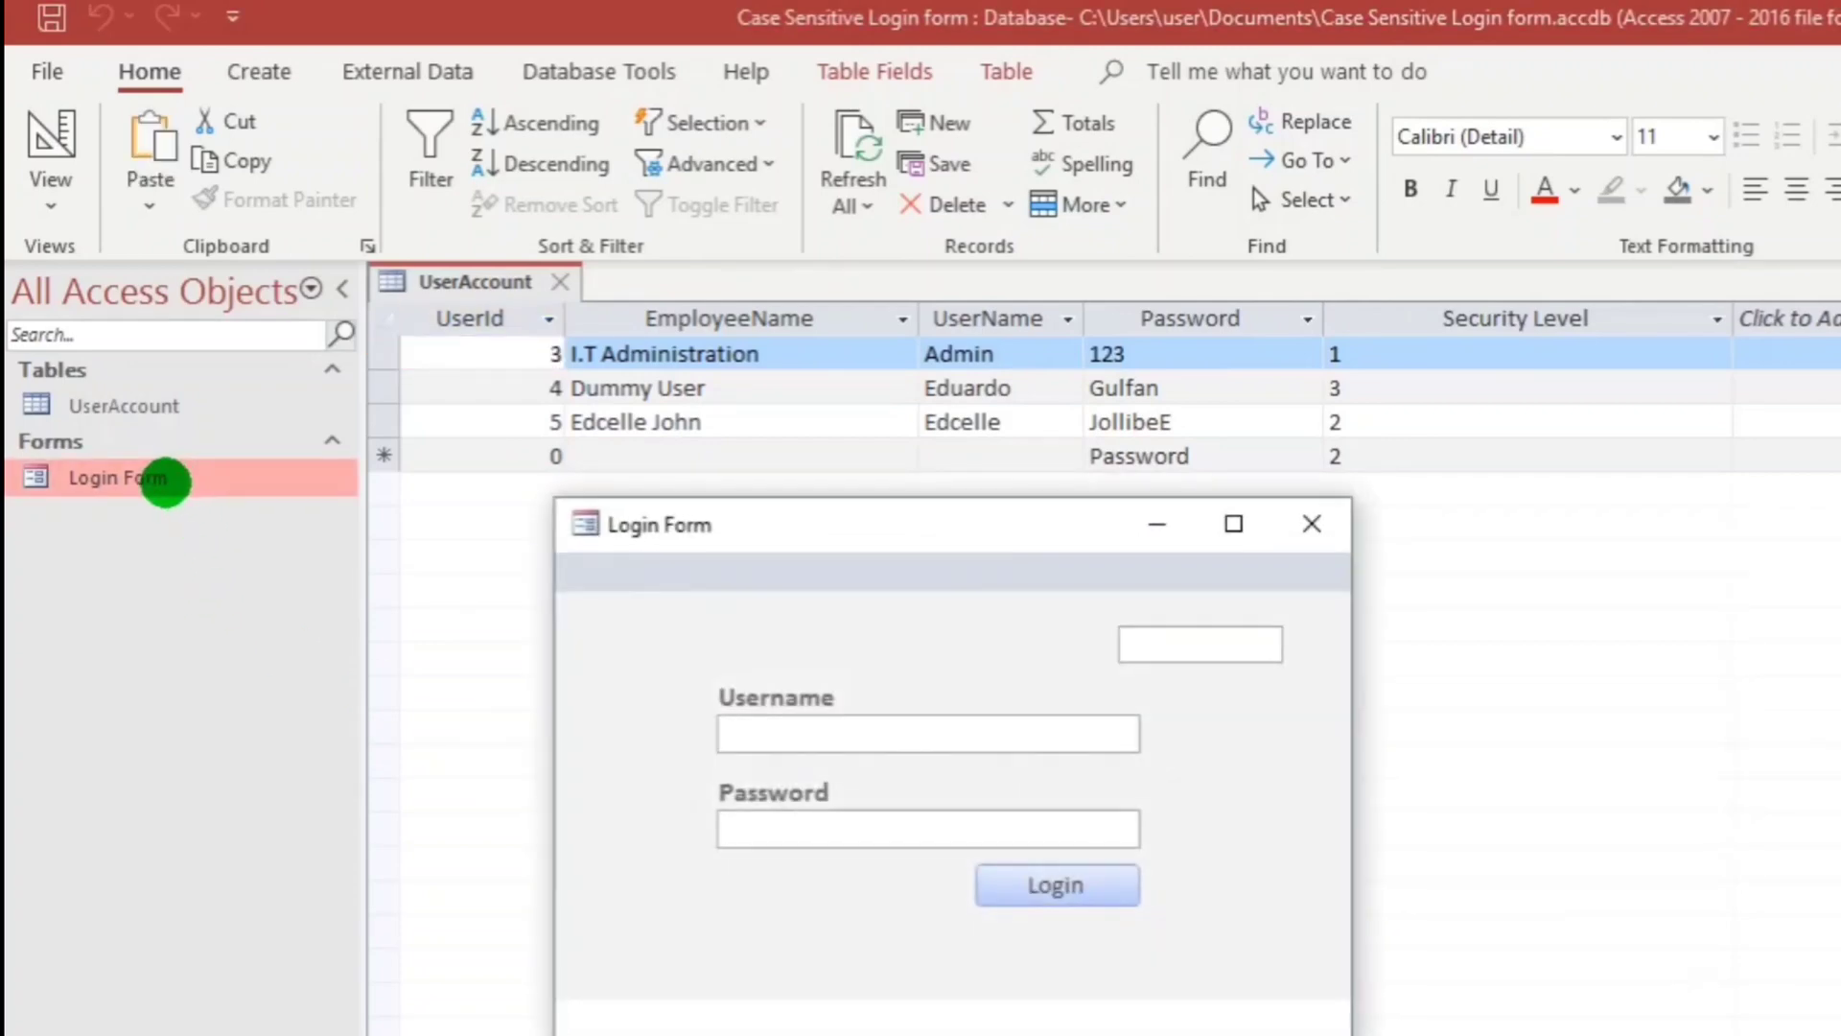
Log in with the Dummy User's exact username and password and view the success message.
left_click_drag(795, 525, 810, 631)
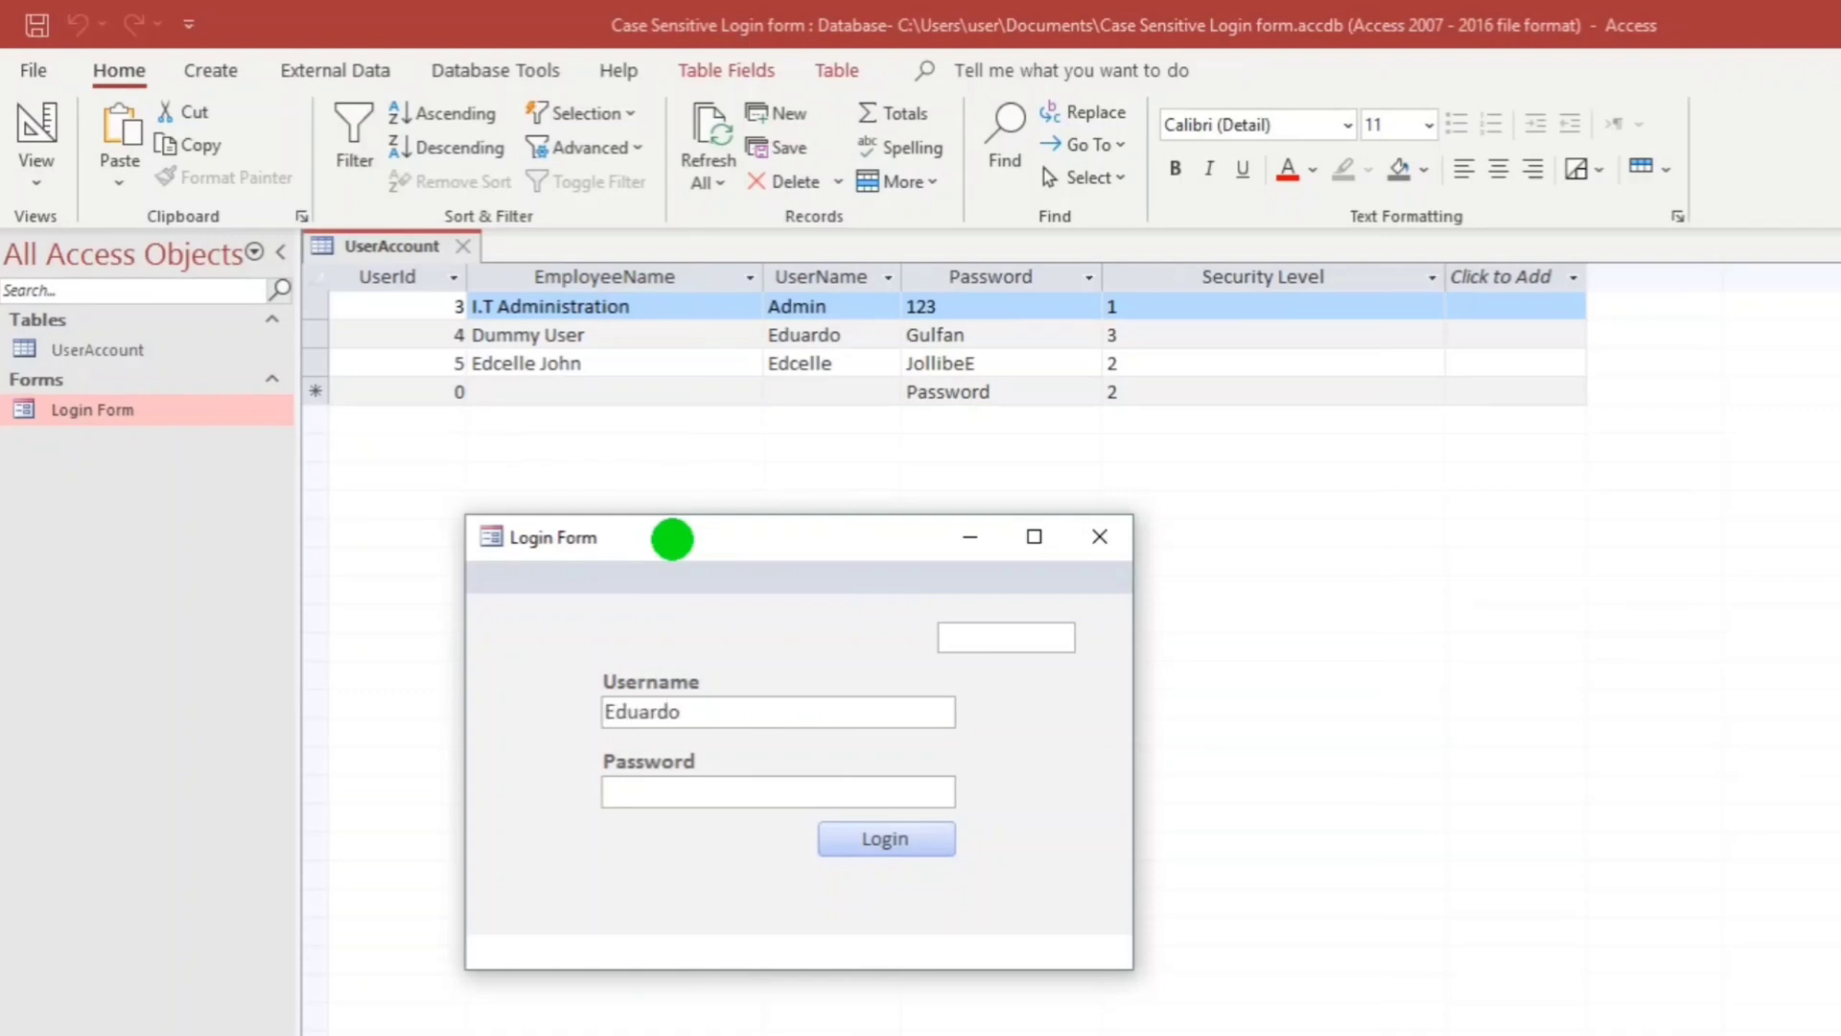
key("Tab")
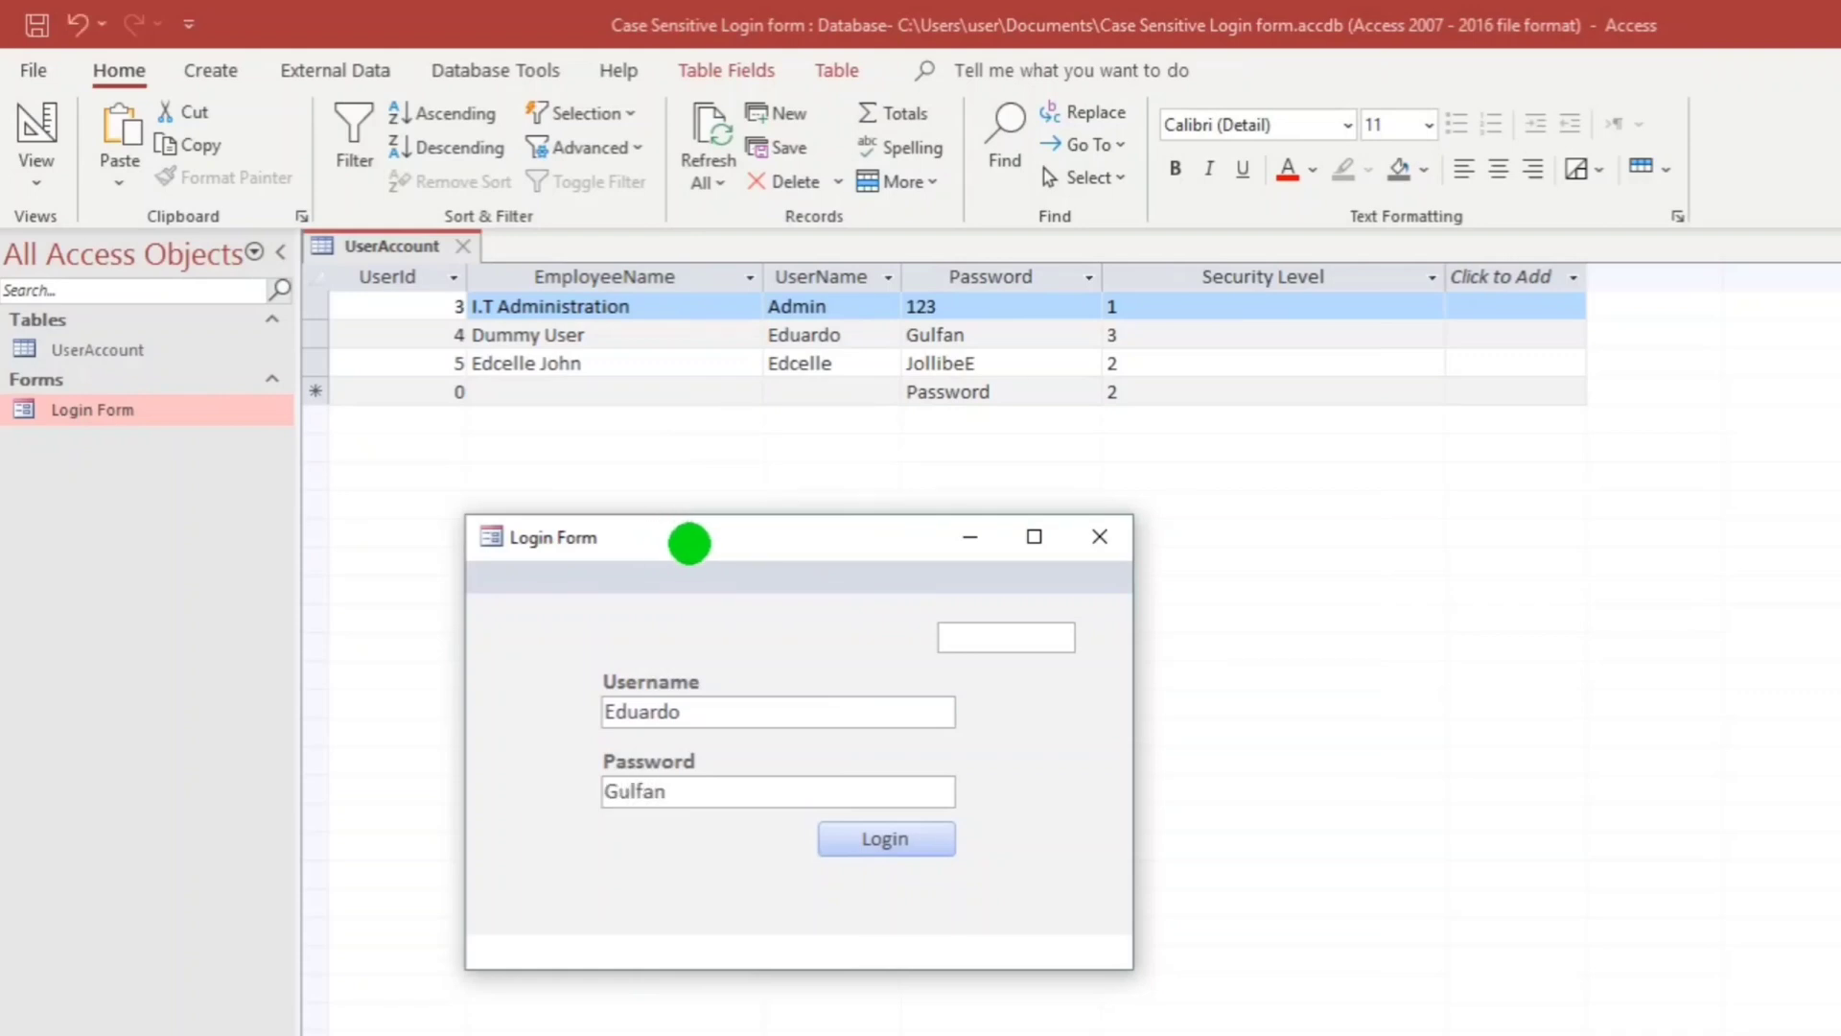
left_click(887, 842)
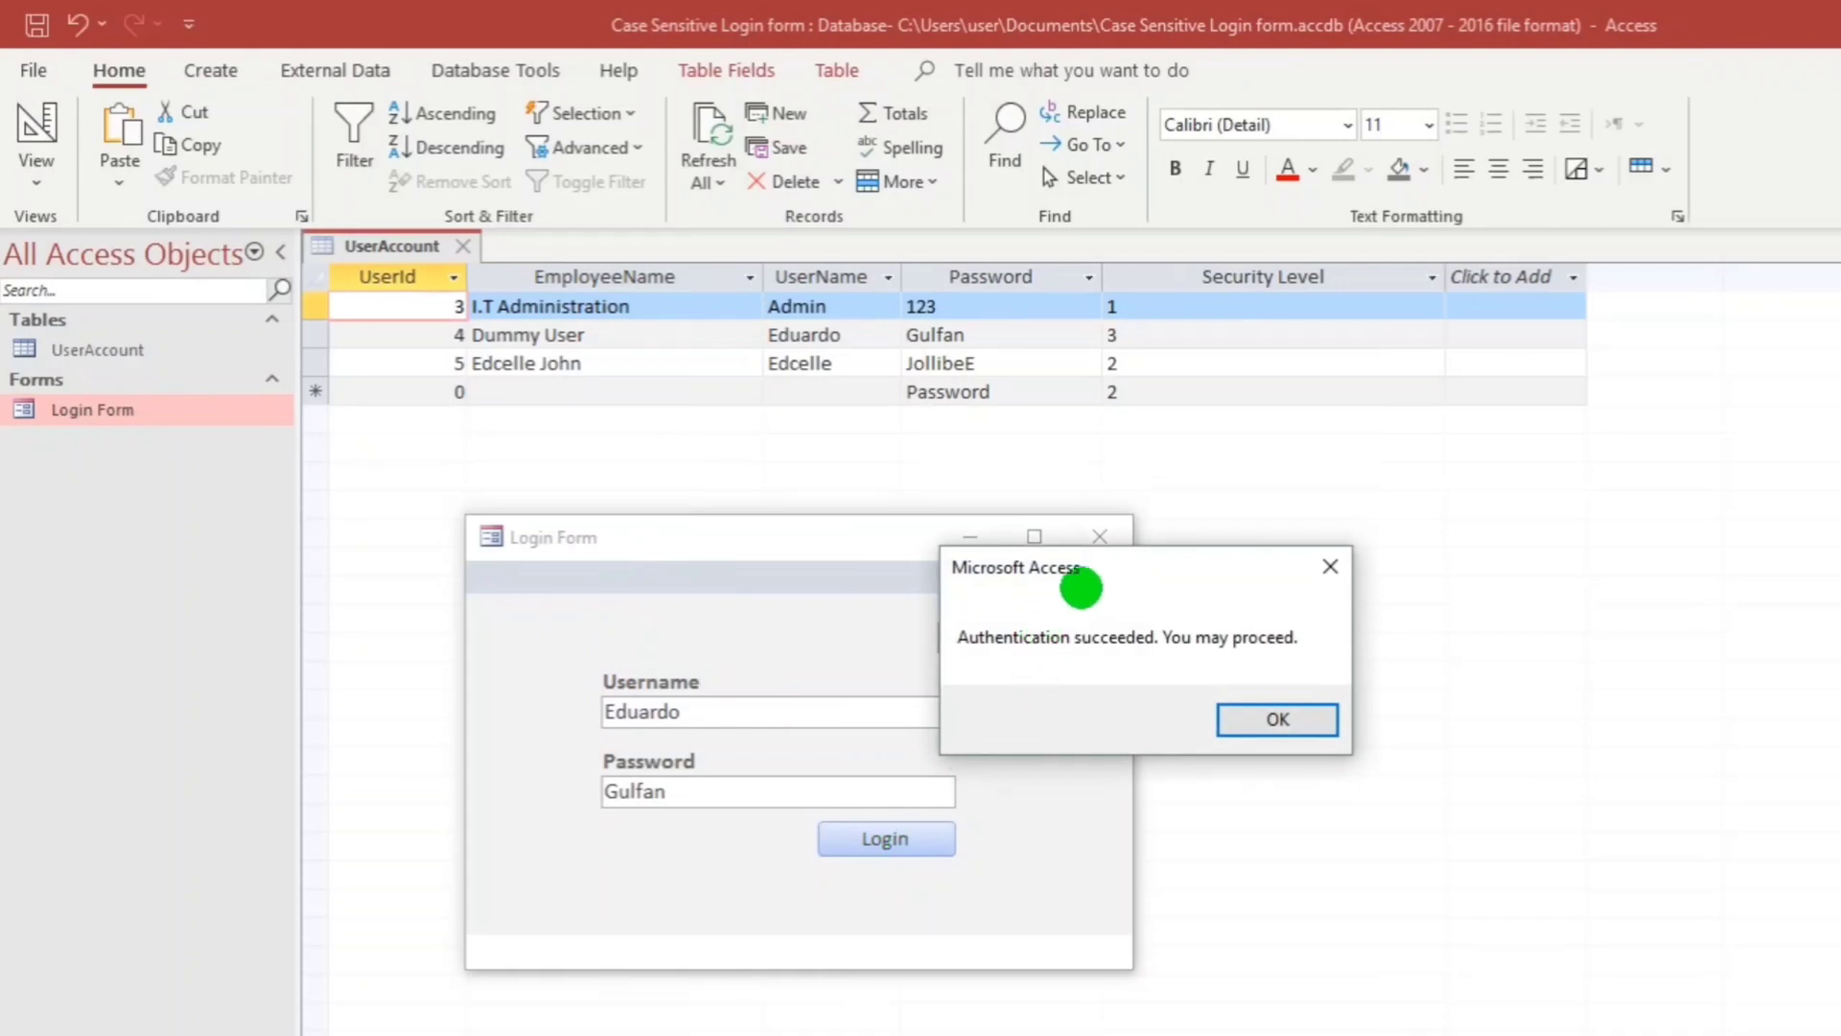
left_click_drag(1084, 583, 1291, 671)
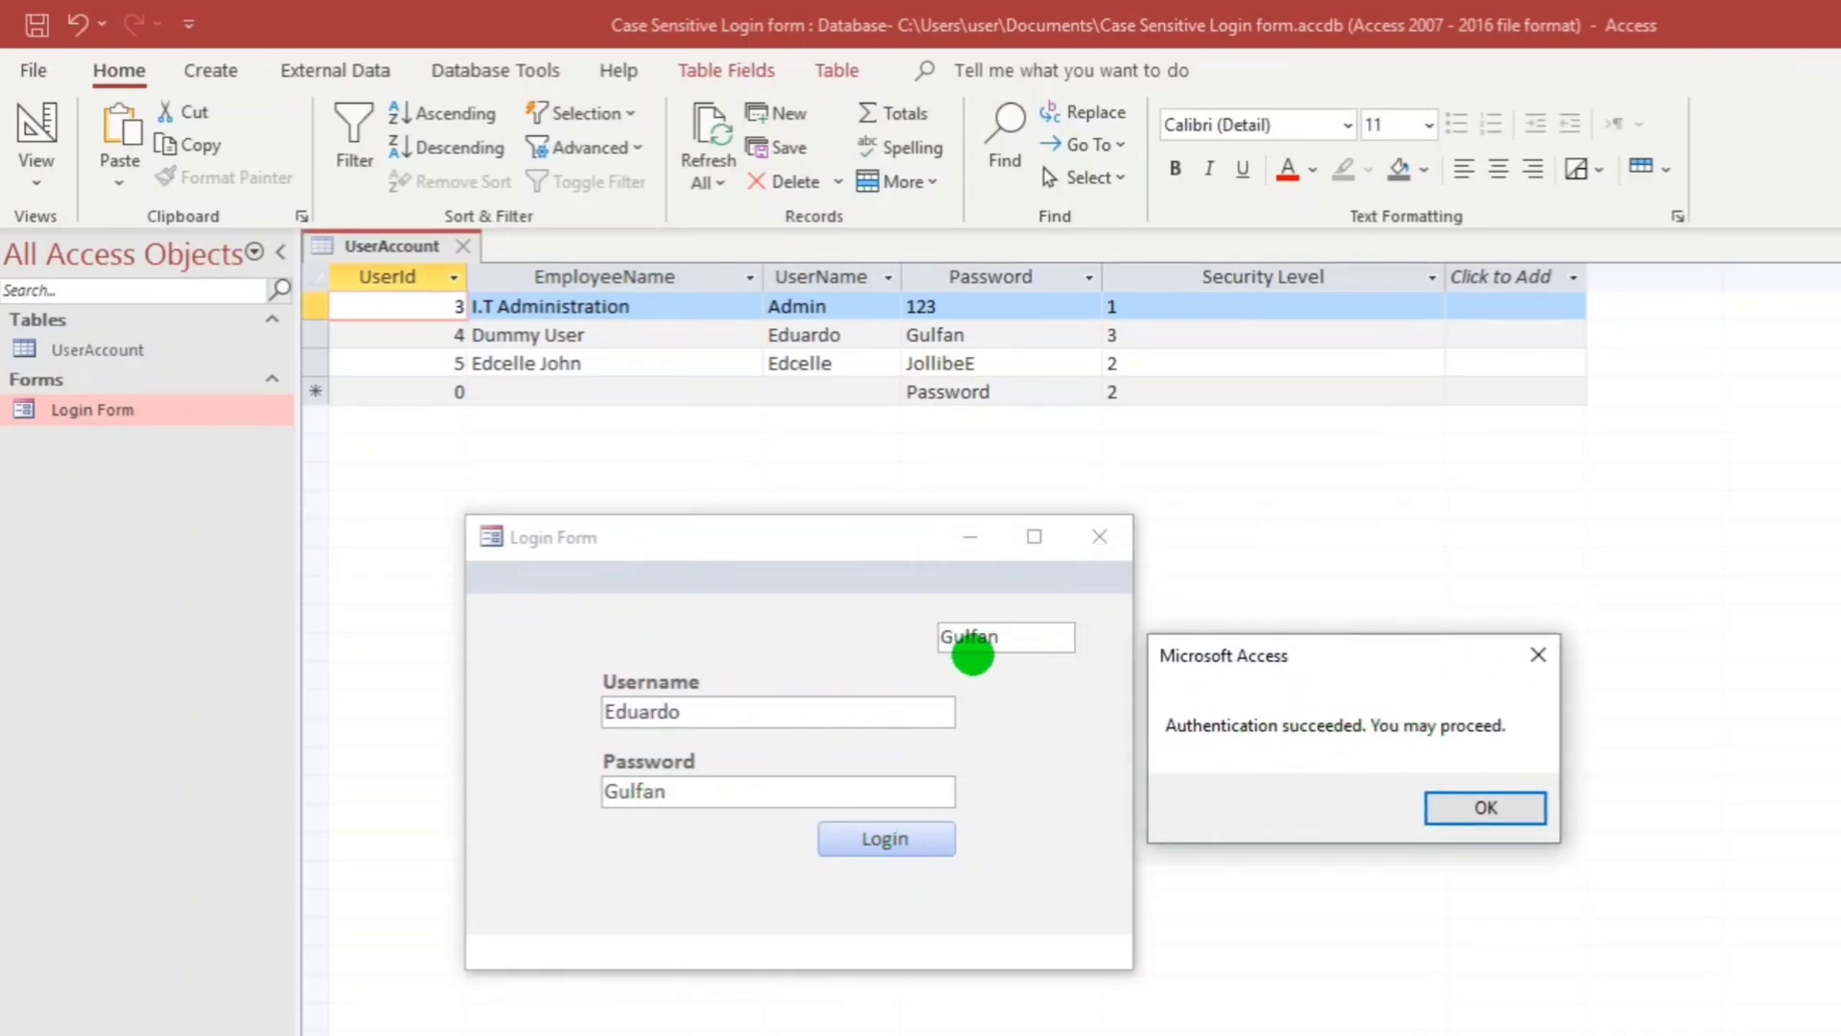
Retype the password's first two letters in lowercase and see the login rejected.
left_click(1469, 808)
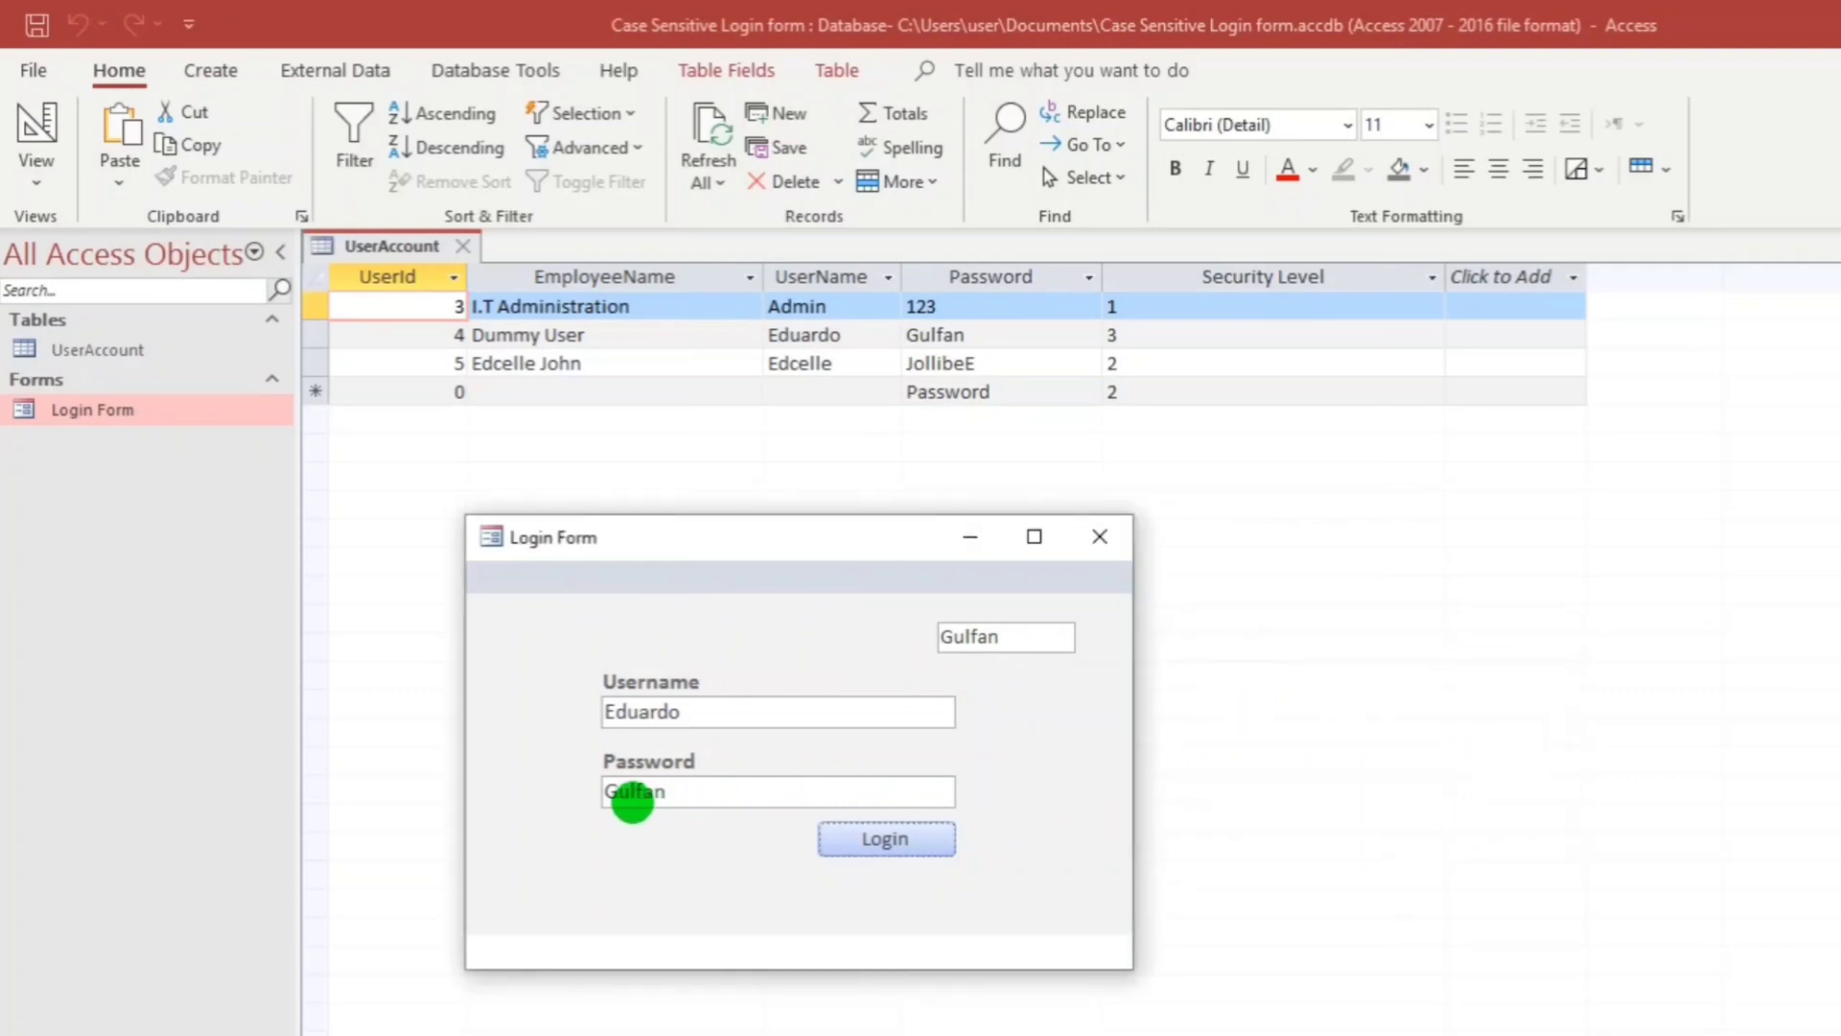
left_click_drag(630, 793, 606, 790)
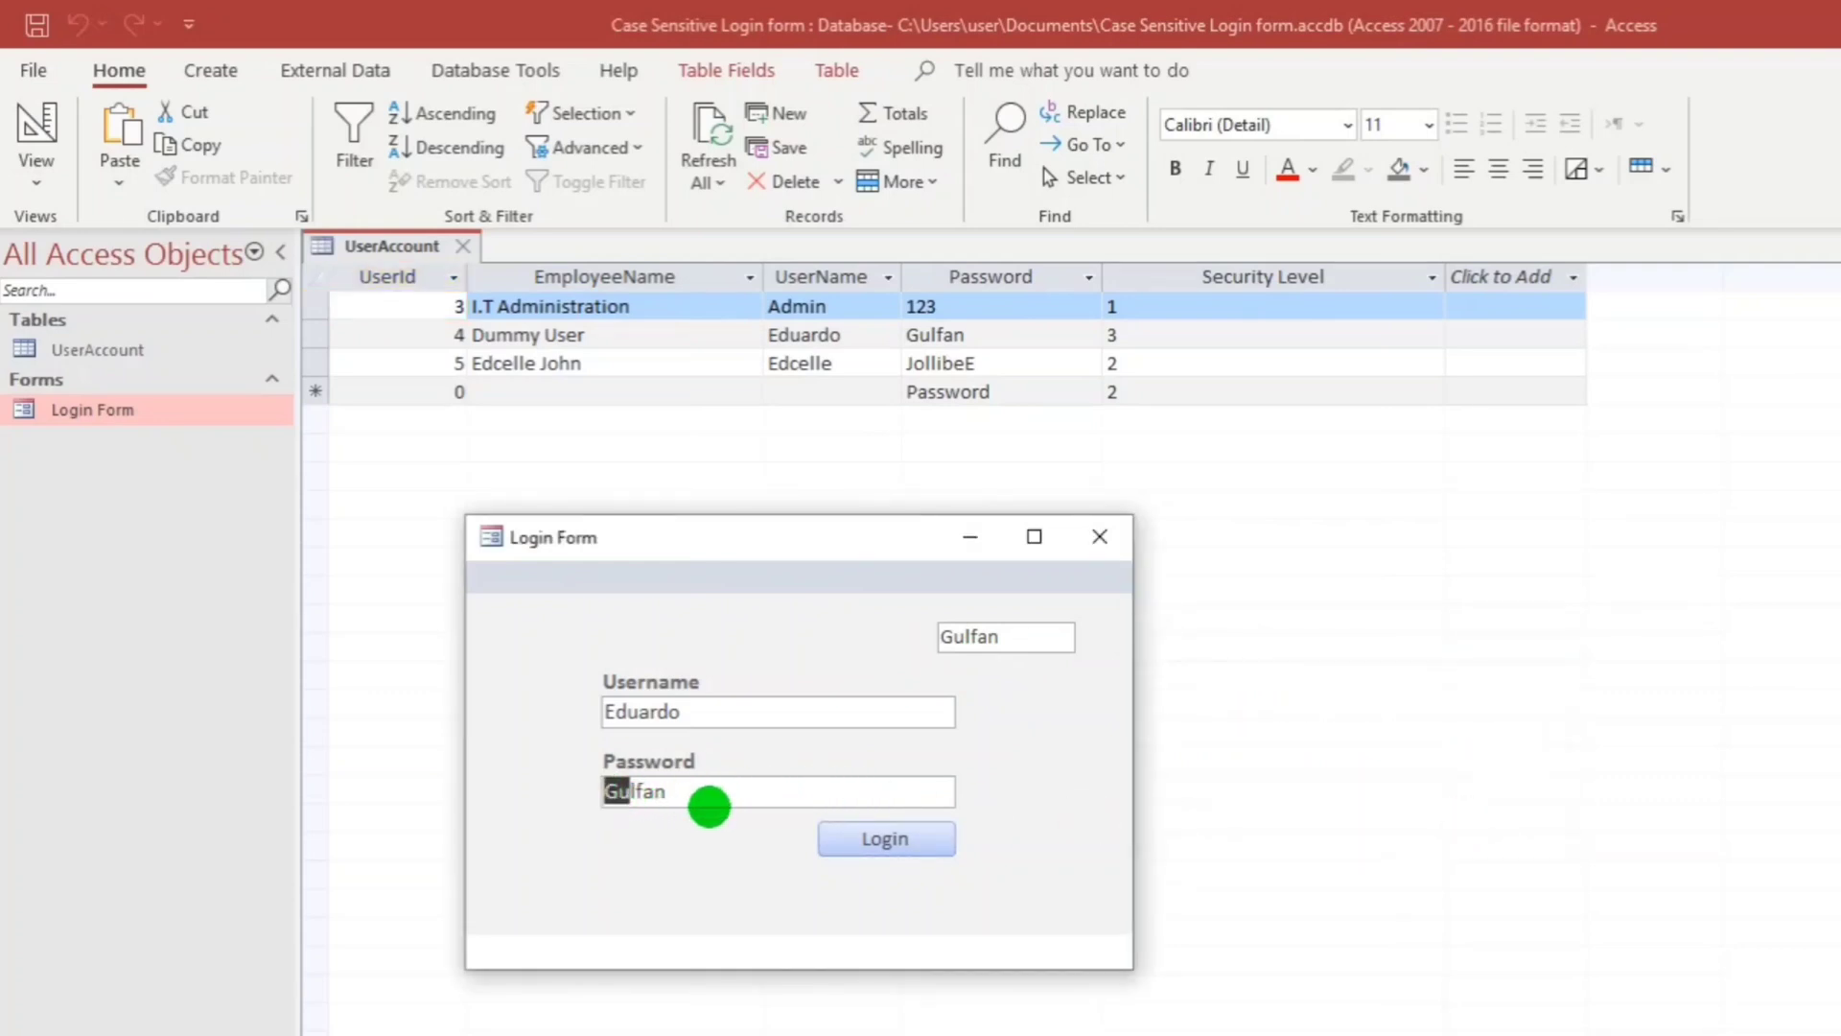
type("gu")
left_click(885, 837)
left_click_drag(1178, 591, 1298, 638)
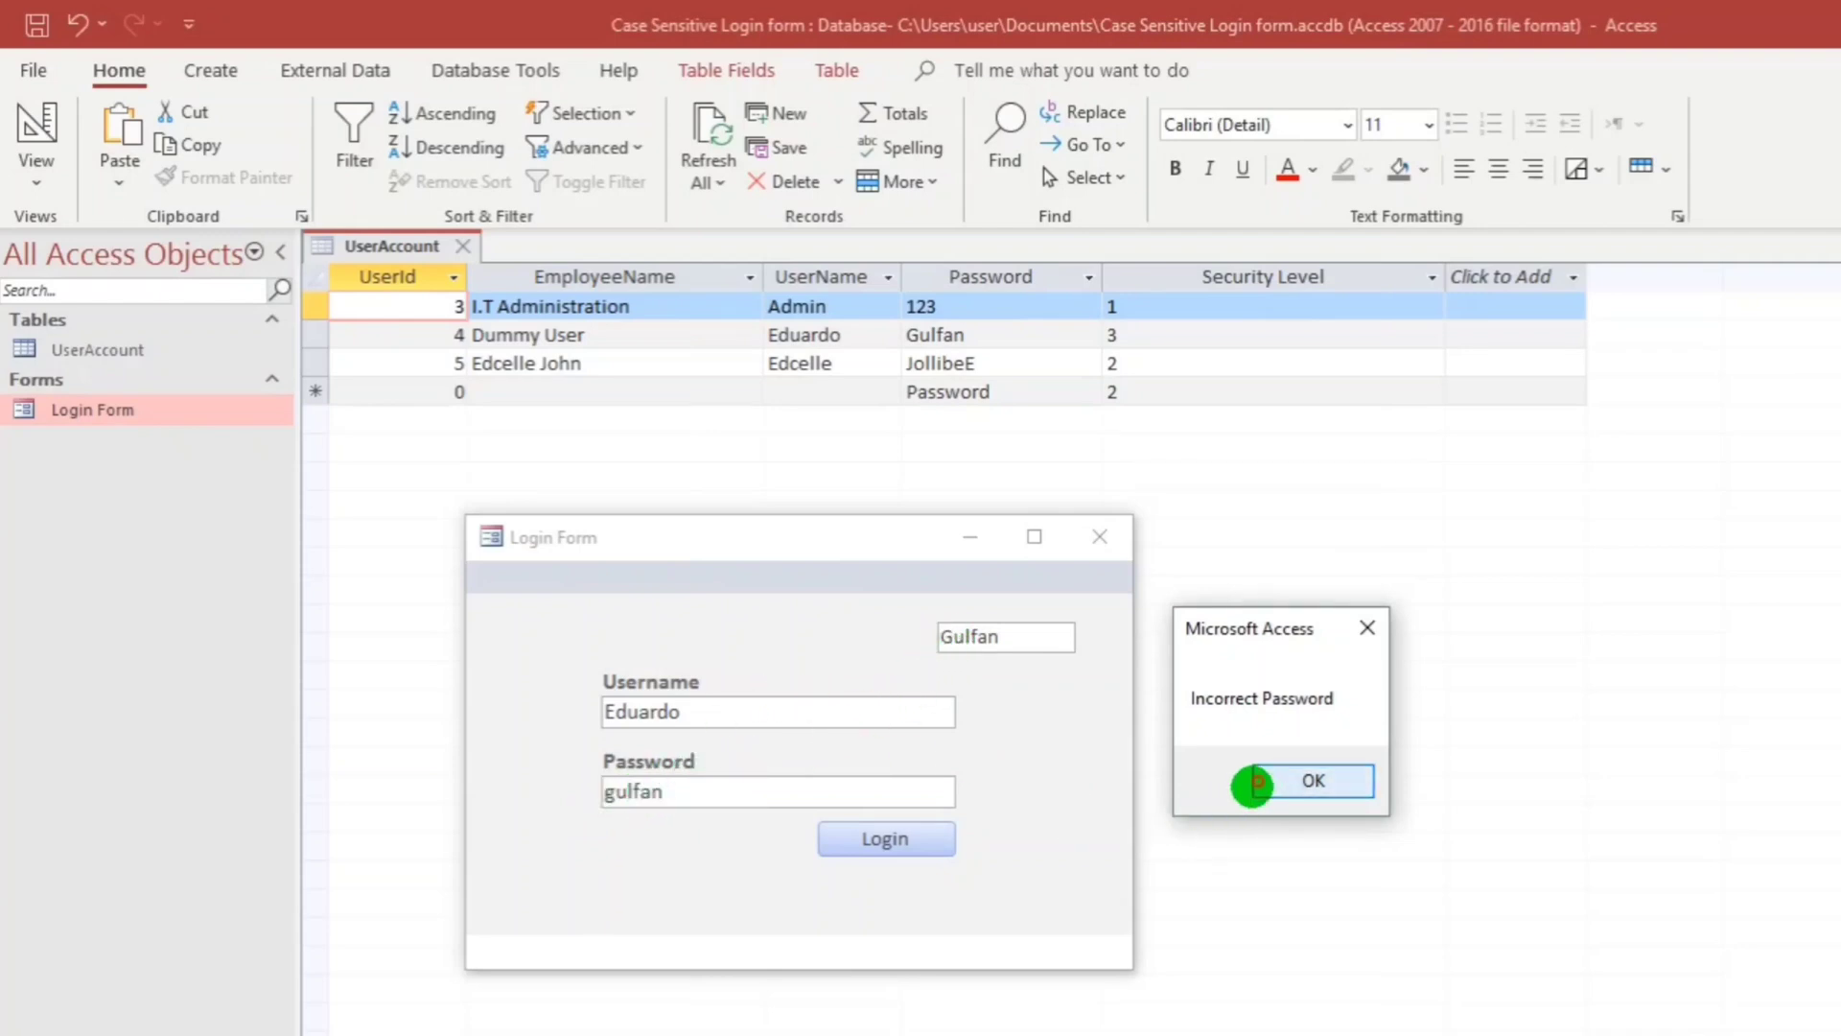
left_click(1258, 780)
Change the case of the password's ending, see it rejected again, and select the username.
left_click(690, 793)
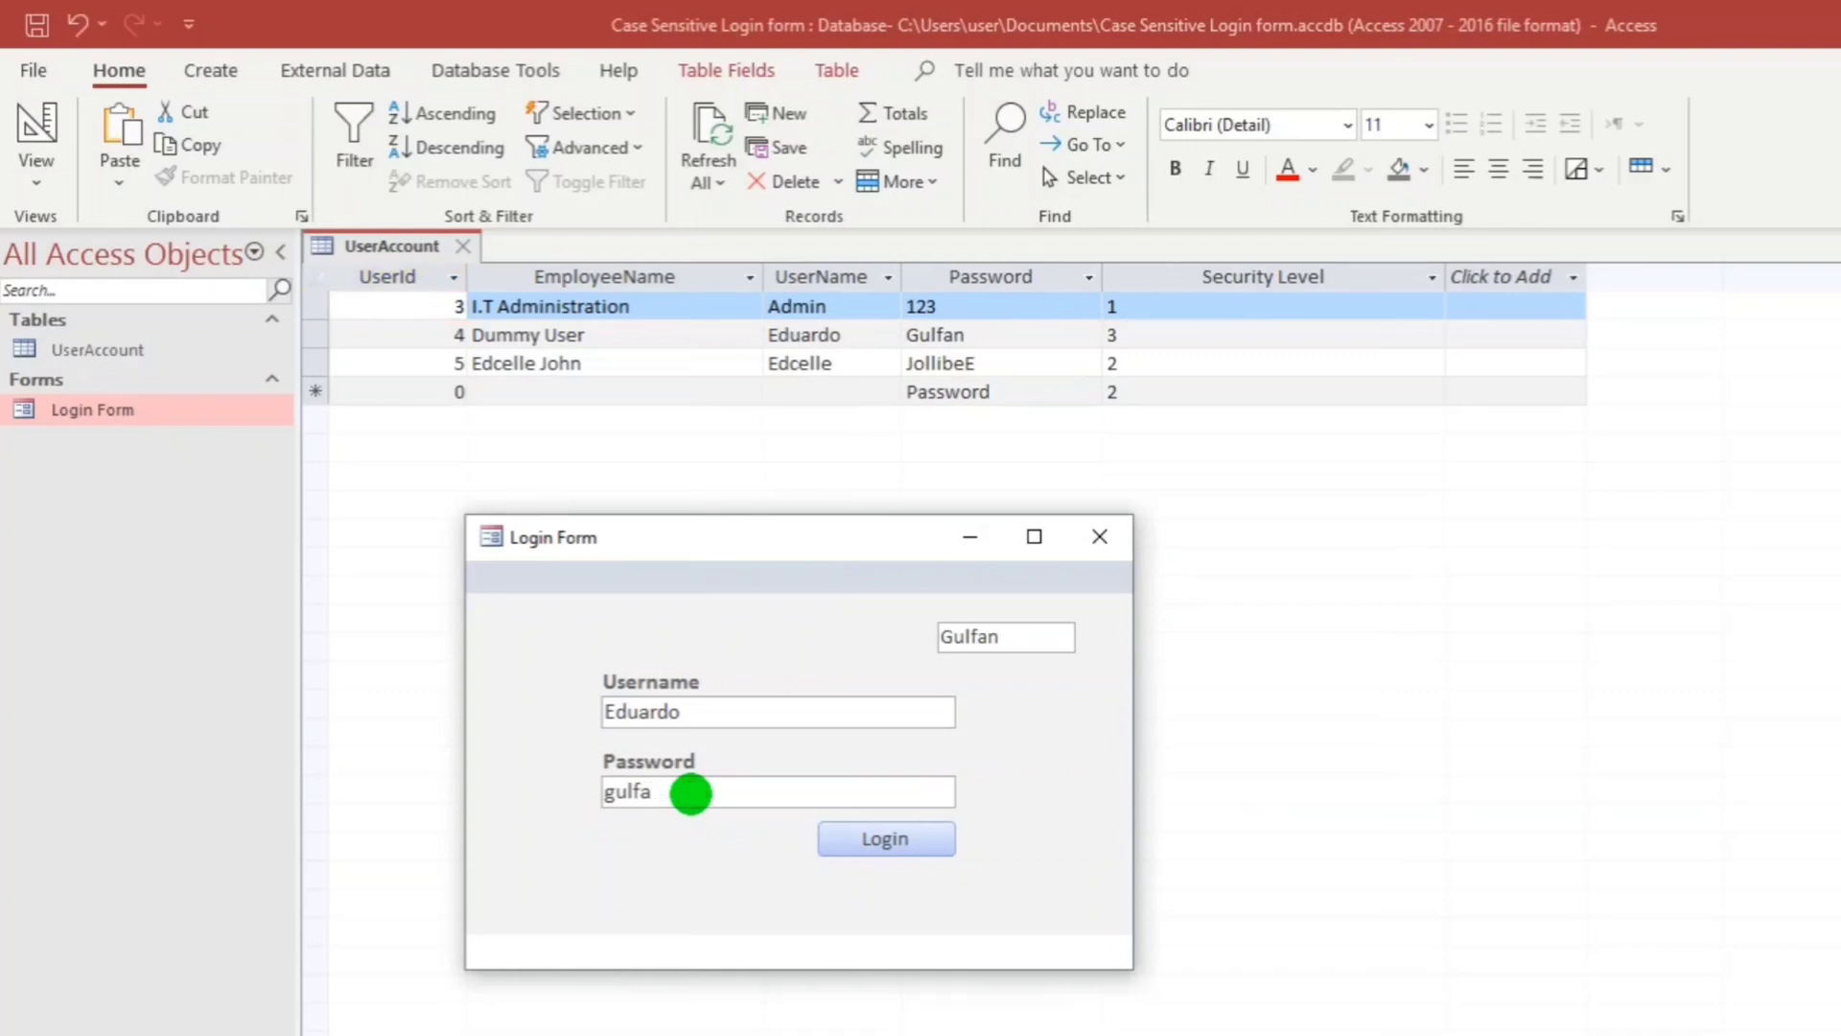
left_click(865, 830)
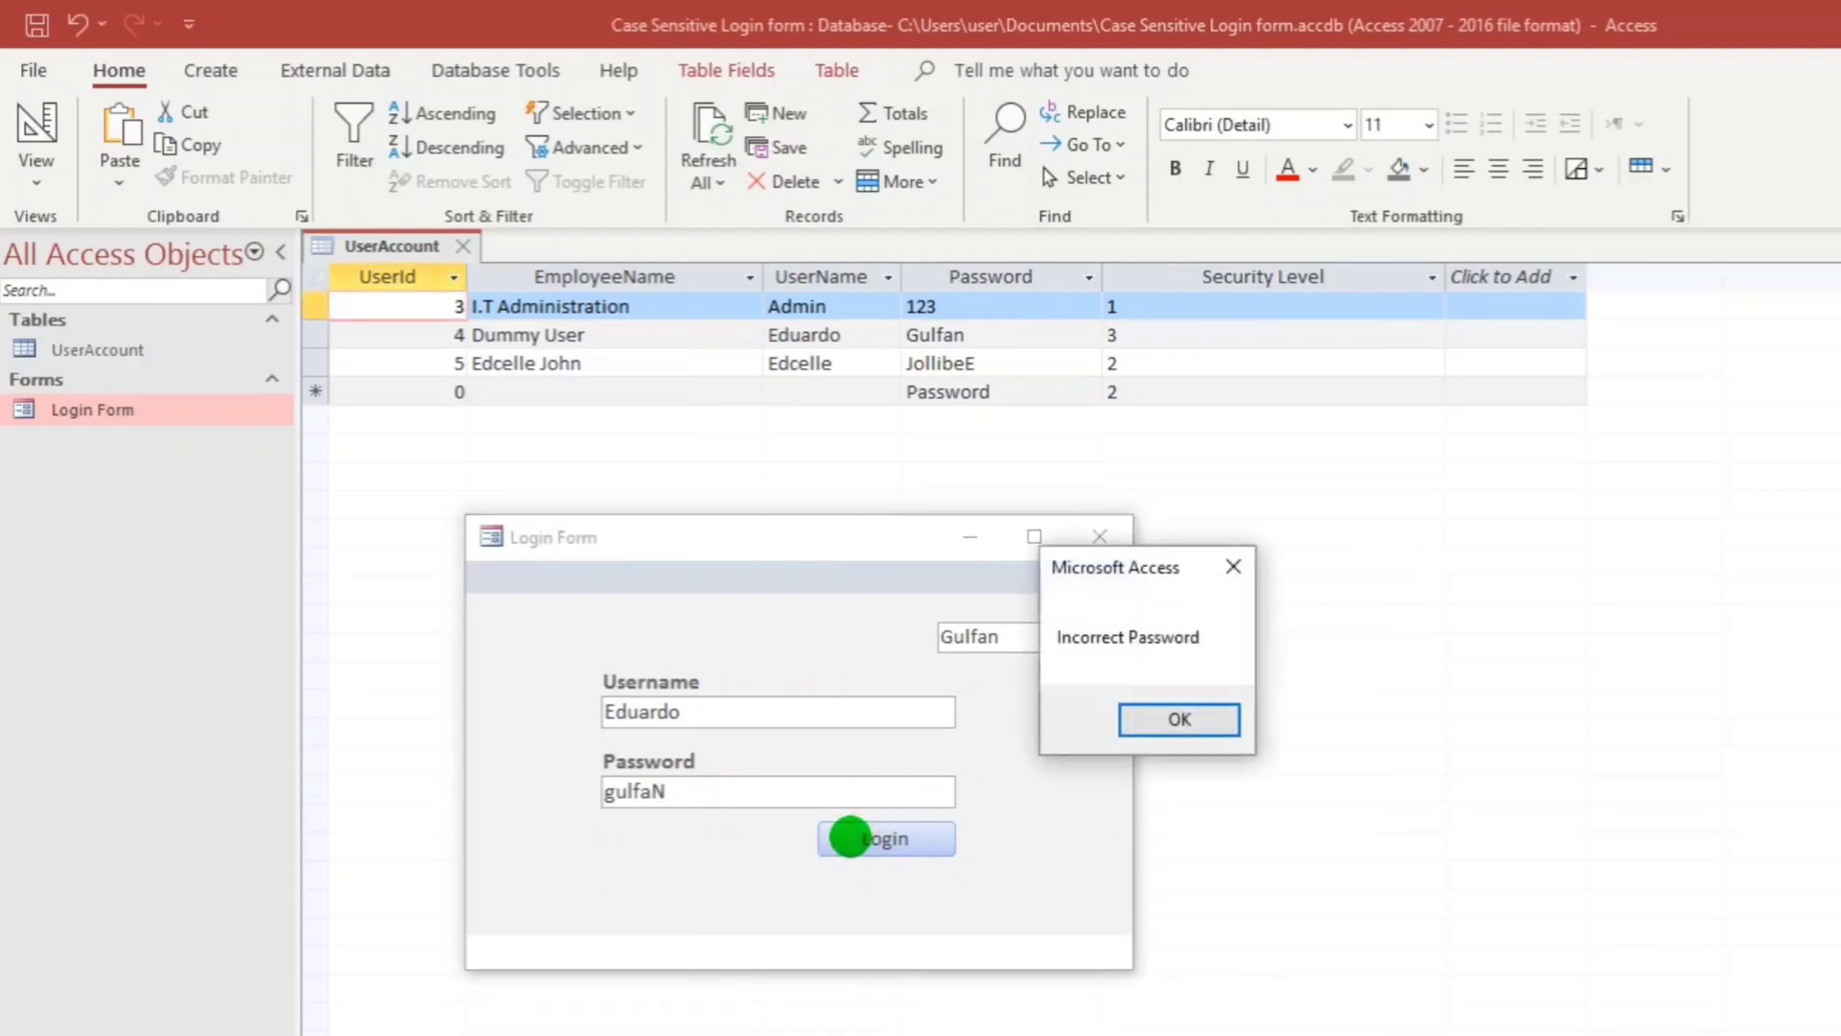
left_click(1180, 720)
left_click_drag(708, 711, 534, 728)
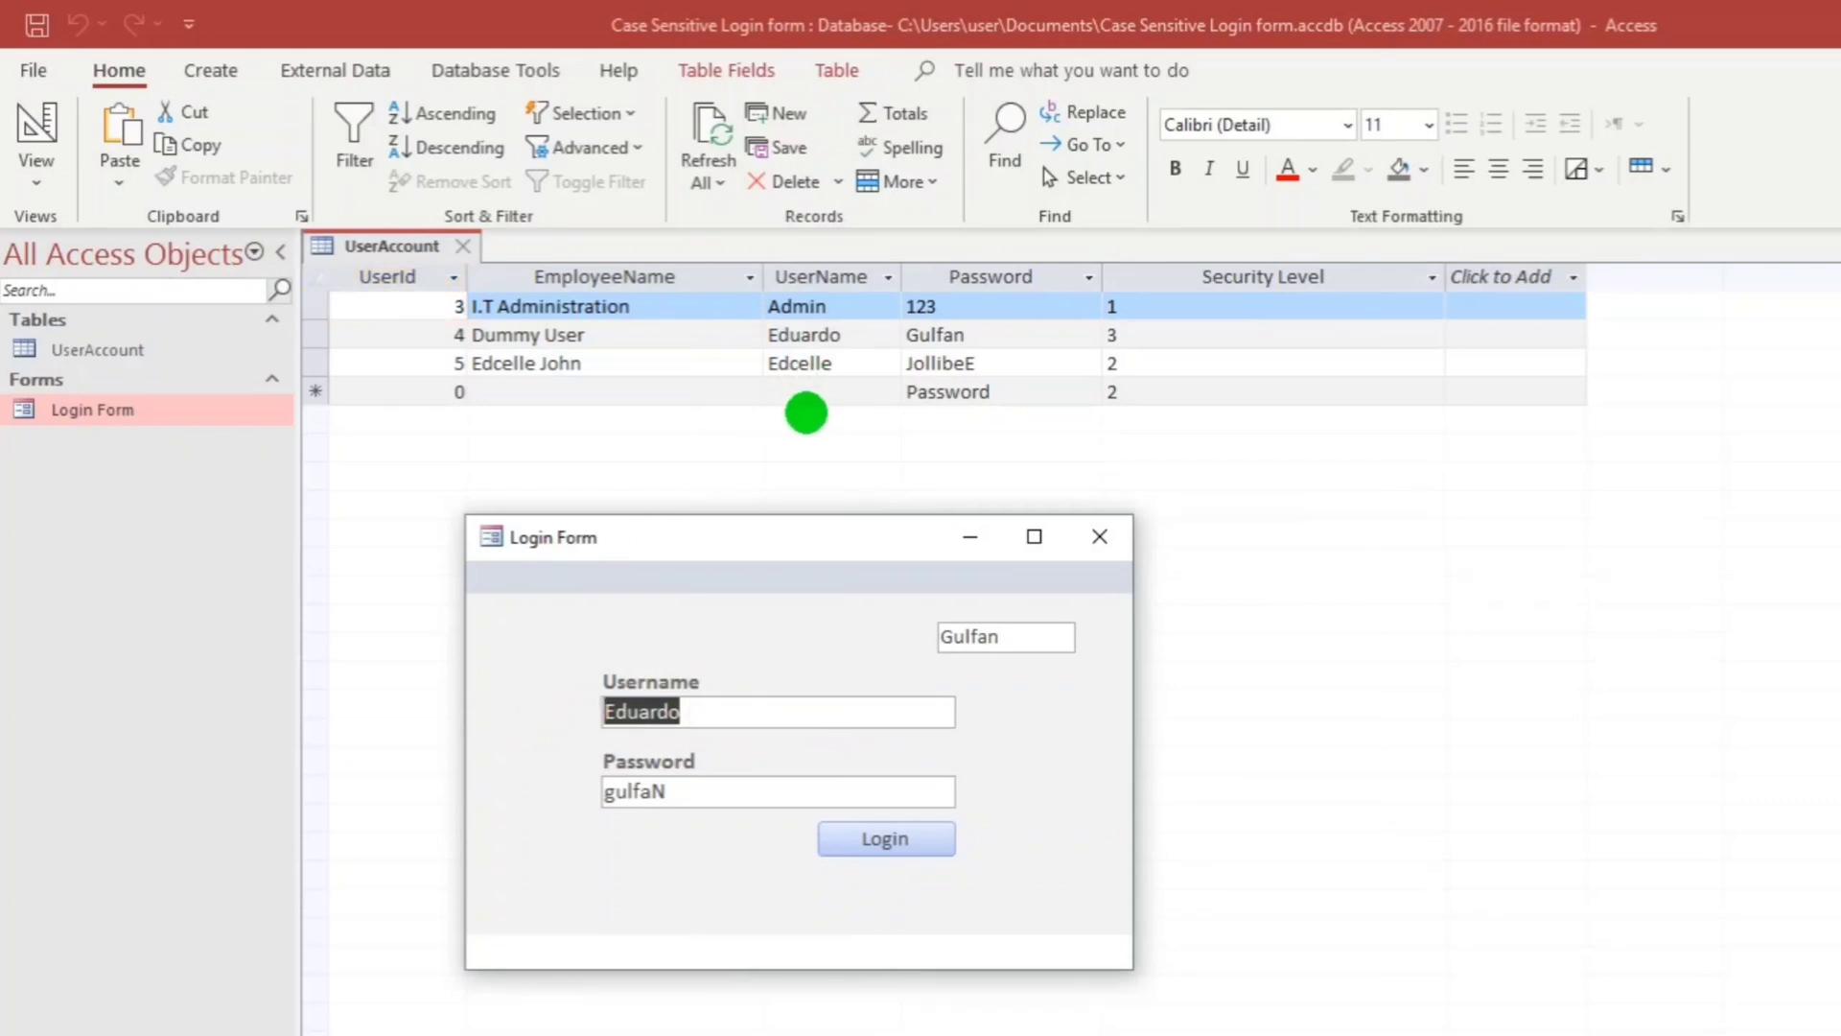
Enter the UserId 5 username and a wrong-case password; the login is rejected twice.
type("Edcele")
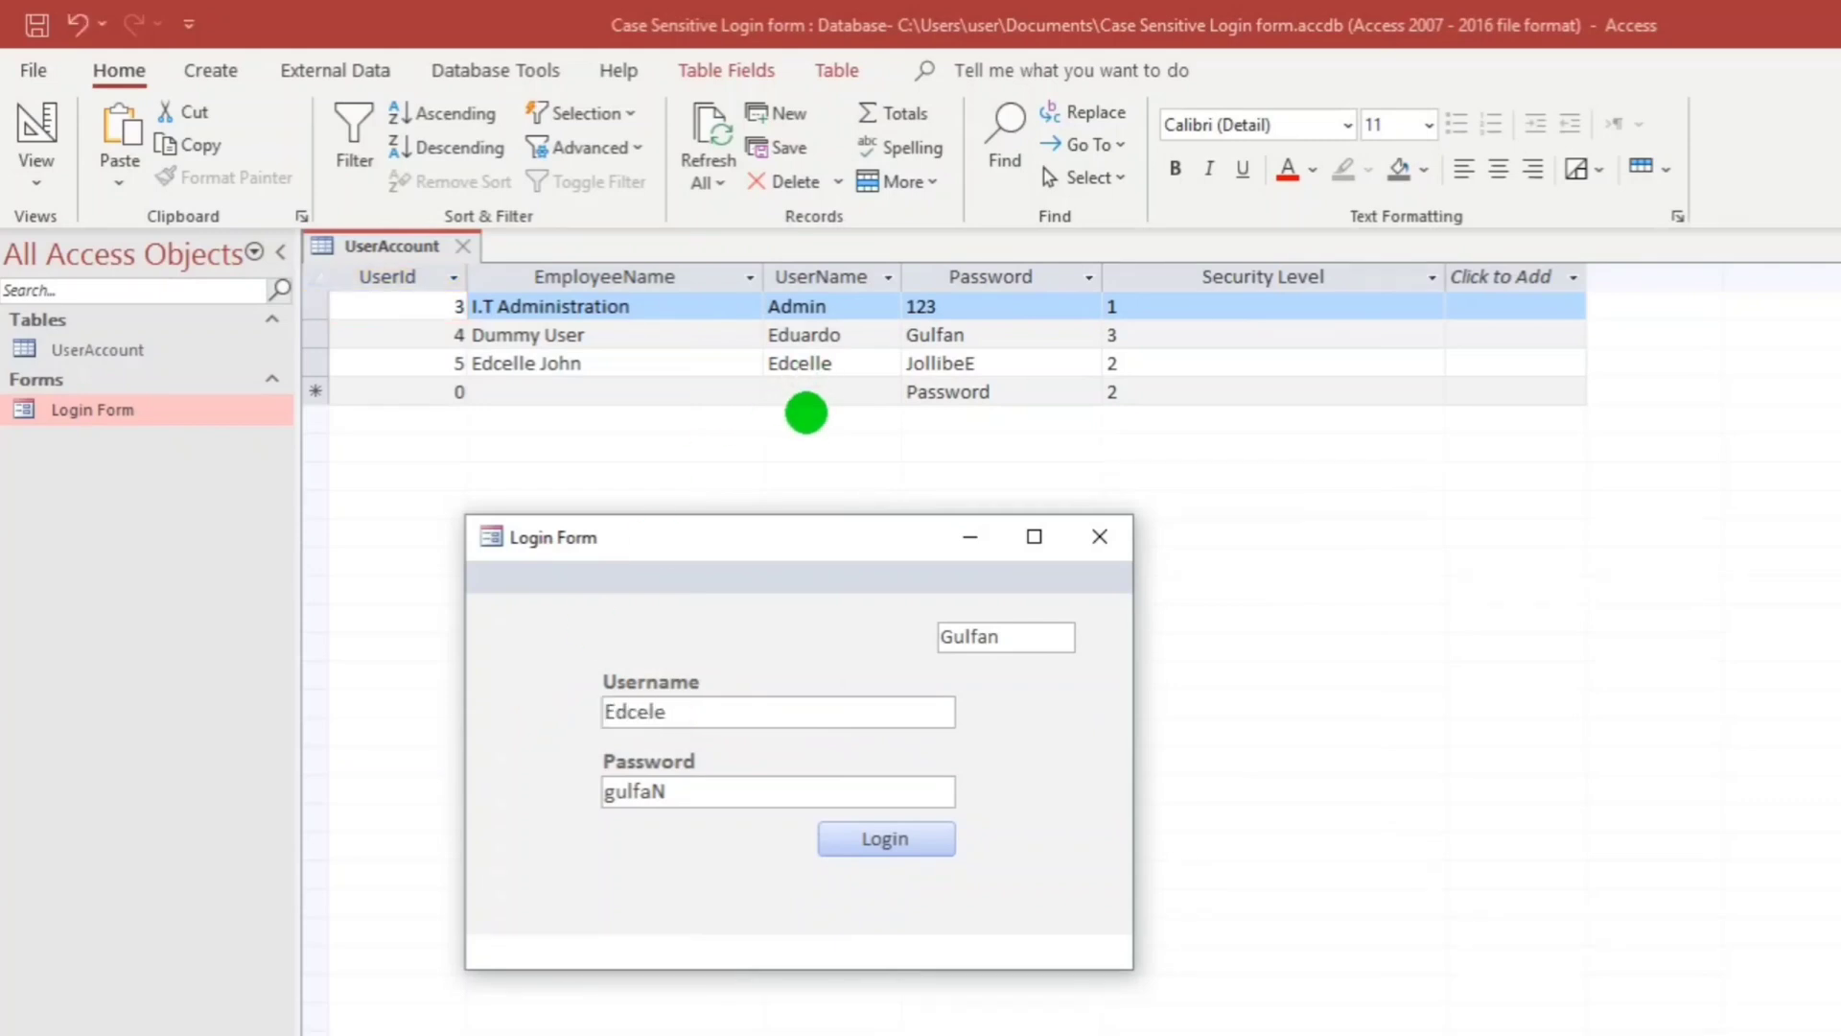
key("Tab")
type("J")
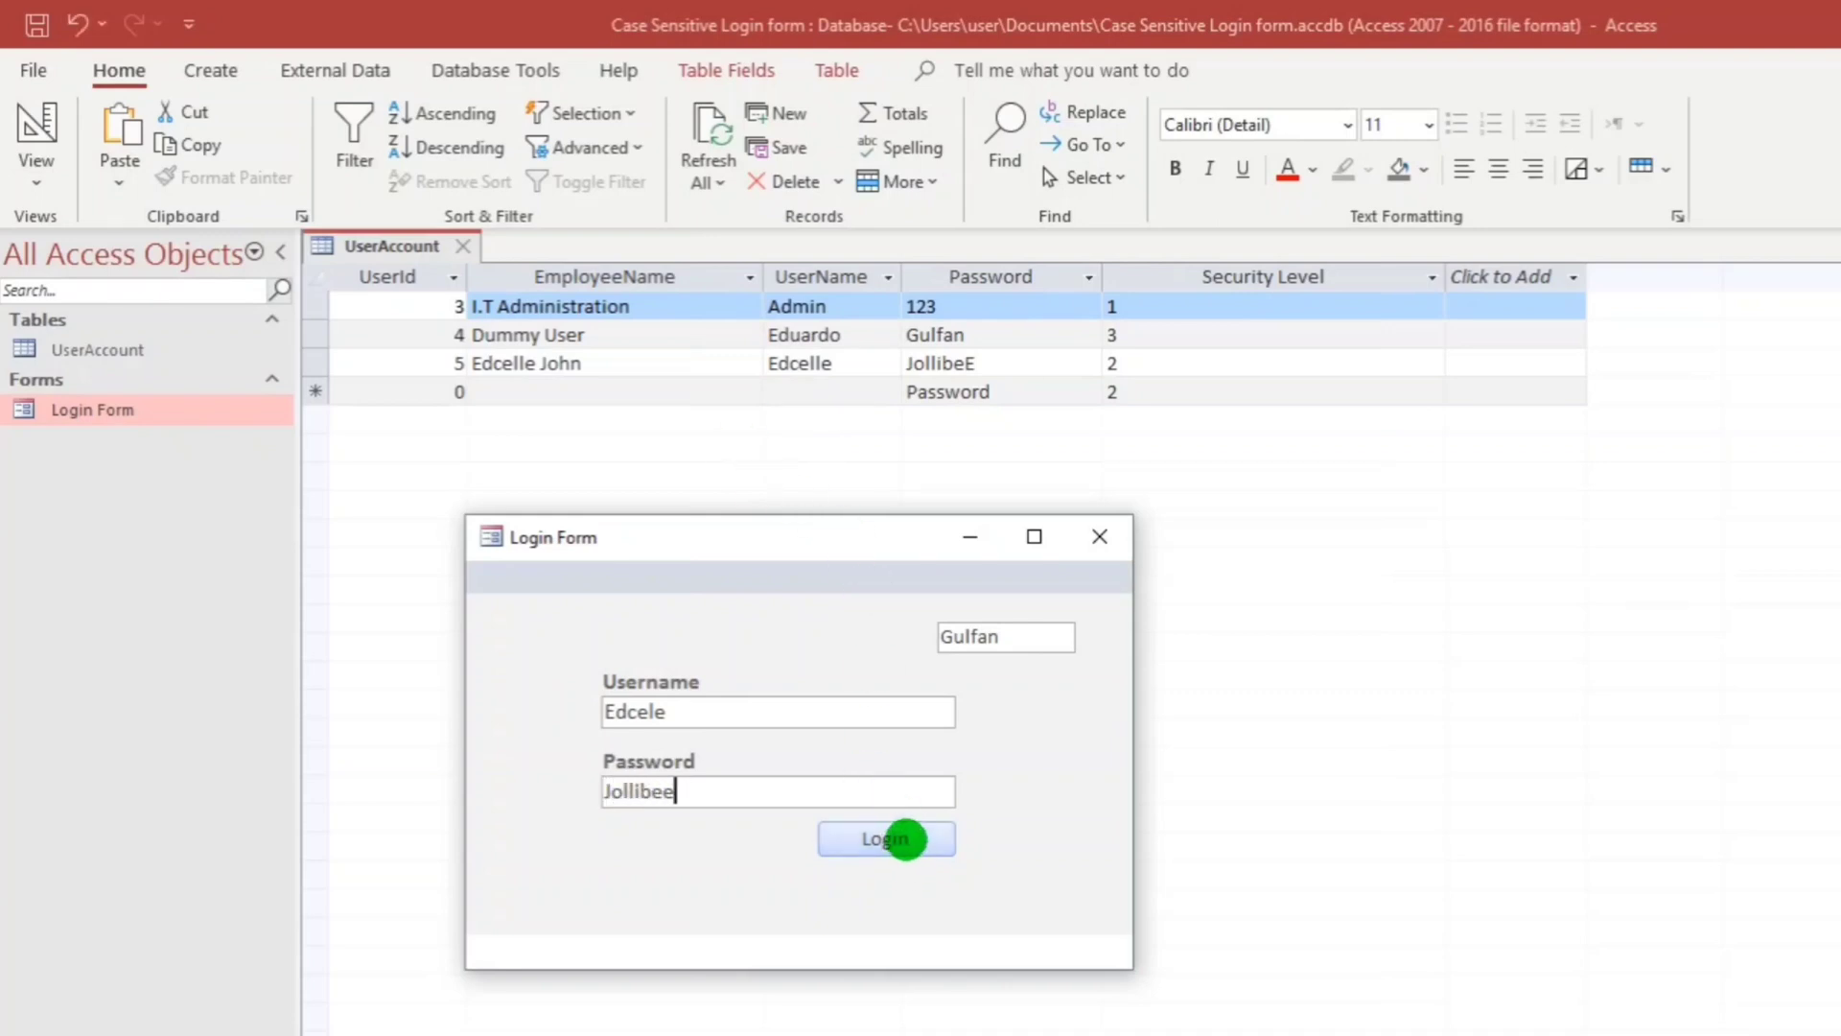
left_click(895, 839)
left_click(1177, 719)
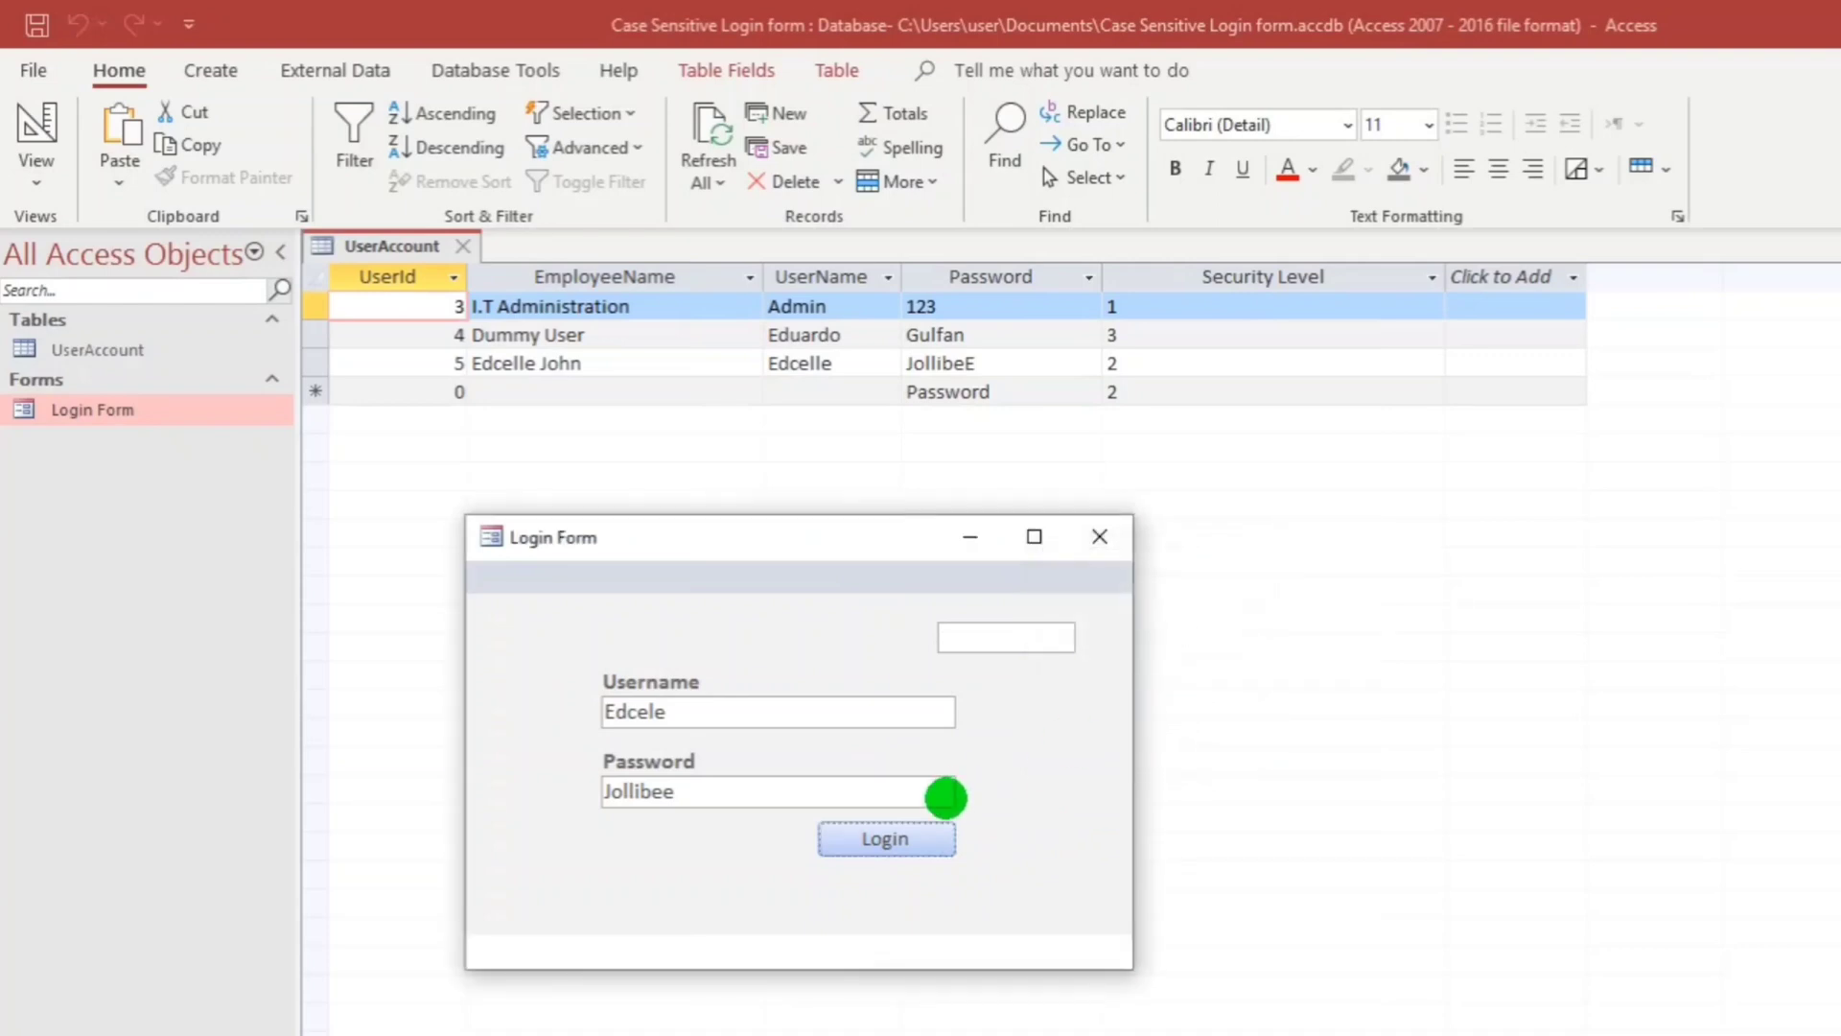
left_click(906, 840)
left_click(1189, 719)
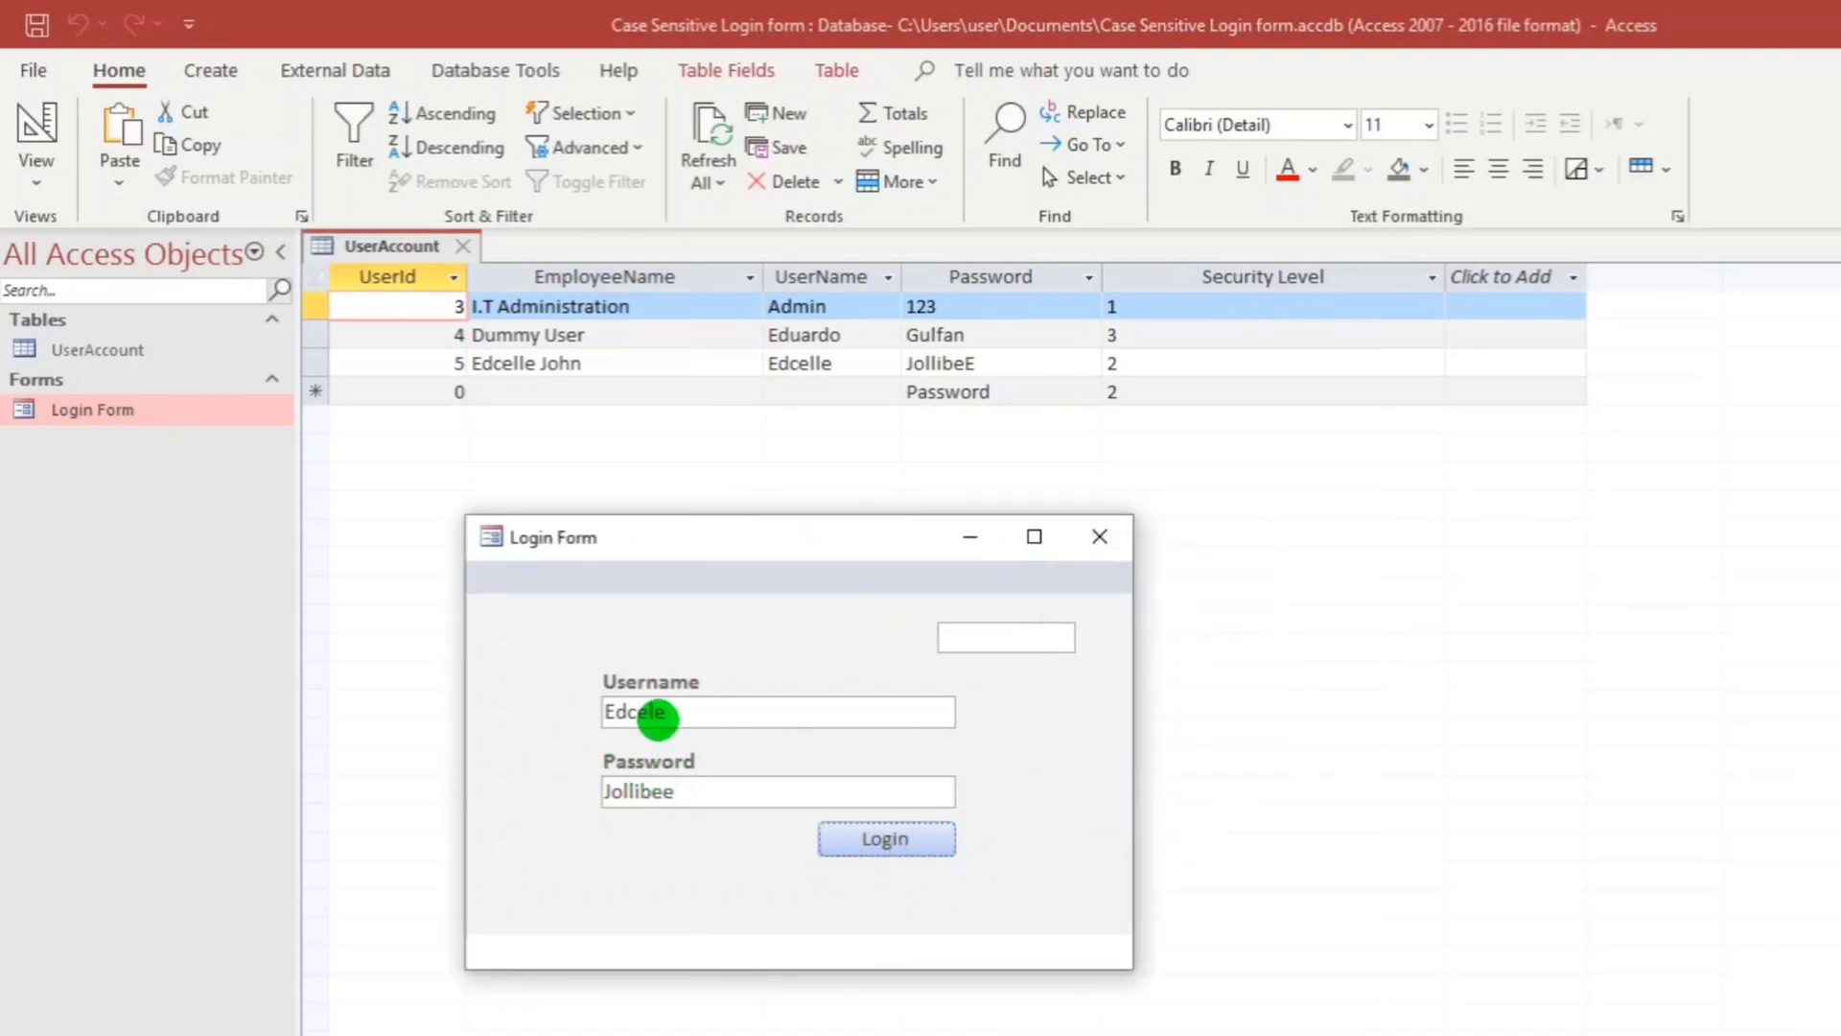
Fix the username's spelling and the password's last letter, then log in successfully.
left_click(659, 710)
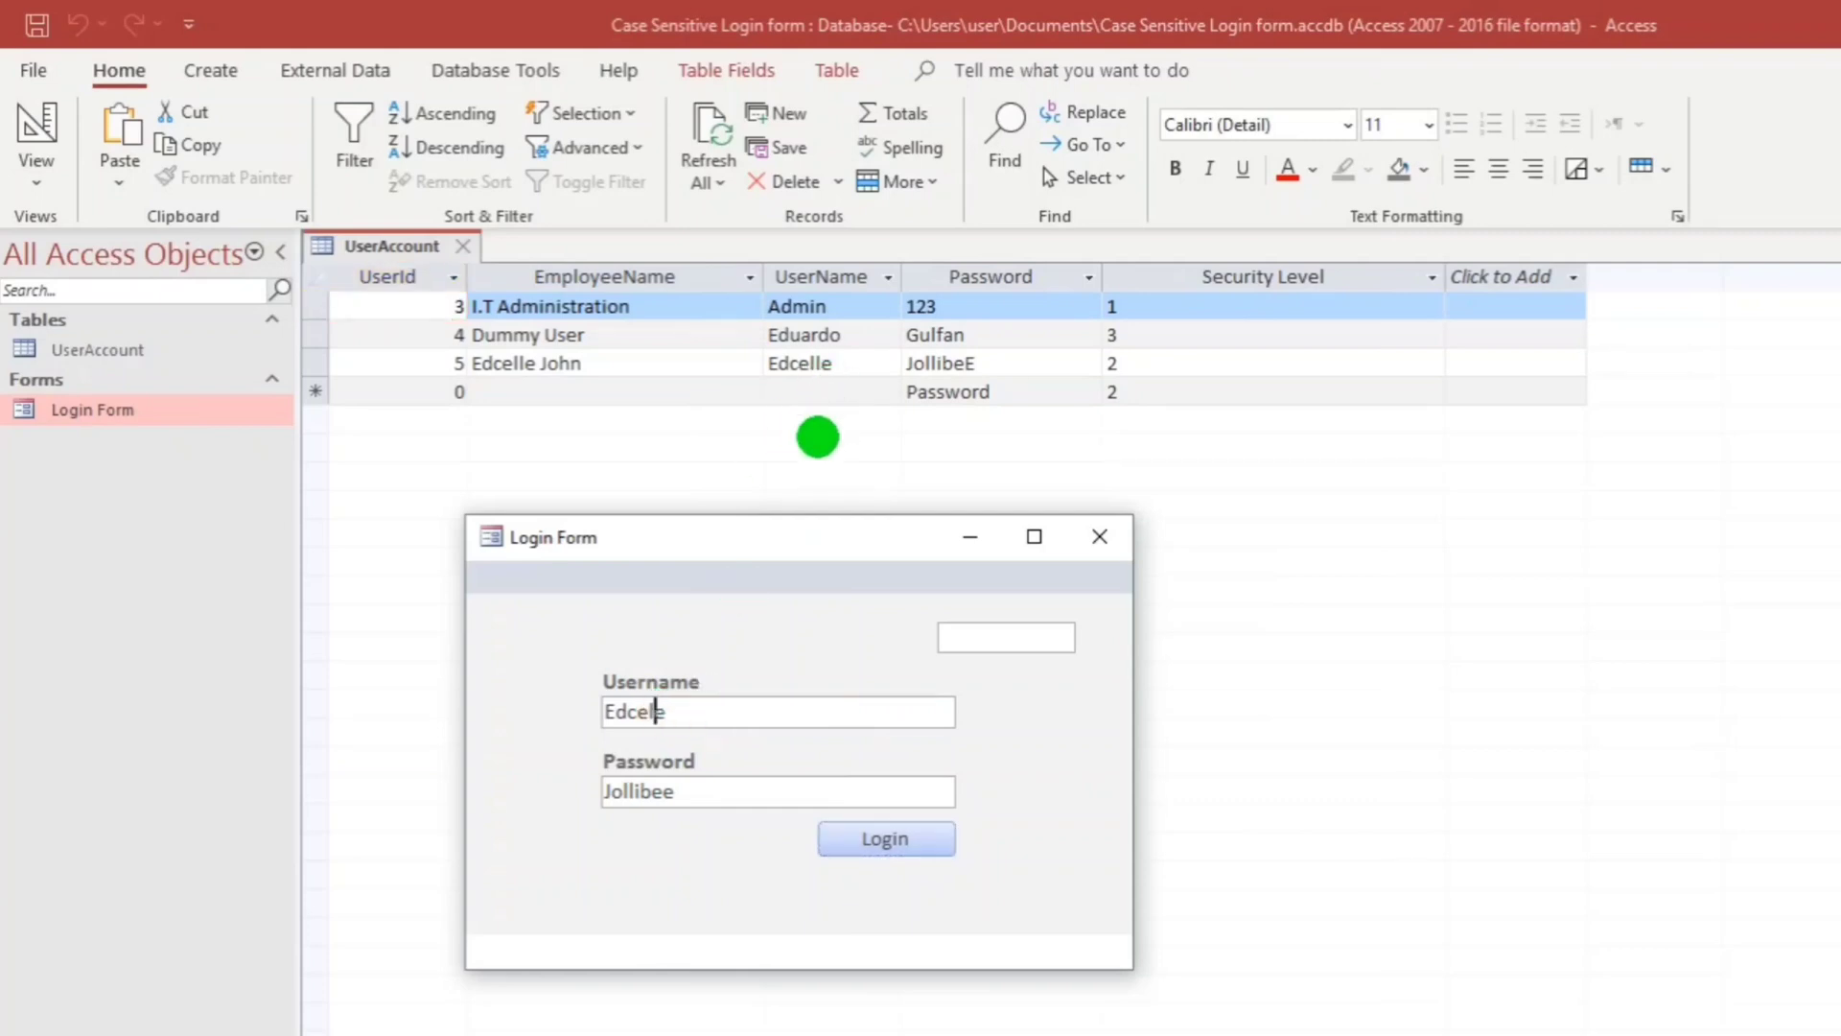
type("l")
left_click(851, 840)
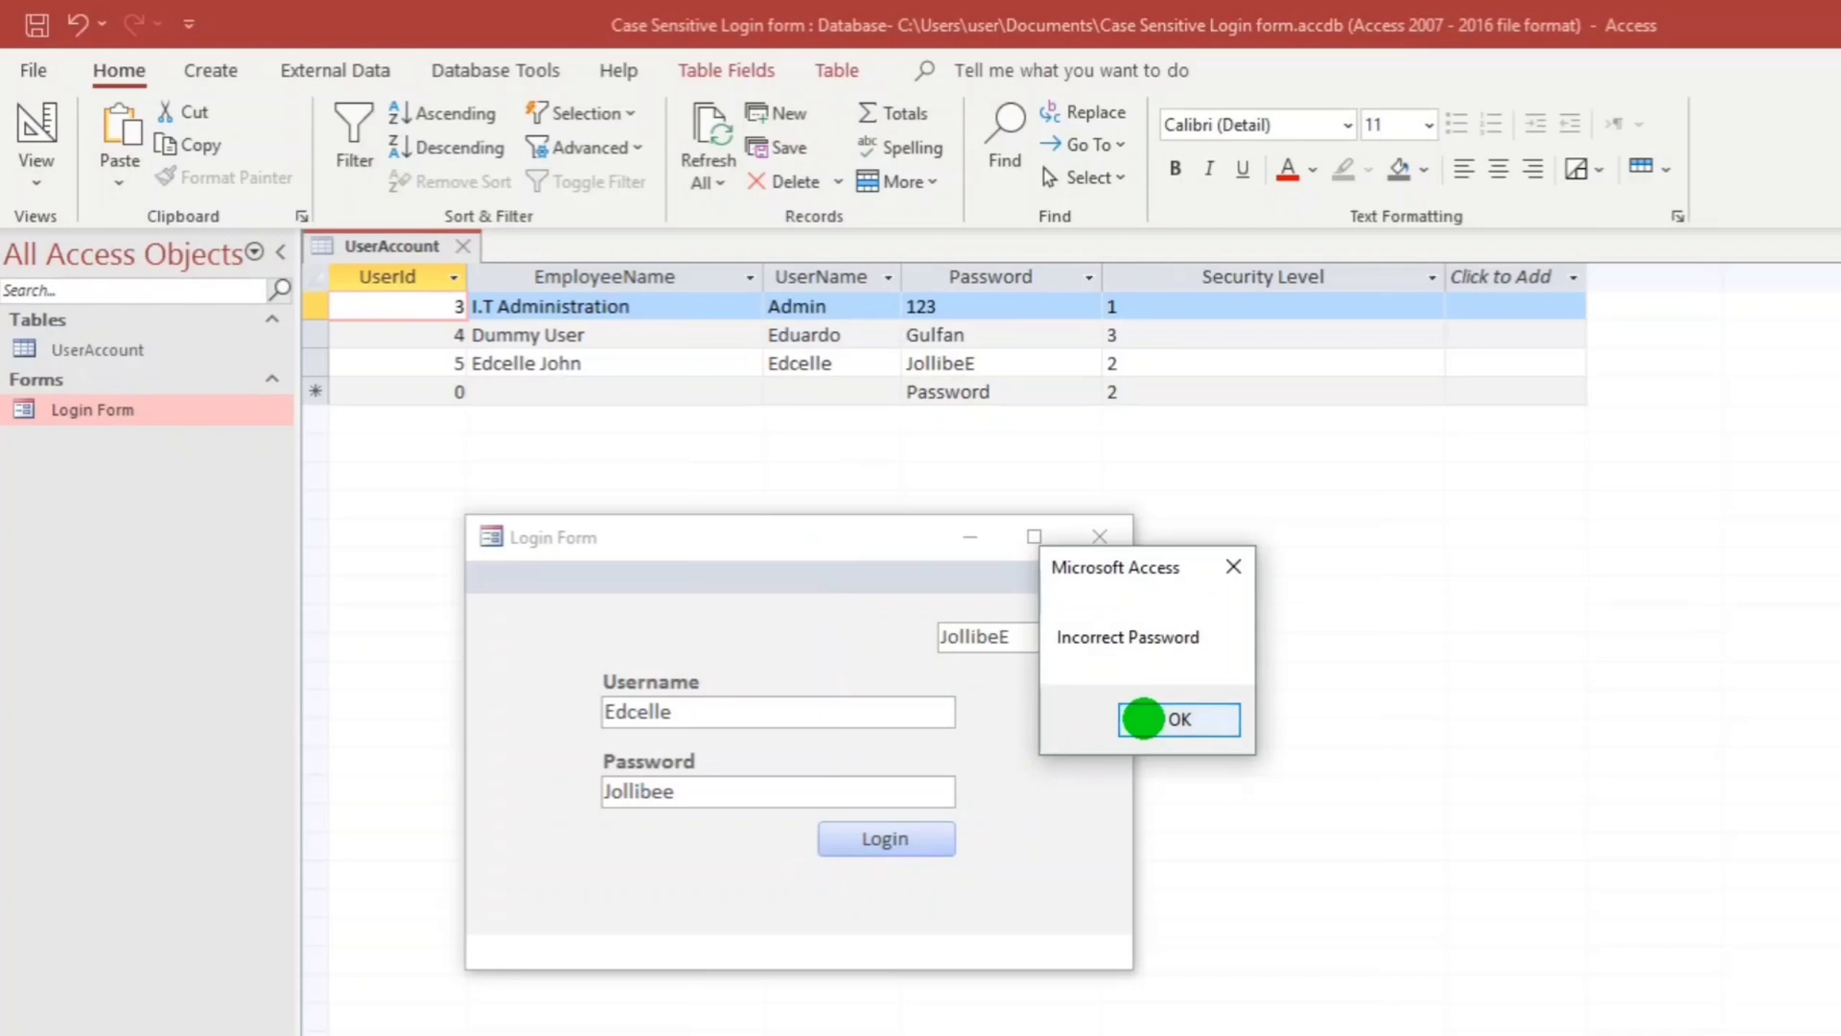
left_click(1143, 719)
left_click(691, 793)
key("BackSpace")
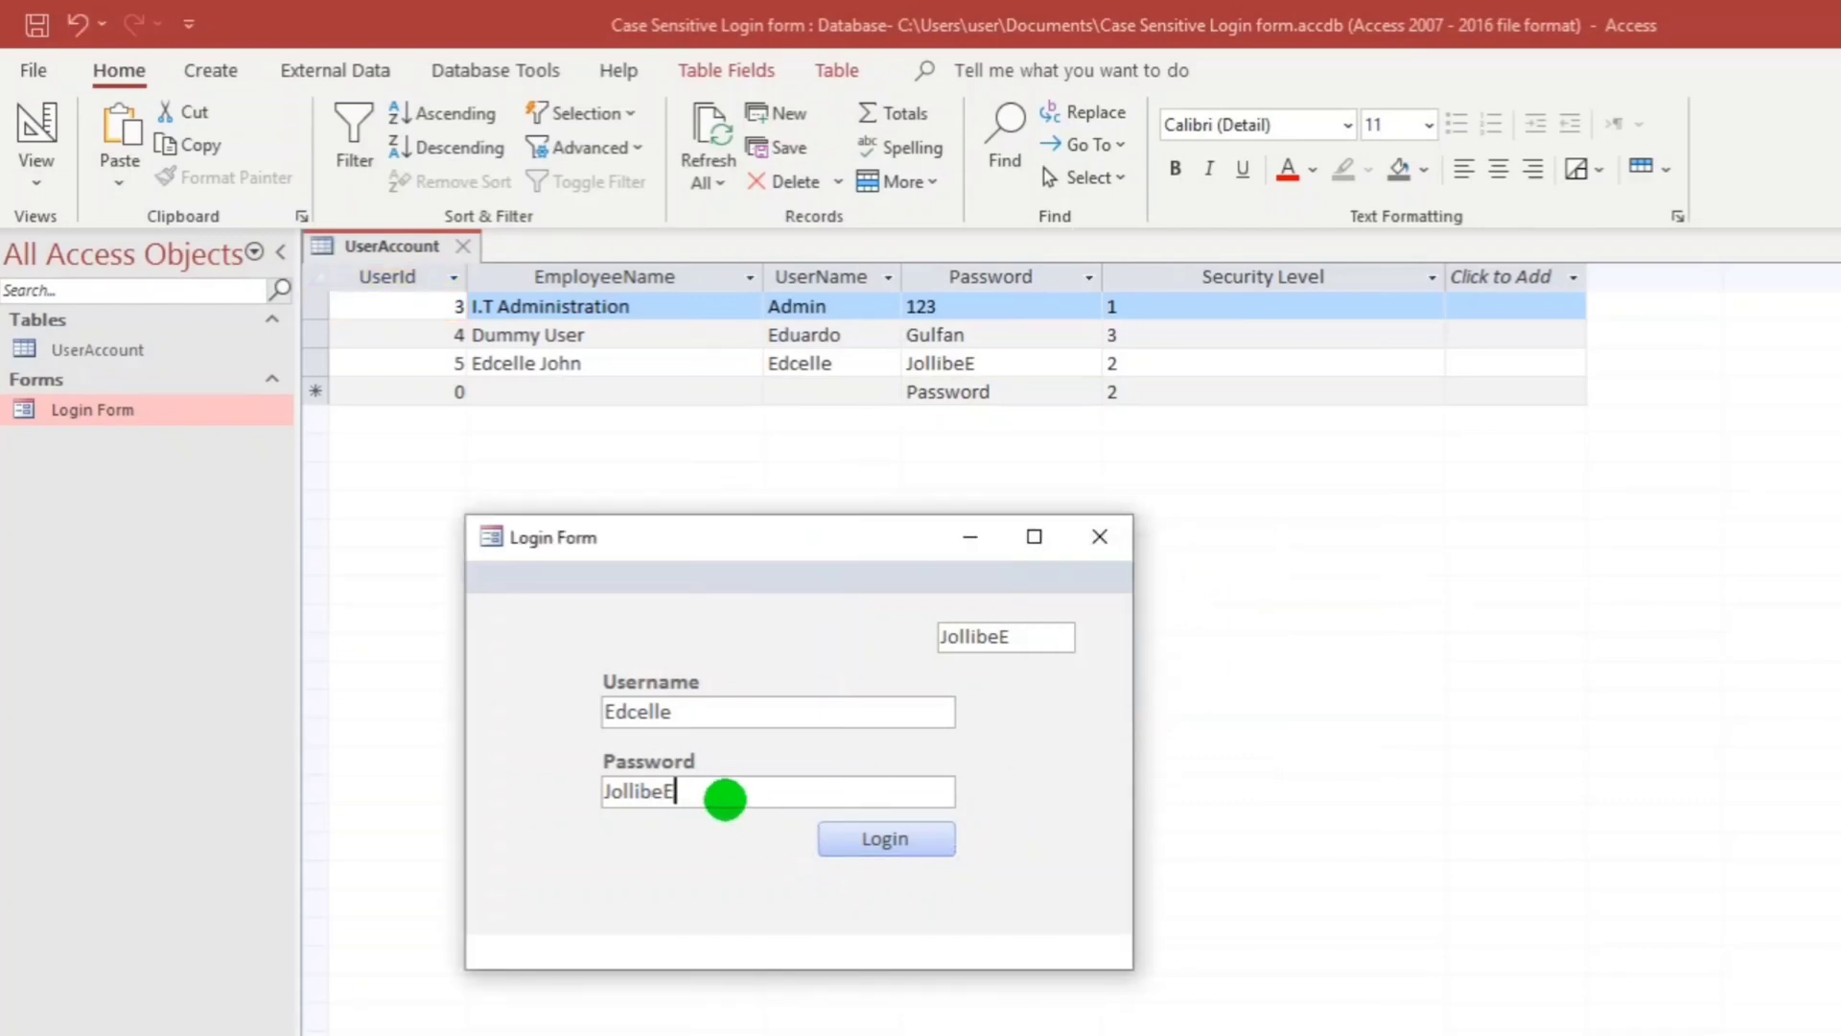
left_click(885, 840)
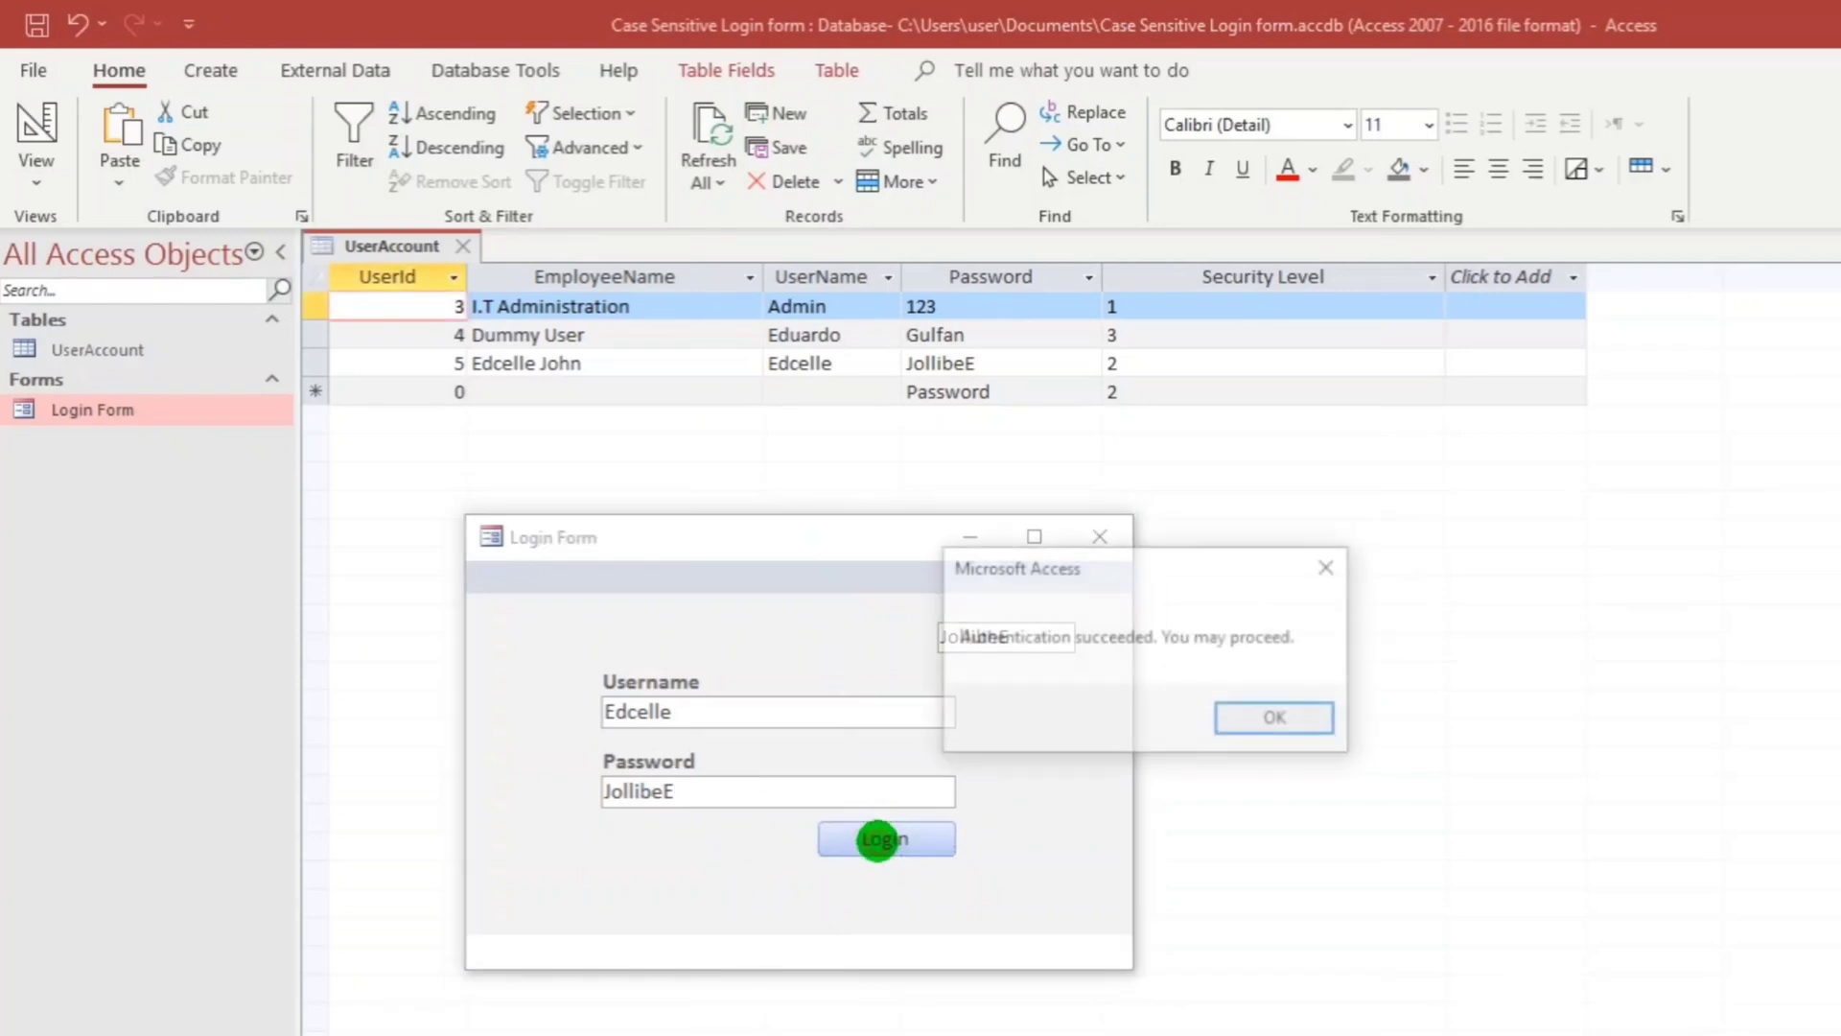
left_click_drag(1109, 583, 1240, 584)
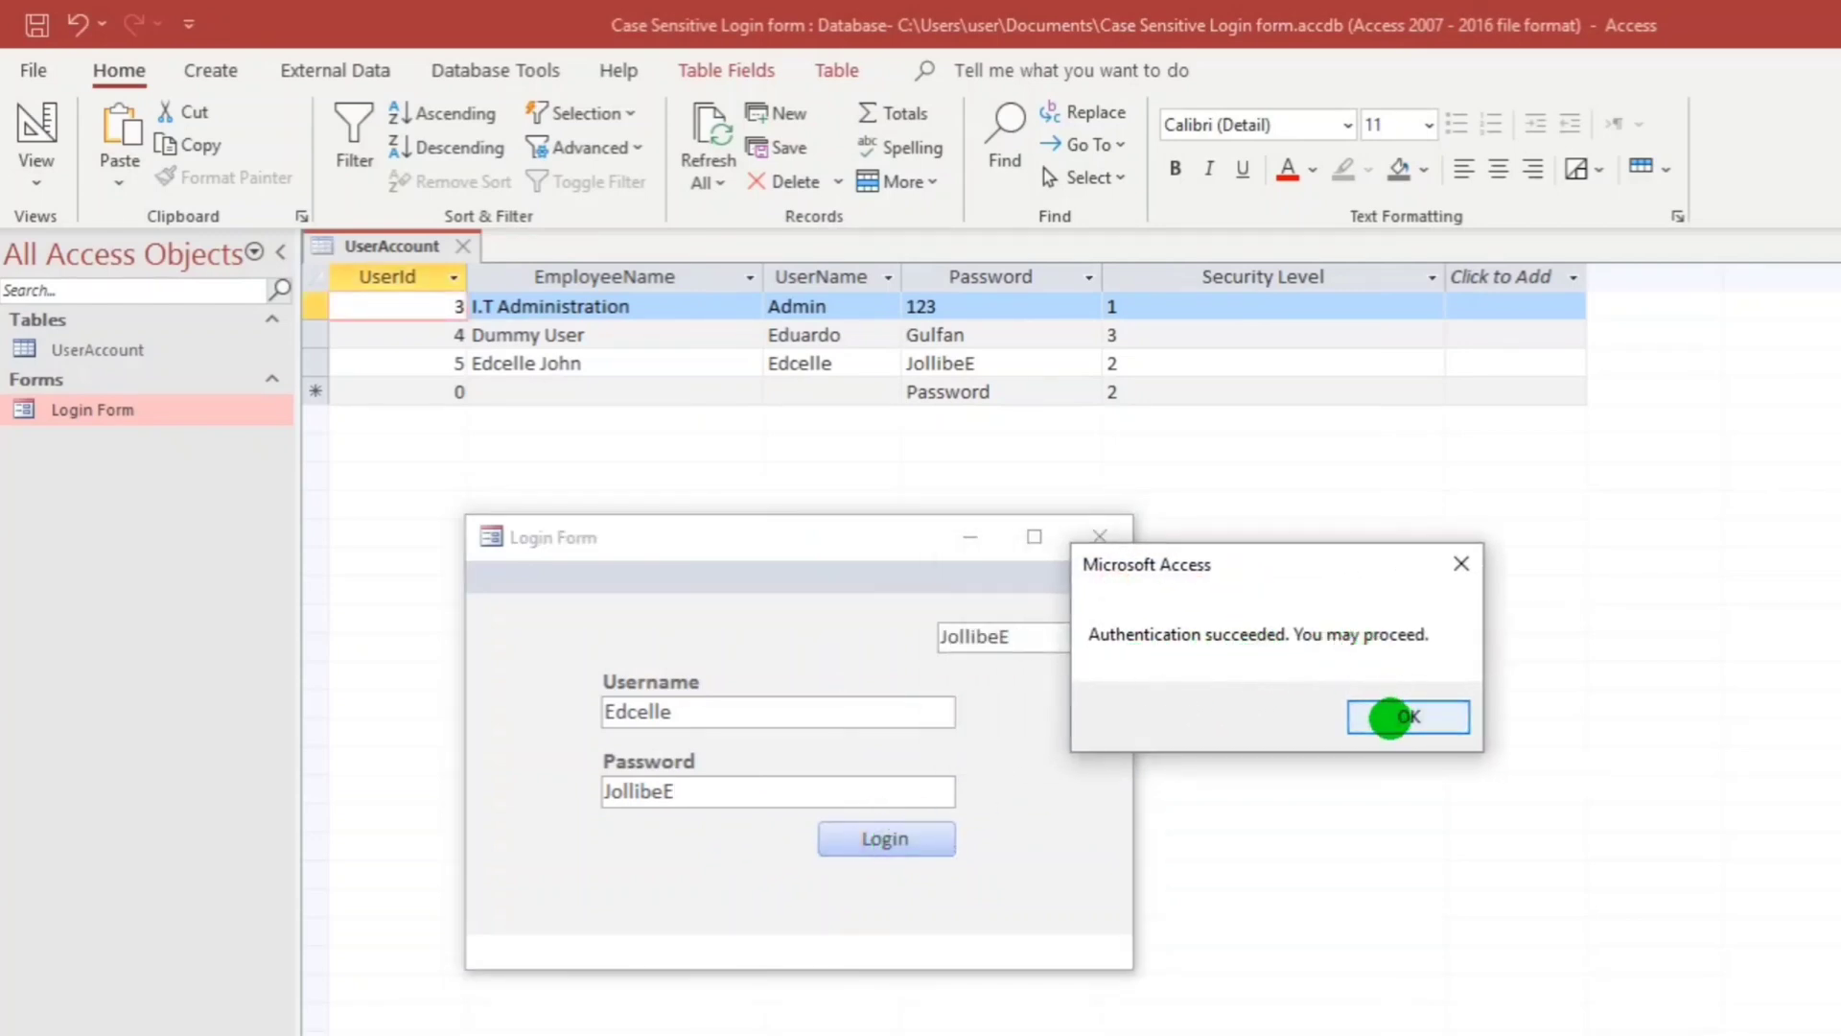
left_click(1389, 717)
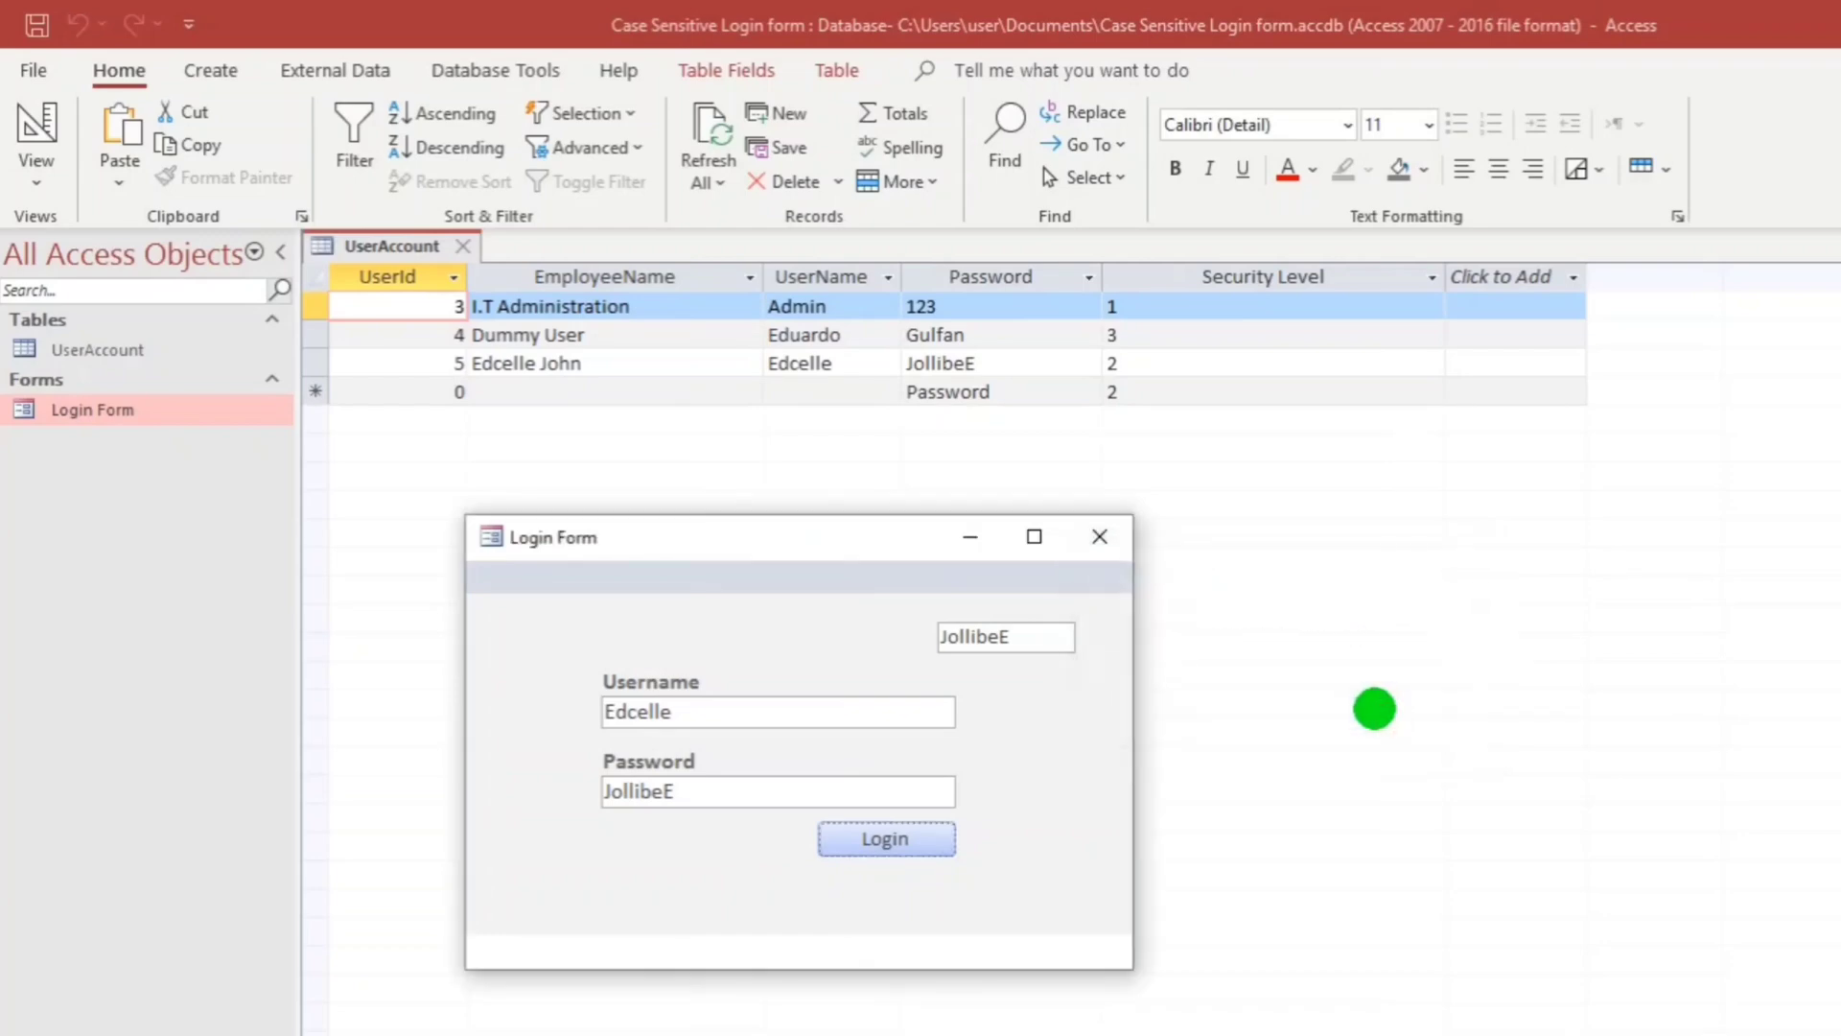
Delete the hidden pass text box from the Login Form in Design View.
right_click(800, 630)
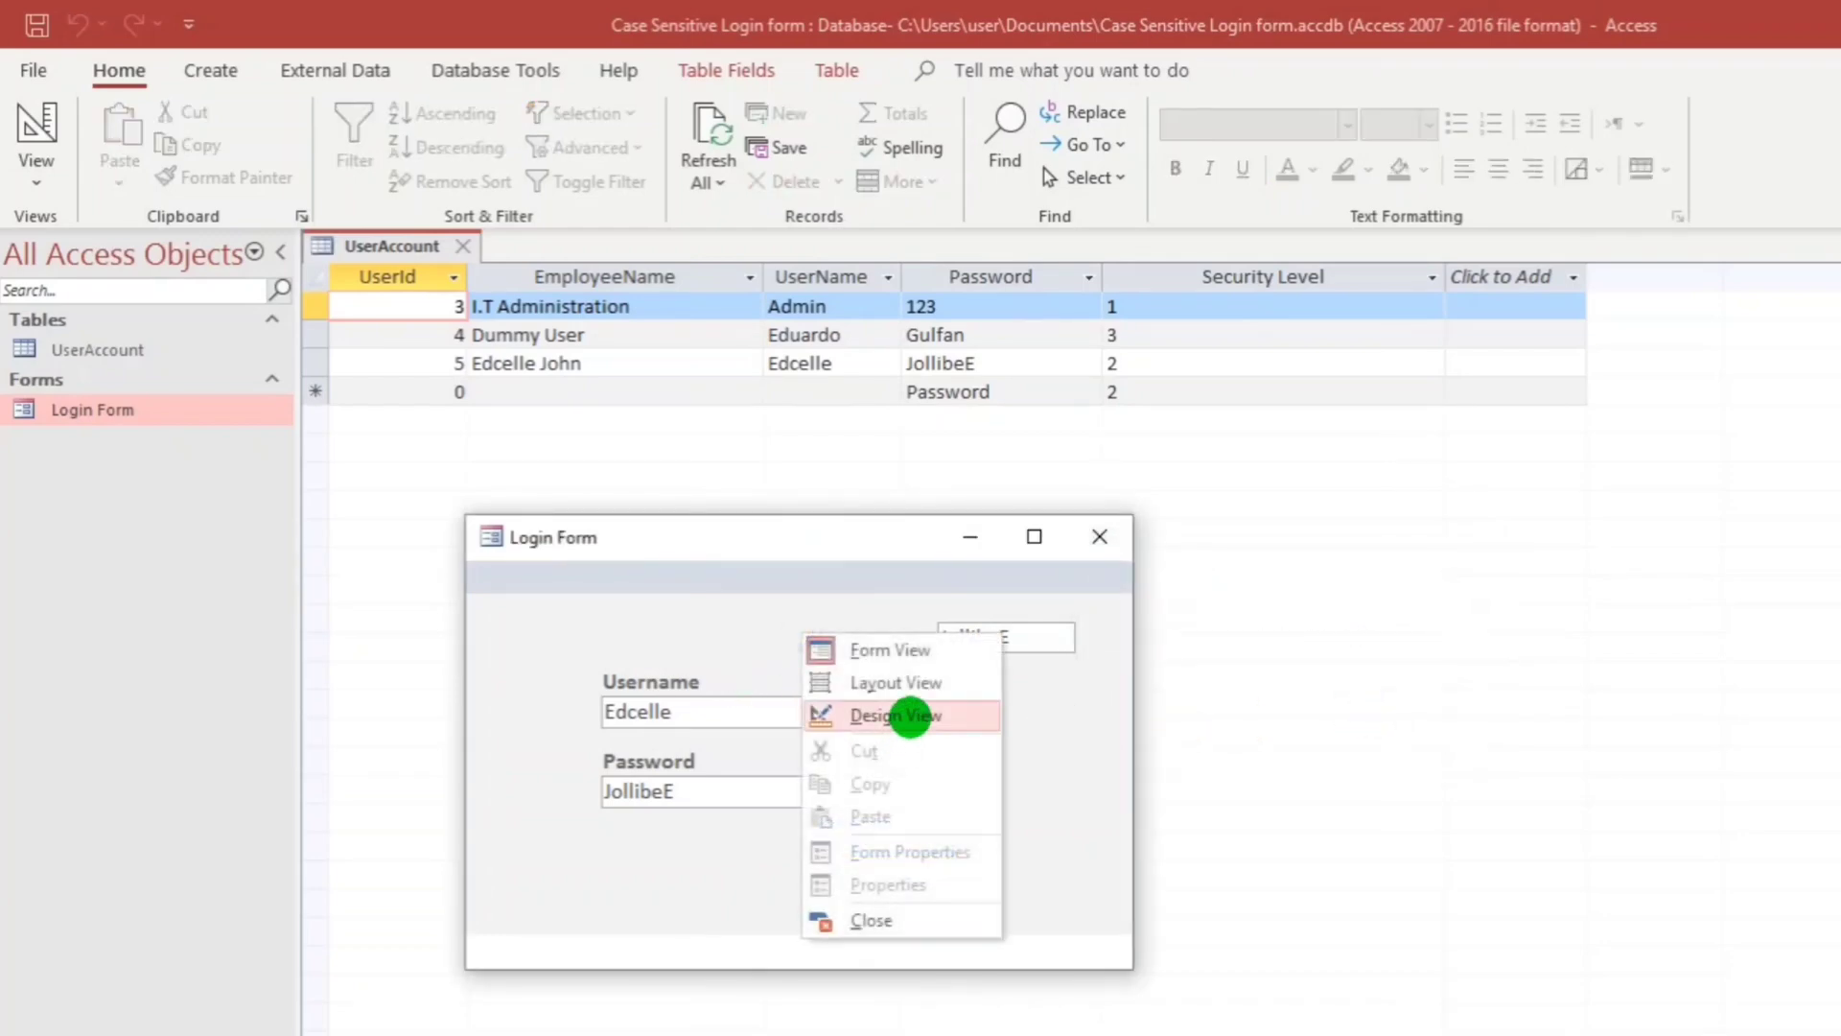
left_click(892, 714)
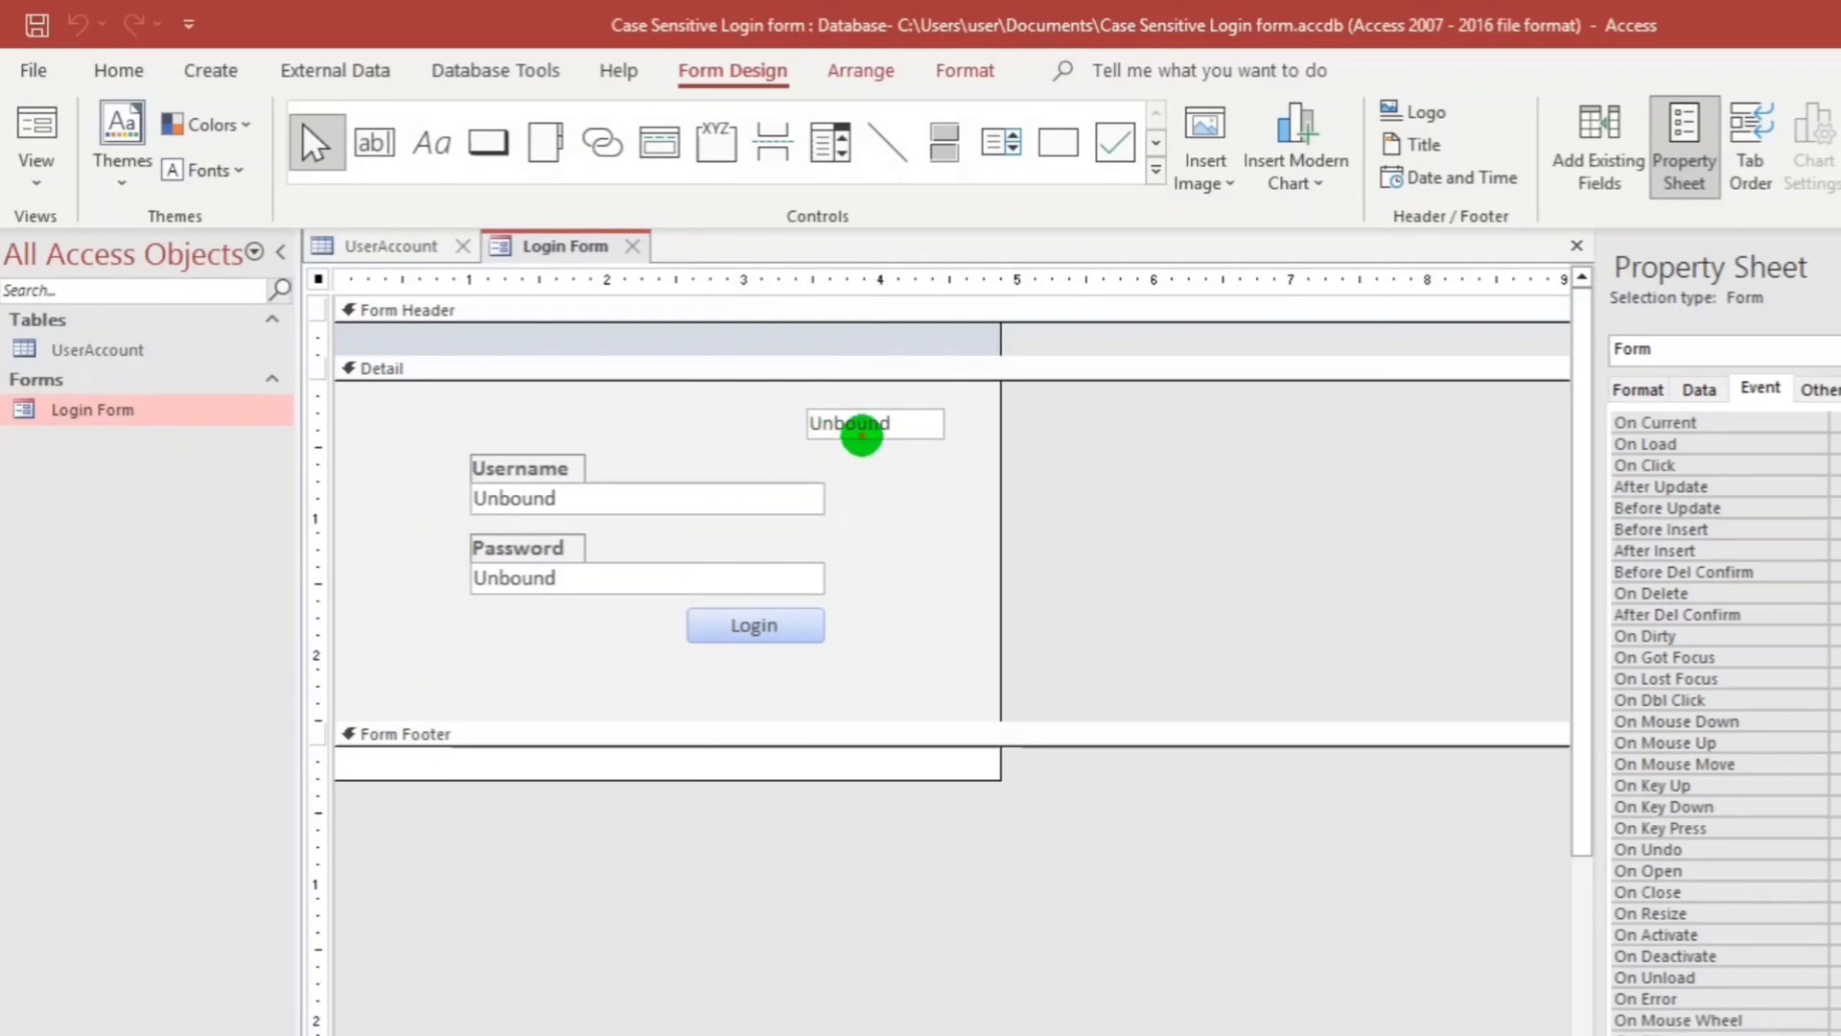
left_click(858, 437)
key("Delete")
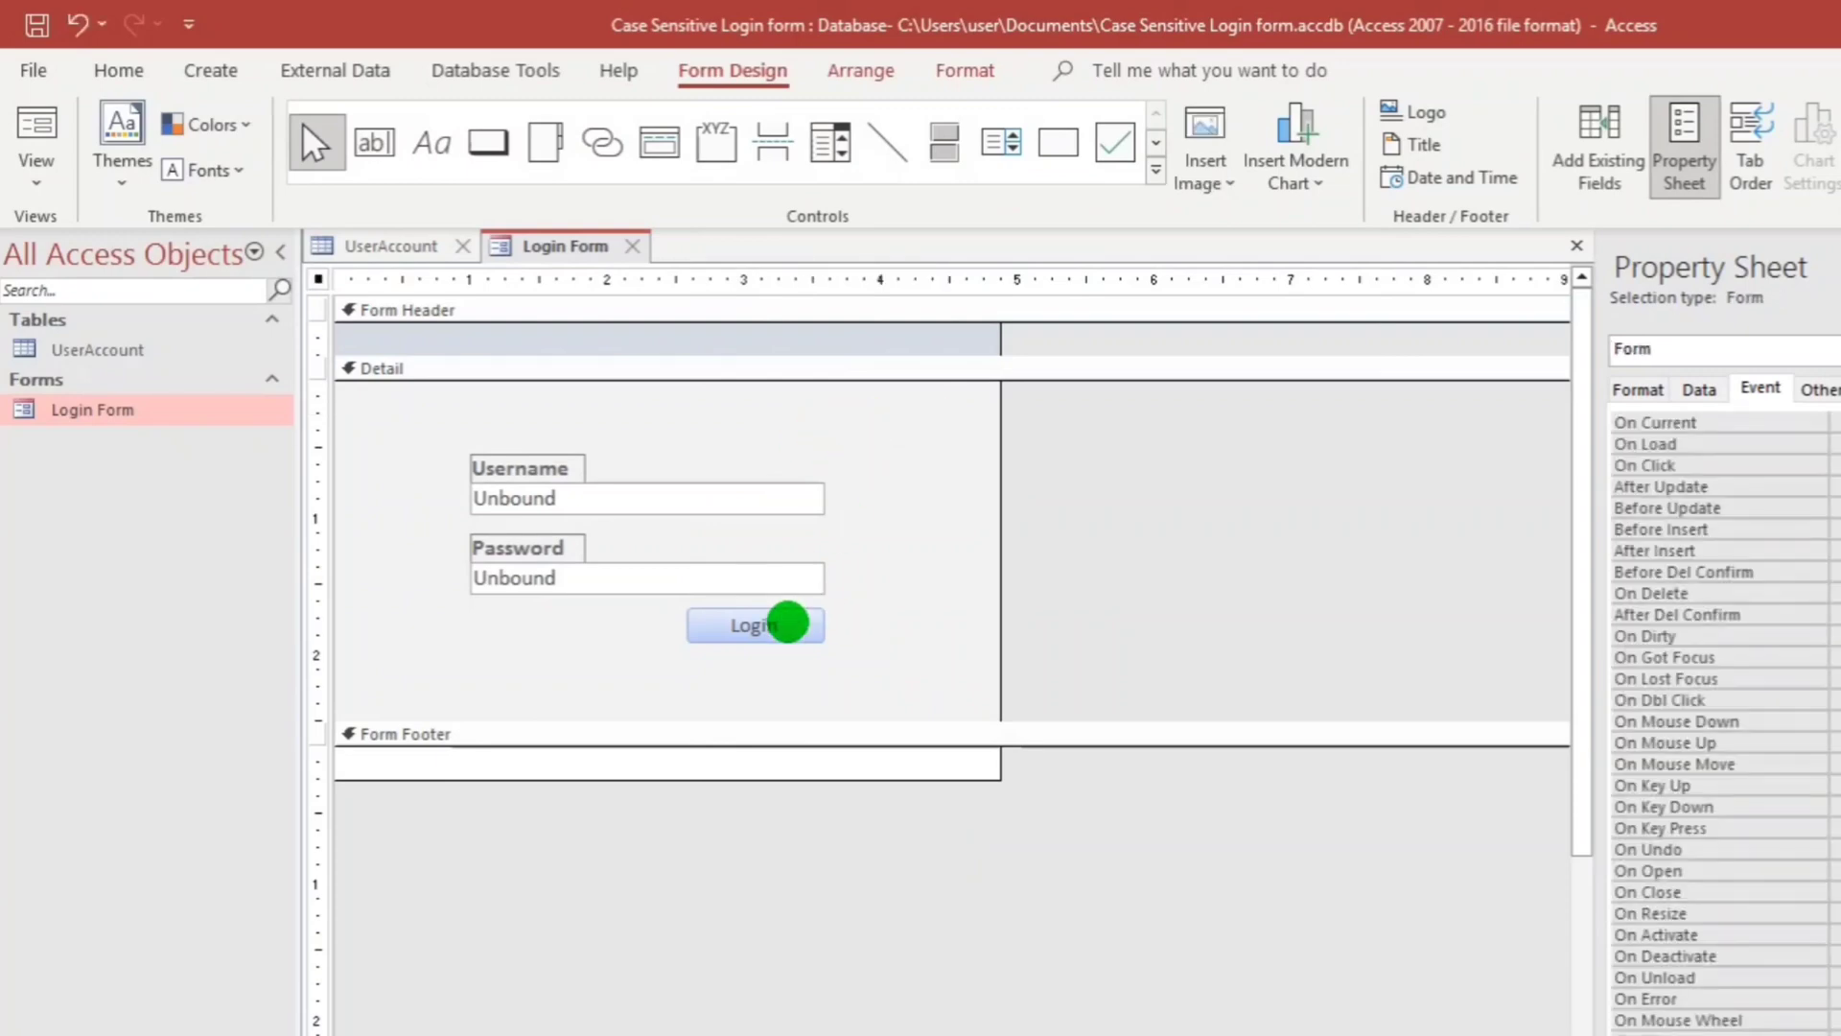
Declare a local variable with Dim pass As String in the Login button's code.
left_click(757, 624)
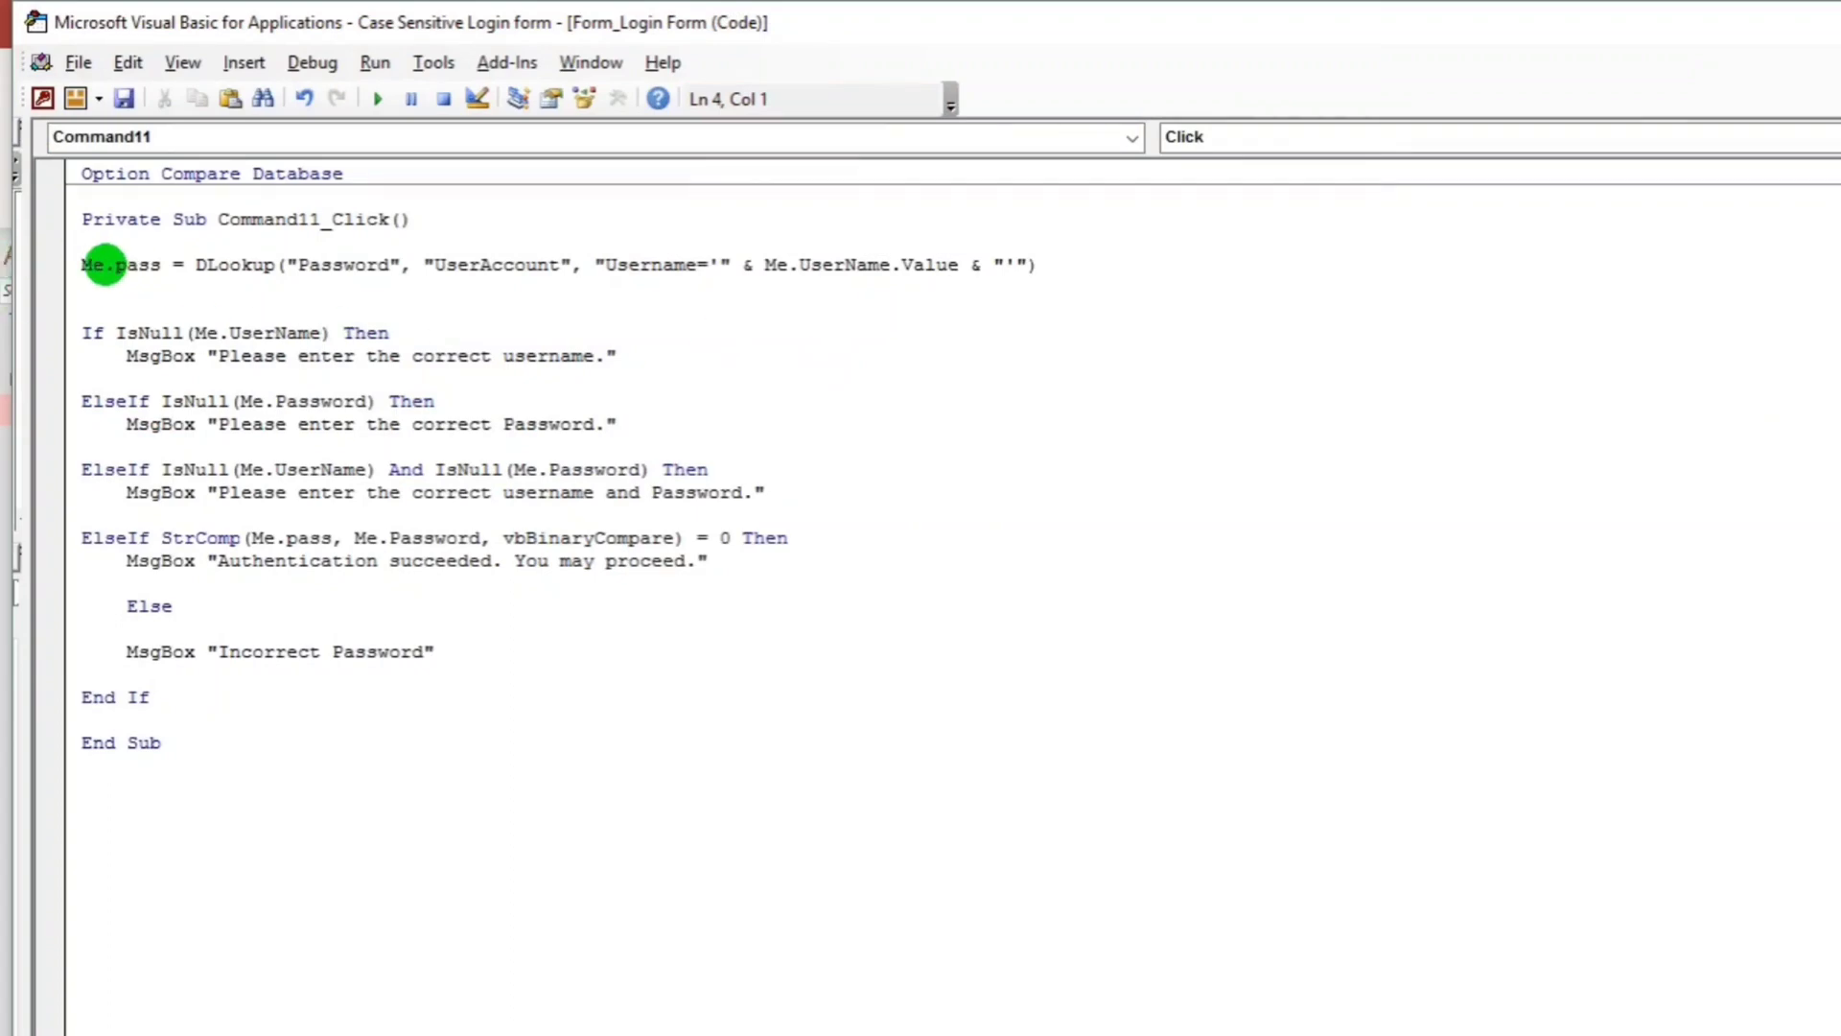
key("Return")
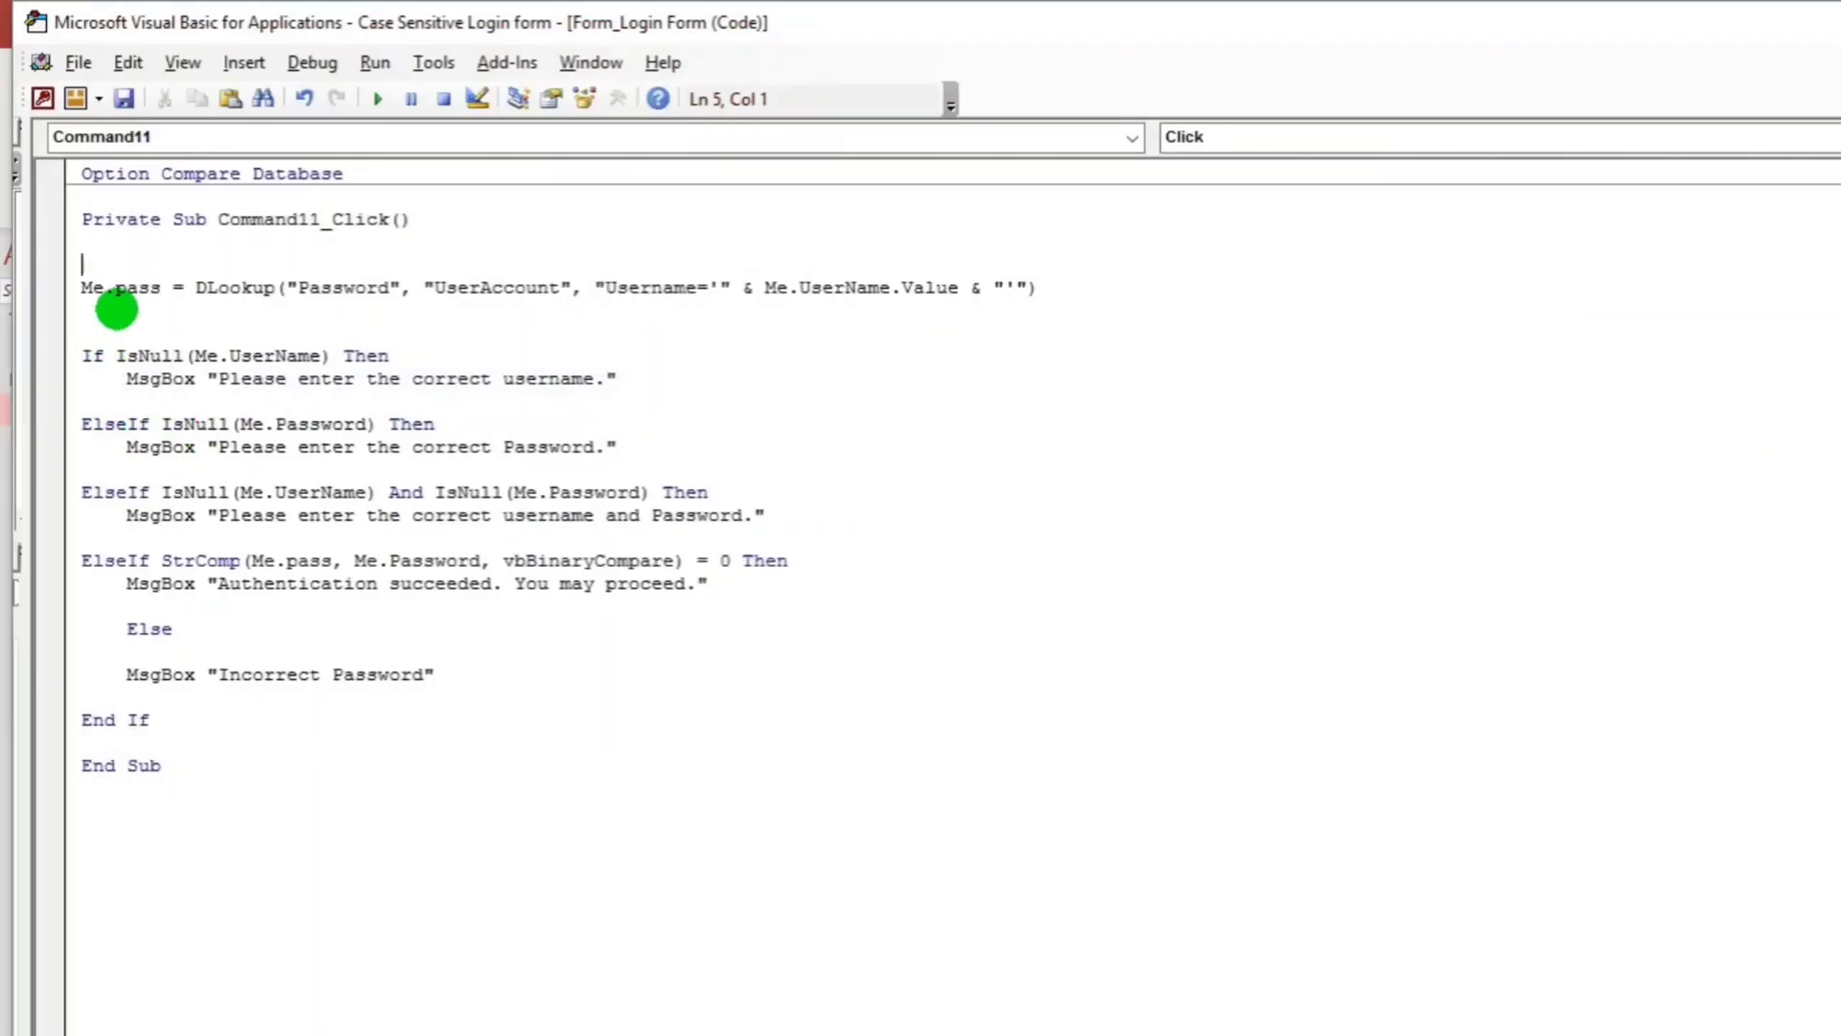
left_click(105, 250)
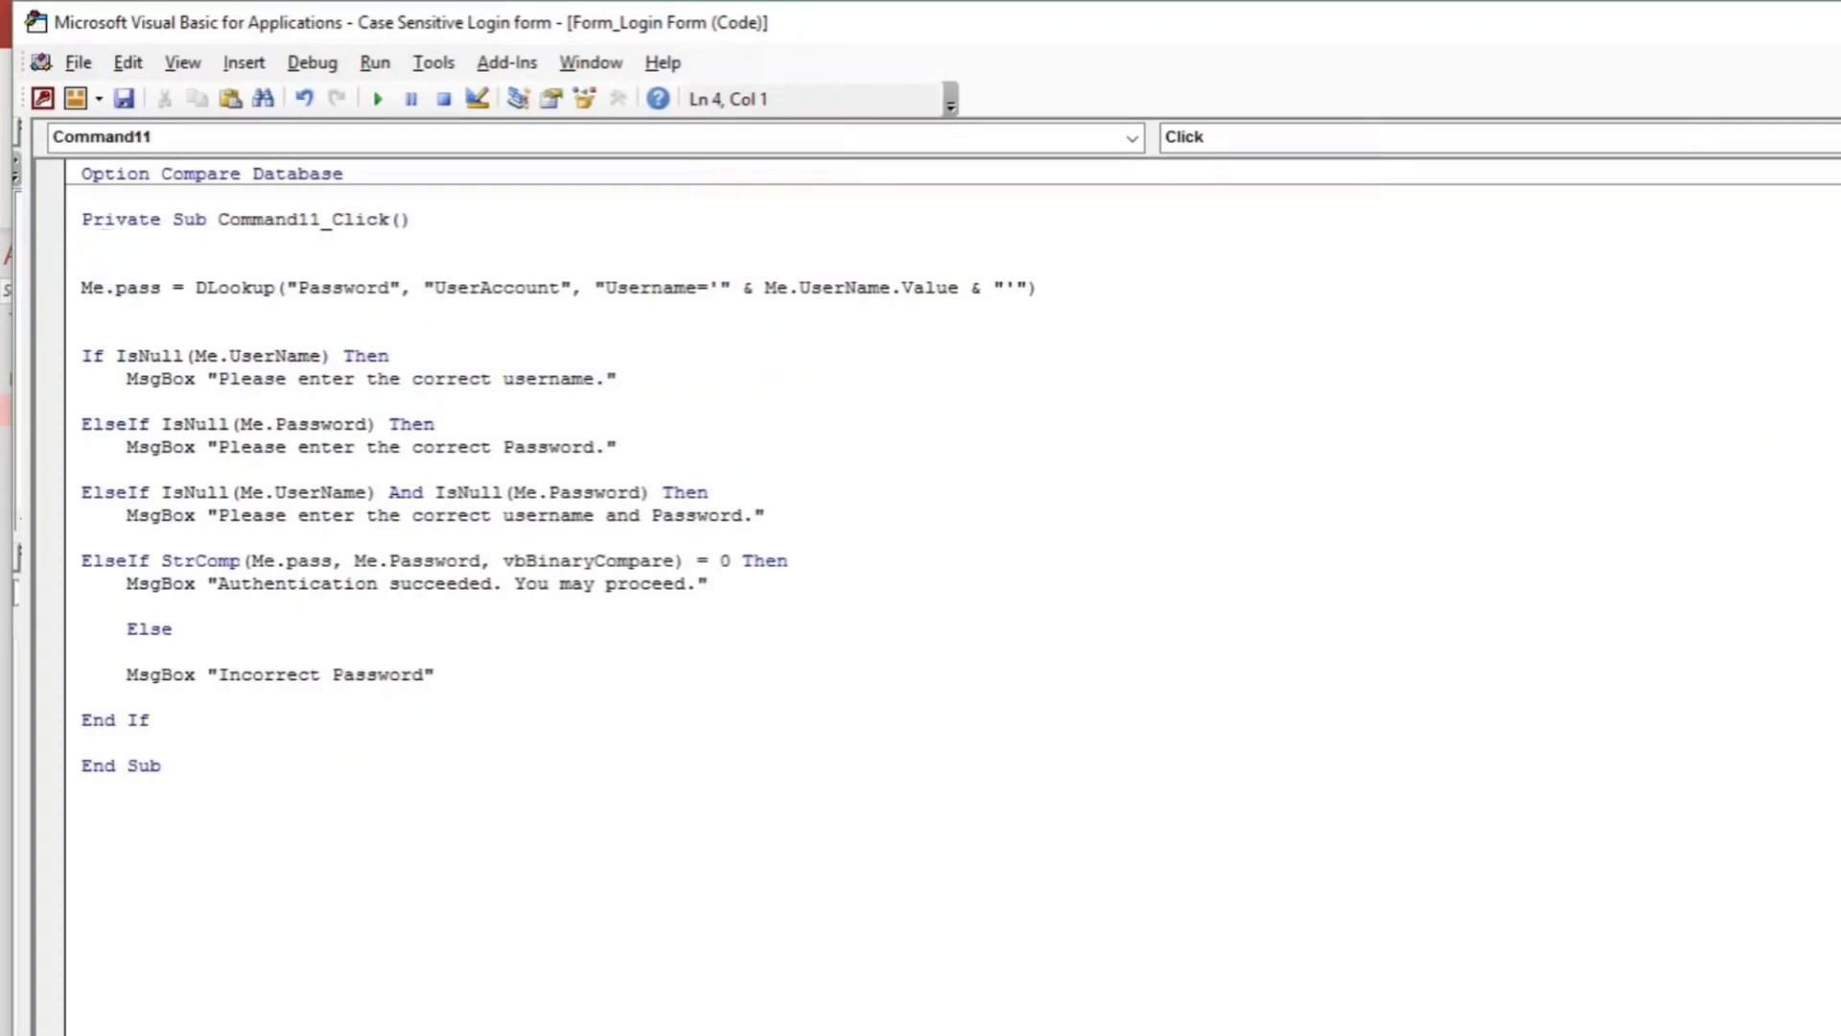
type("dim pass as string")
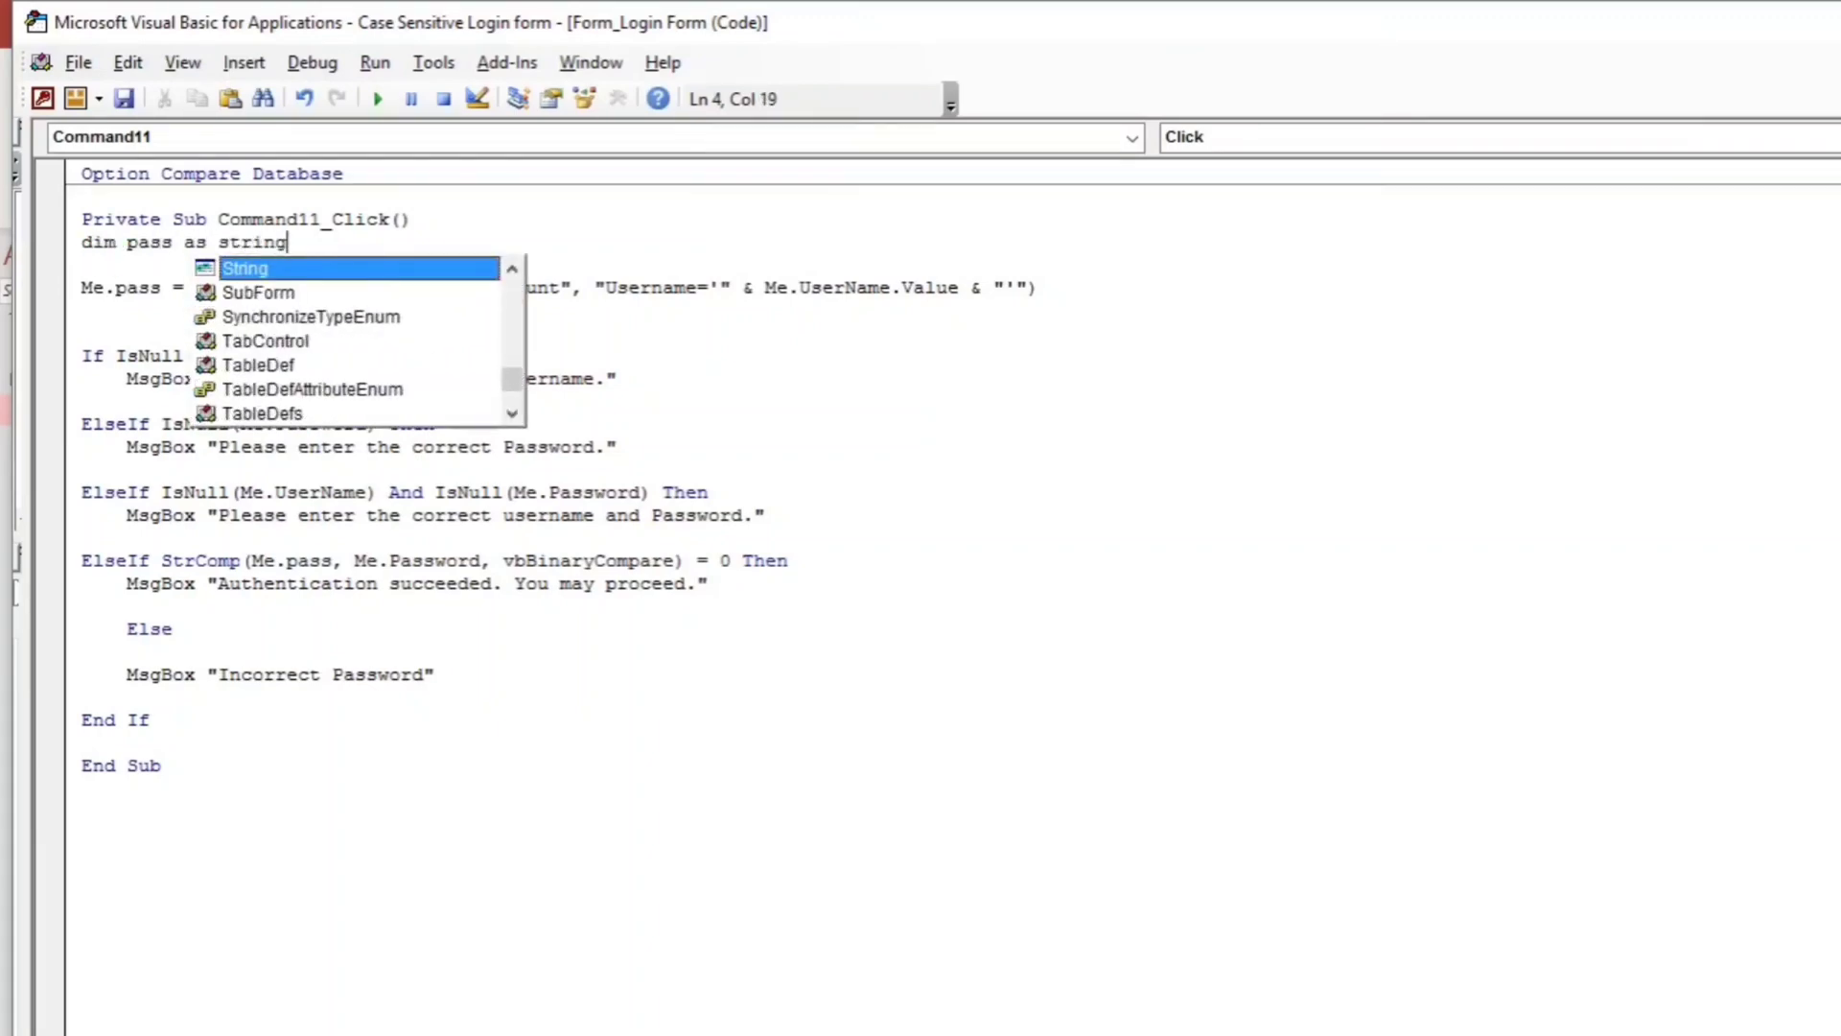
key("Return")
left_click(104, 251)
Remove the Me. prefixes before pass on the DLookup line and in the StrComp call.
left_click(113, 309)
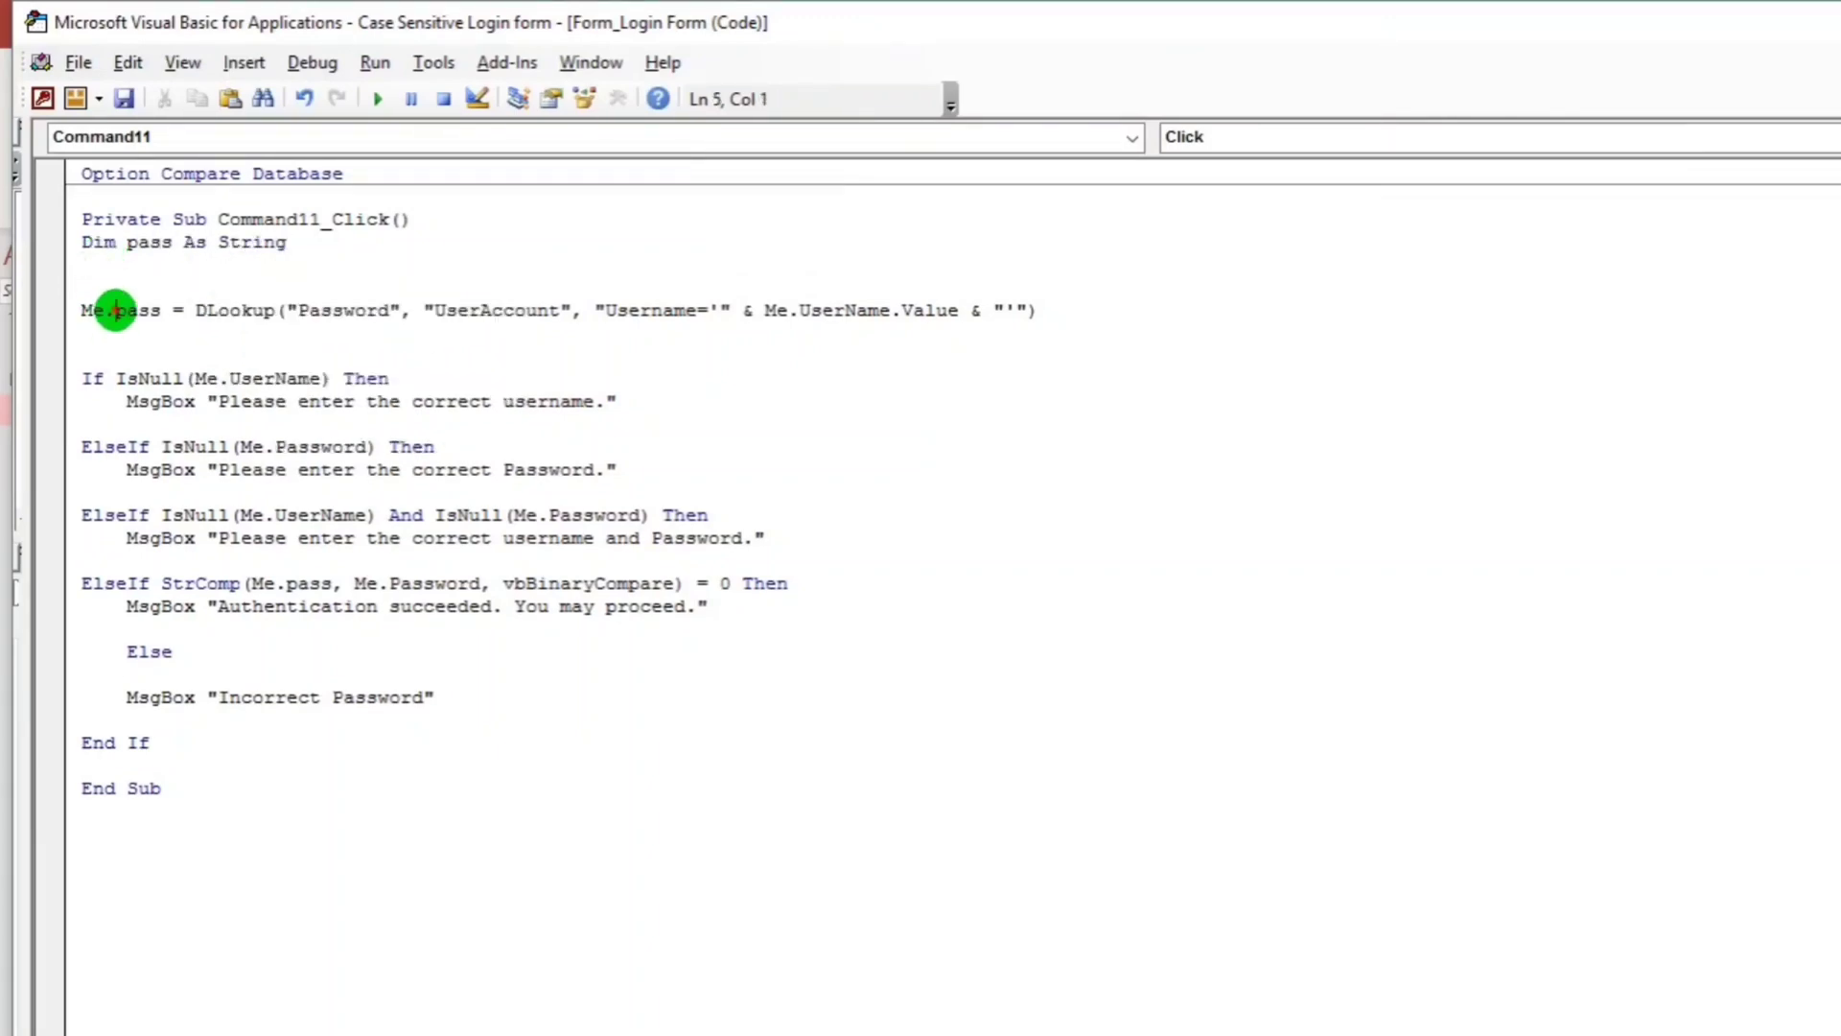
left_click_drag(113, 309, 77, 319)
key("BackSpace")
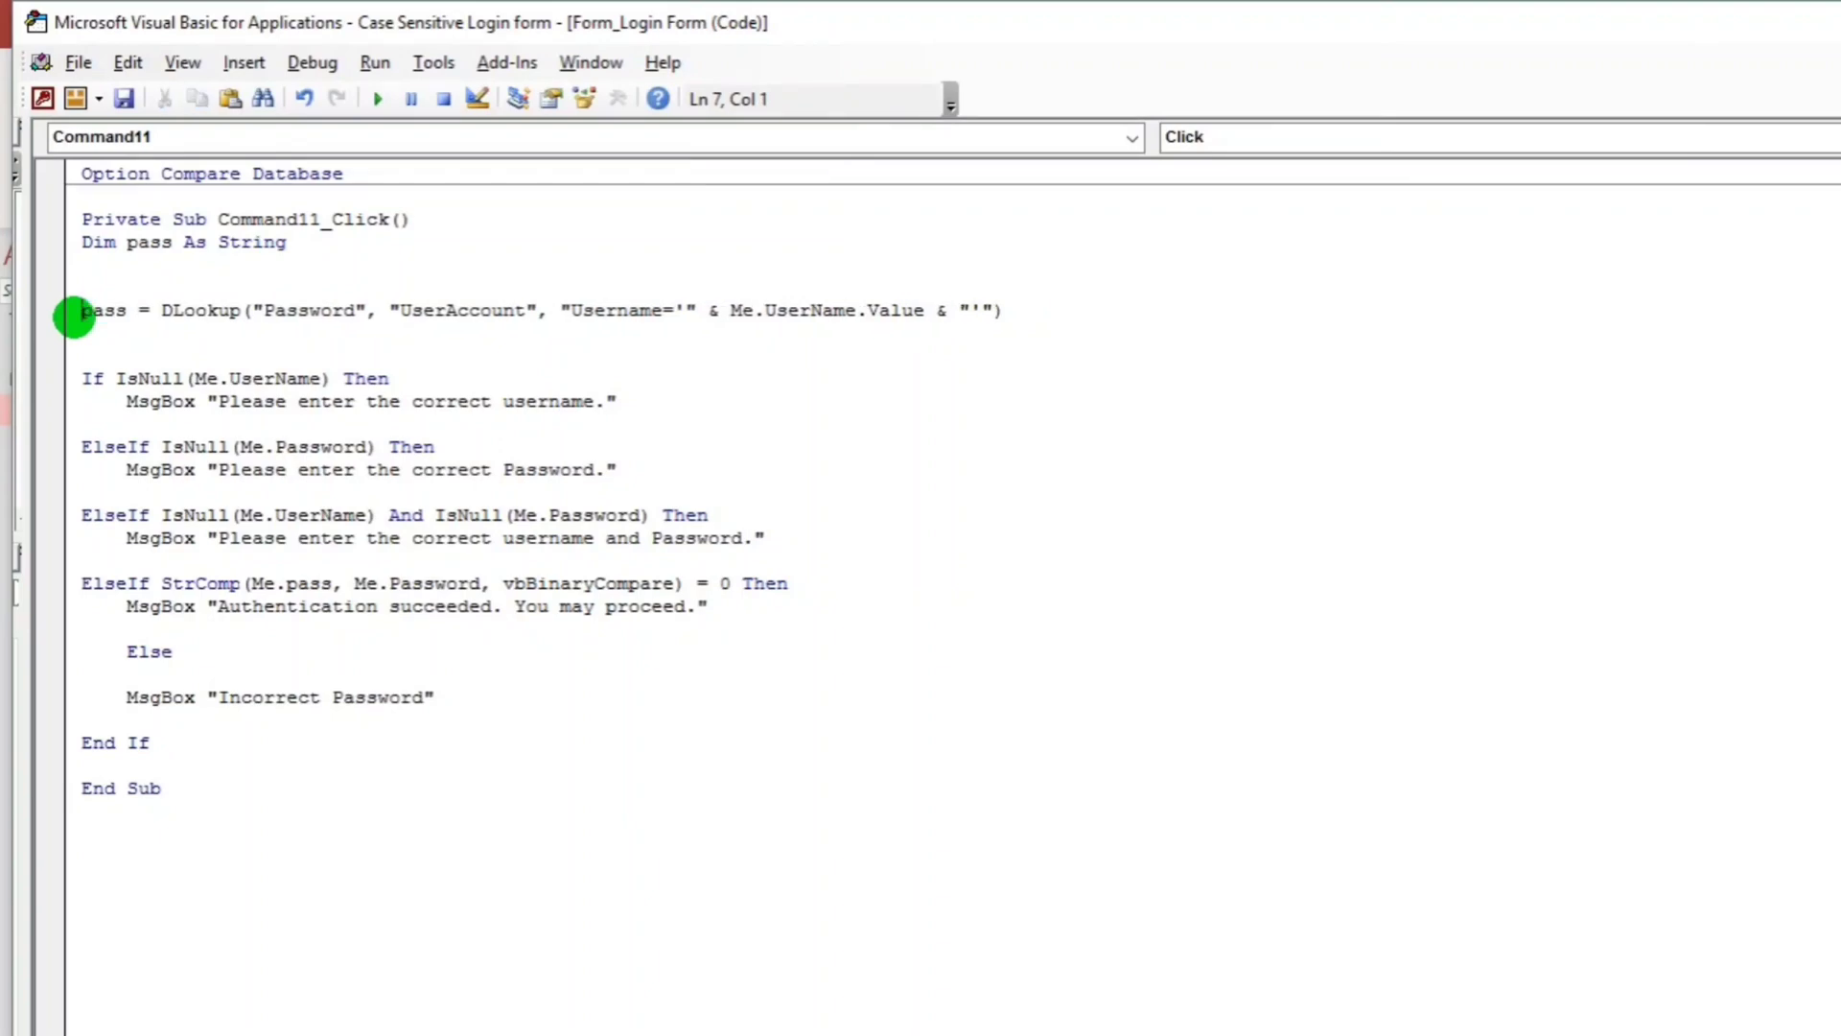
key("BackSpace")
left_click(40, 360)
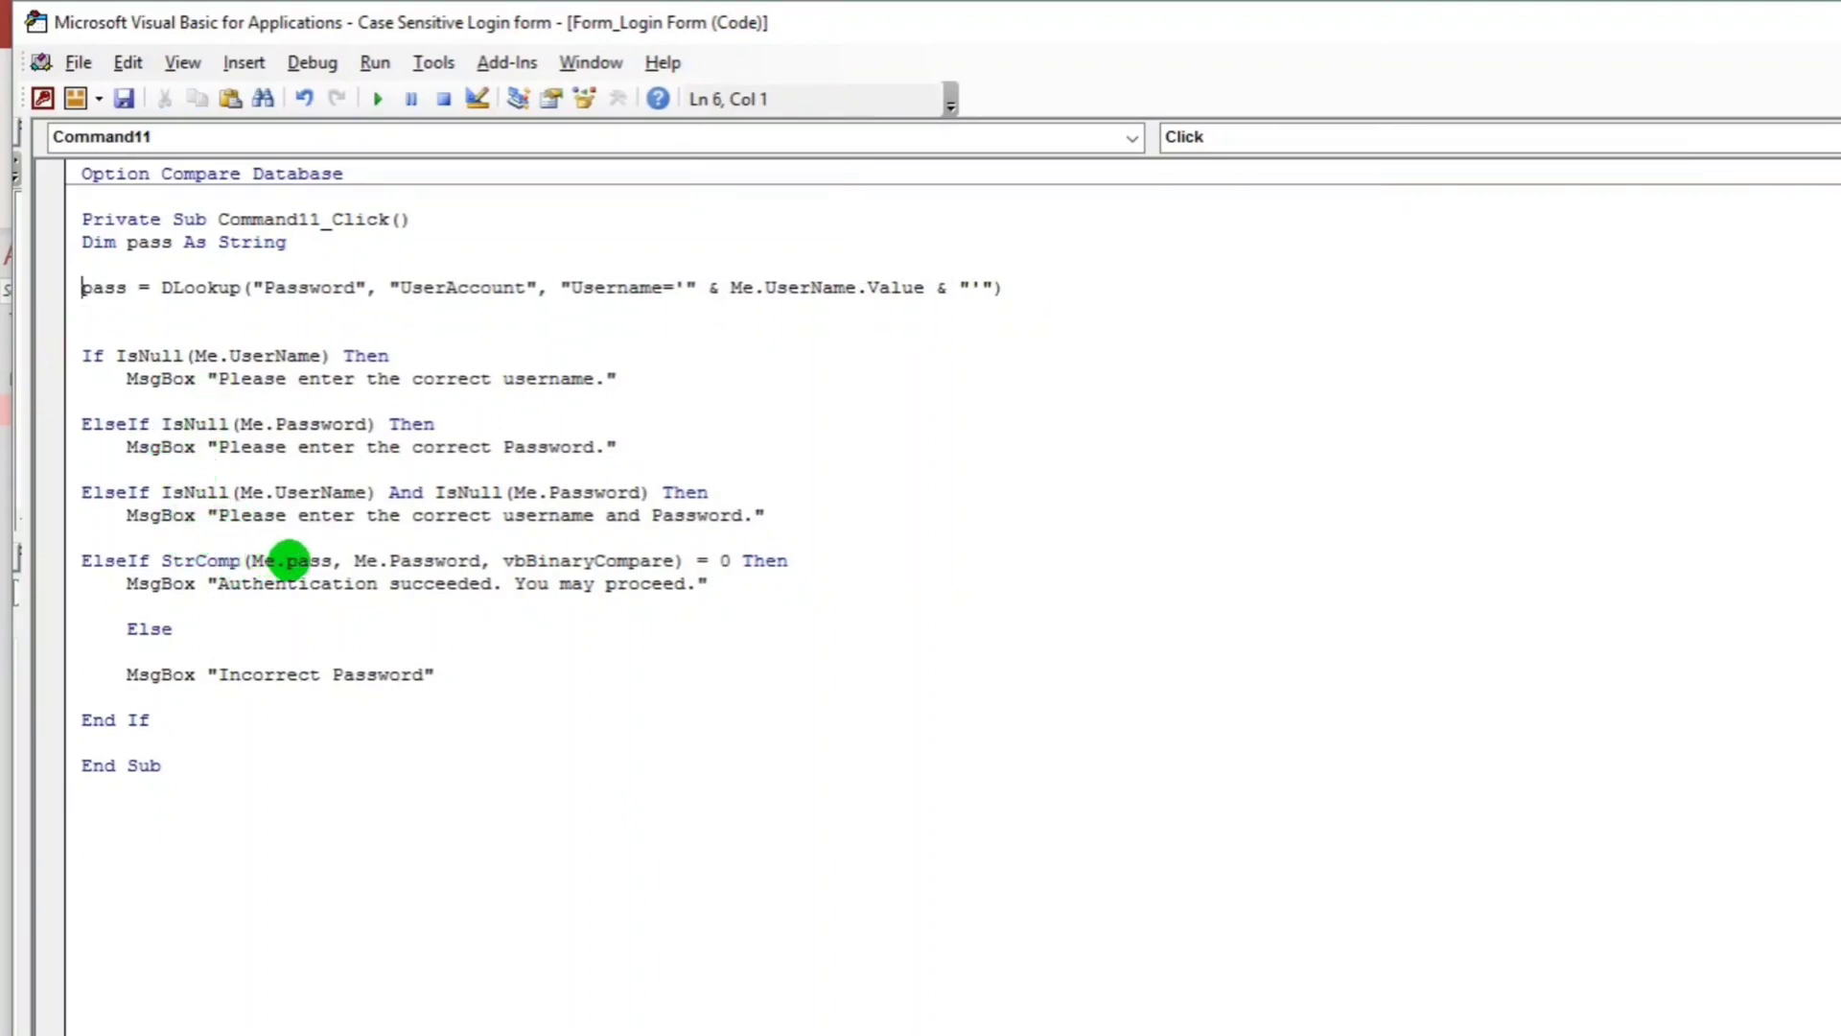
left_click_drag(286, 561, 254, 562)
key("Delete")
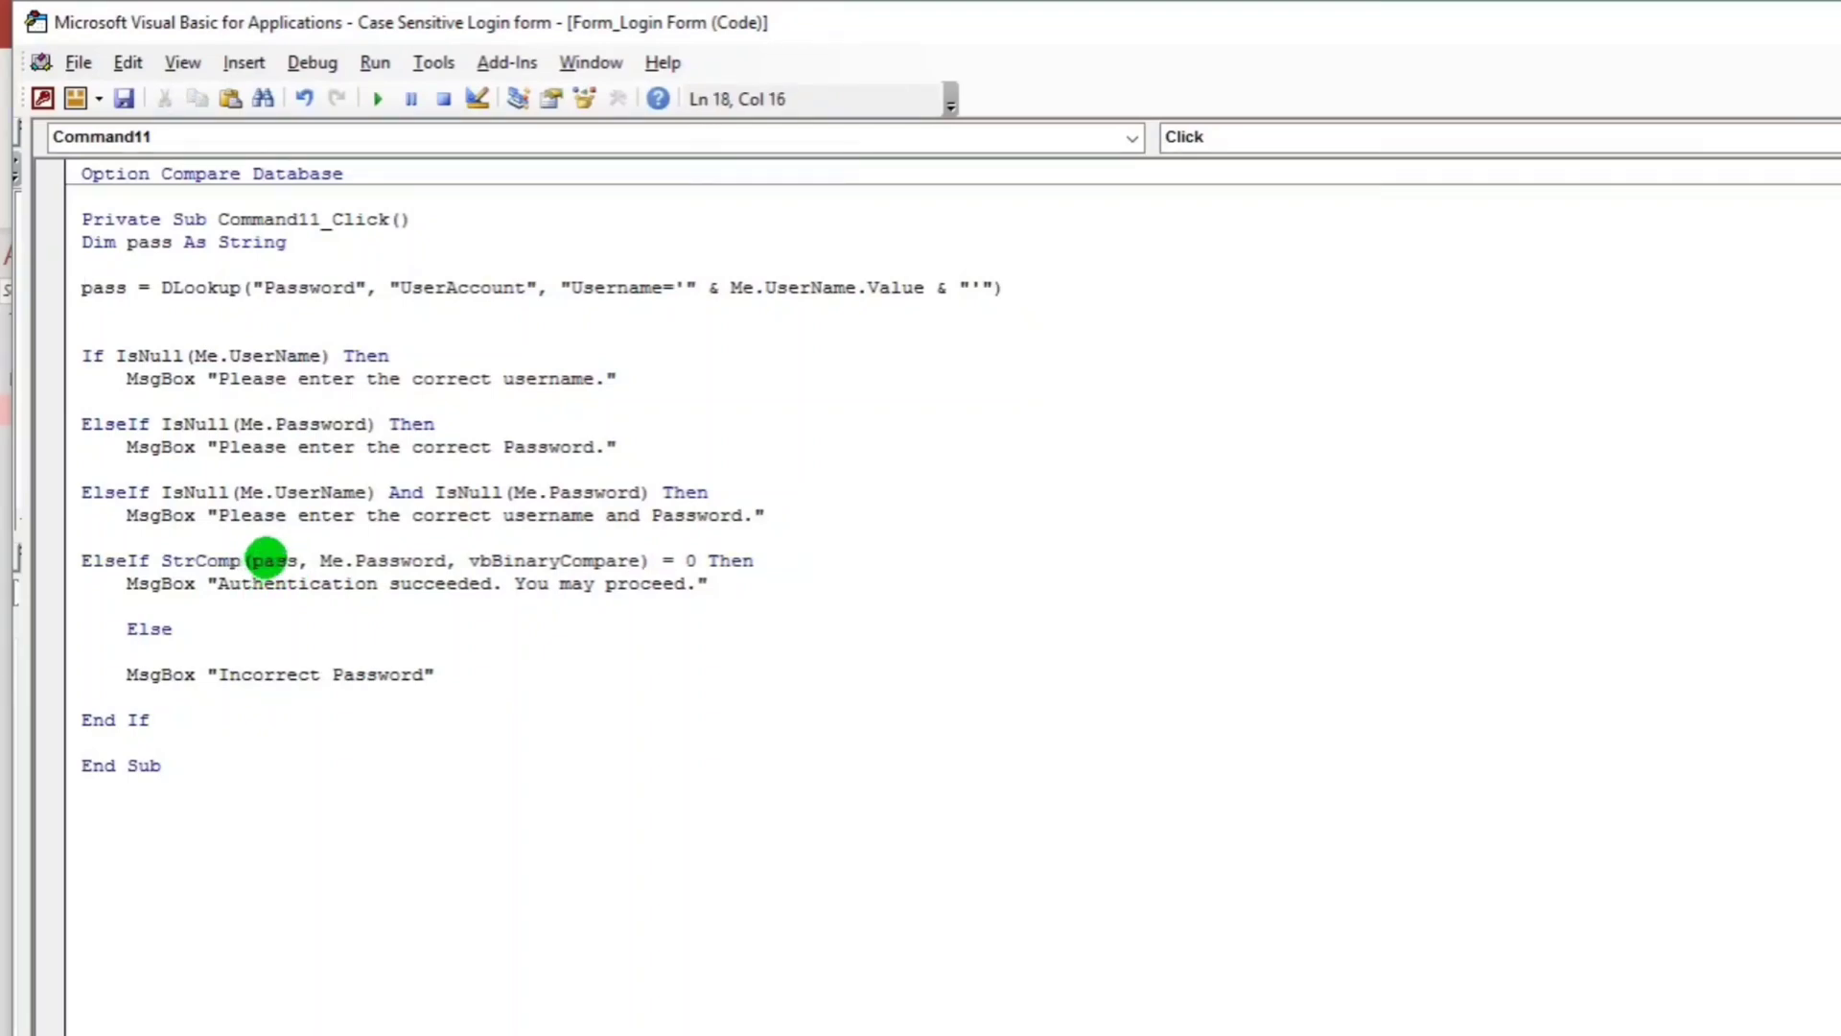
left_click(618, 643)
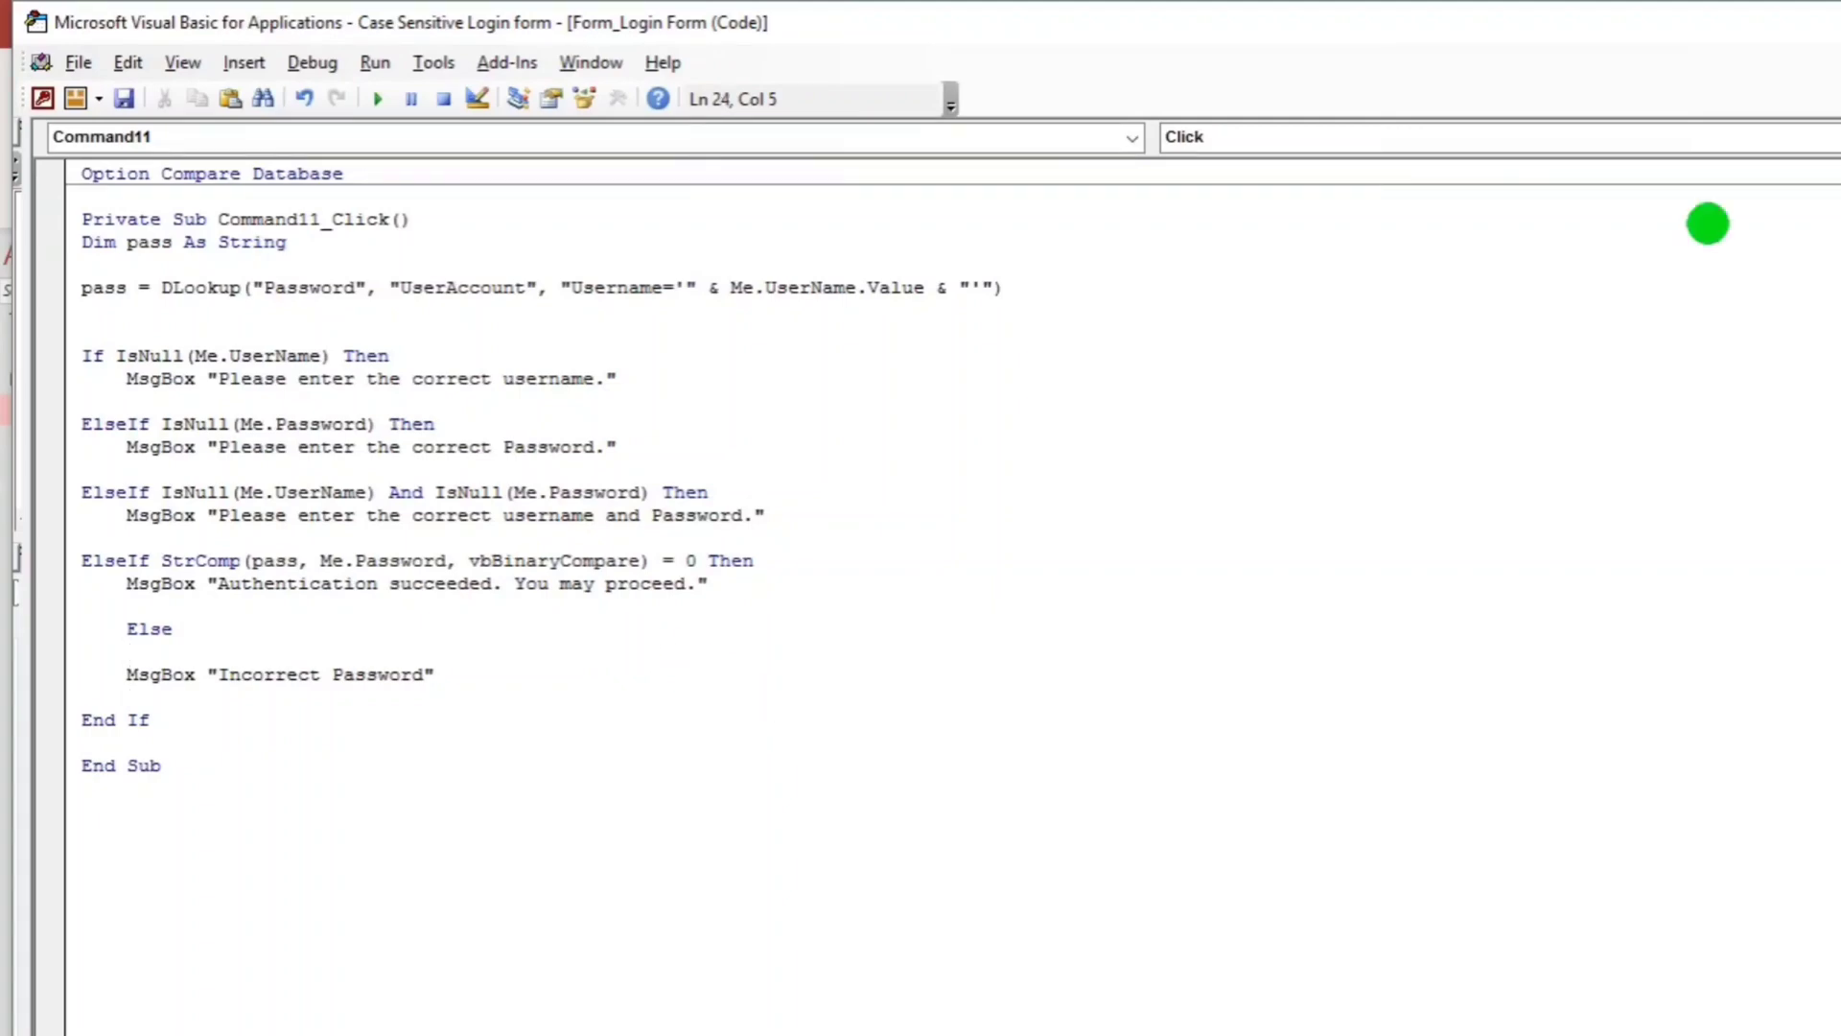
Run the Login Form, log in successfully, then see an extra 'e' in the password rejected.
key("alt+F11")
left_click(43, 124)
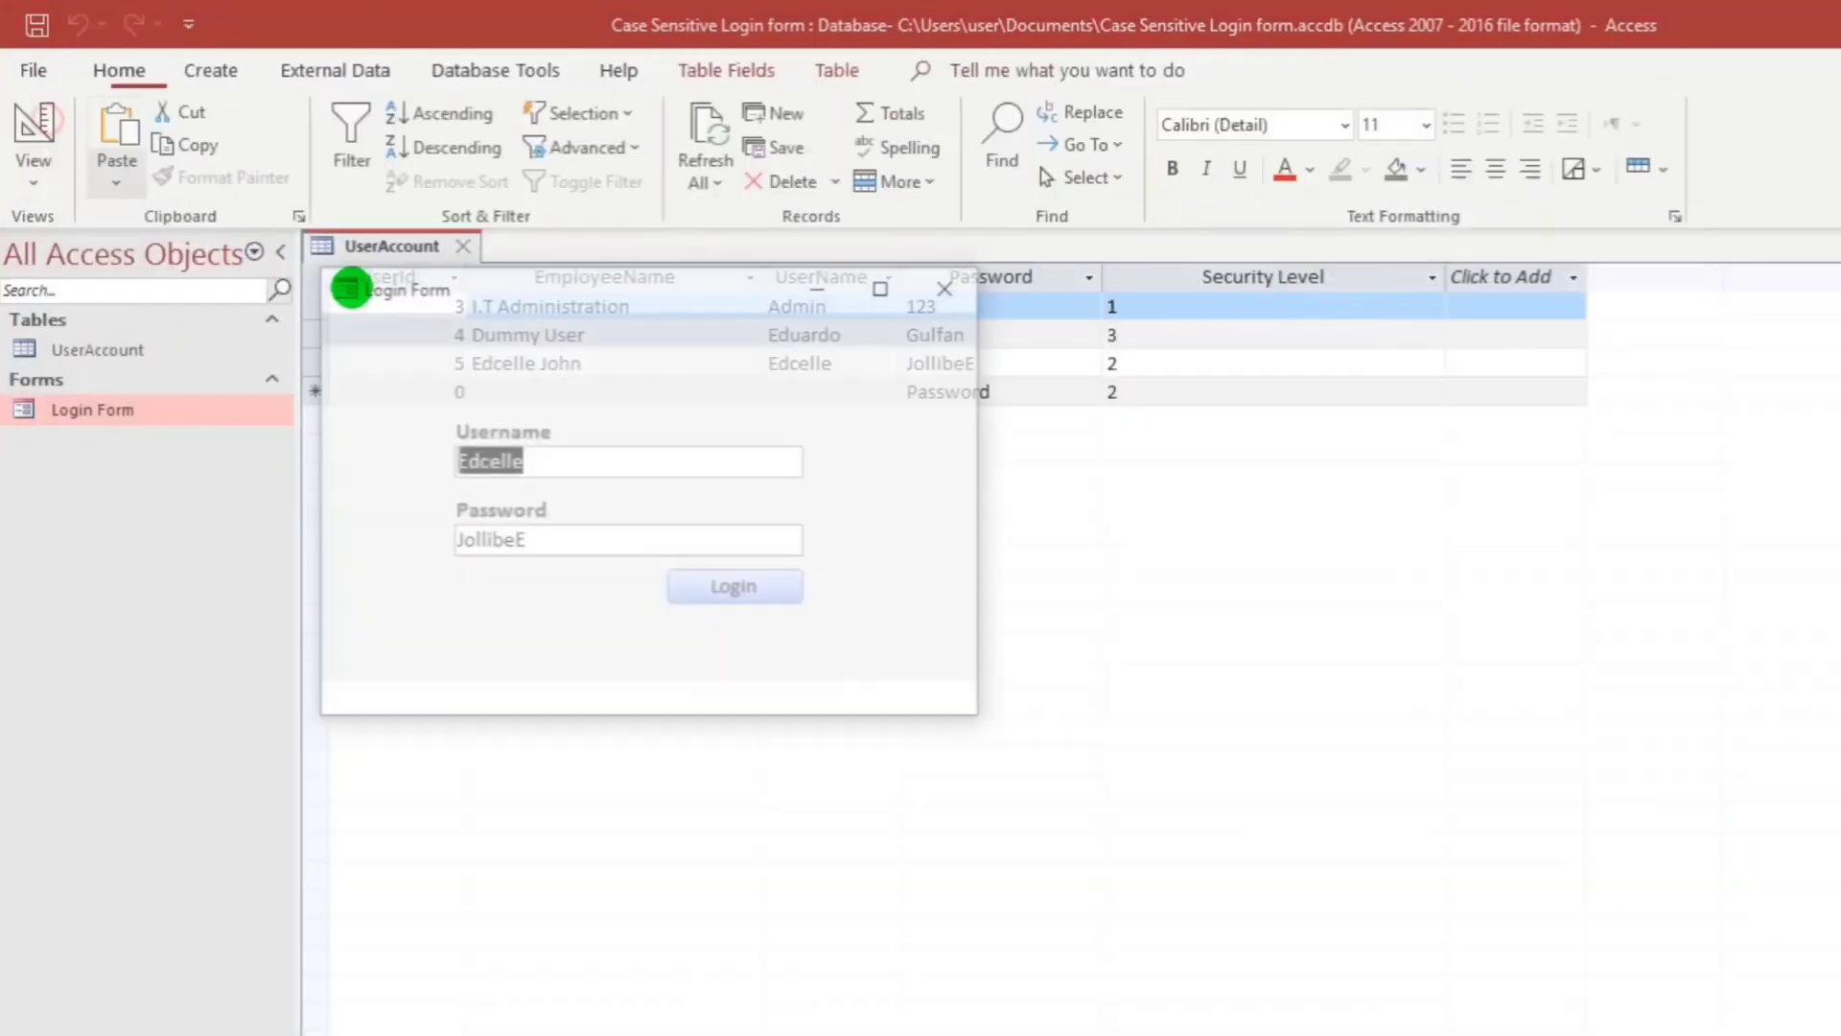
left_click_drag(641, 287, 659, 482)
left_click(724, 782)
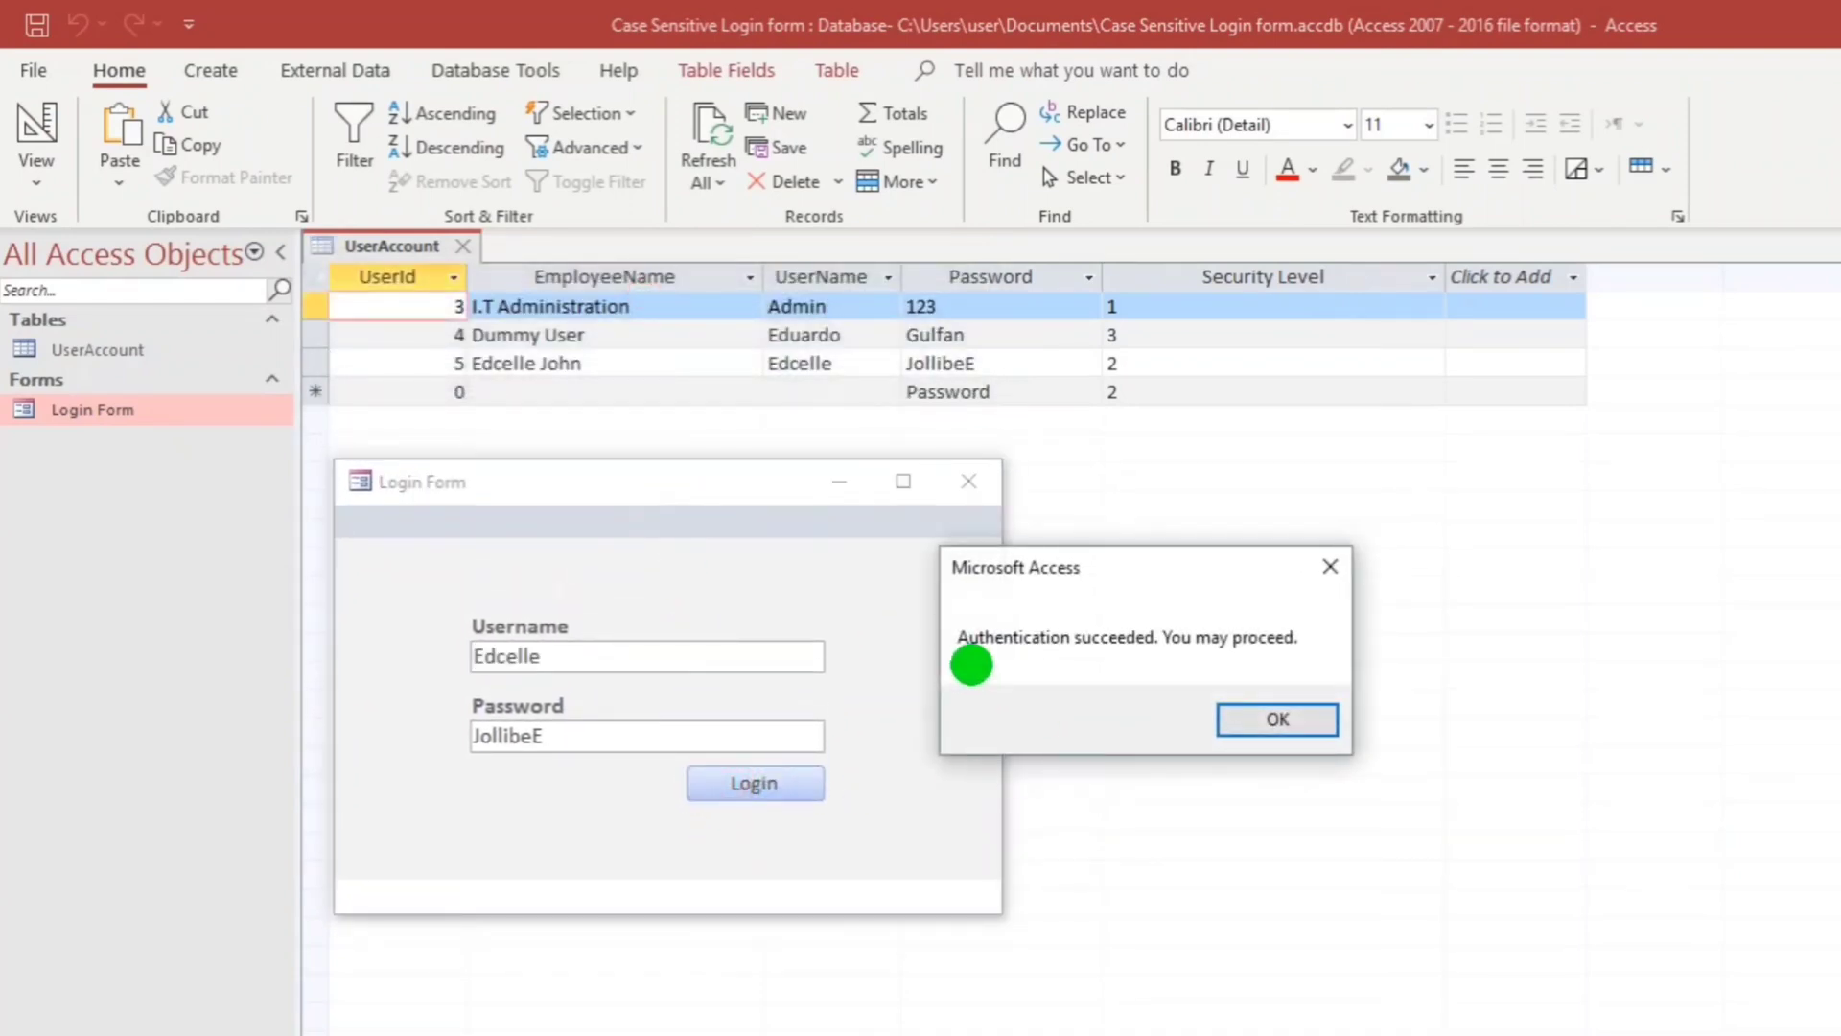
left_click(1220, 733)
left_click(614, 734)
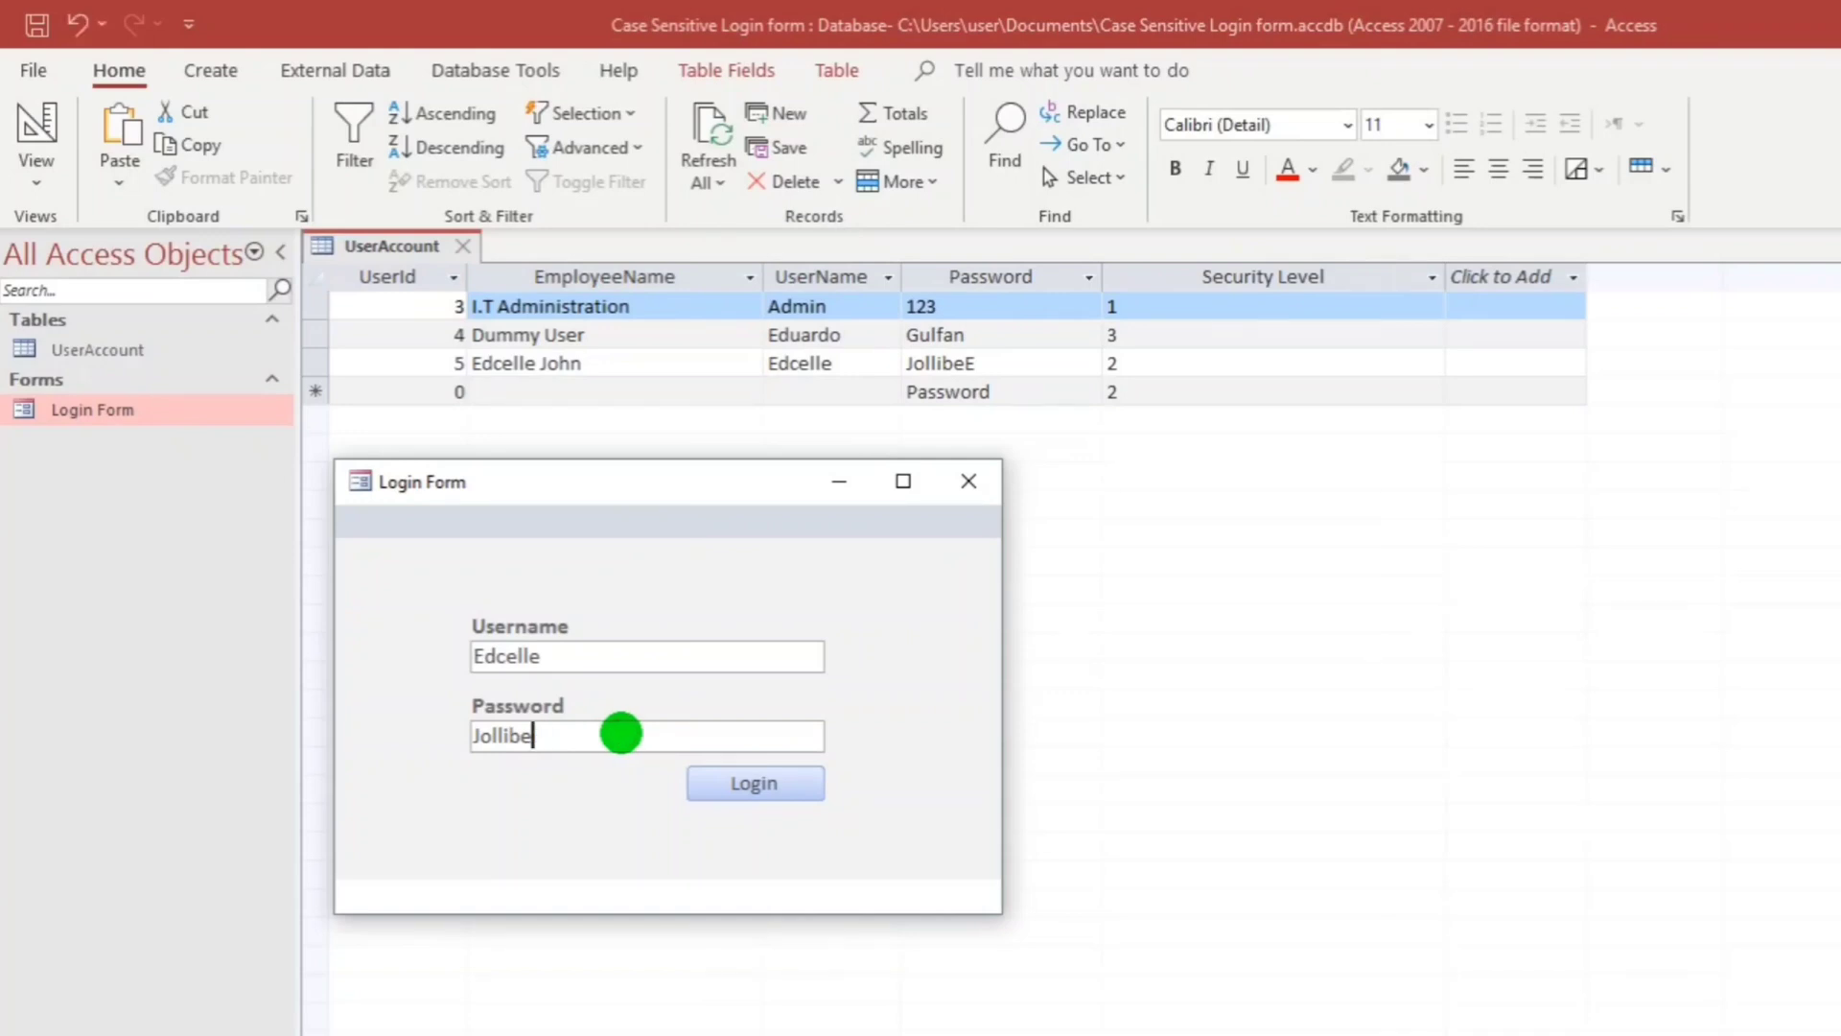
type("e")
left_click(756, 781)
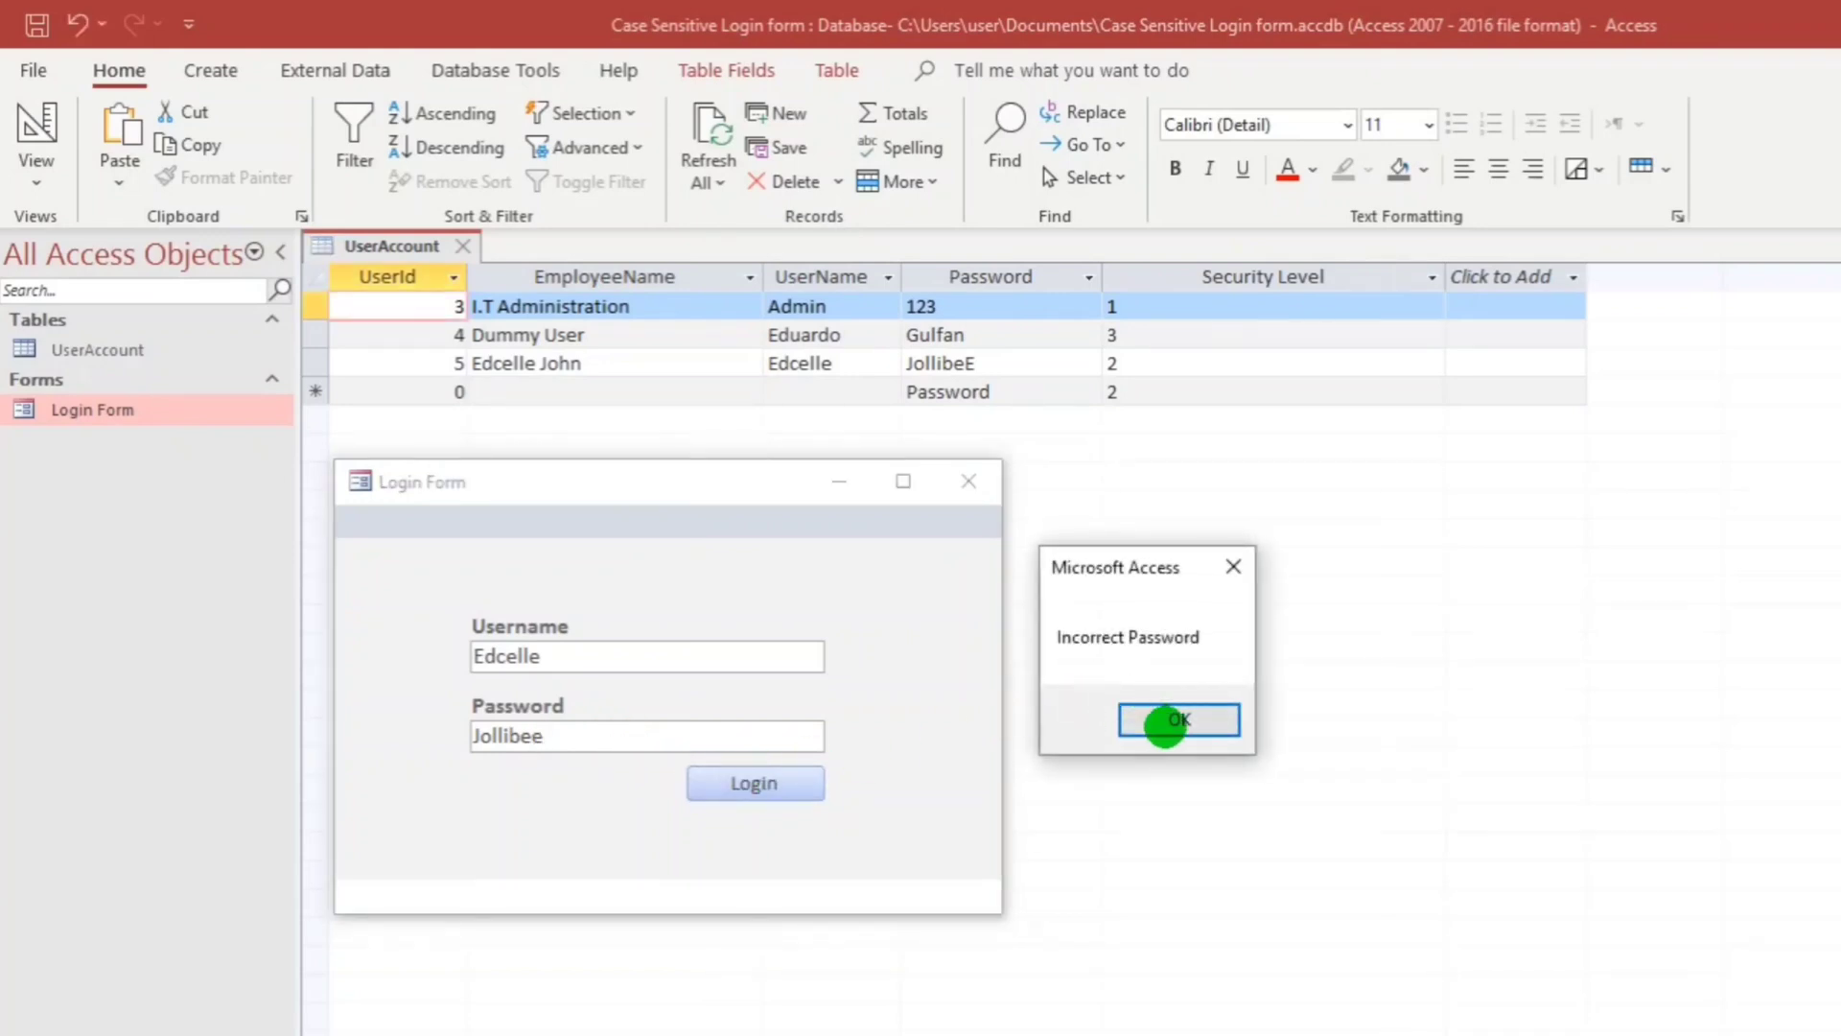
left_click(1164, 723)
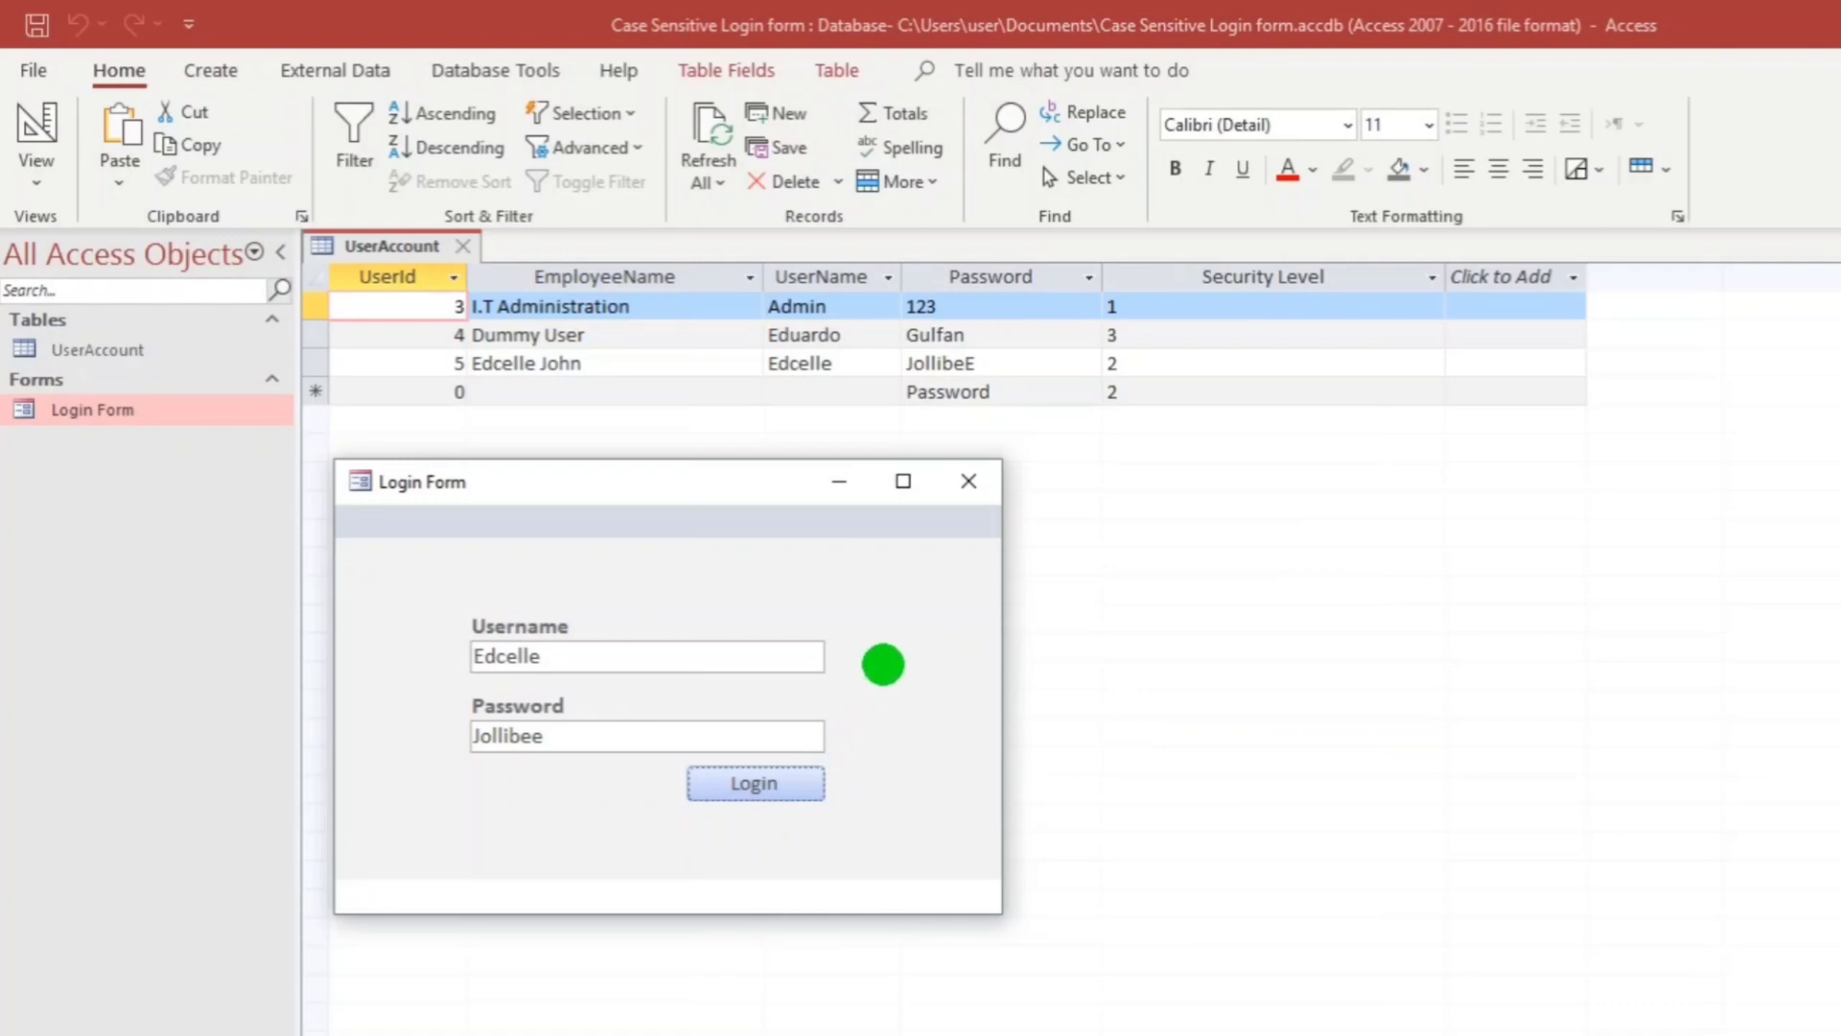
Clear the username and log in, raising run-time error 94: Invalid use of Null.
left_click_drag(571, 662, 378, 640)
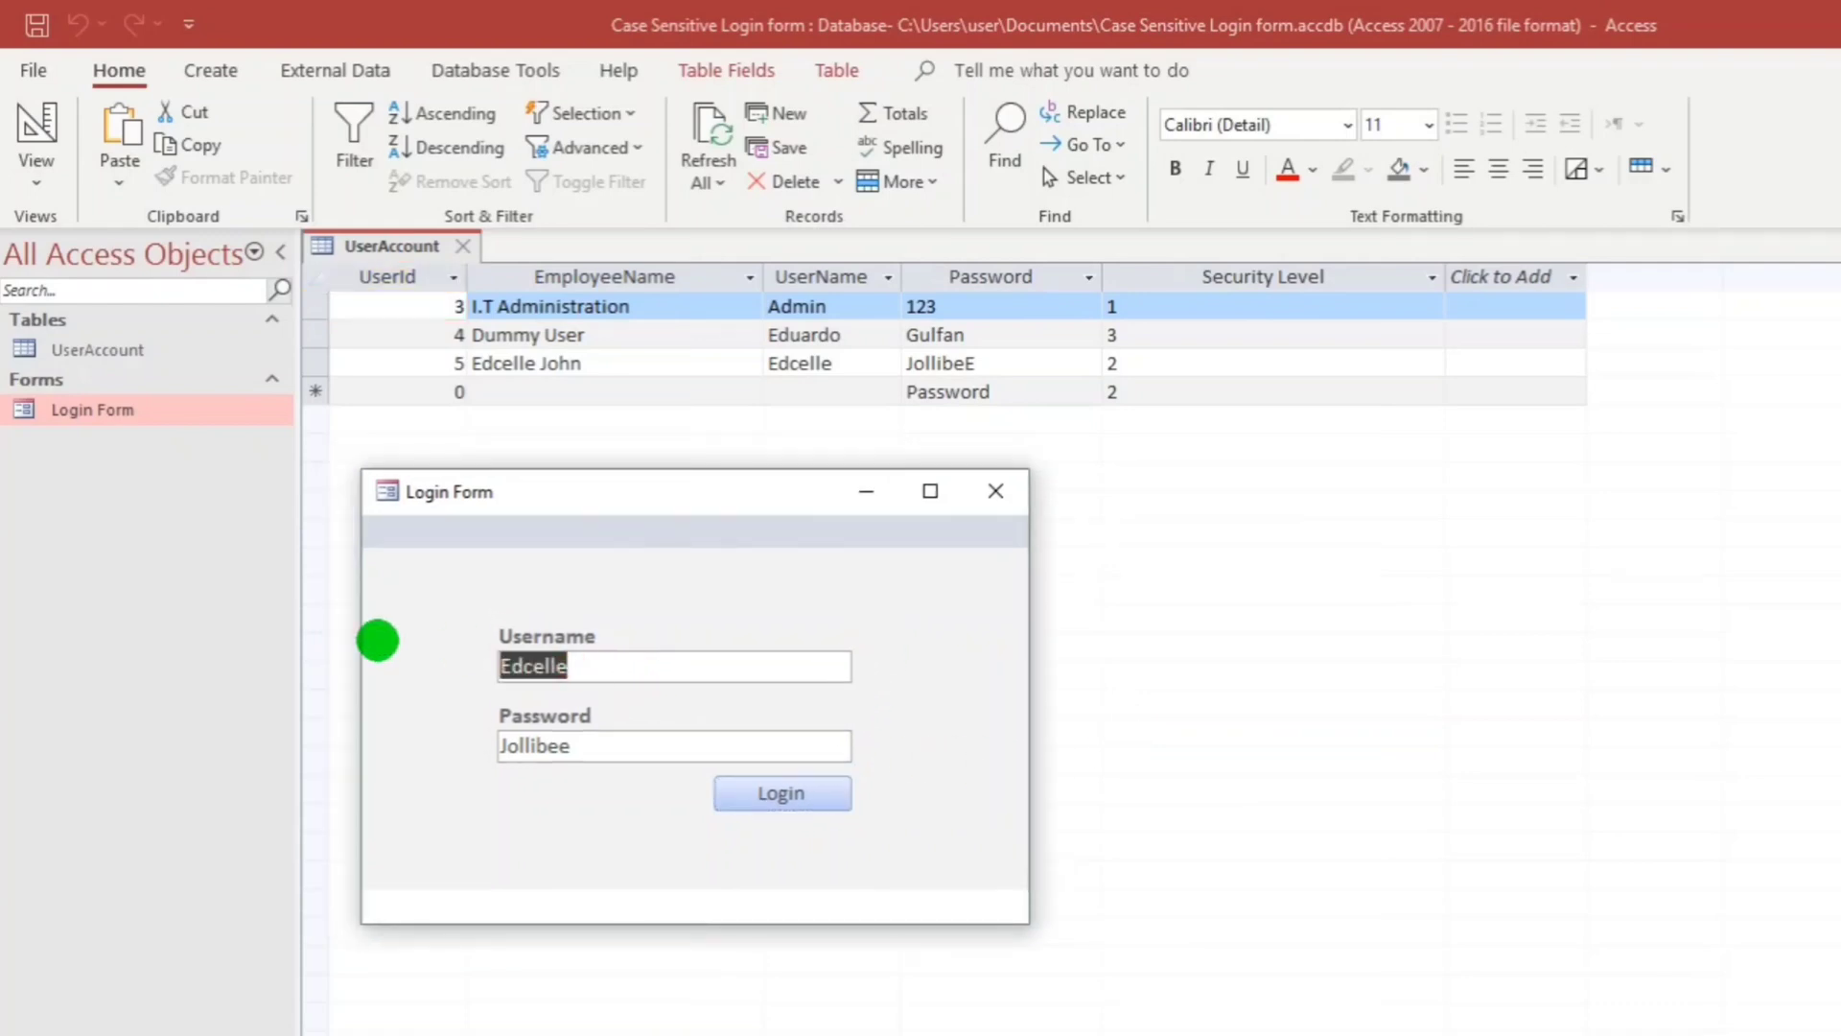
key("BackSpace")
left_click(801, 798)
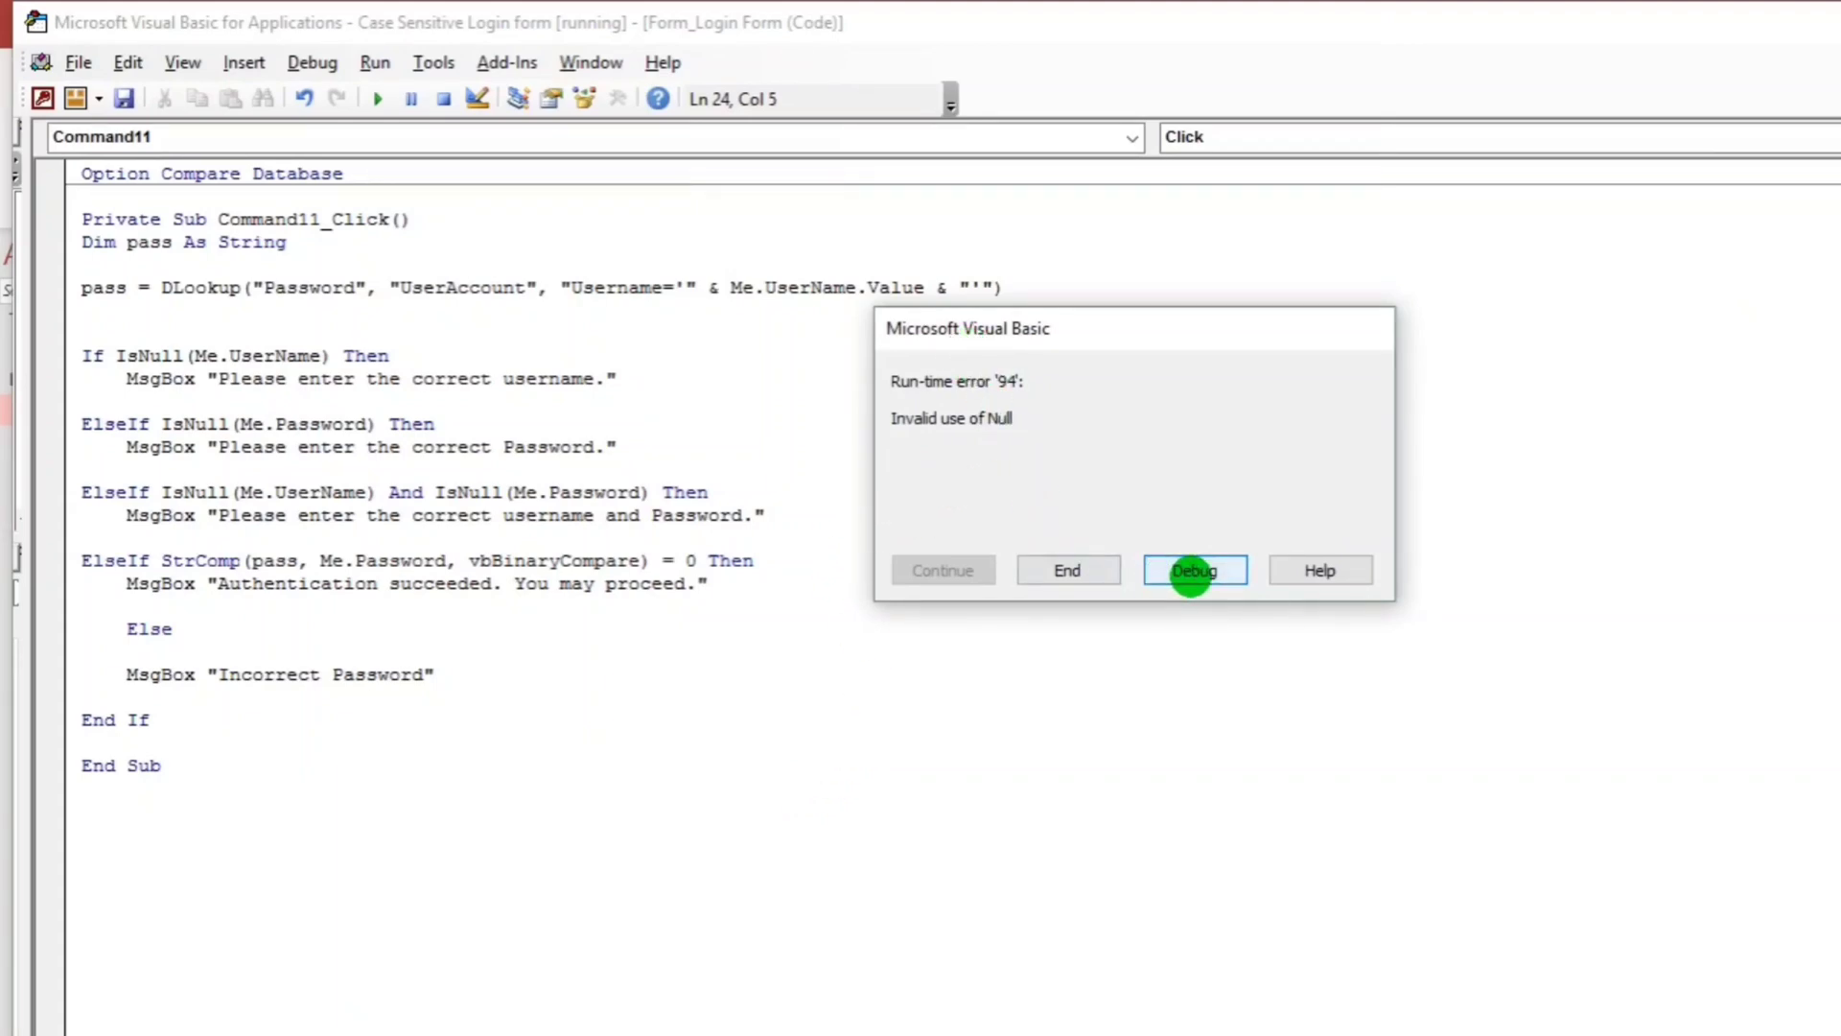
Change the failing line to pass = Nz(DLookup(...)) and save the code.
left_click(1191, 573)
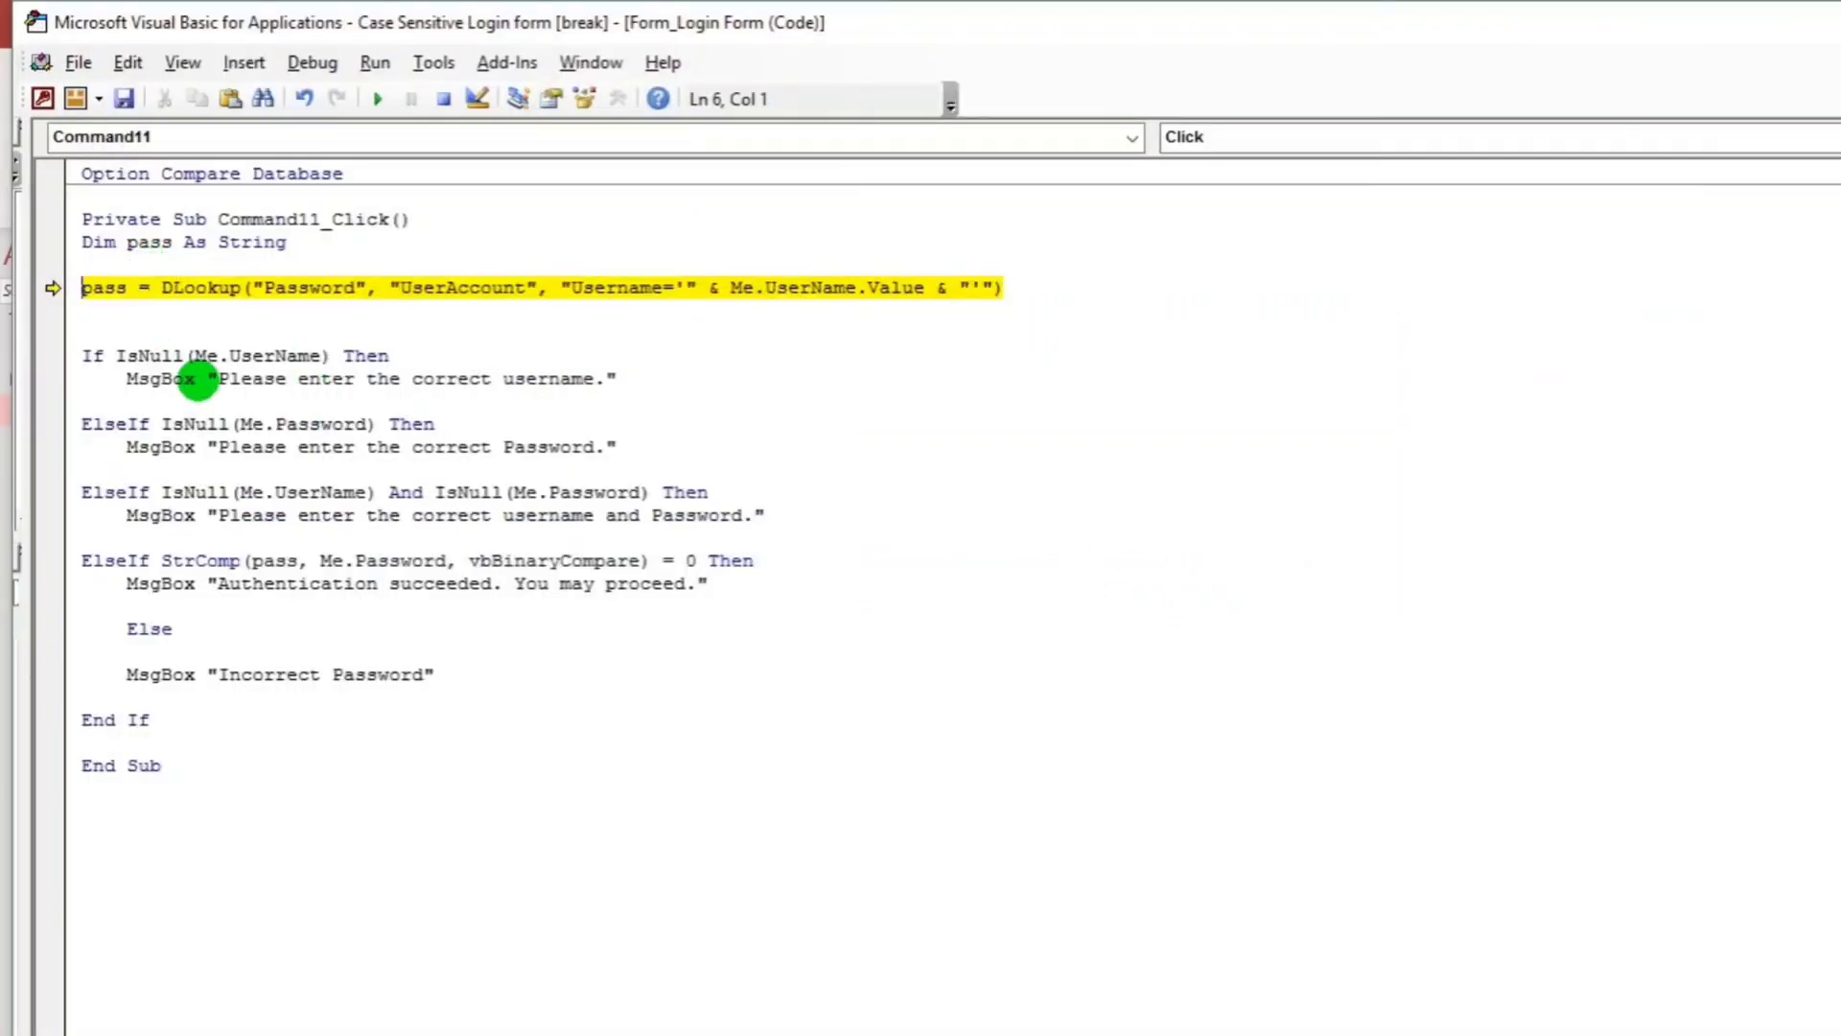
mouse_move(89, 313)
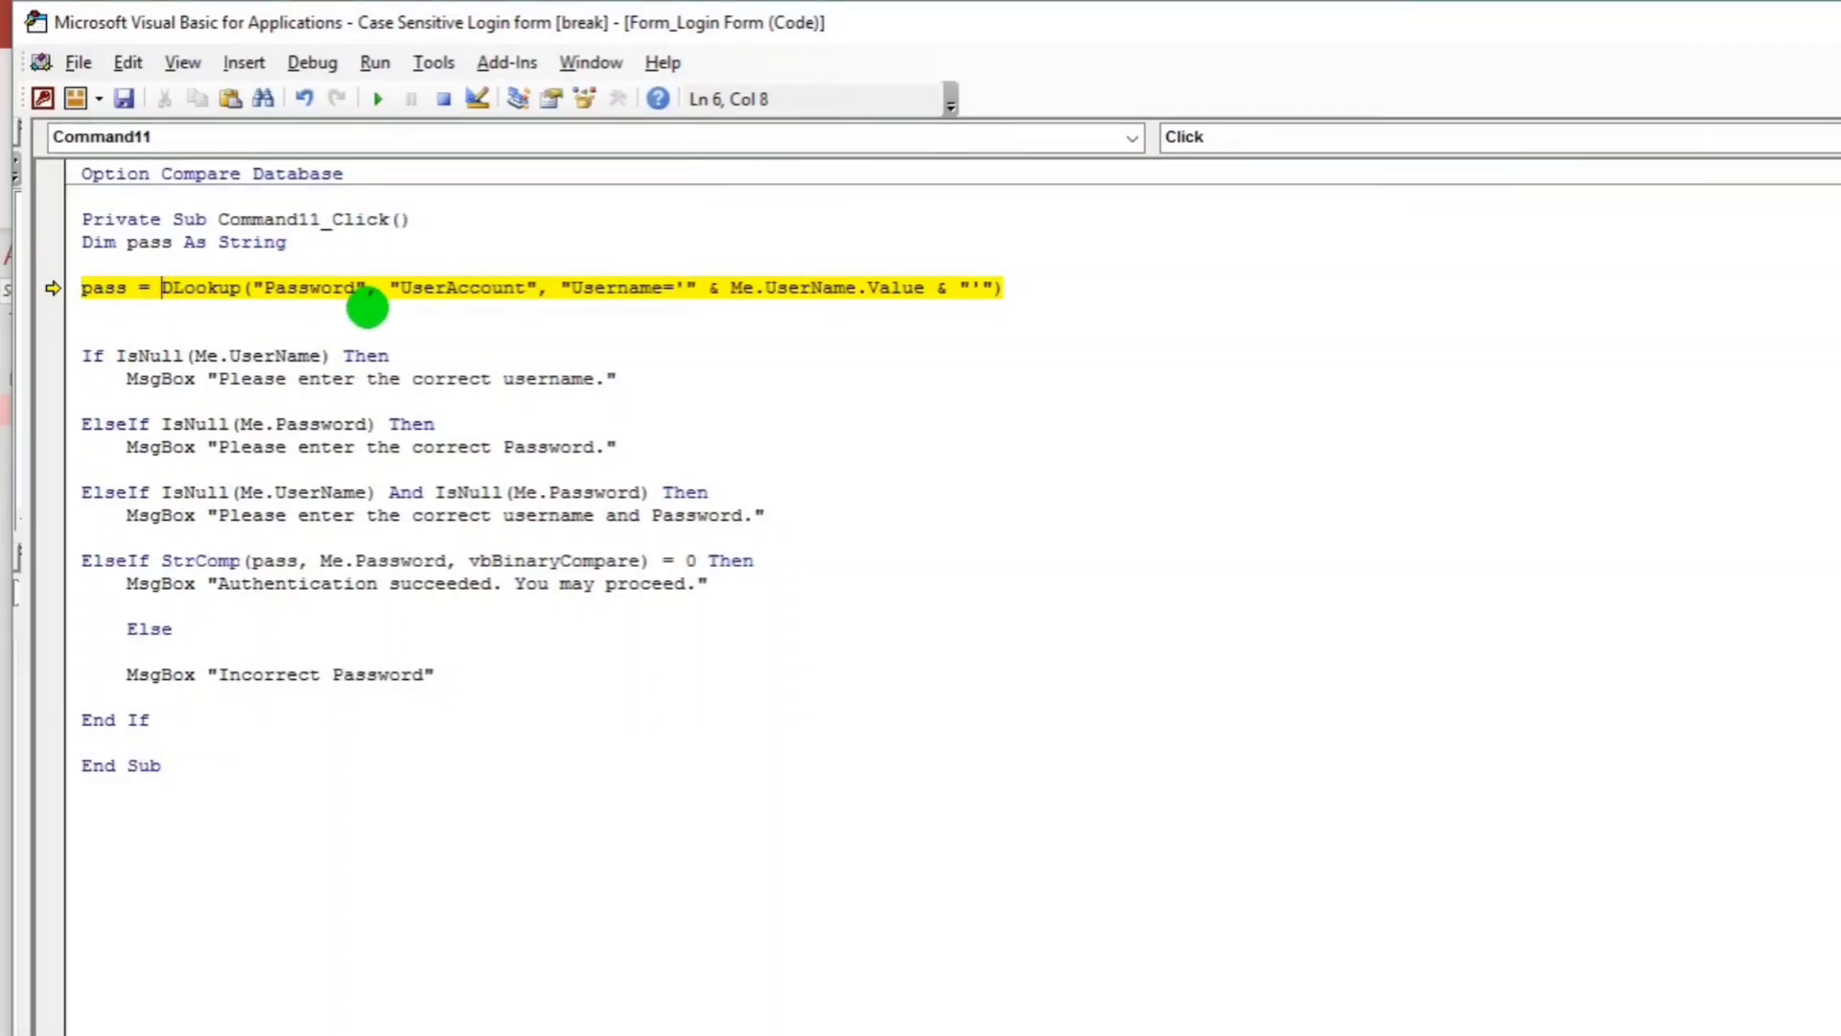
type("N")
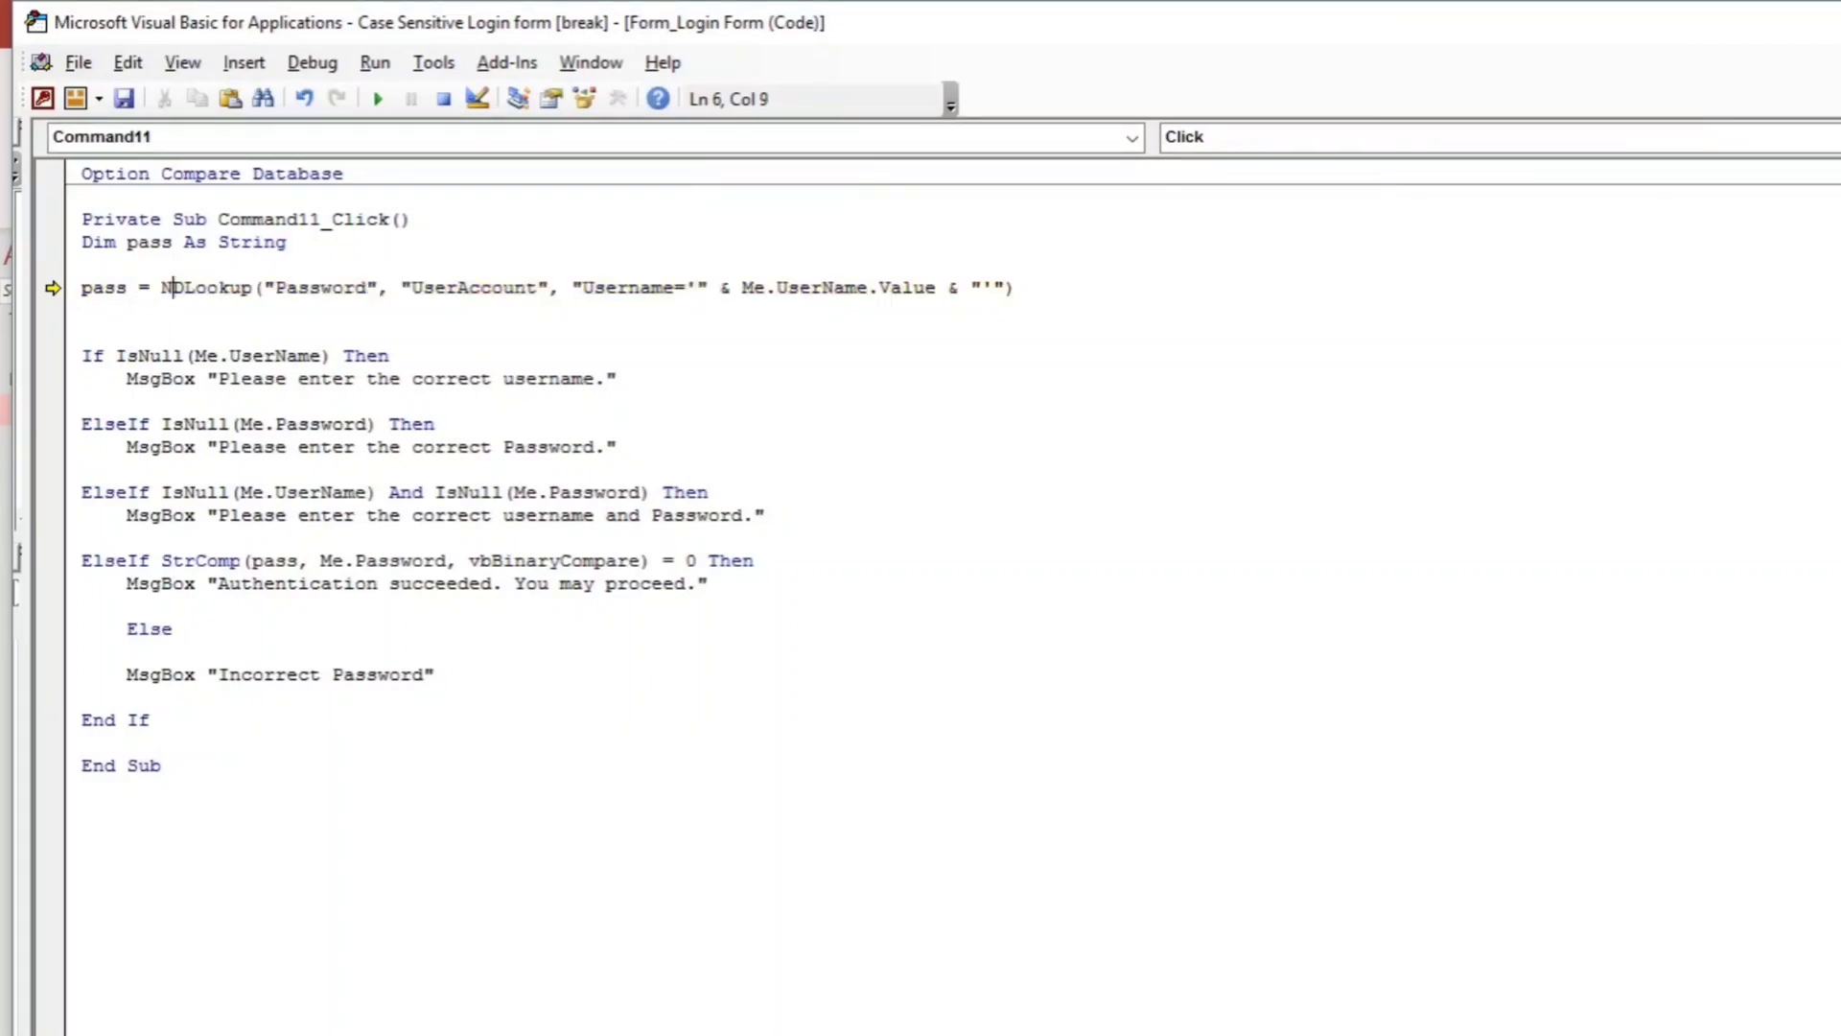
type("z")
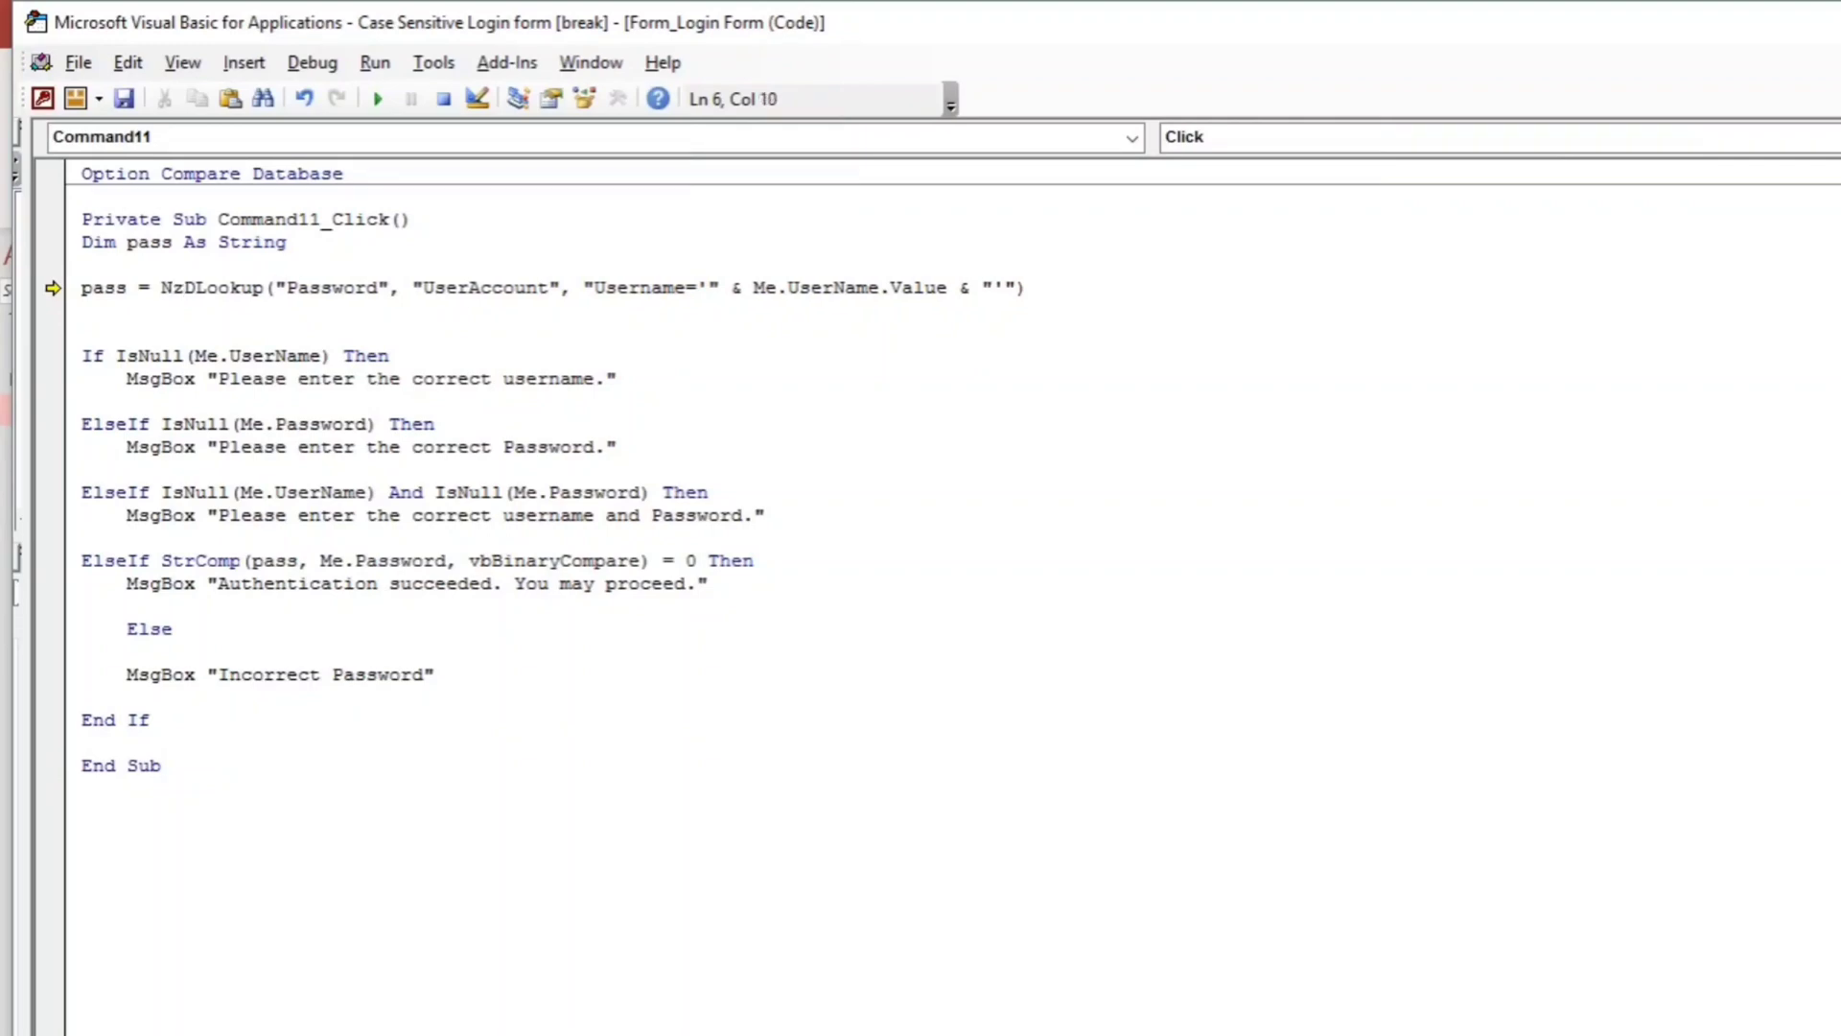
type("(")
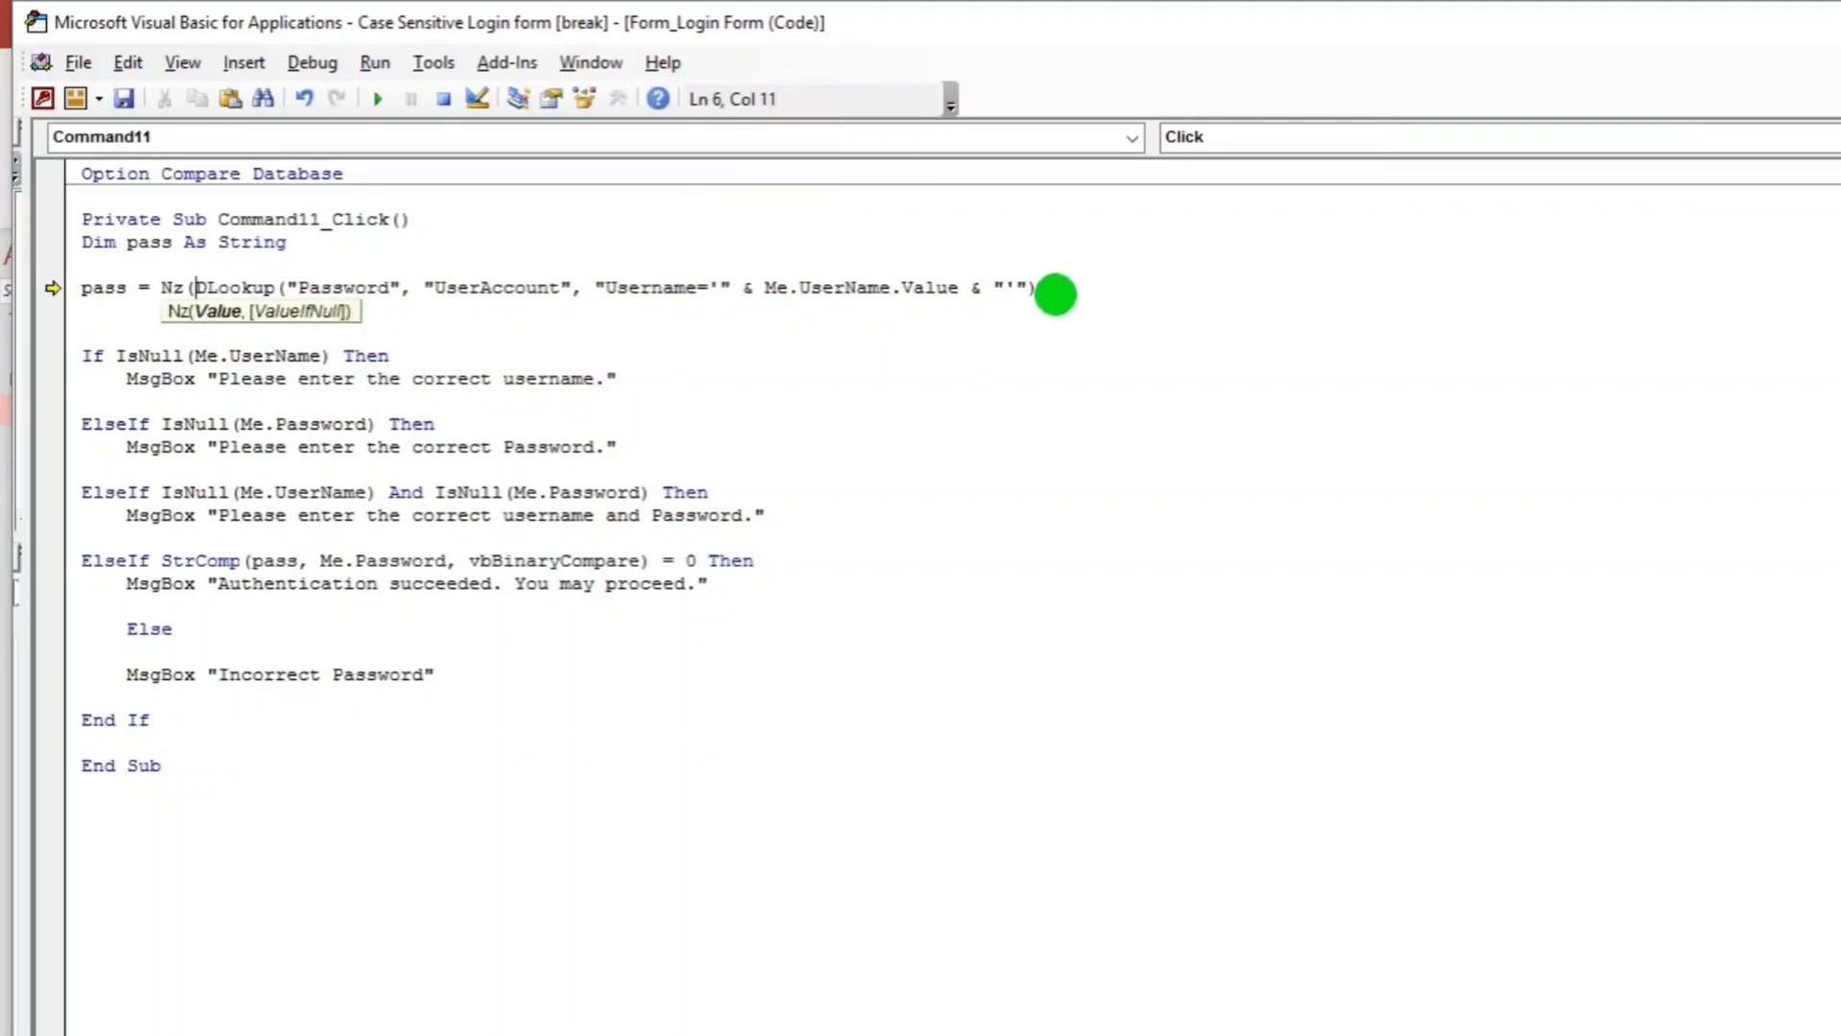
left_click(1040, 287)
type(")")
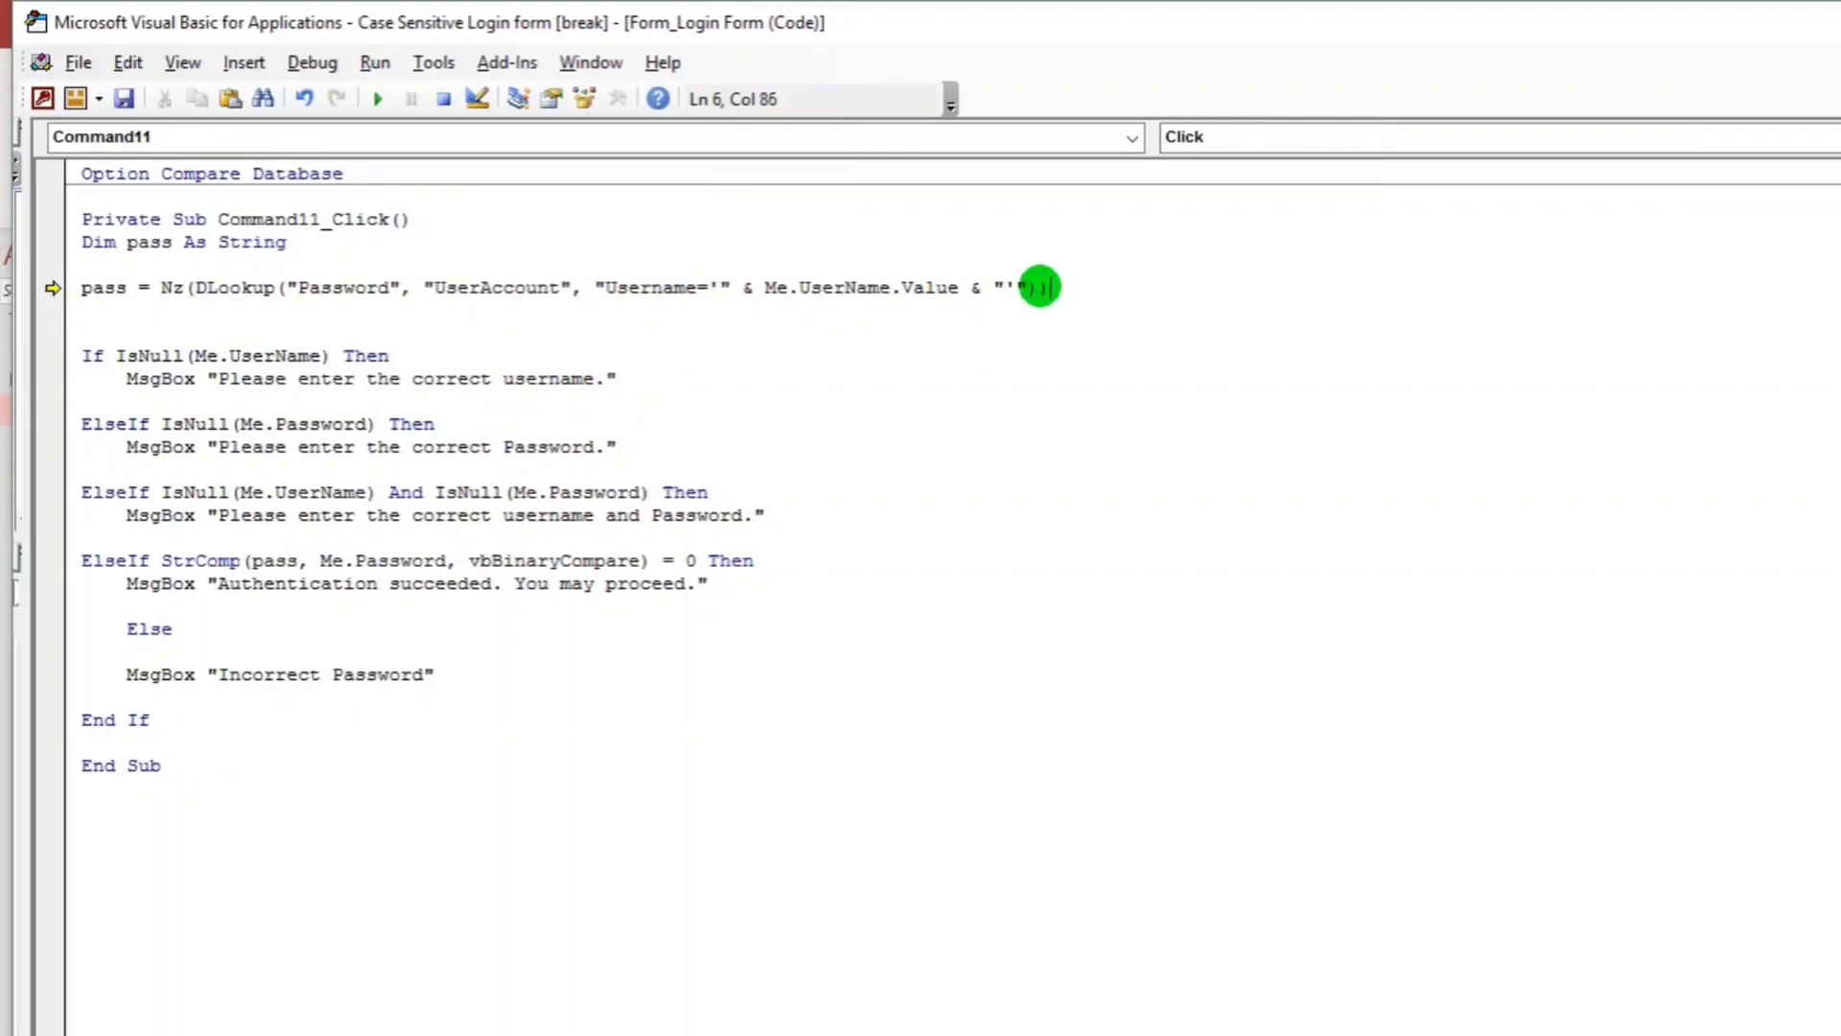
left_click(1098, 361)
left_click(1093, 448)
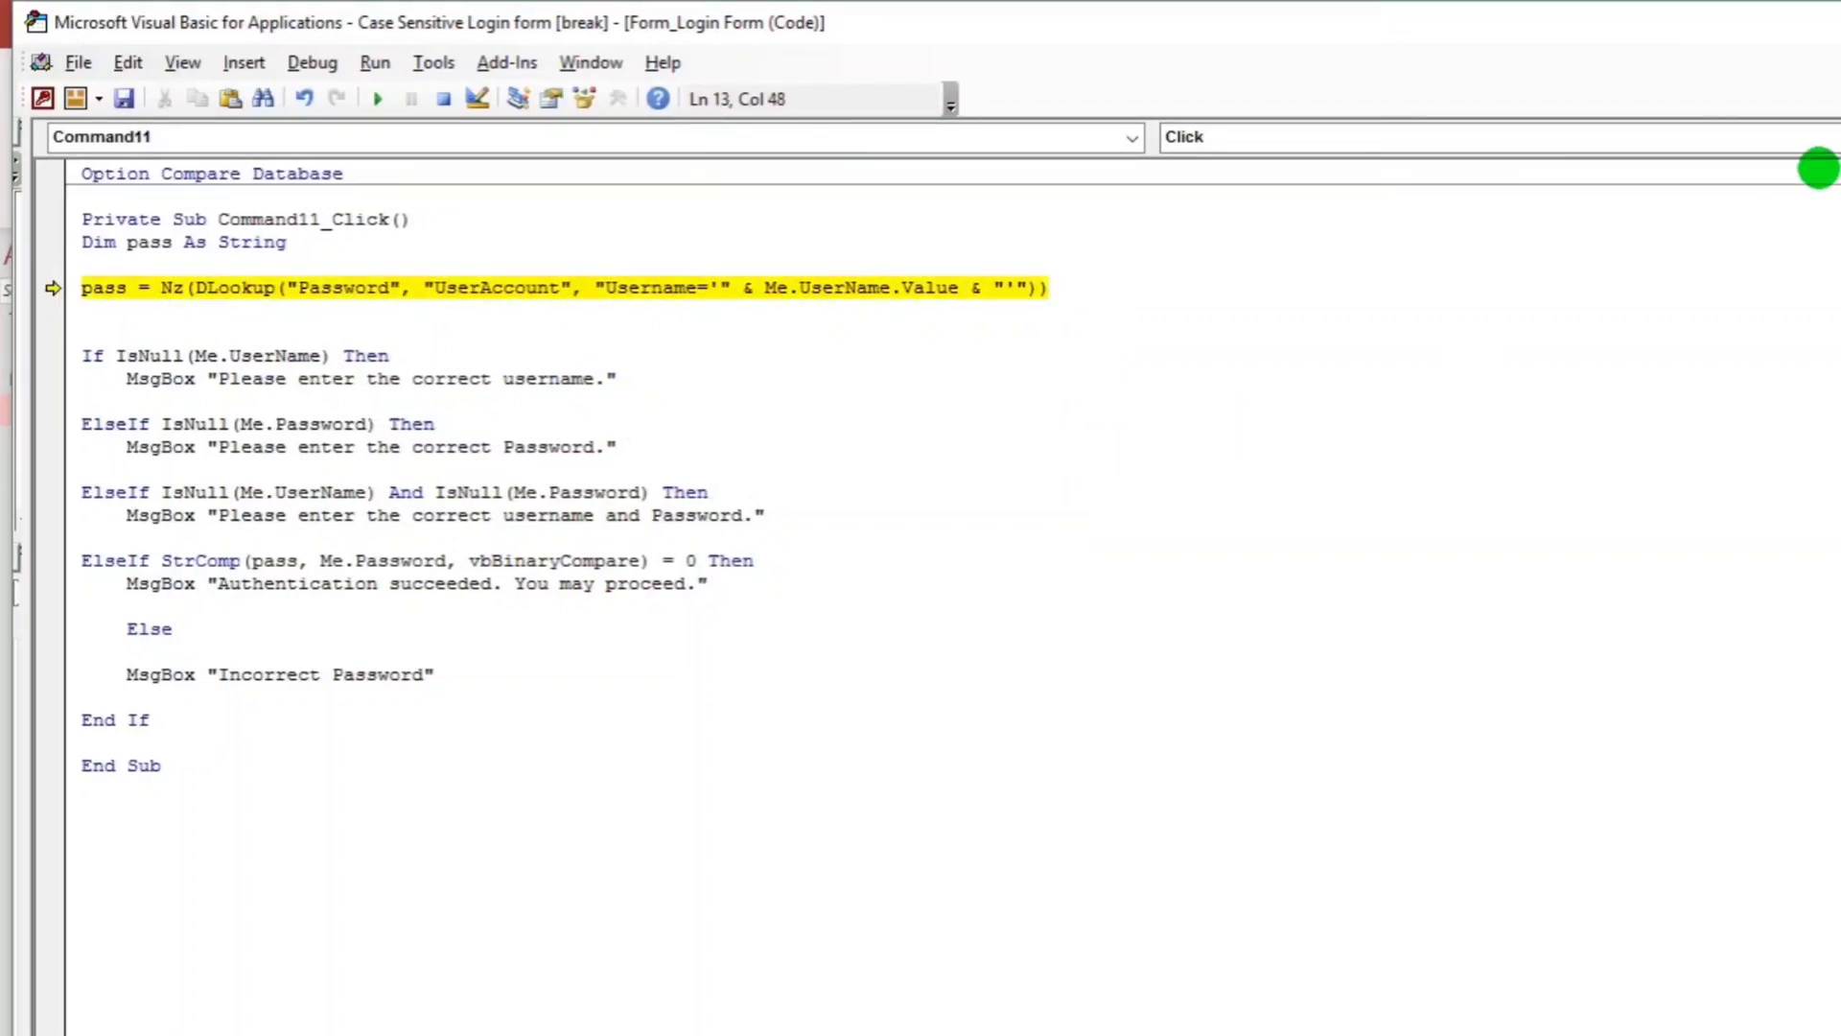
left_click(124, 97)
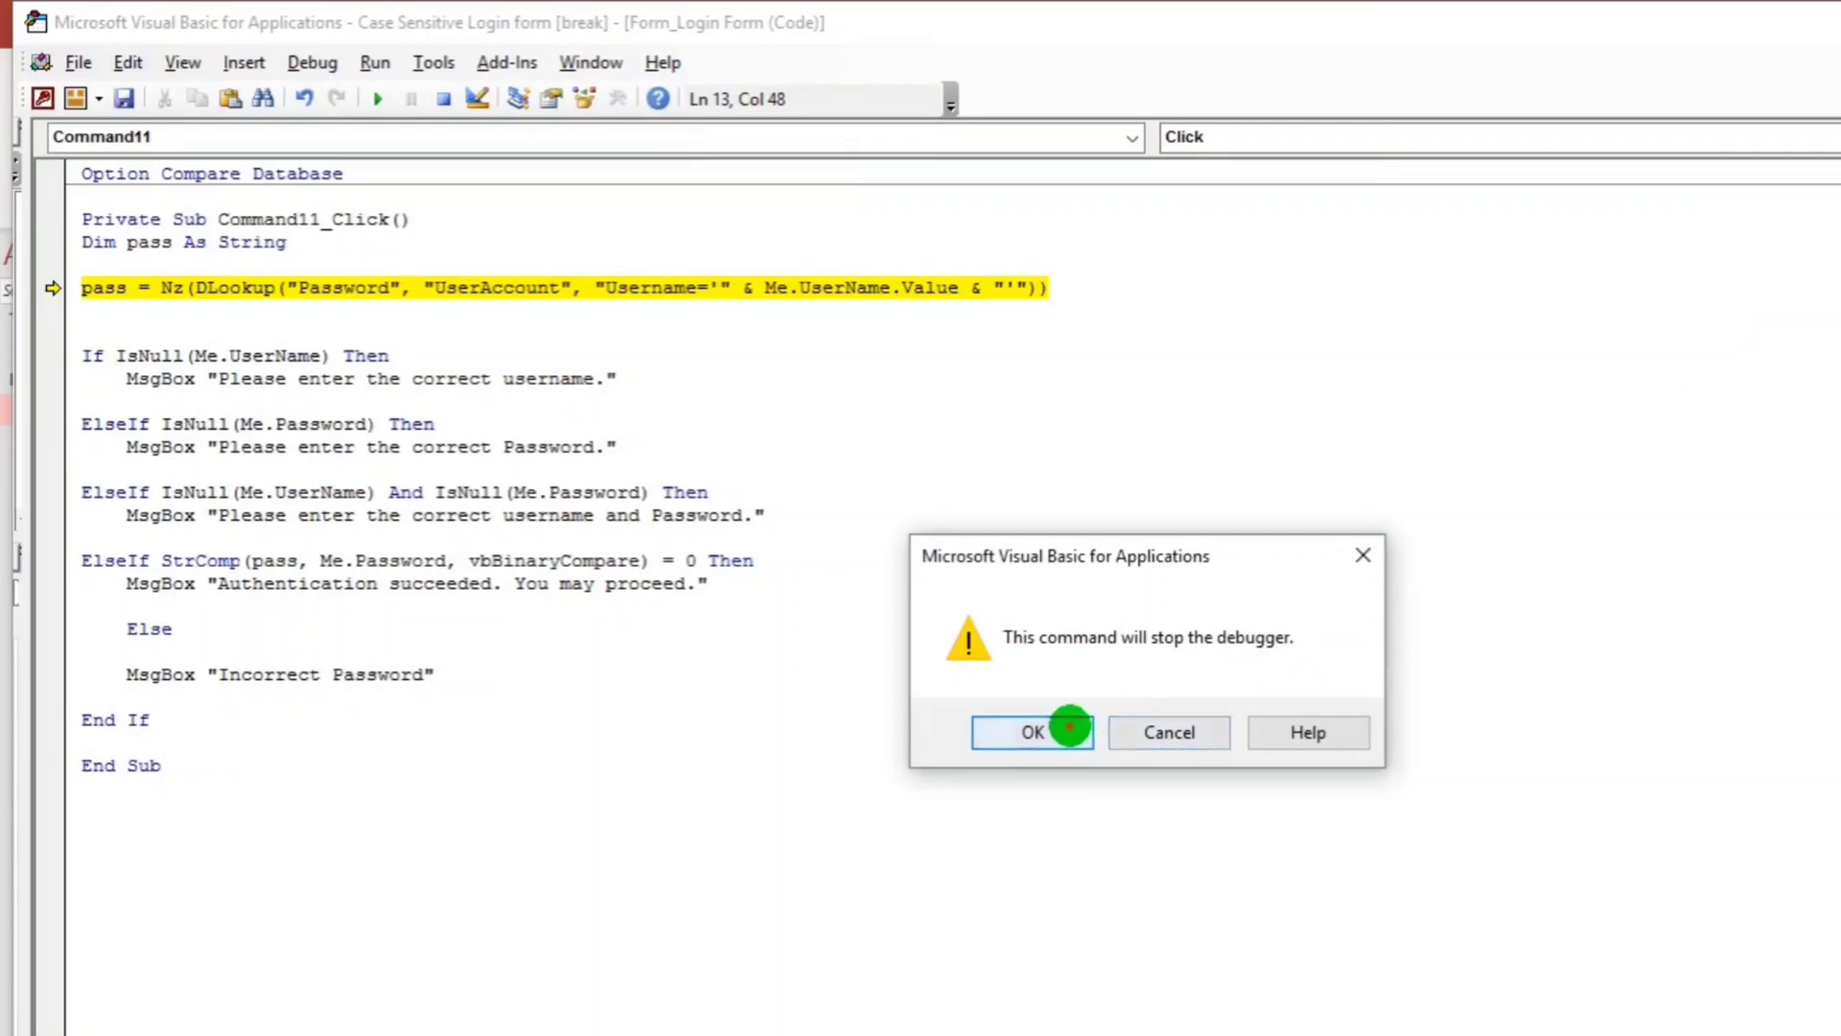
Stop the debugger and log in with an empty username to get the username warning.
left_click(1067, 727)
left_click(778, 792)
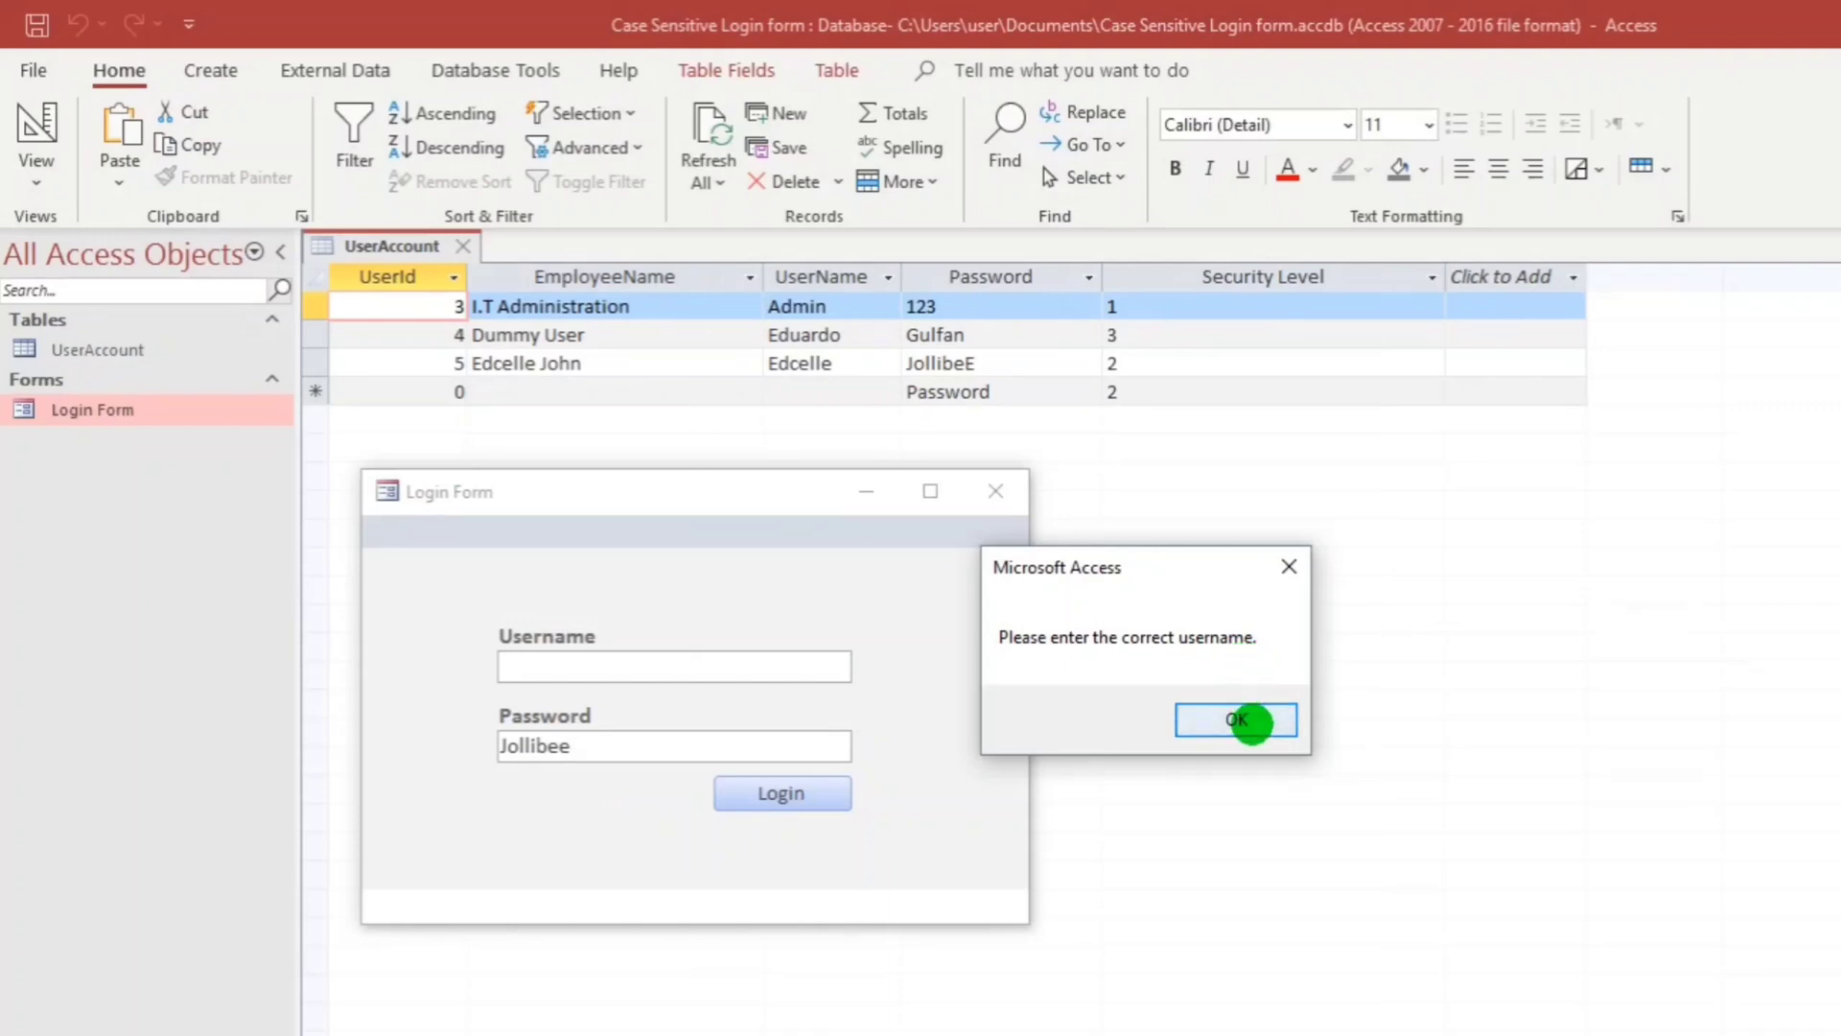
left_click(1246, 721)
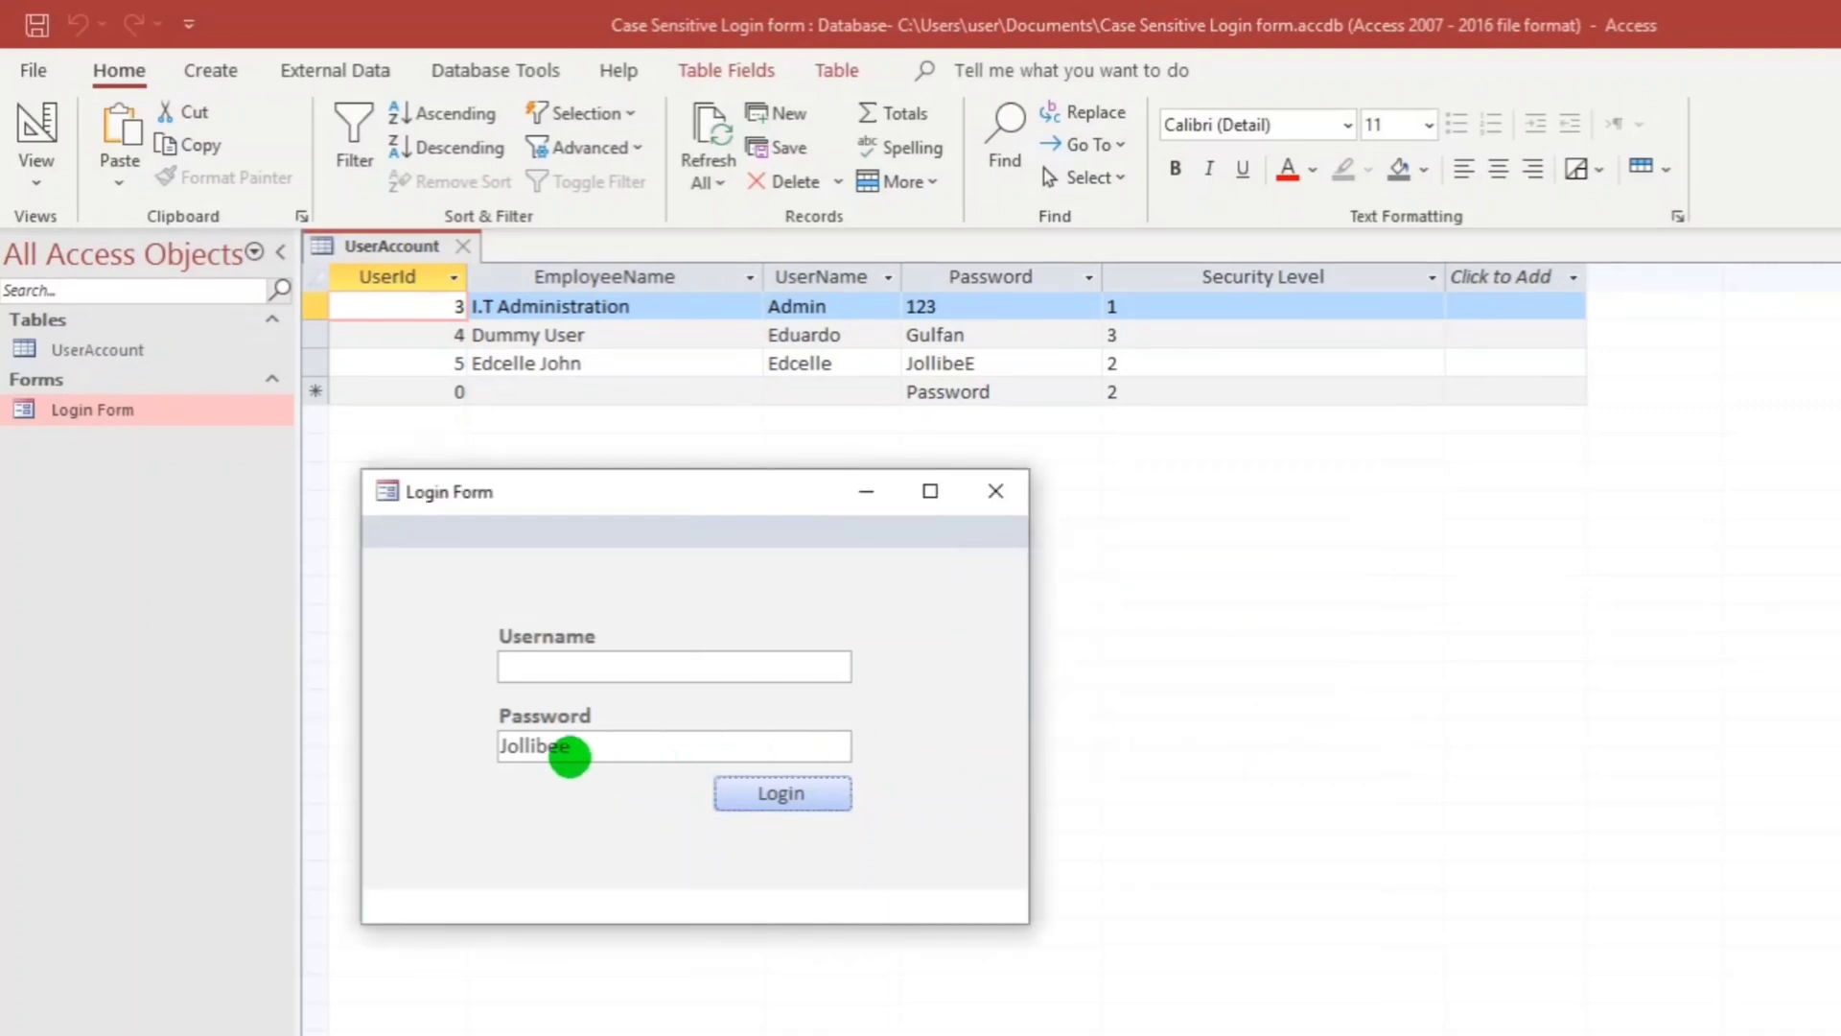
Enter a throwaway username, clear the password, and get the empty-password warning.
left_click(558, 669)
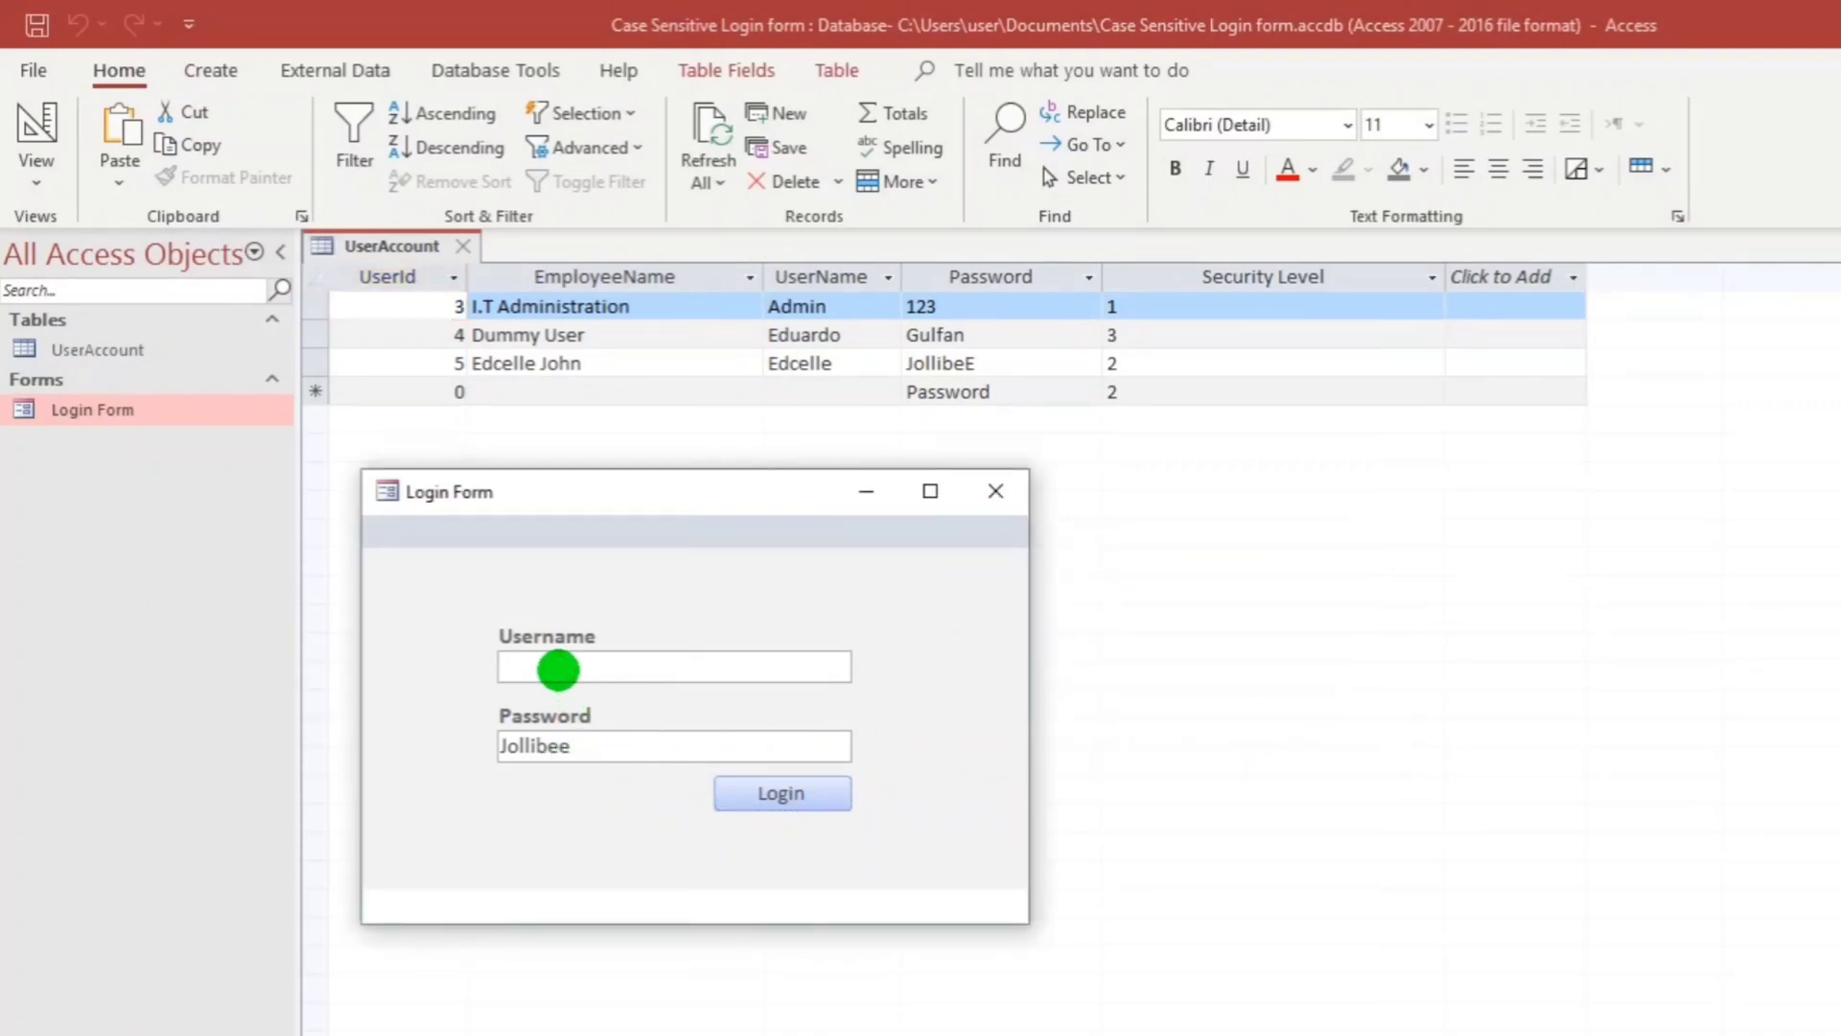
type("fsfsfsf")
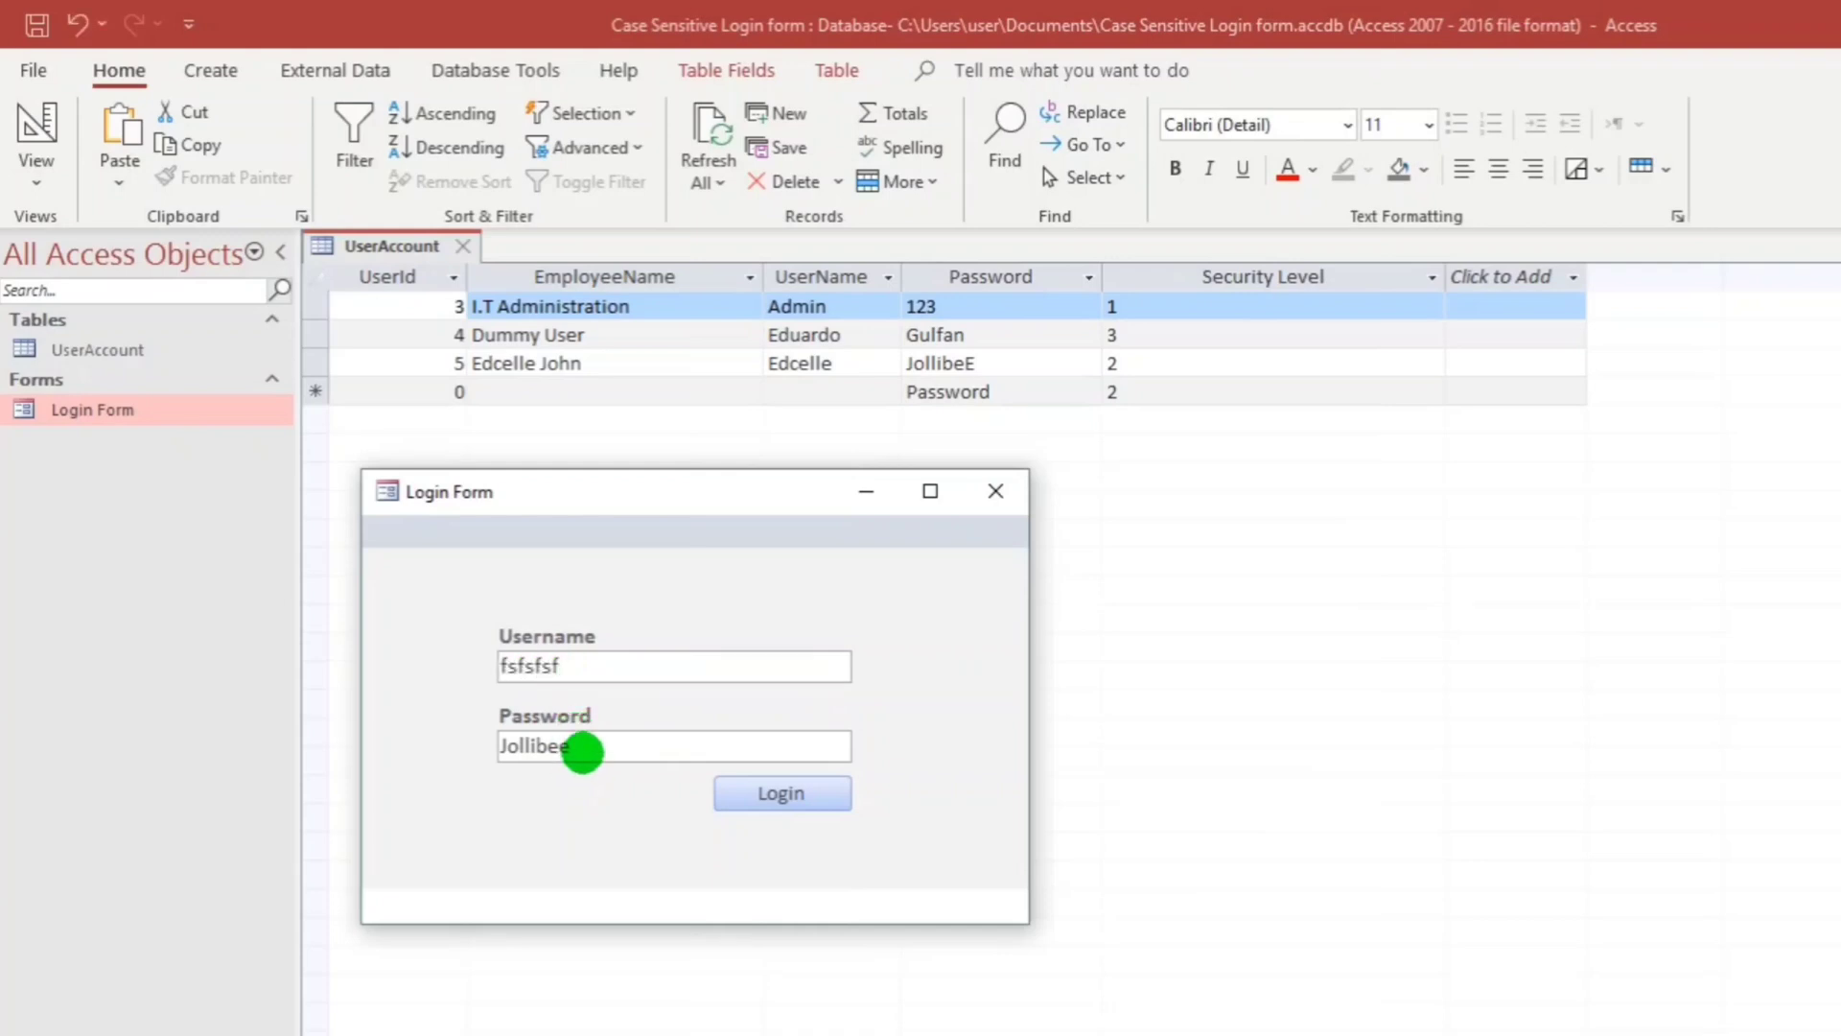
left_click_drag(579, 748, 332, 721)
key("BackSpace")
left_click(781, 793)
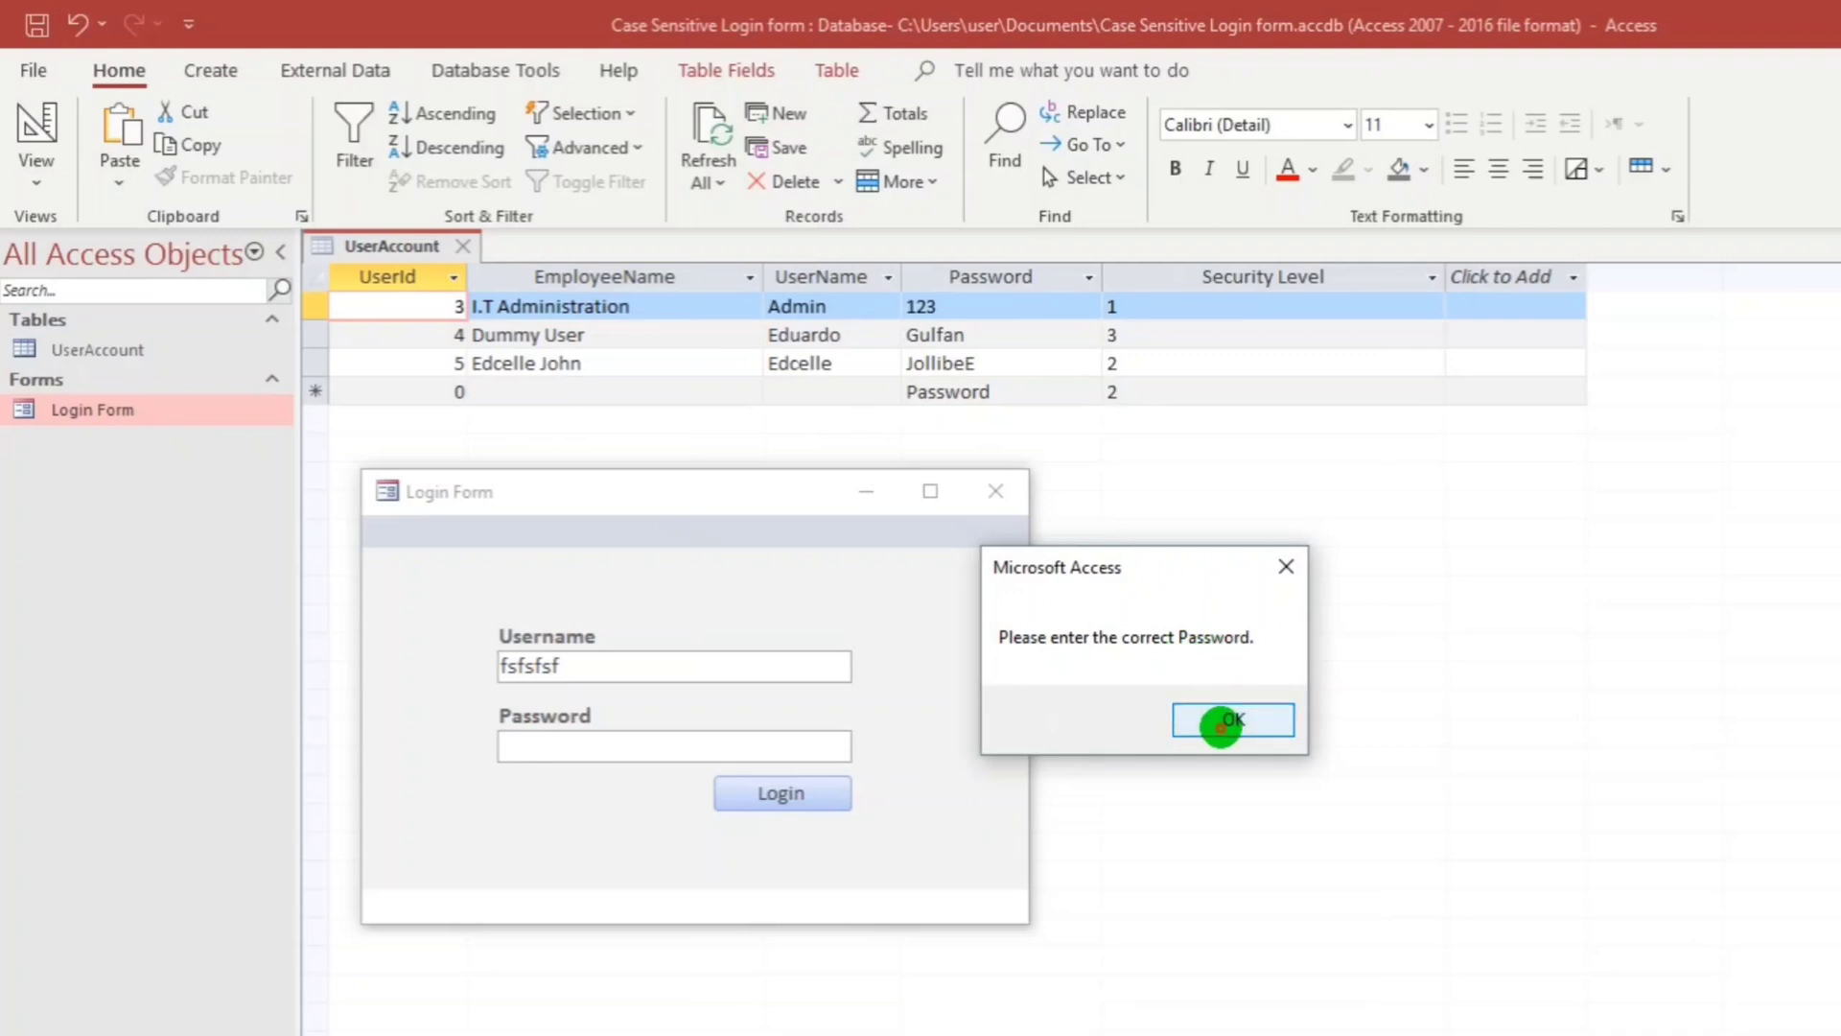
left_click(1221, 721)
Apply the Password input mask to the Password text box, then run the form.
right_click(746, 484)
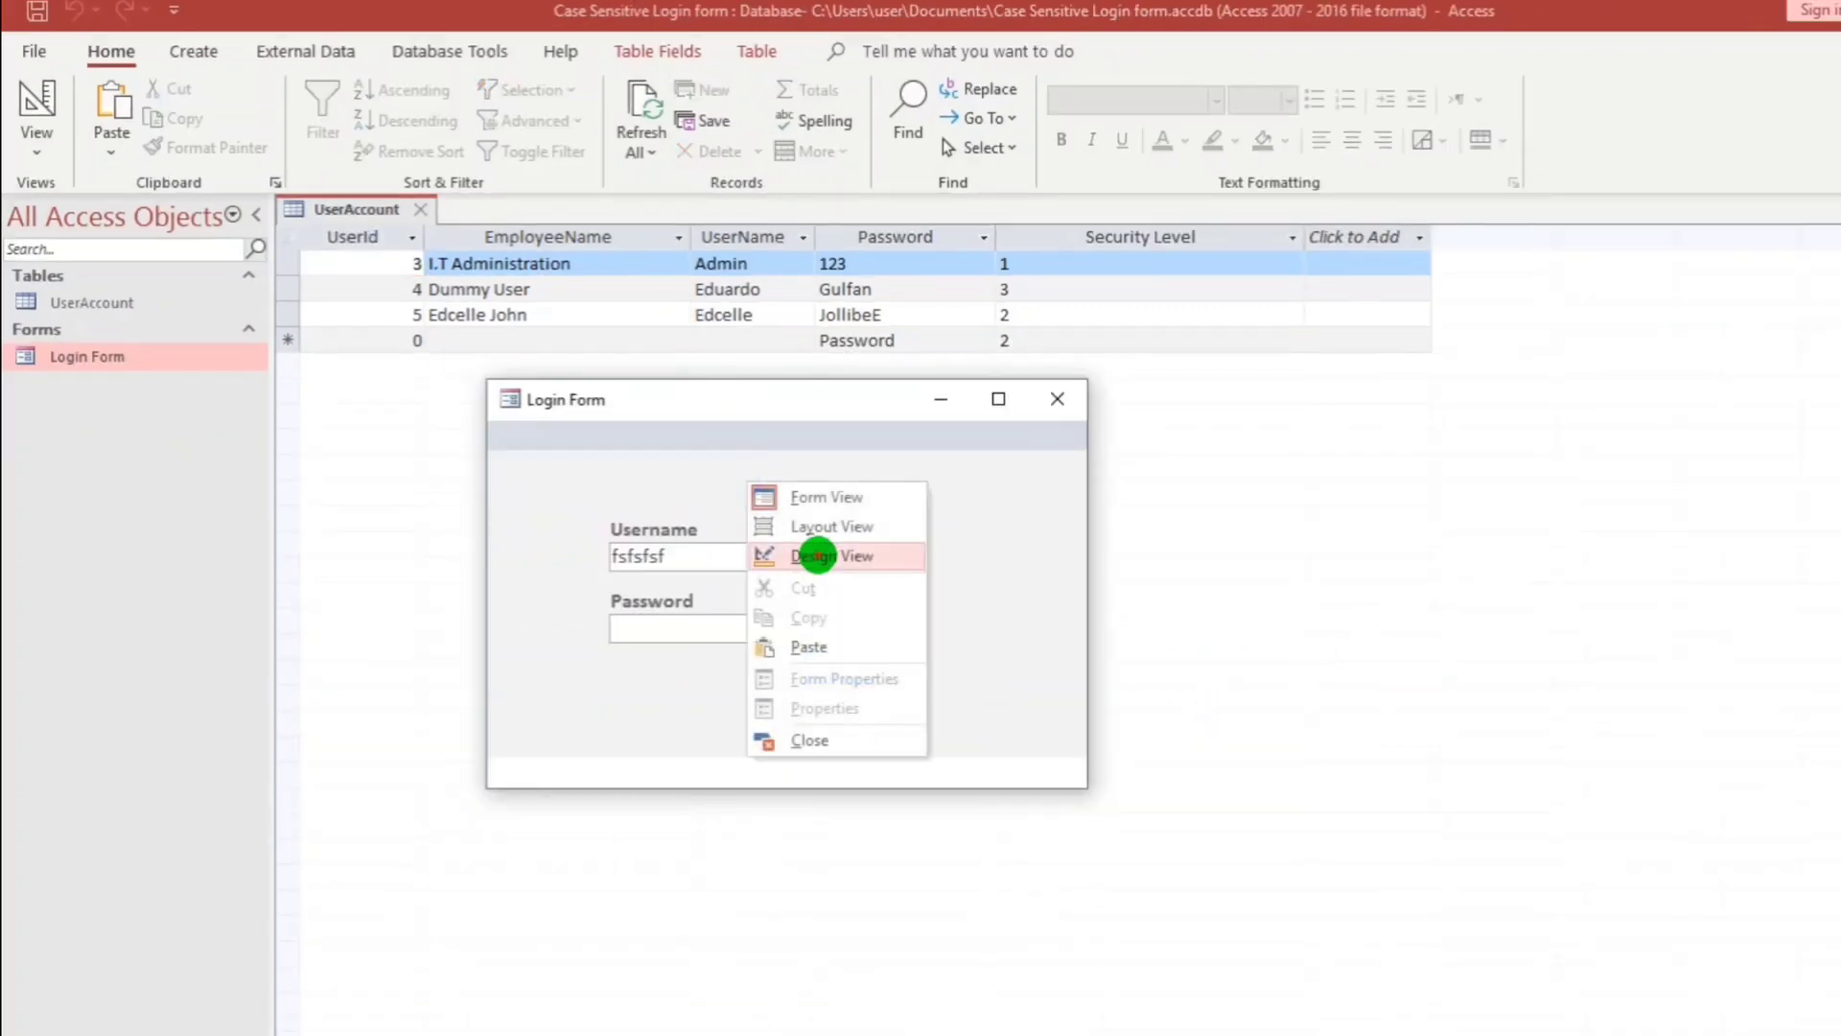
left_click(814, 556)
left_click(618, 513)
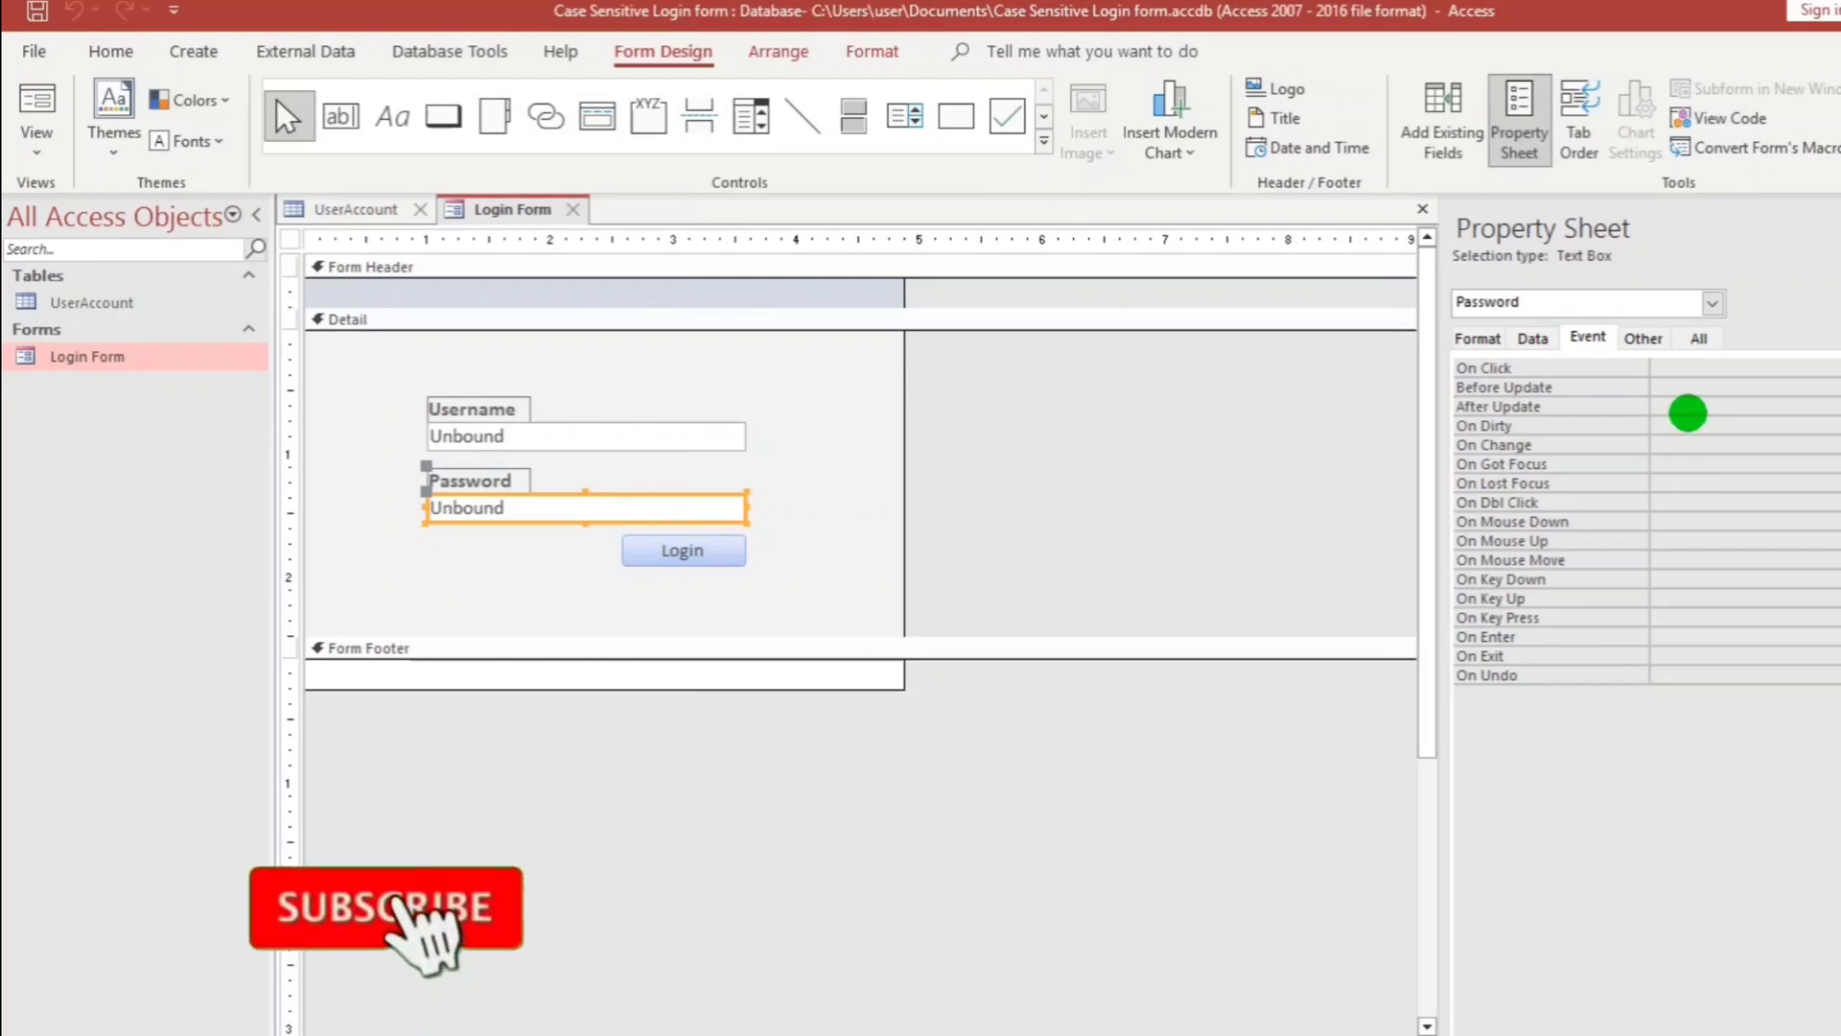
left_click(1522, 338)
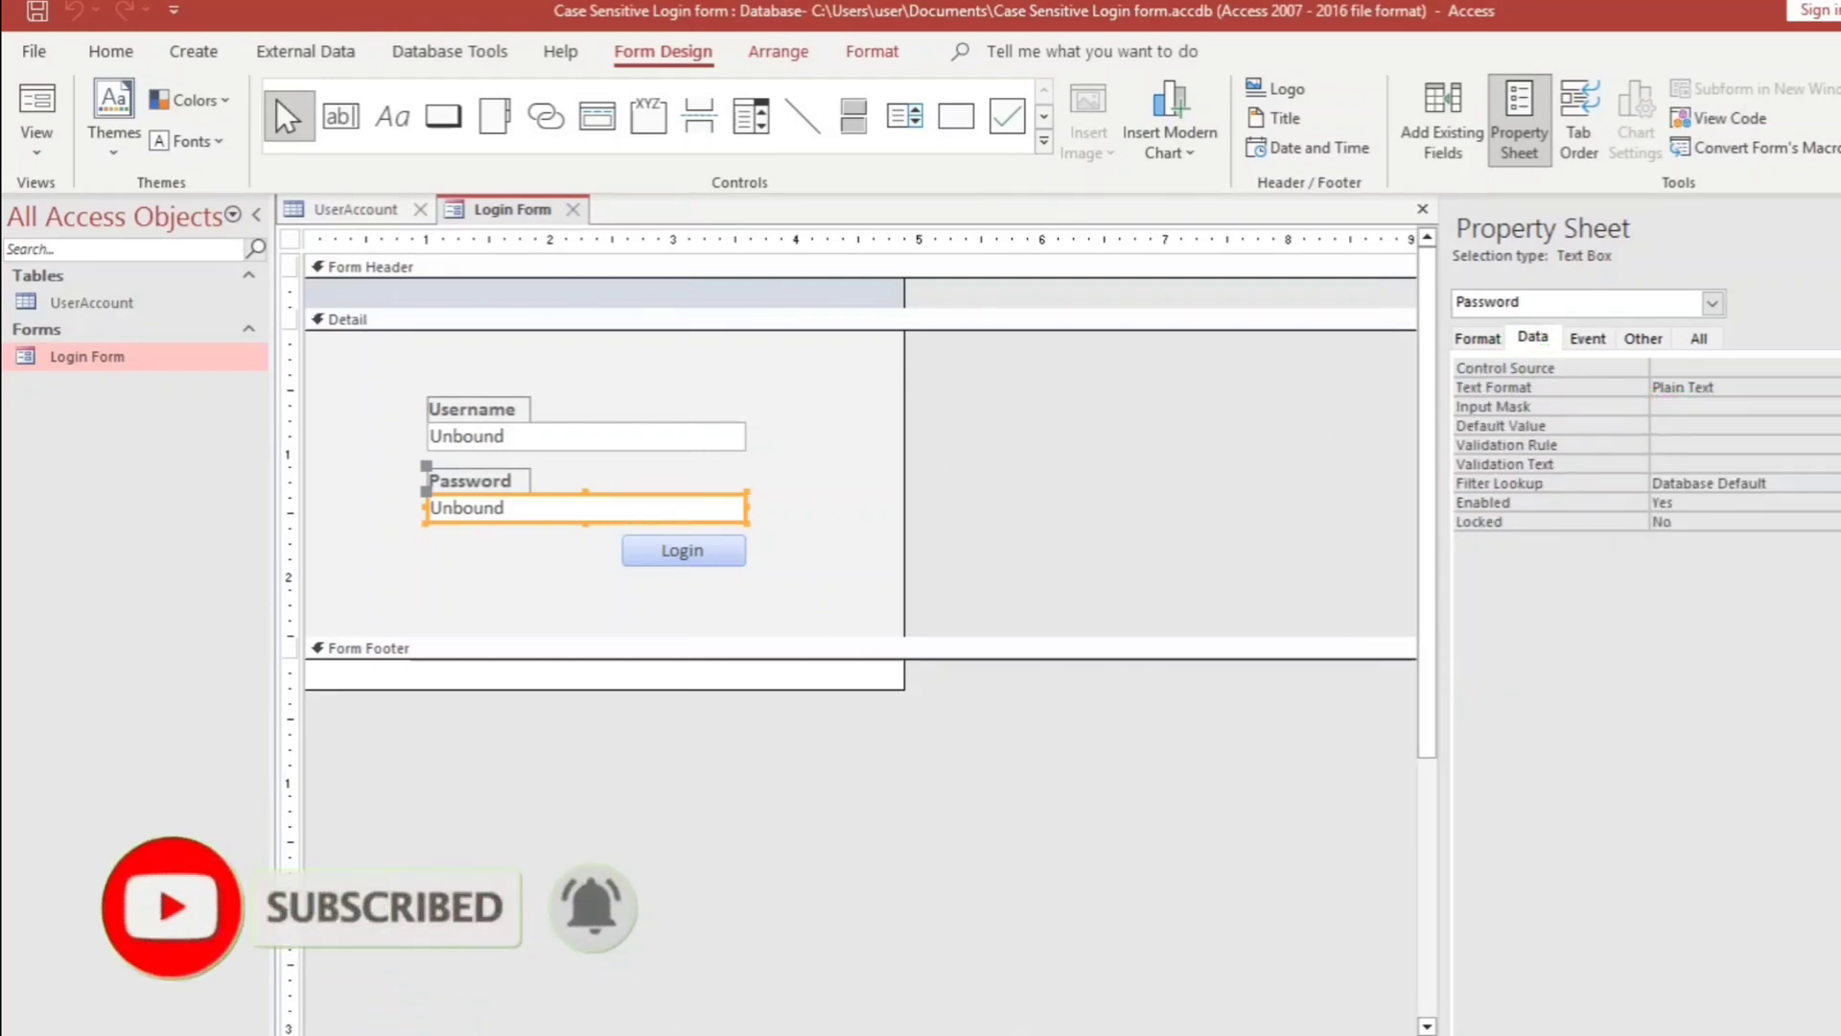
left_click(1827, 405)
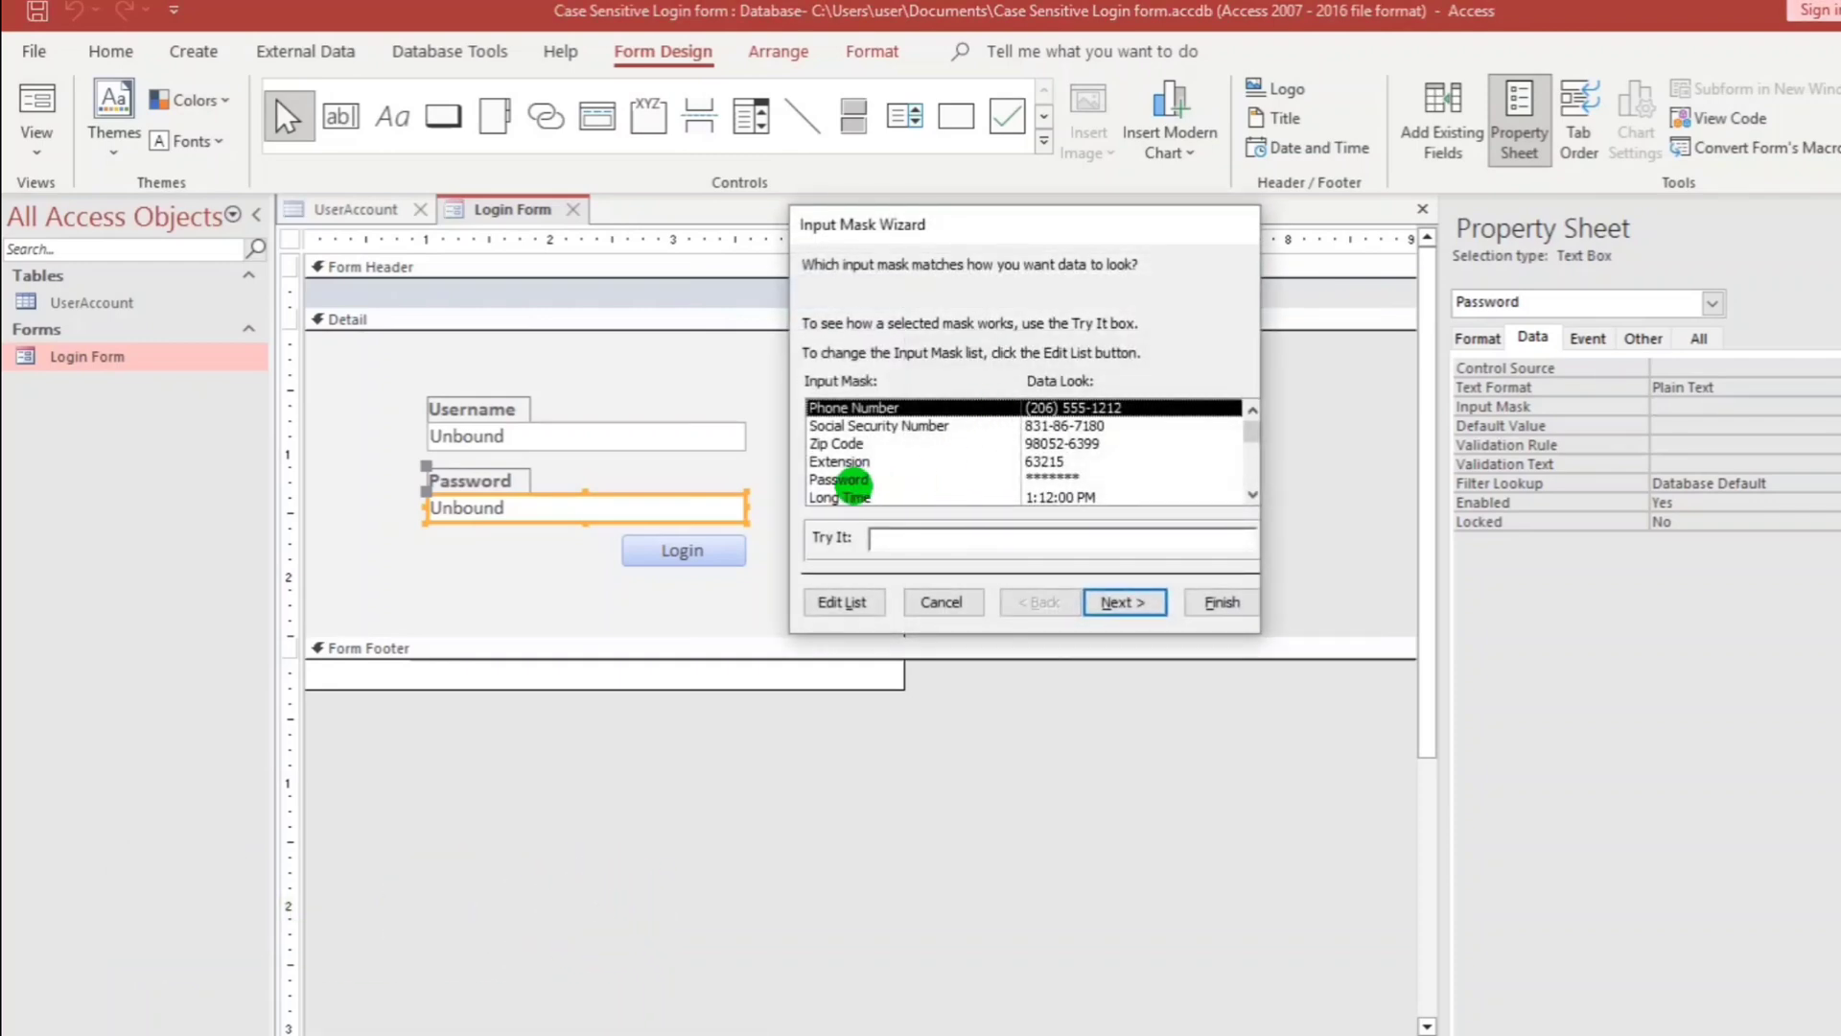
left_click(840, 479)
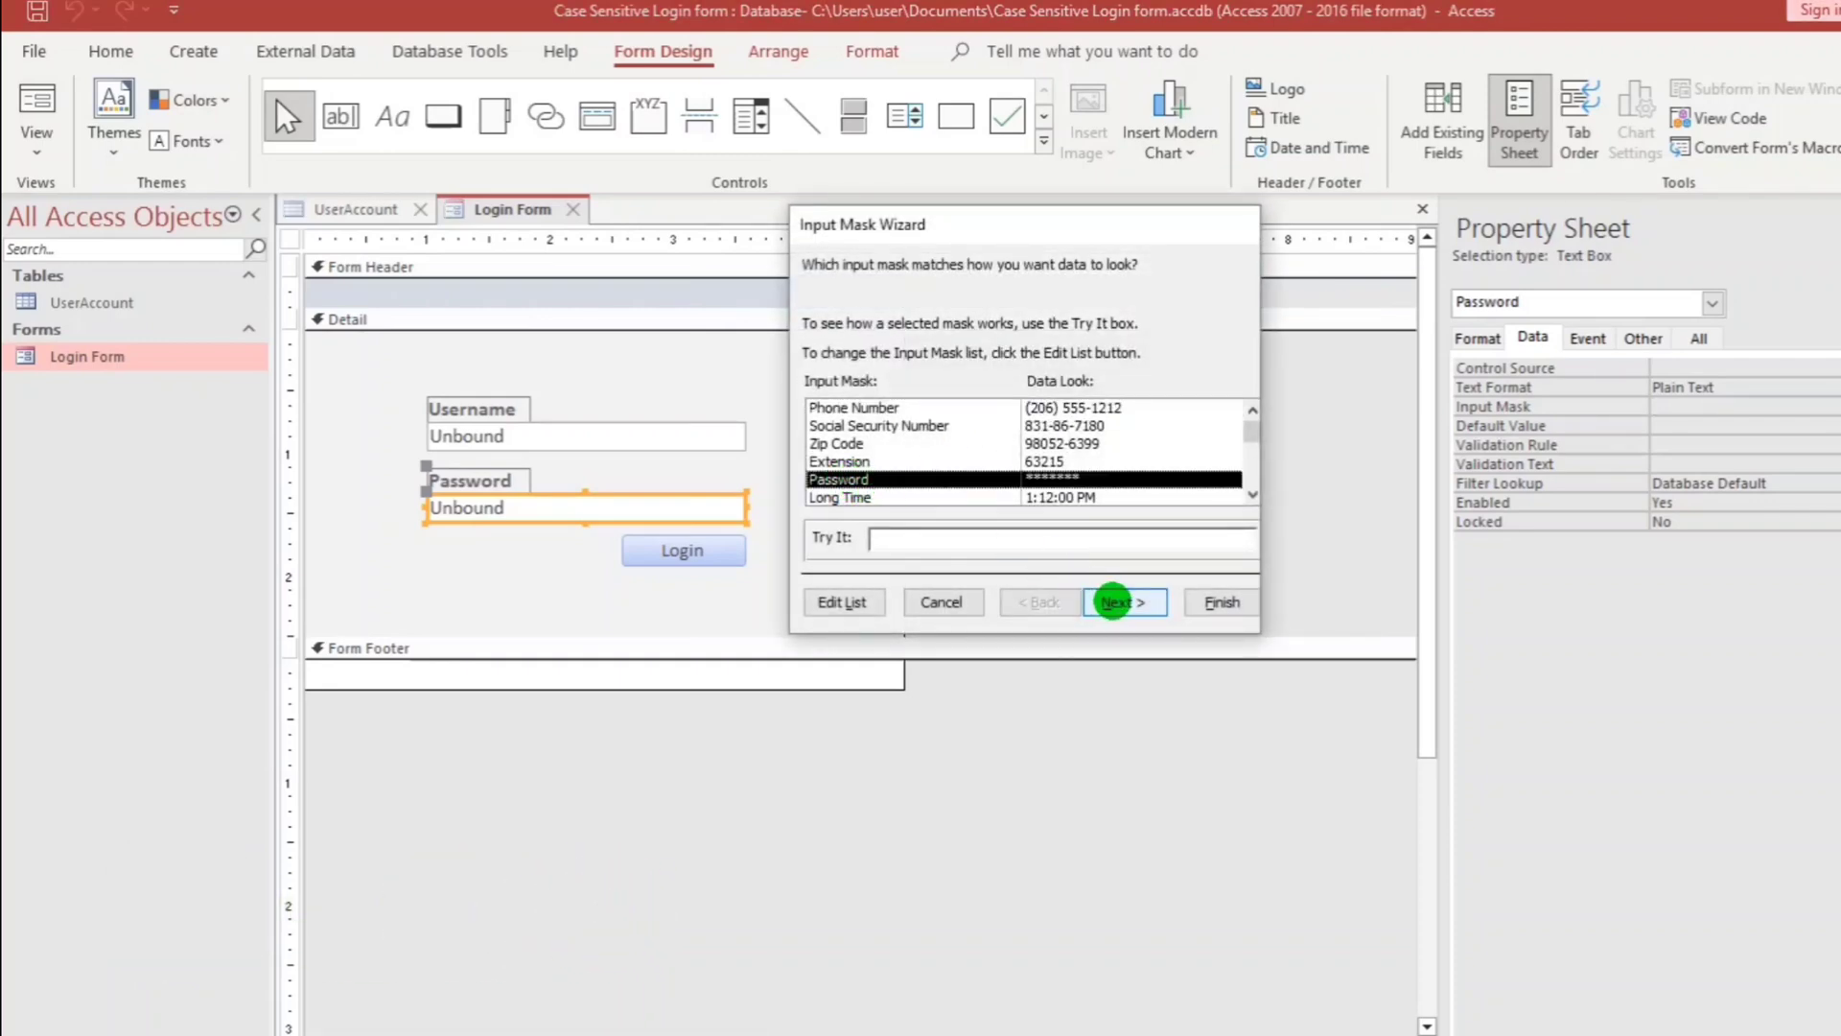
left_click(1112, 601)
left_click(1221, 601)
left_click(1028, 522)
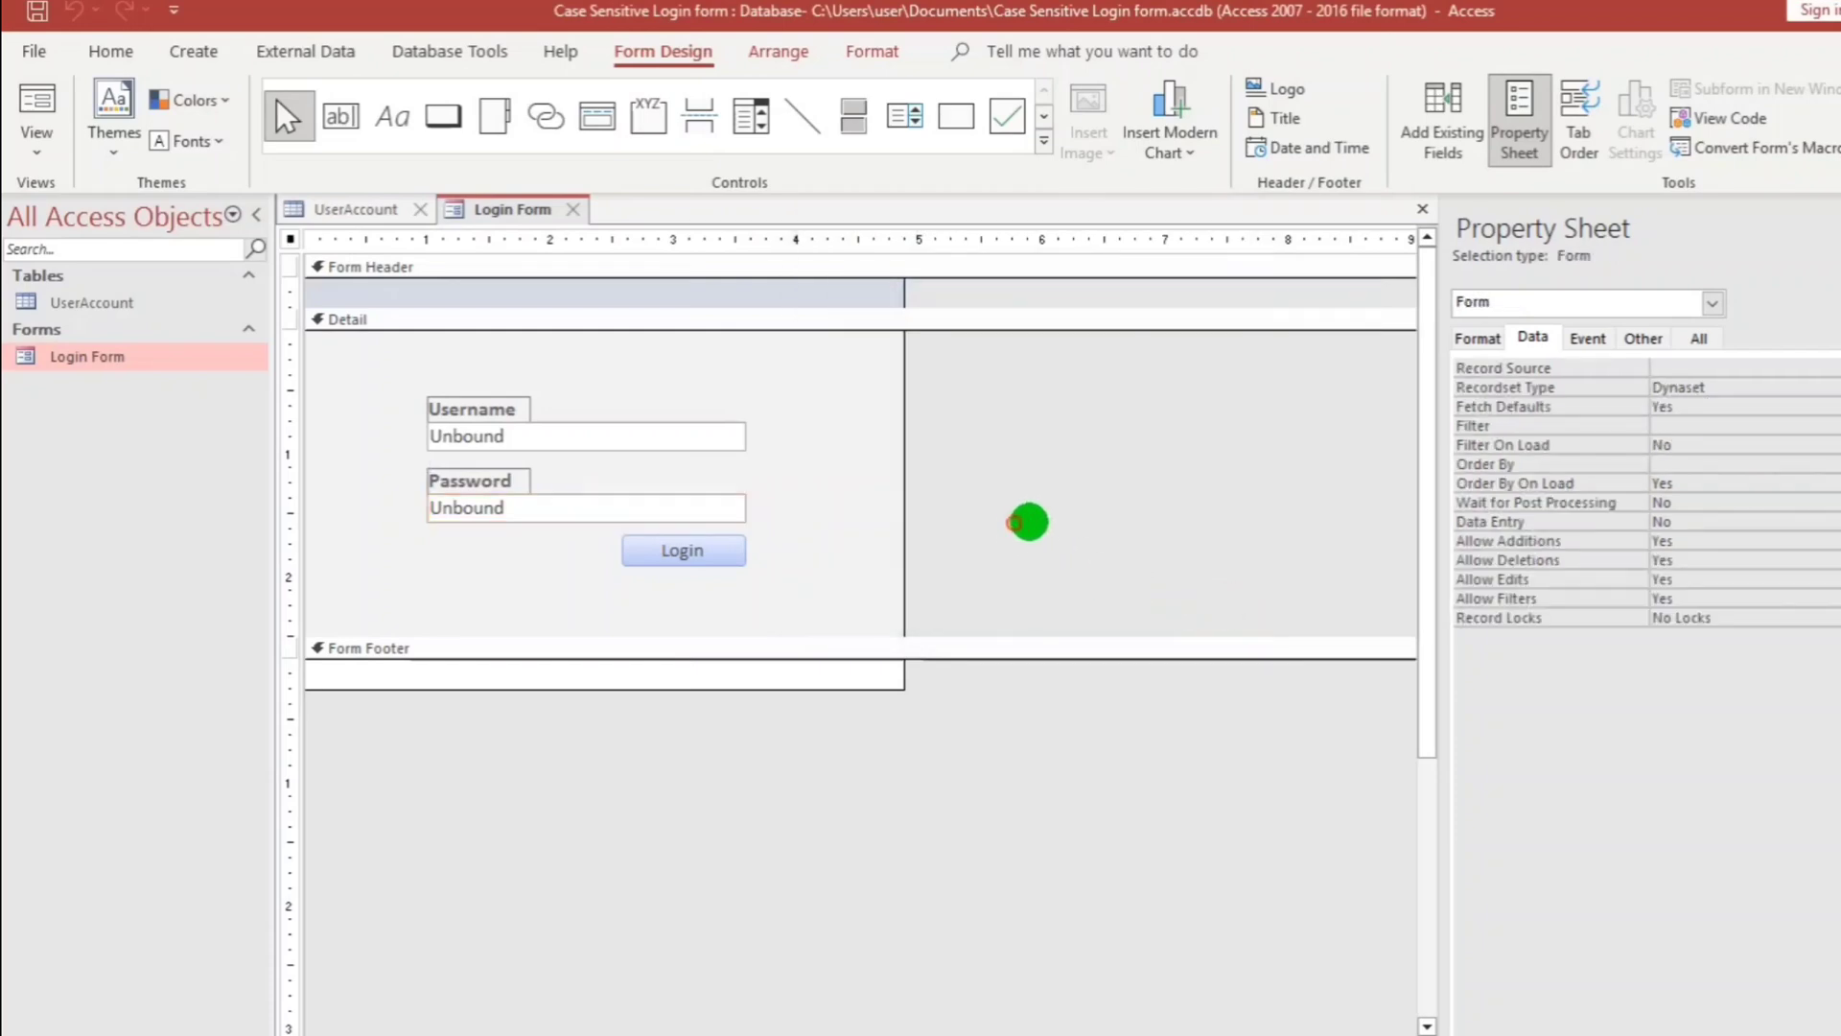
left_click(33, 100)
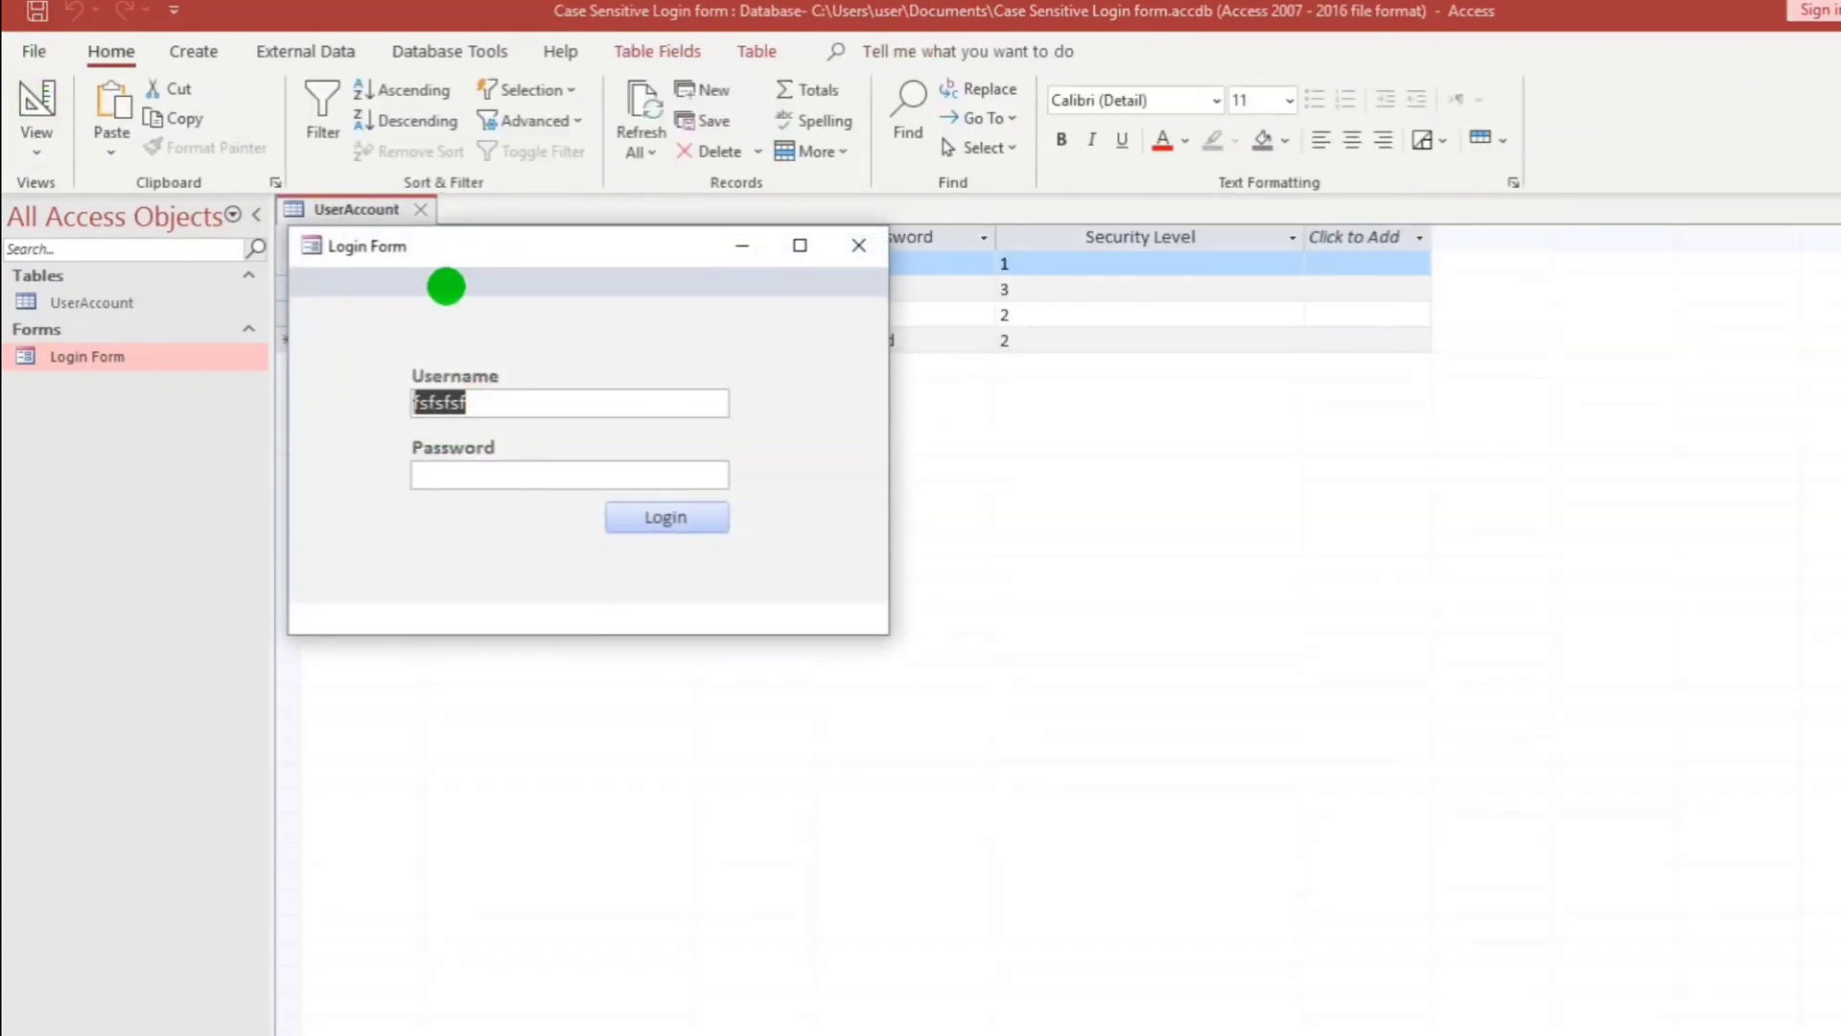
Log in with the second account's masked password and acknowledge the success message.
left_click_drag(449, 281, 700, 350)
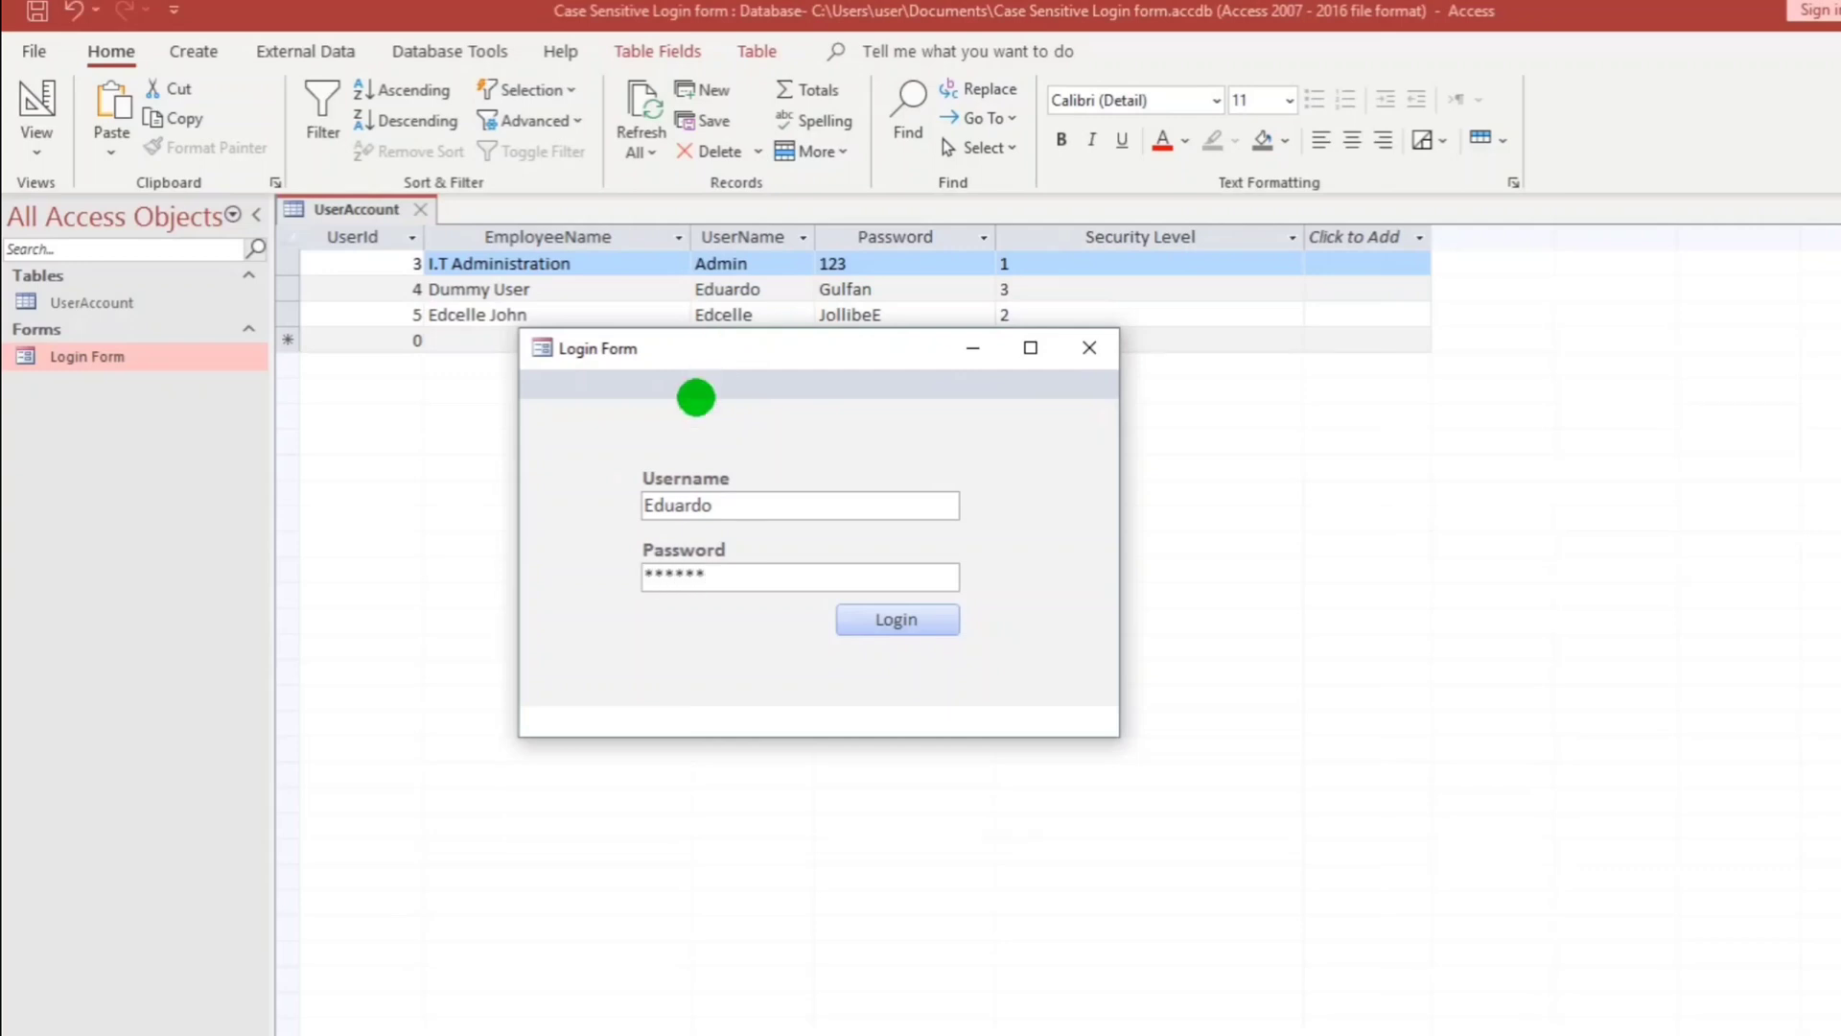
left_click(872, 619)
left_click_drag(1017, 526, 1180, 559)
left_click(1296, 695)
Replace the password with a wrong-case version and confirm the login is rejected.
double_click(719, 575)
type("gulfanGULFAN12")
left_click(878, 623)
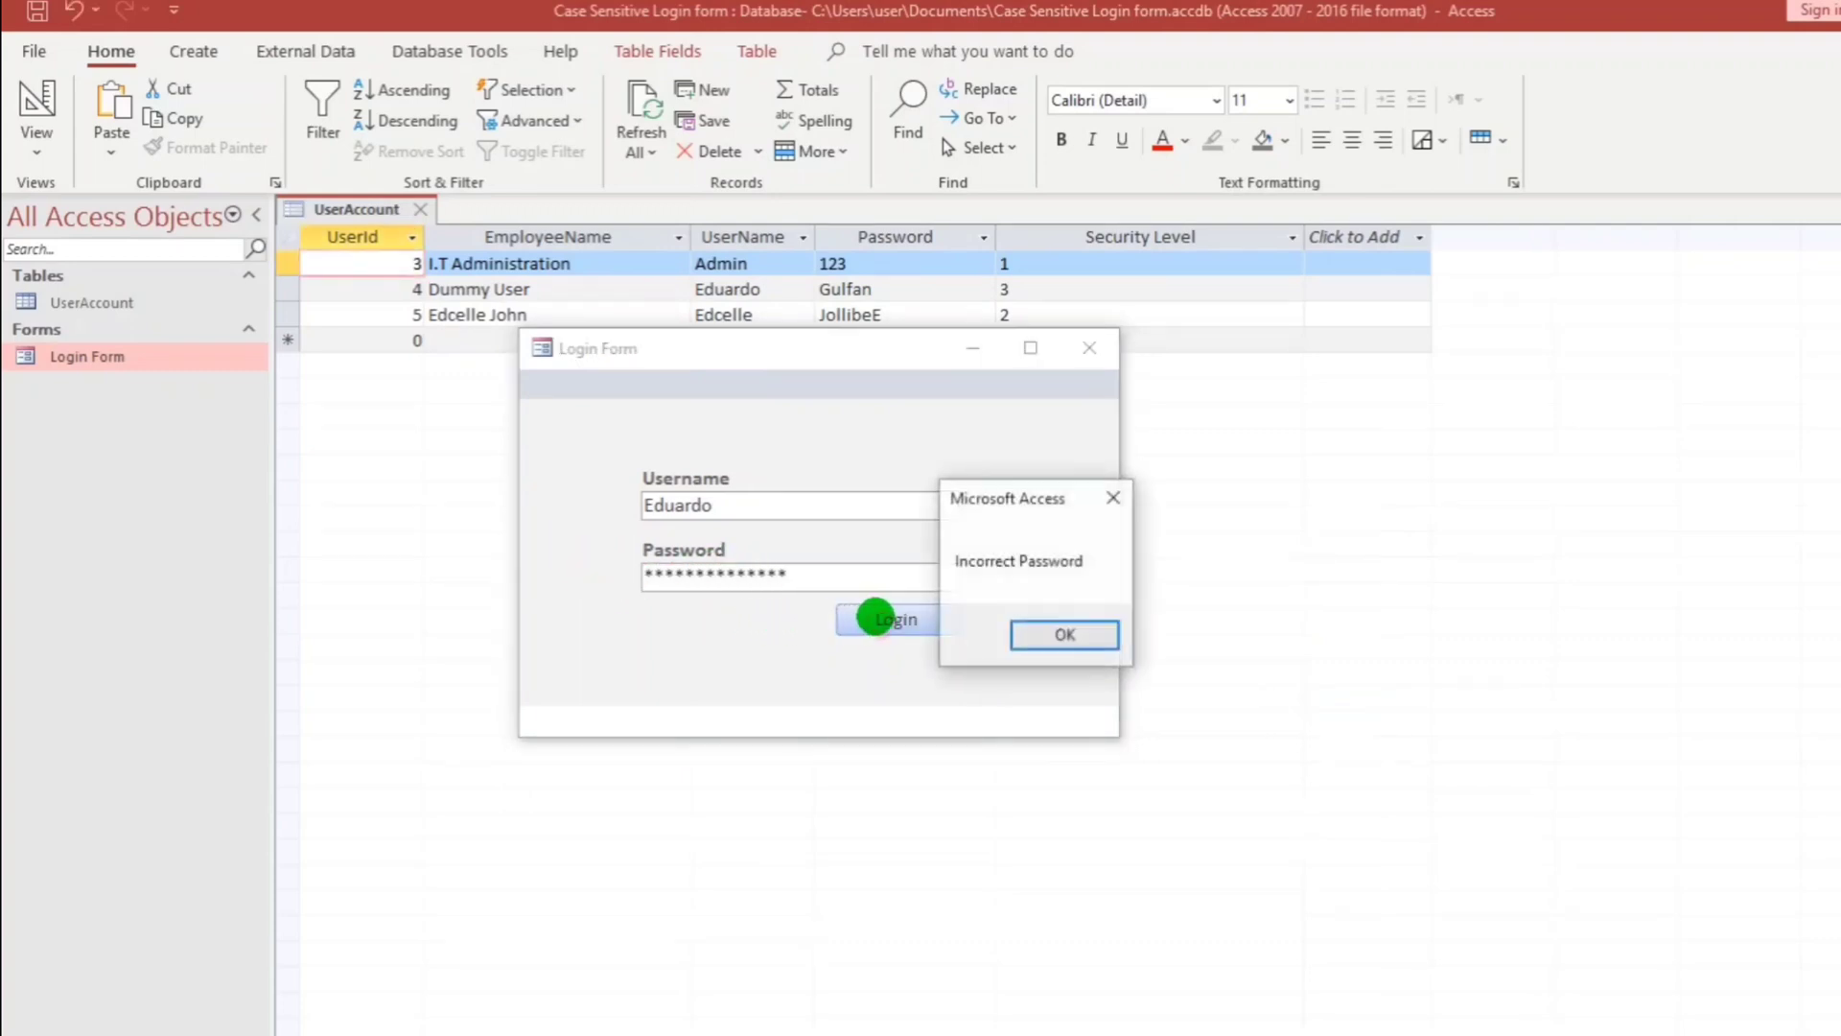
left_click(1044, 634)
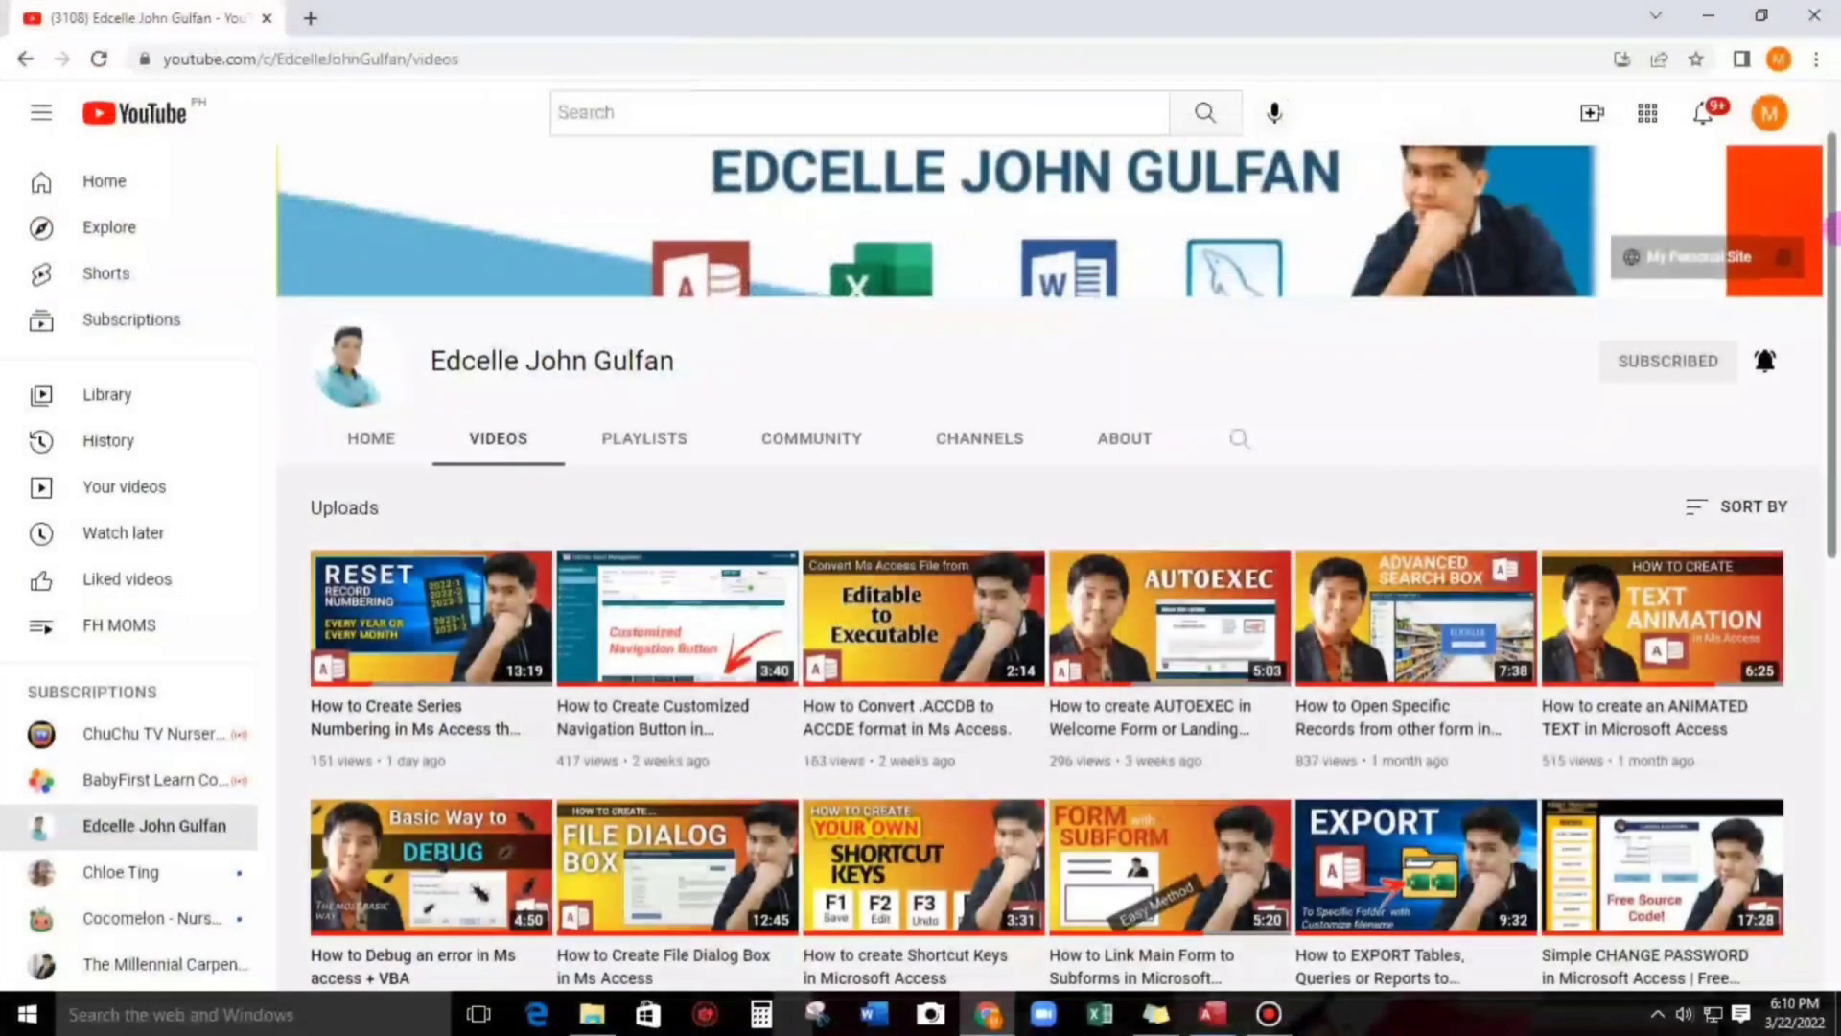
left_click_drag(1832, 288, 1831, 671)
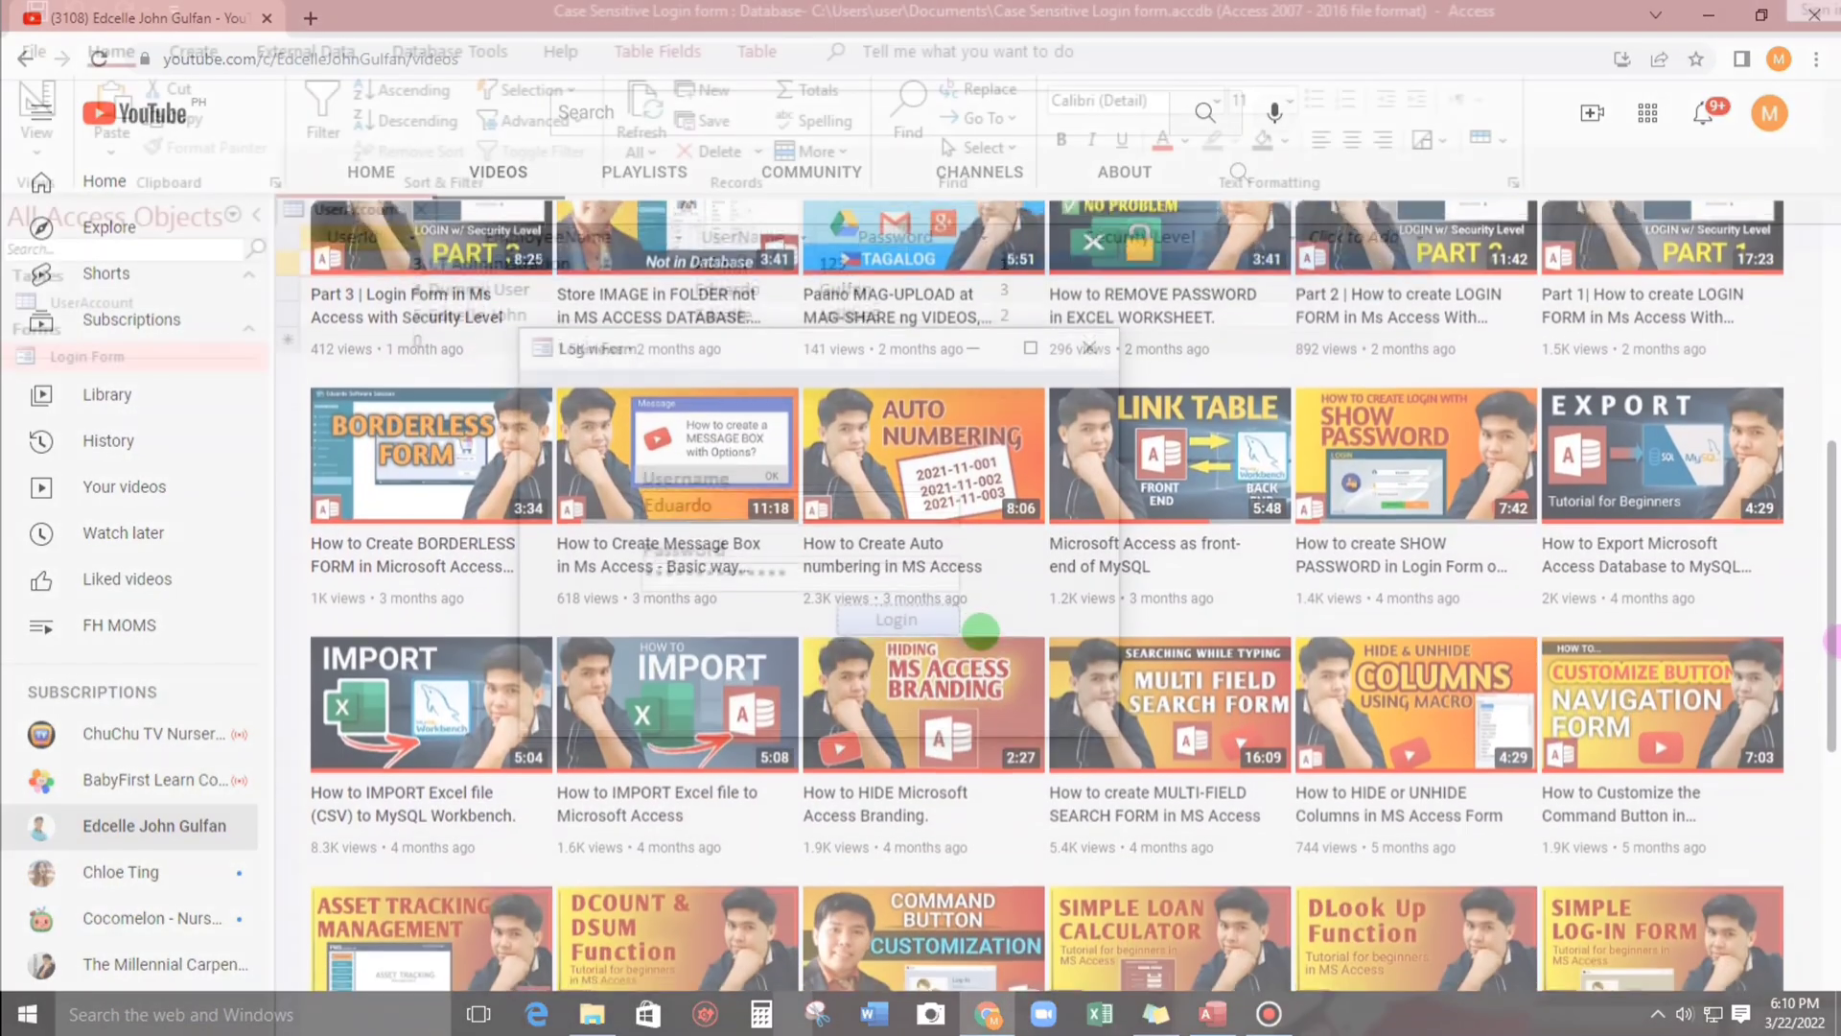